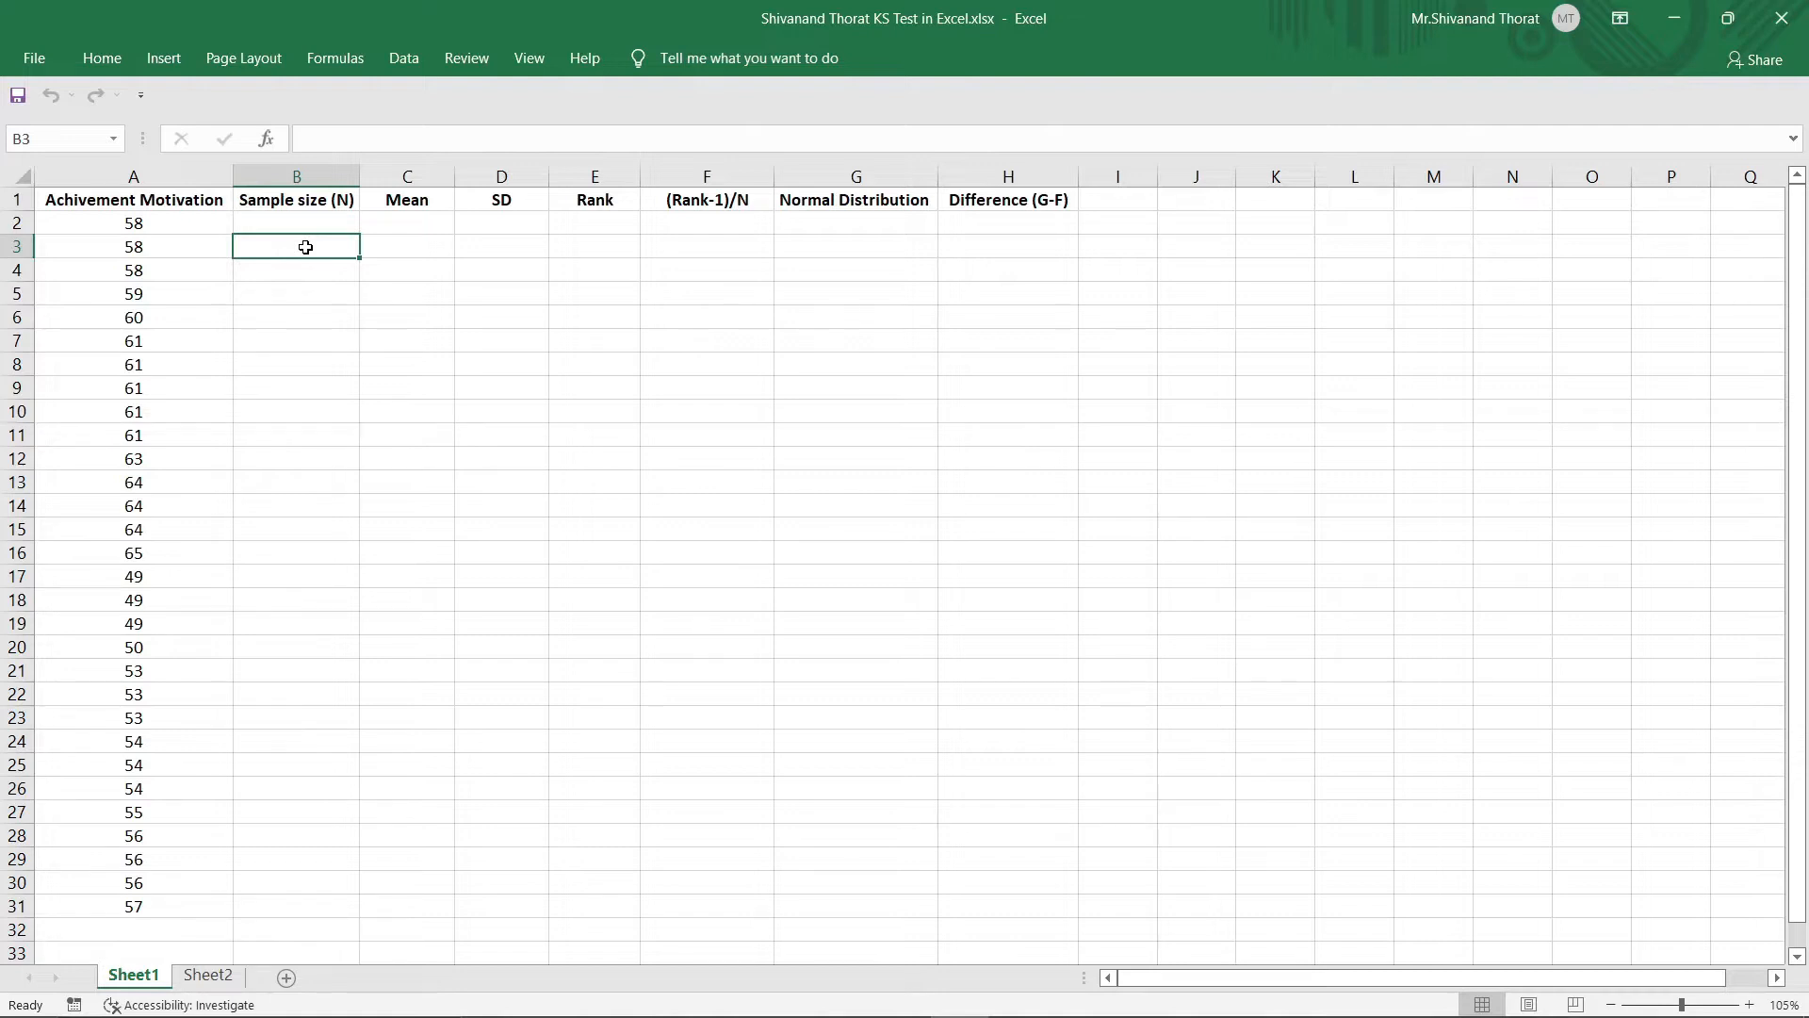
pyautogui.click(176, 173)
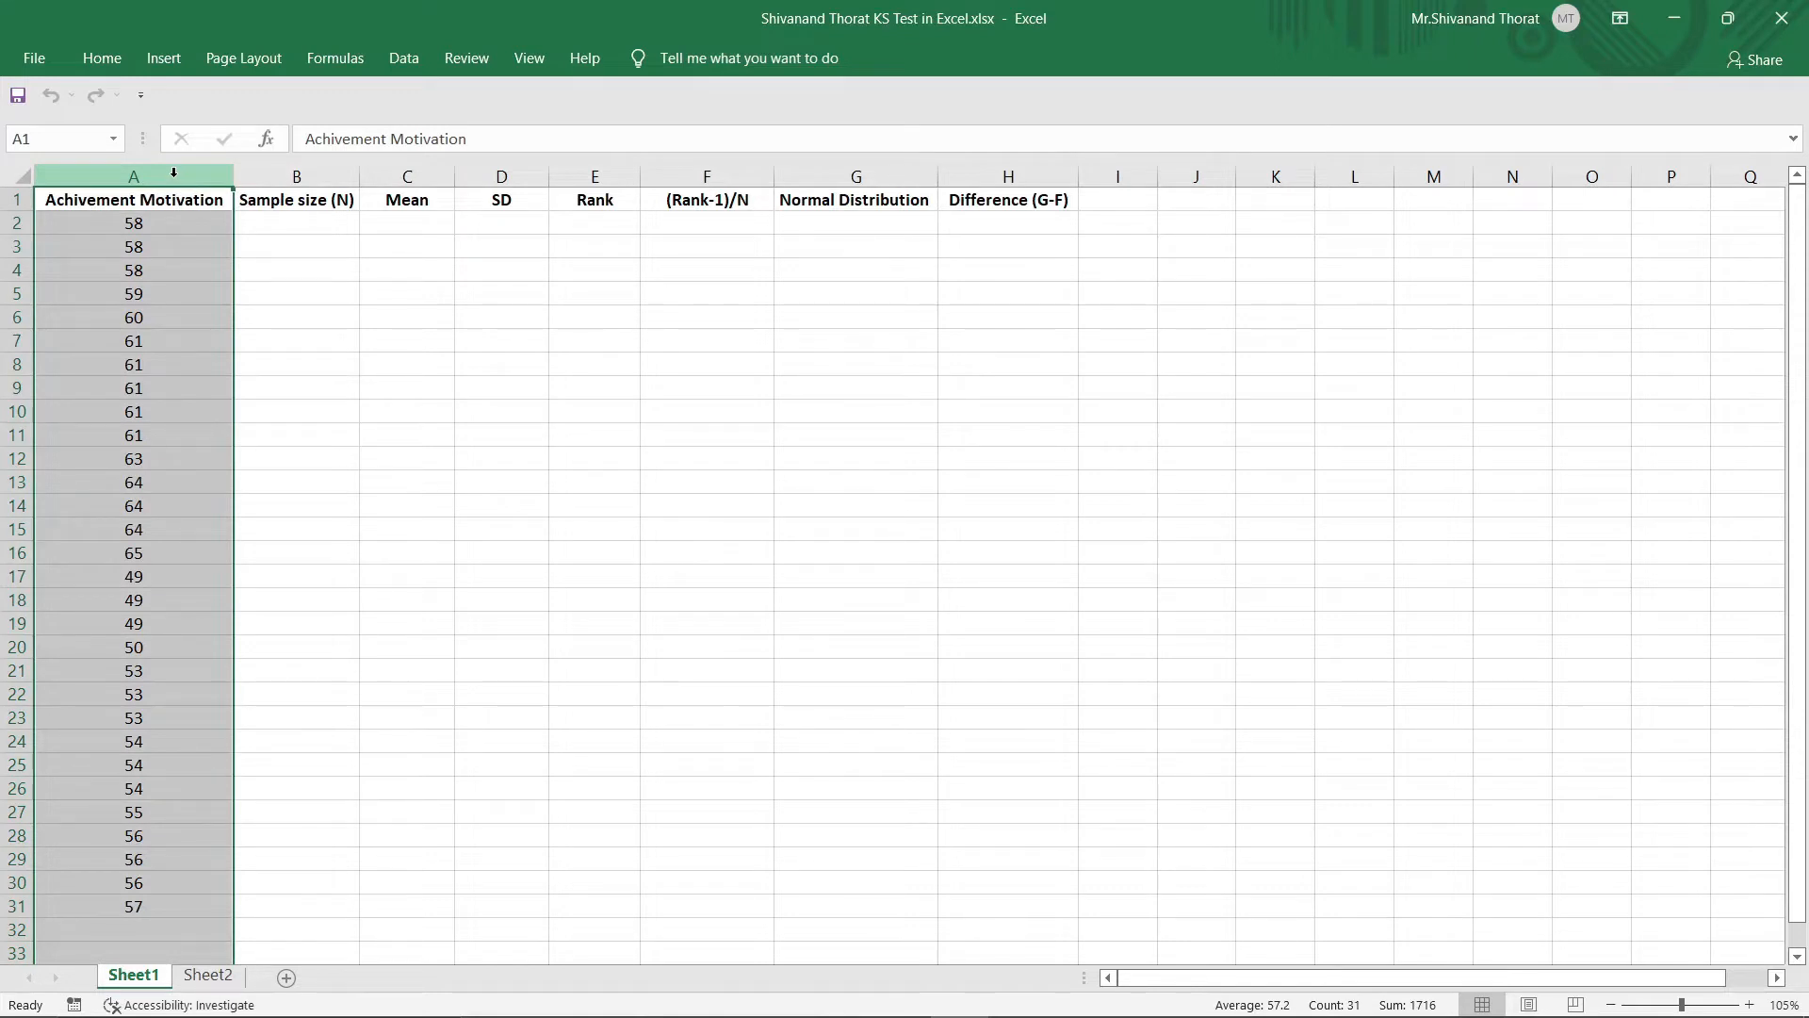
pyautogui.click(5, 199)
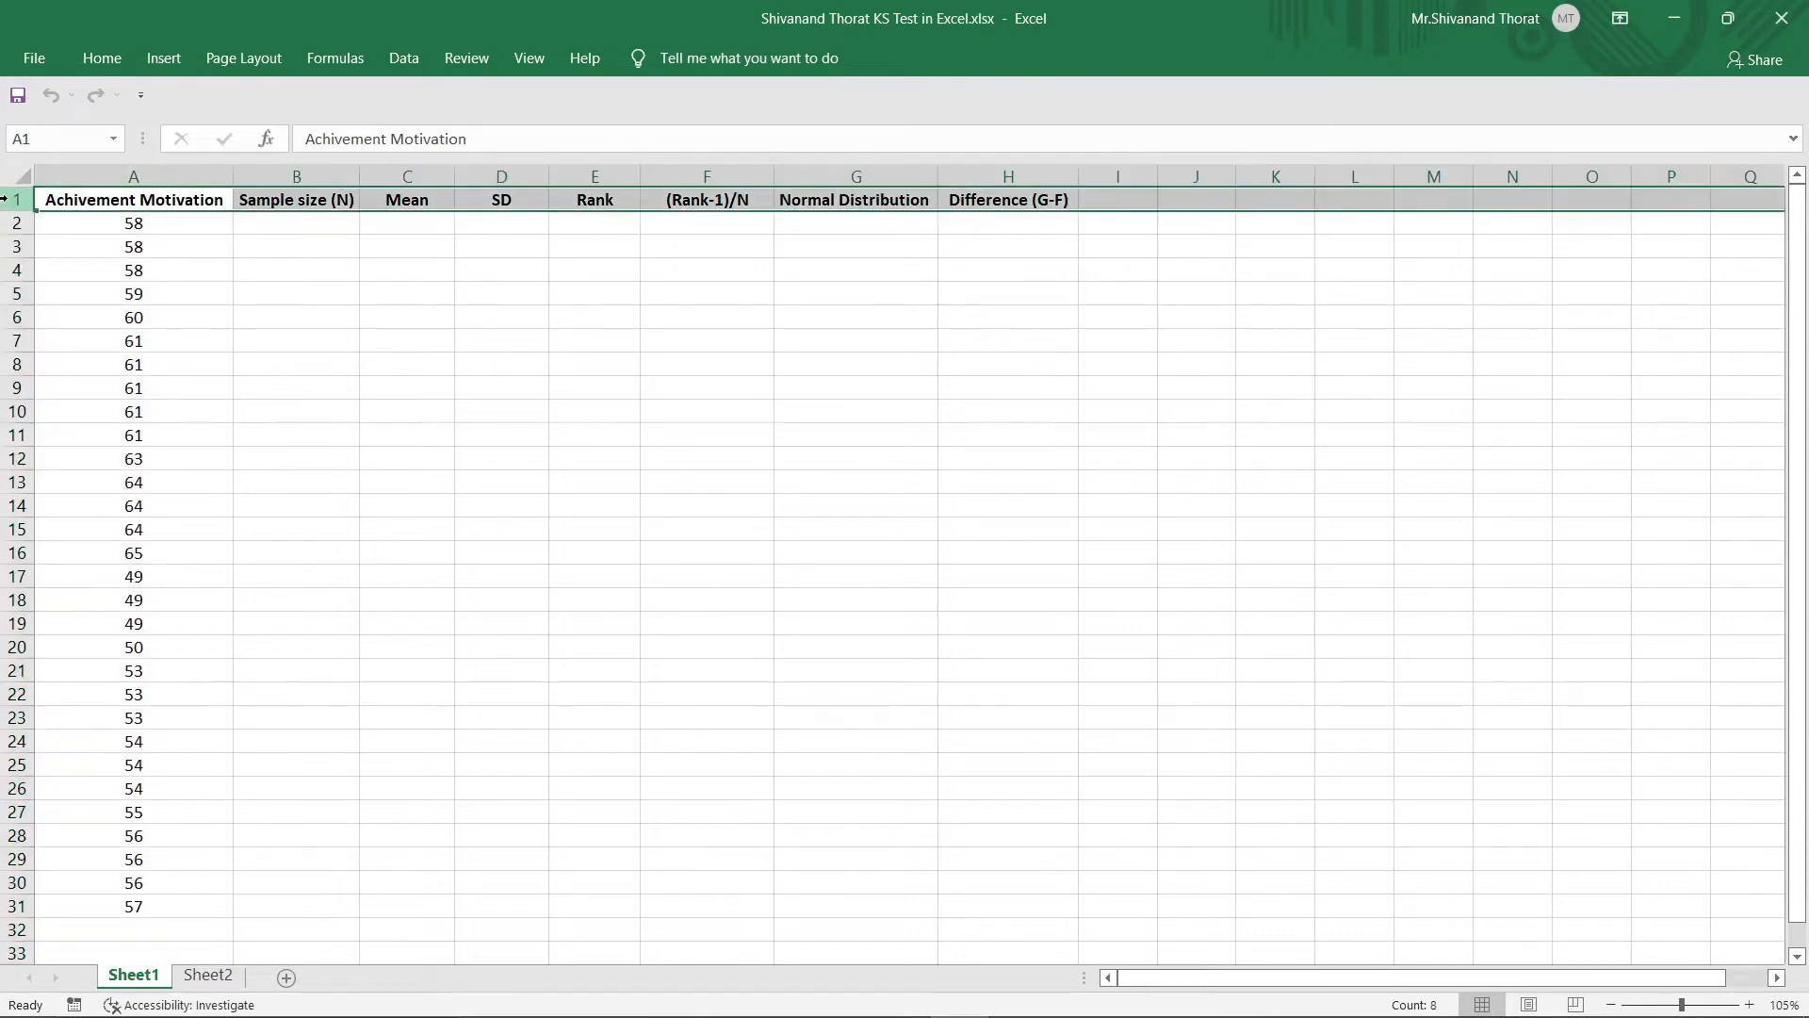
# Sort the whole data table by Achivement Motivation cell values from smallest to largest, keeping the header row in place
pyautogui.click(272, 223)
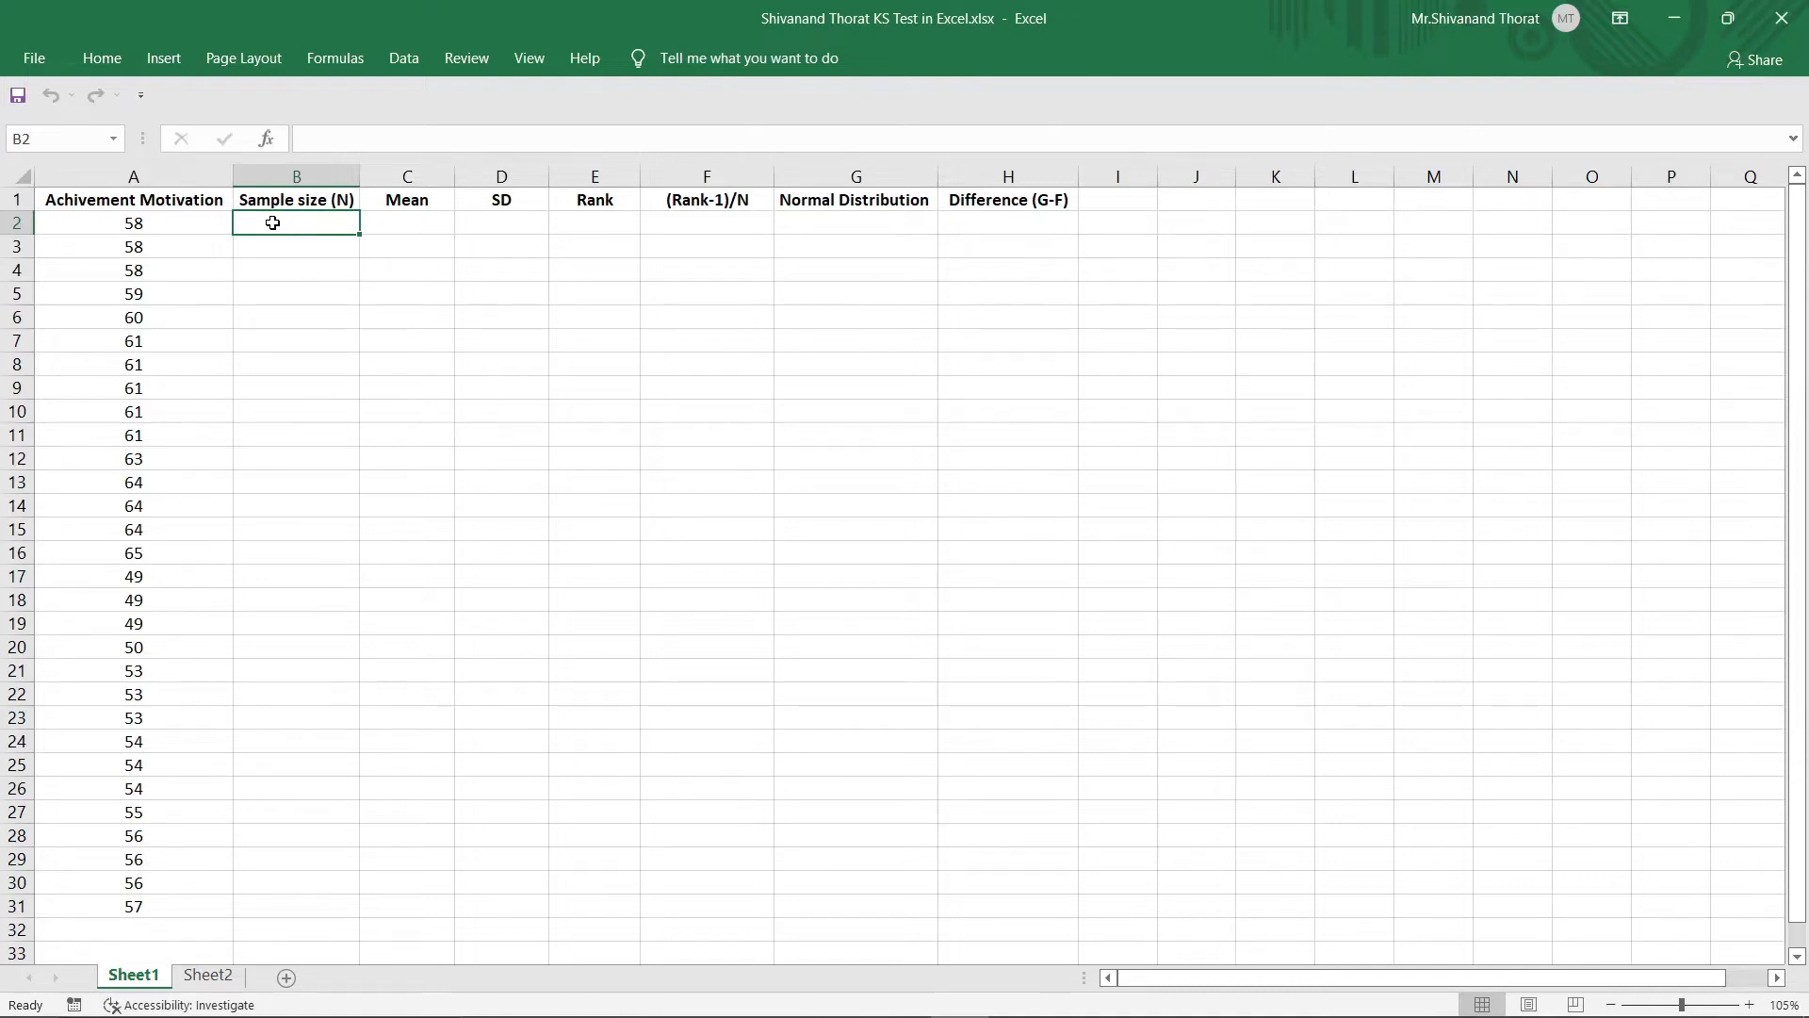
pyautogui.hotkey('ctrl', 'a')
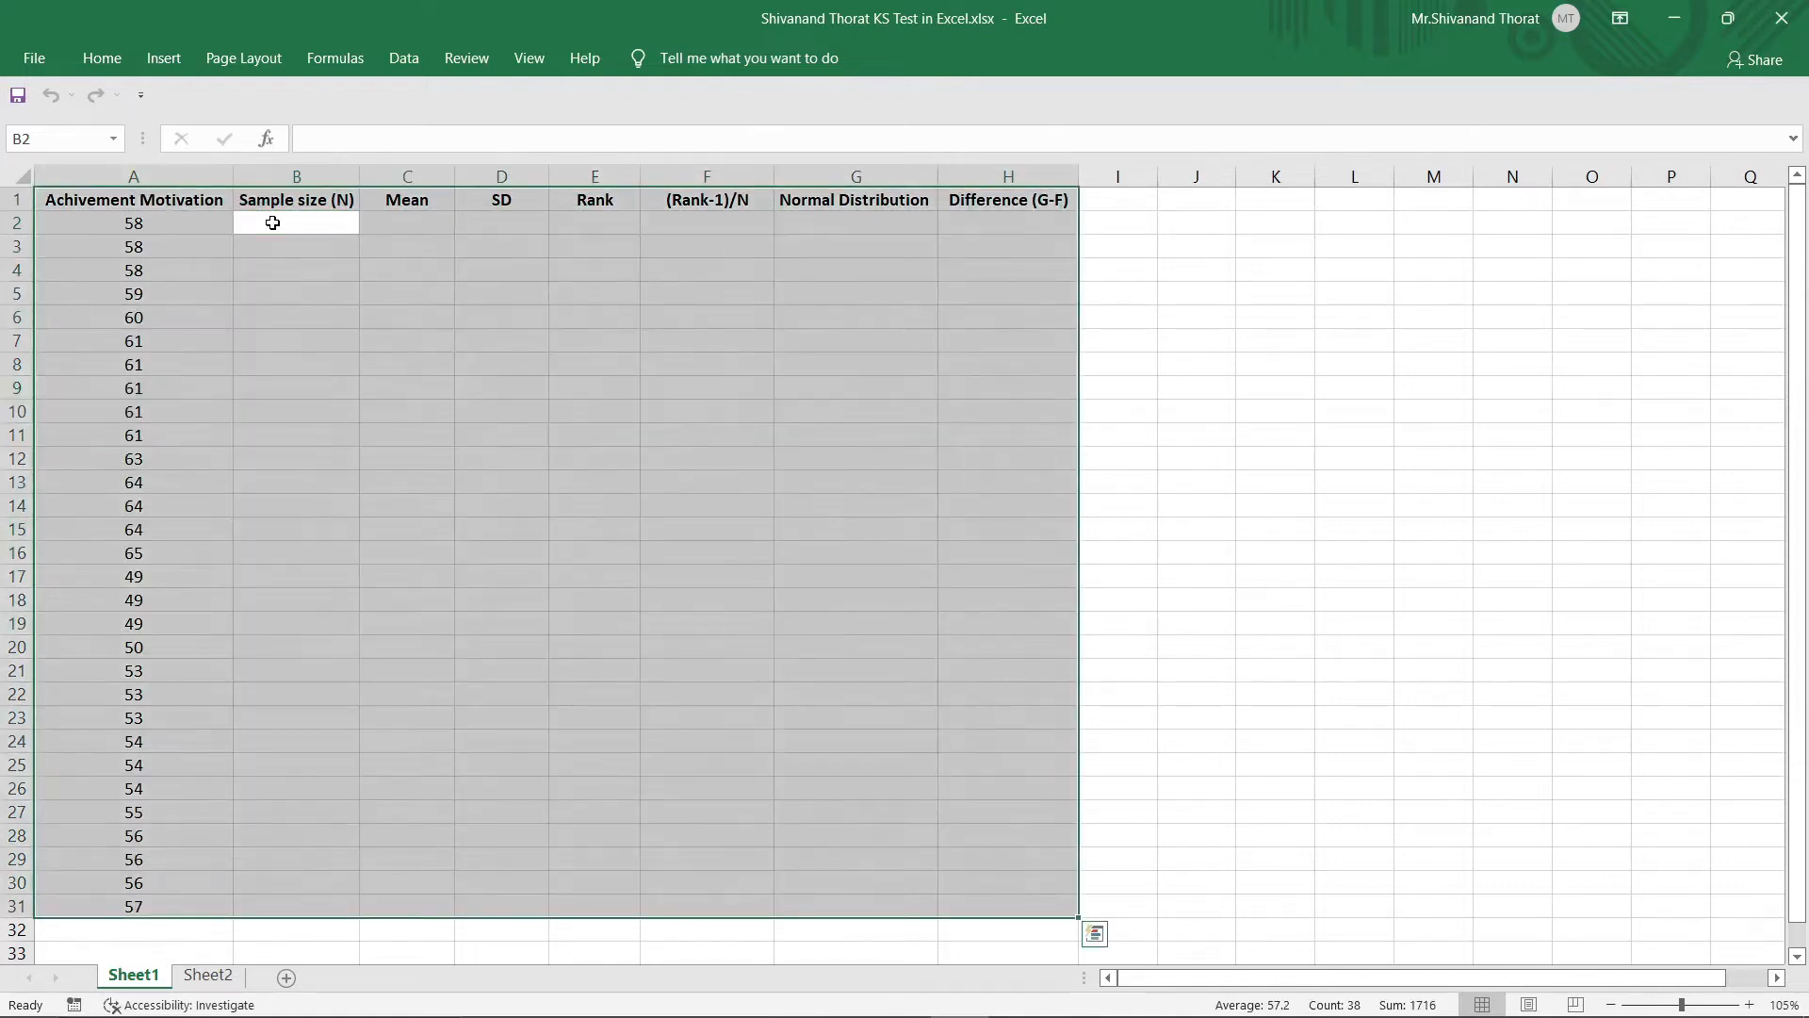
pyautogui.click(111, 74)
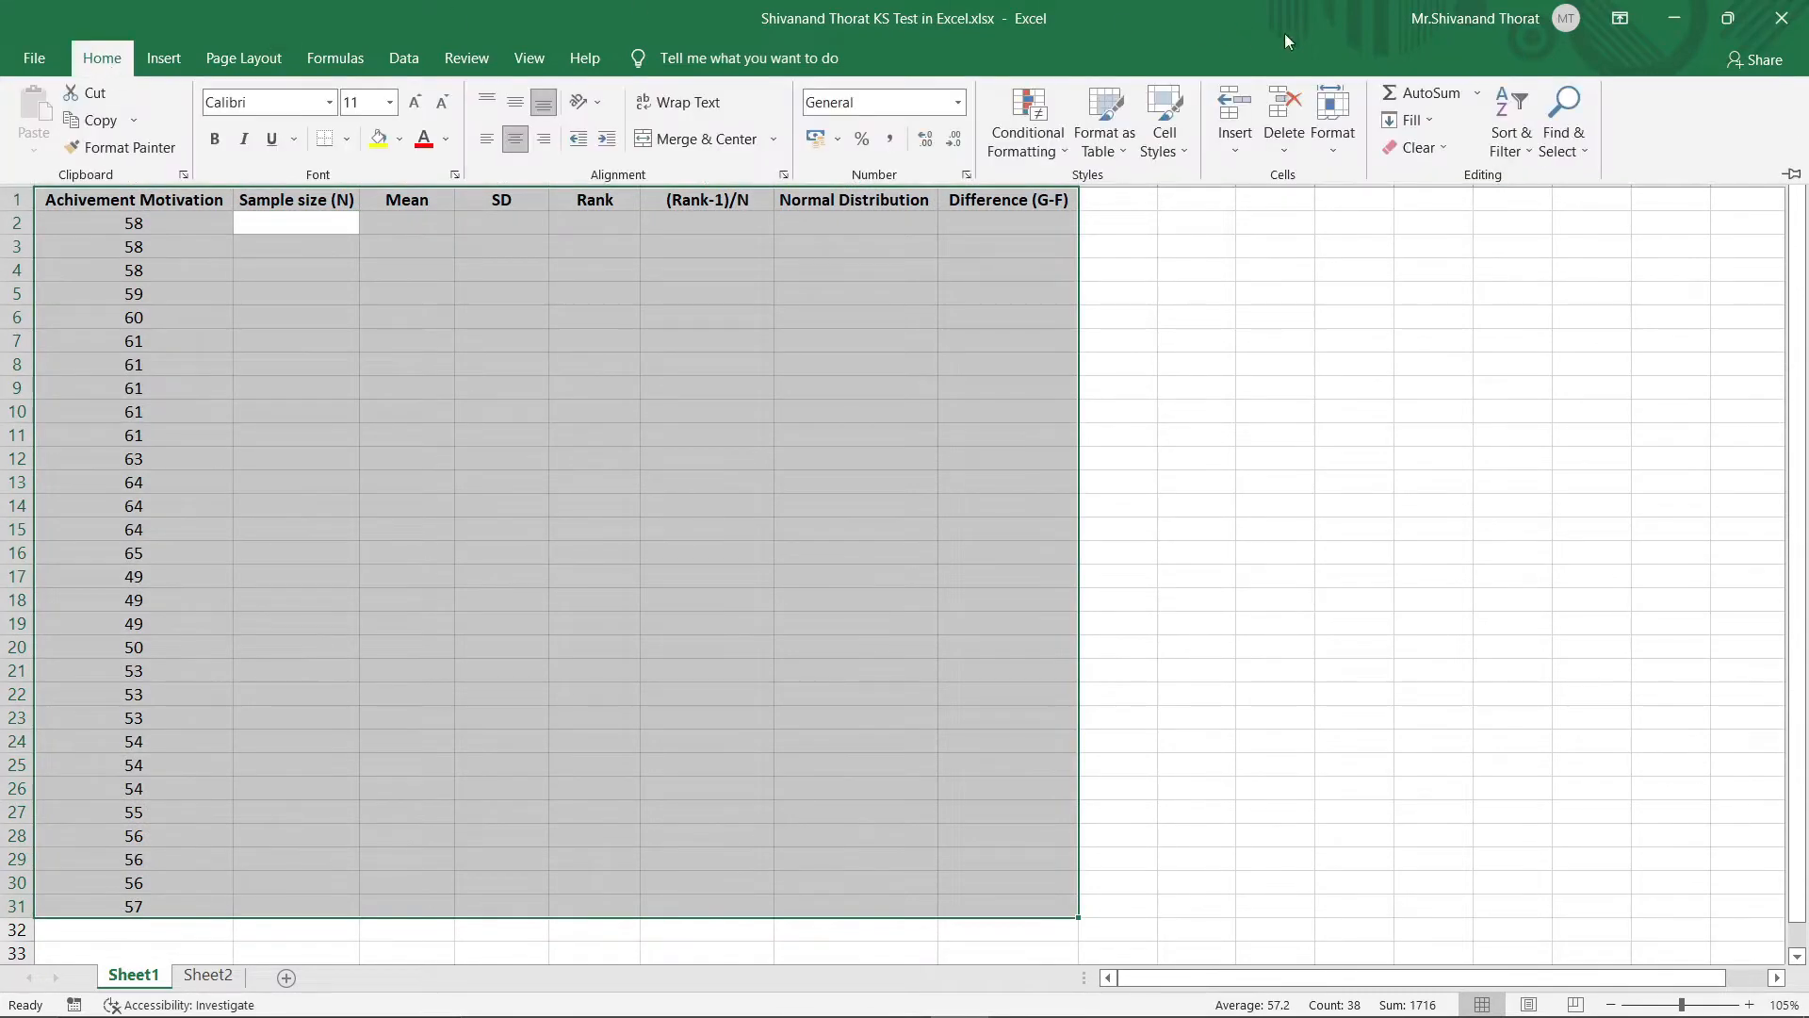
pyautogui.click(1511, 150)
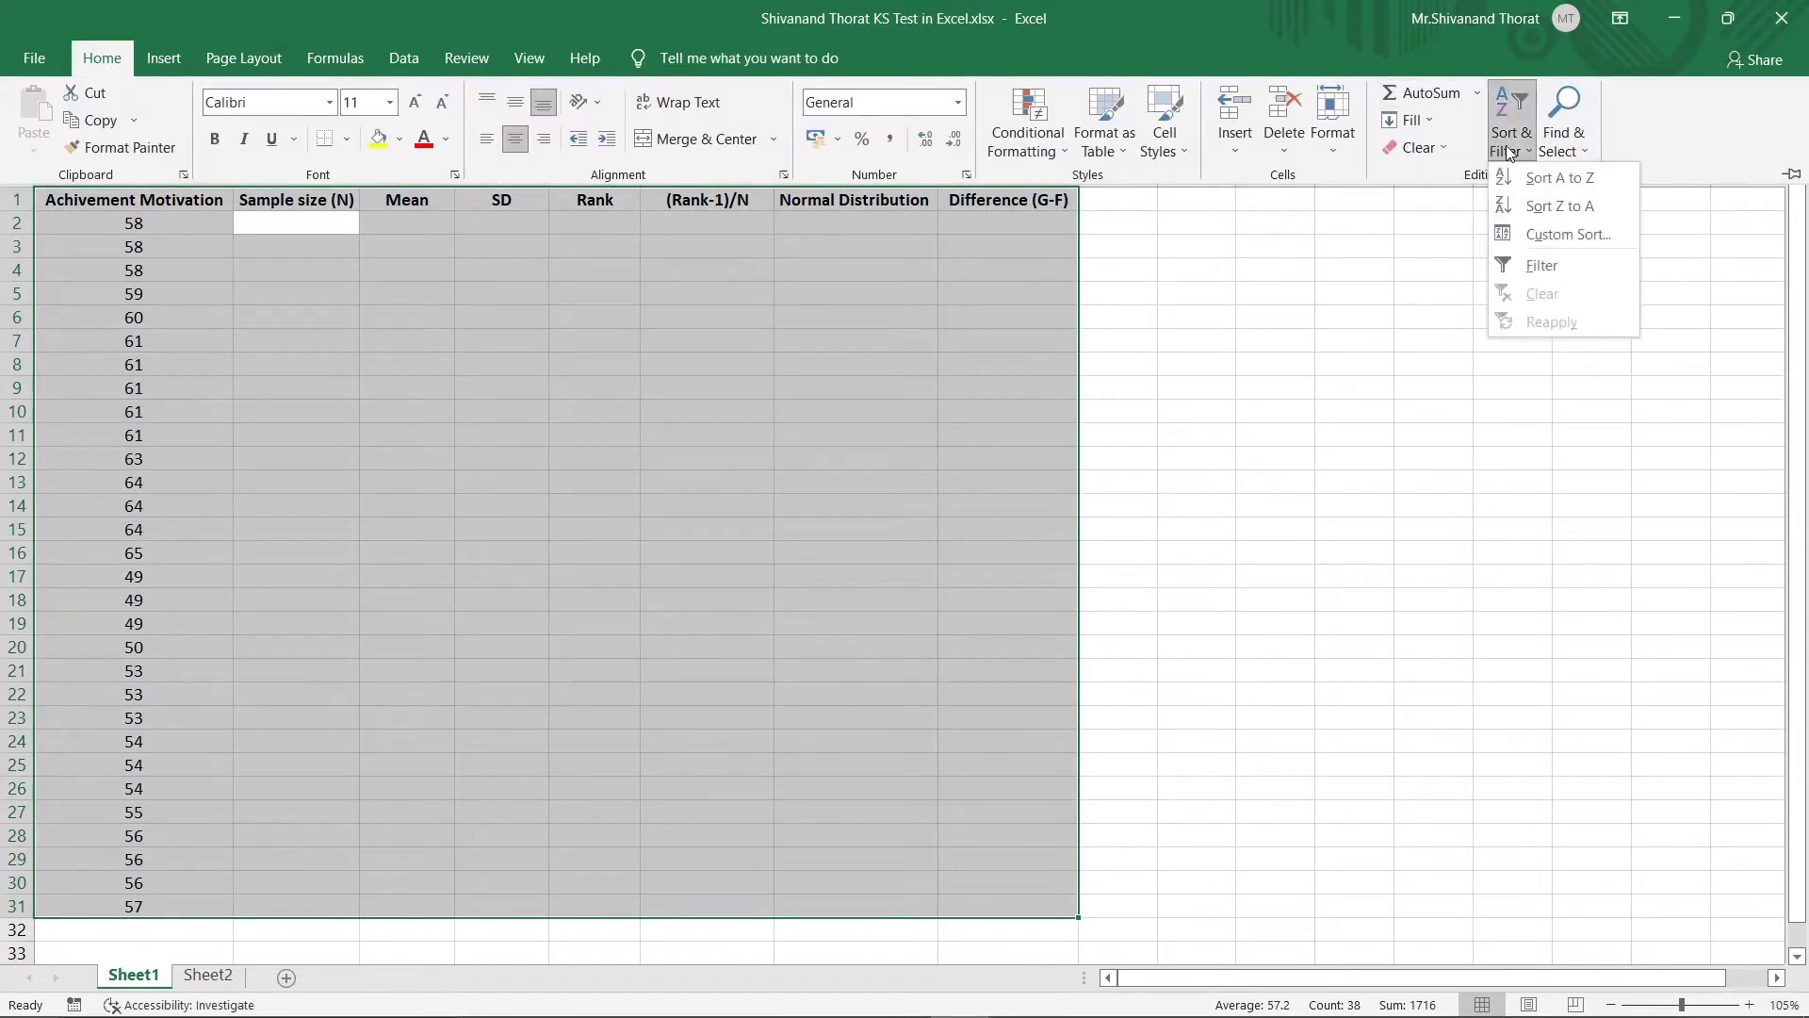
pyautogui.click(1520, 232)
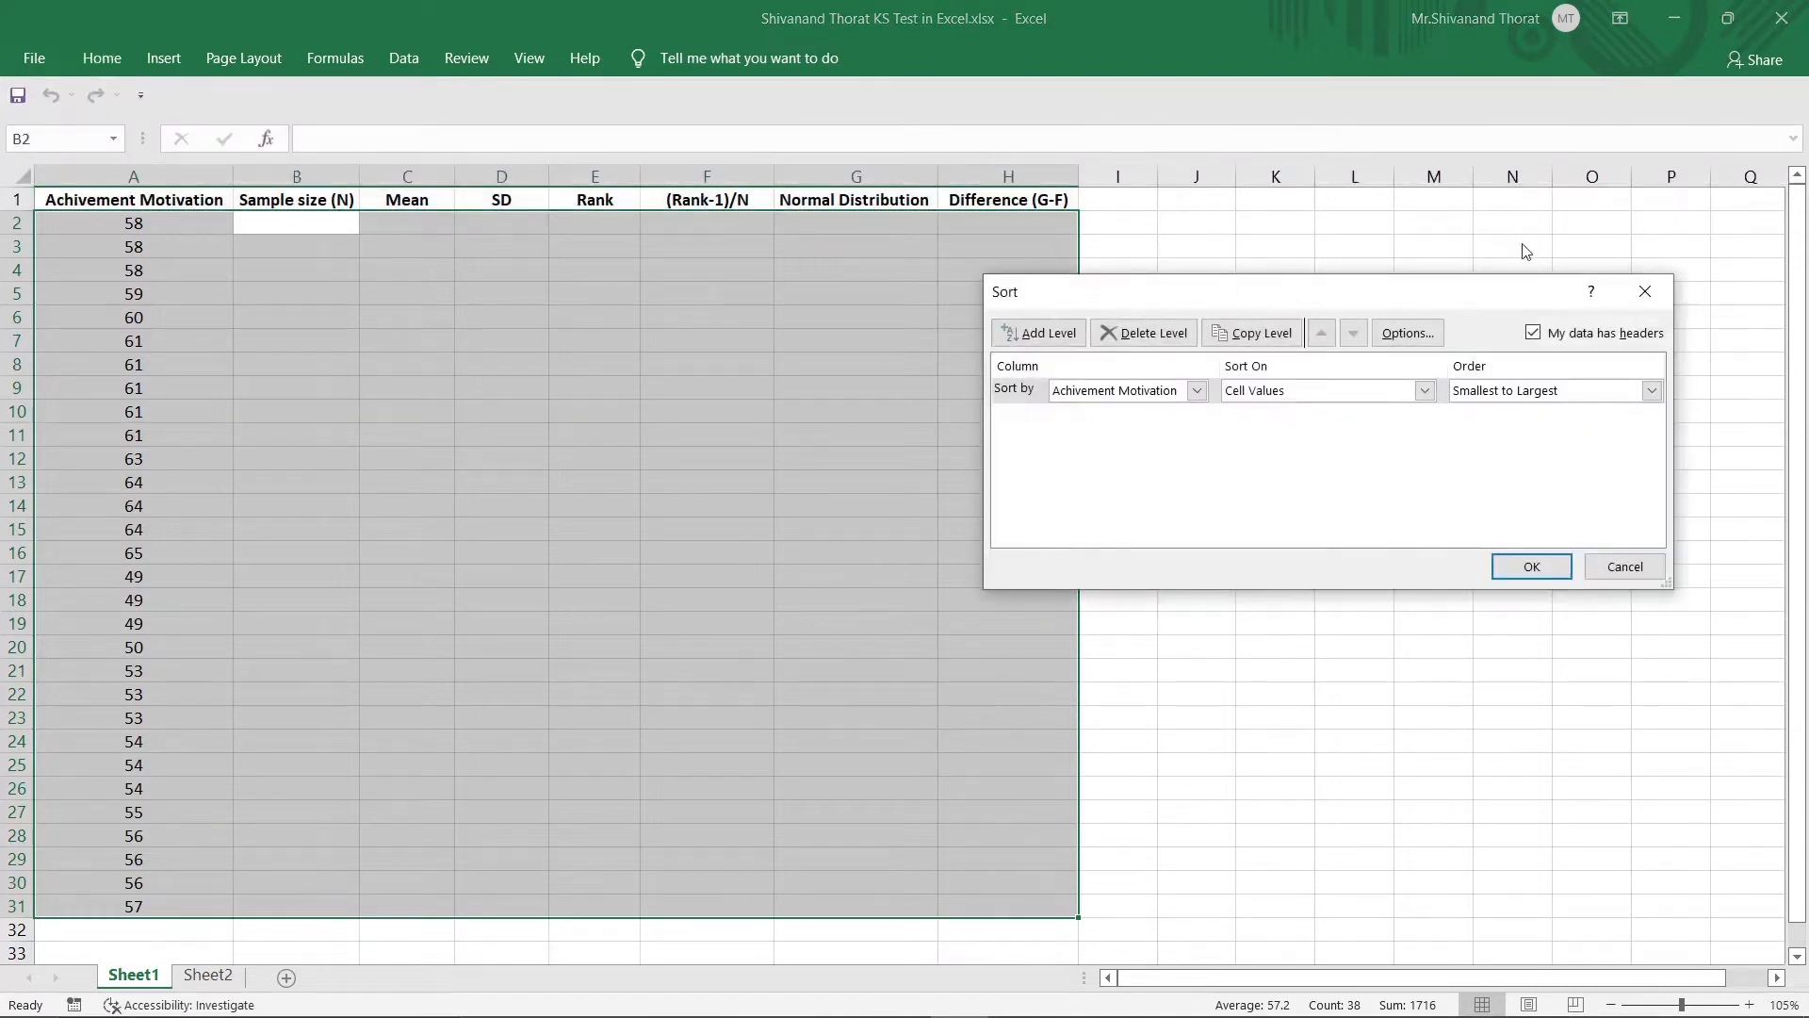
pyautogui.click(1198, 390)
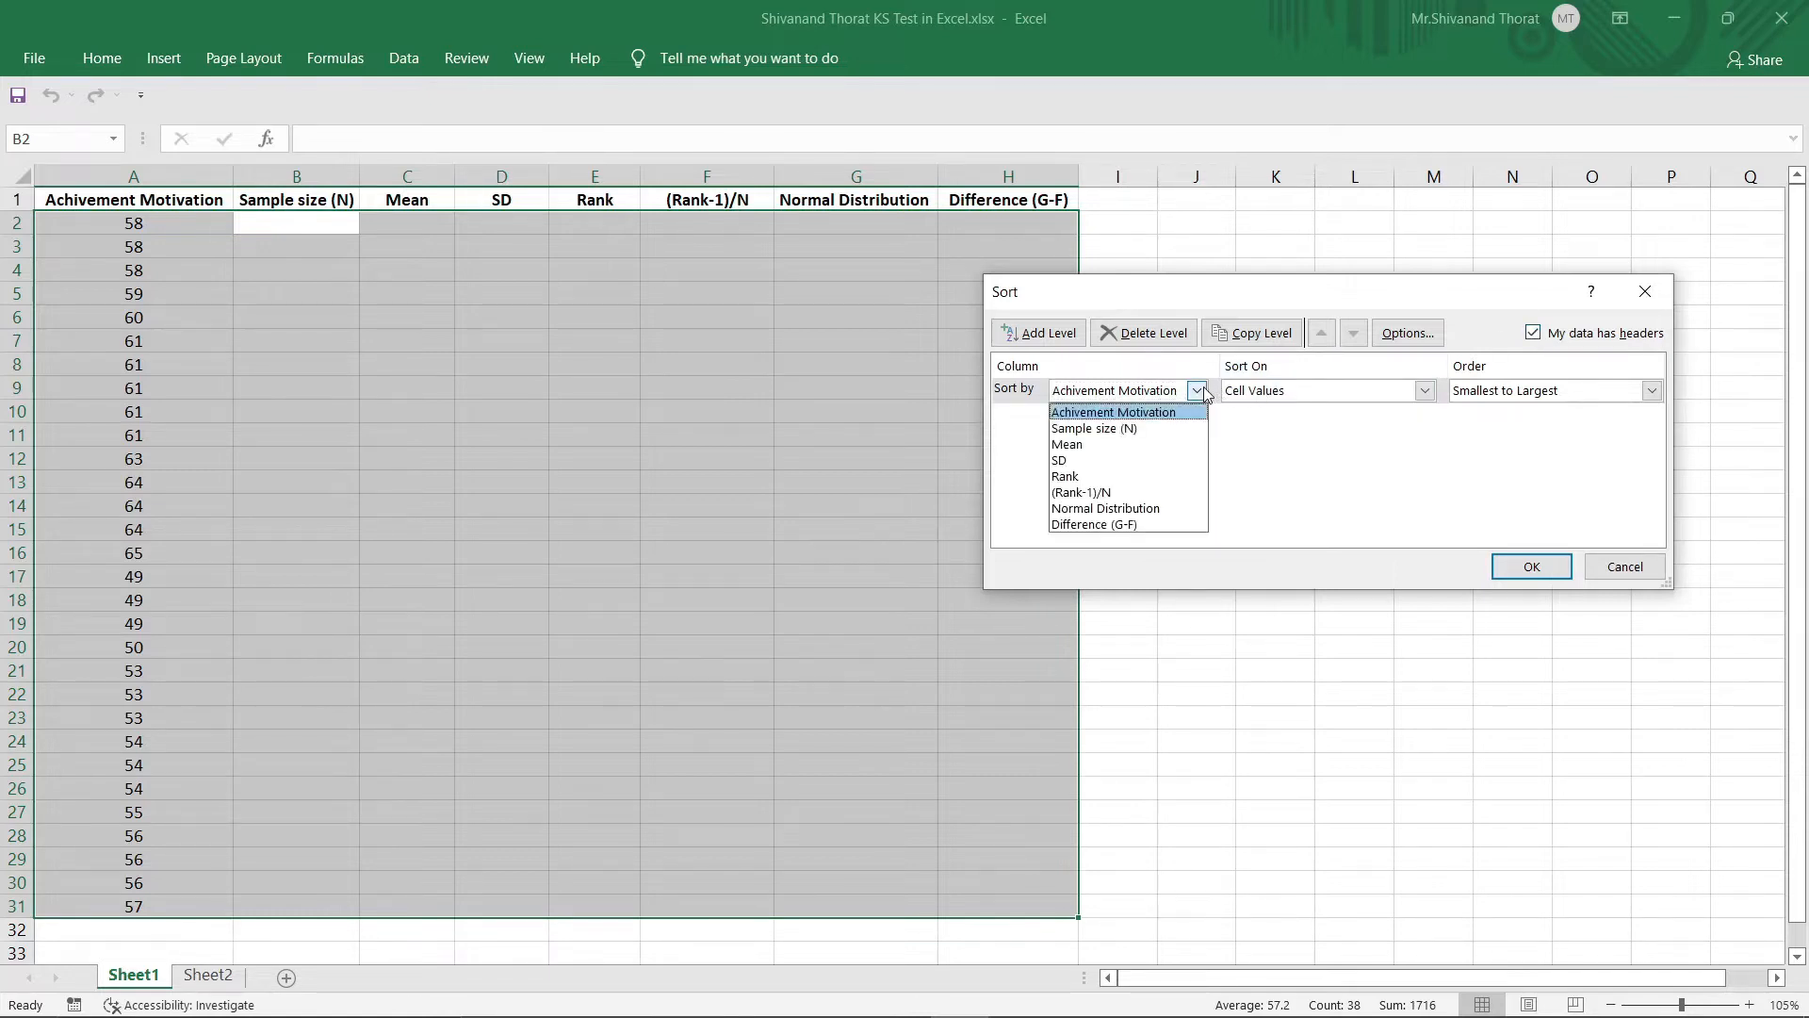
pyautogui.click(1198, 390)
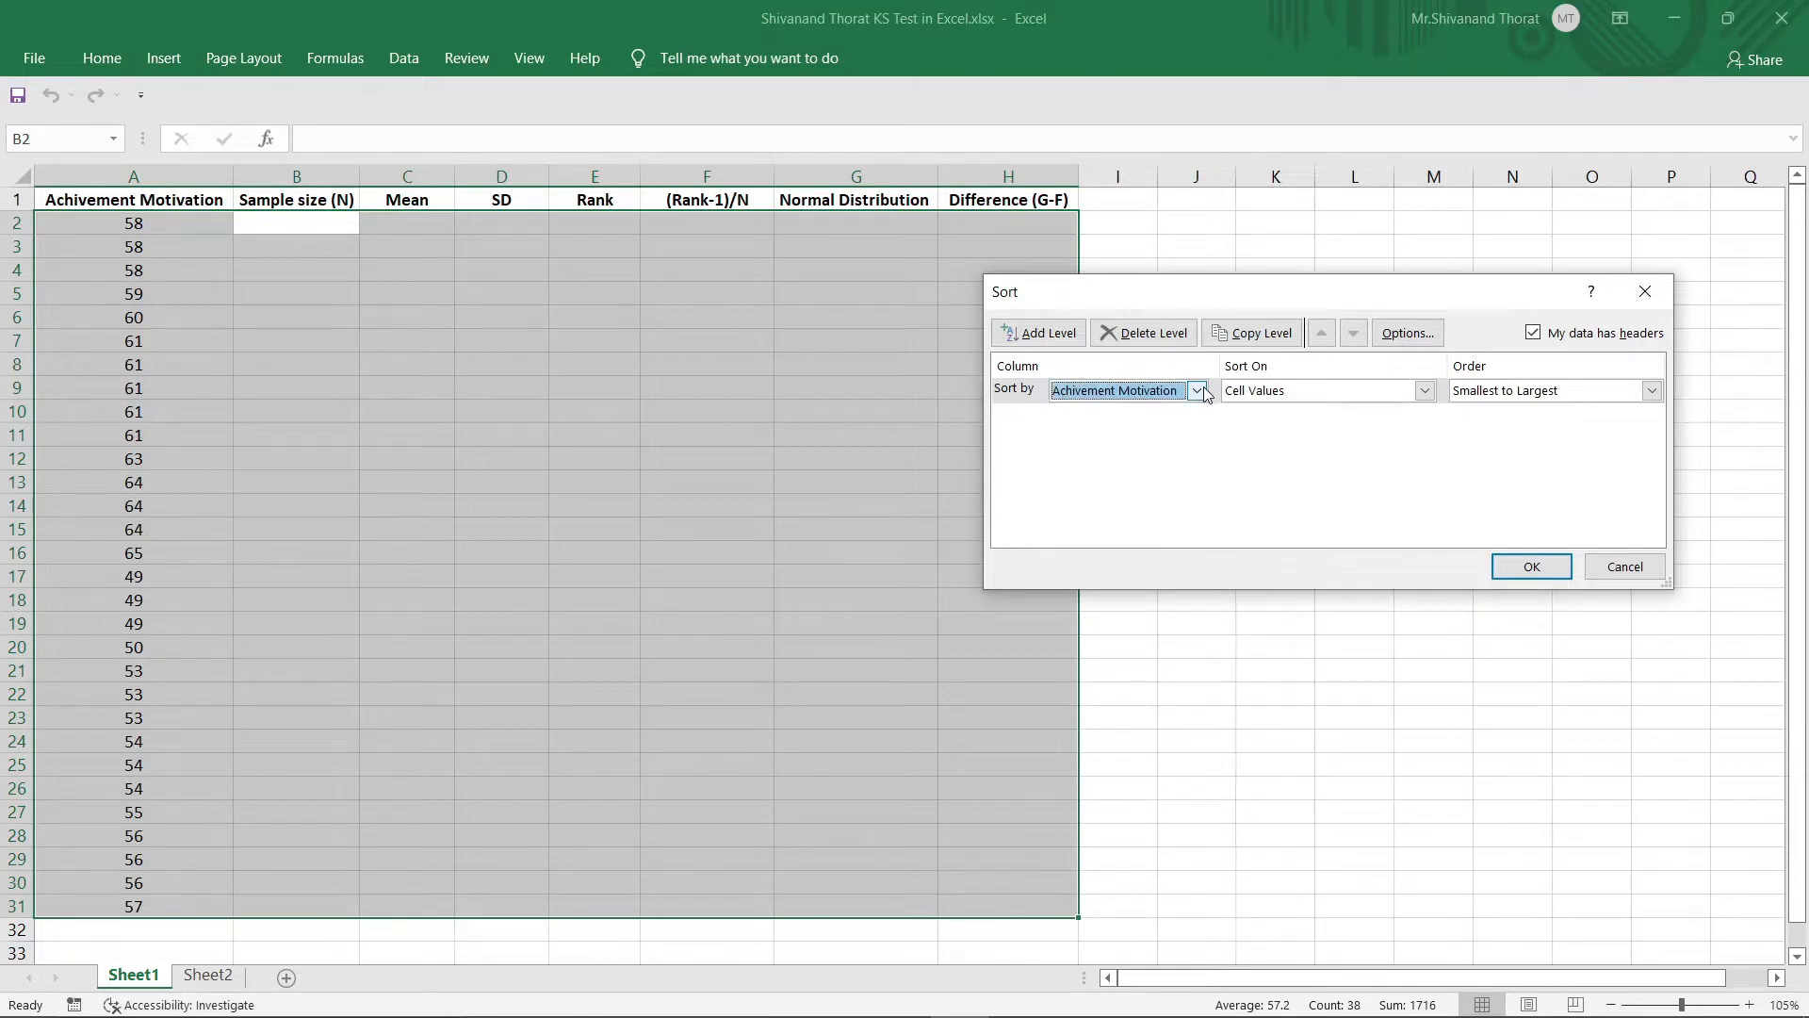
pyautogui.click(1653, 391)
pyautogui.click(1599, 414)
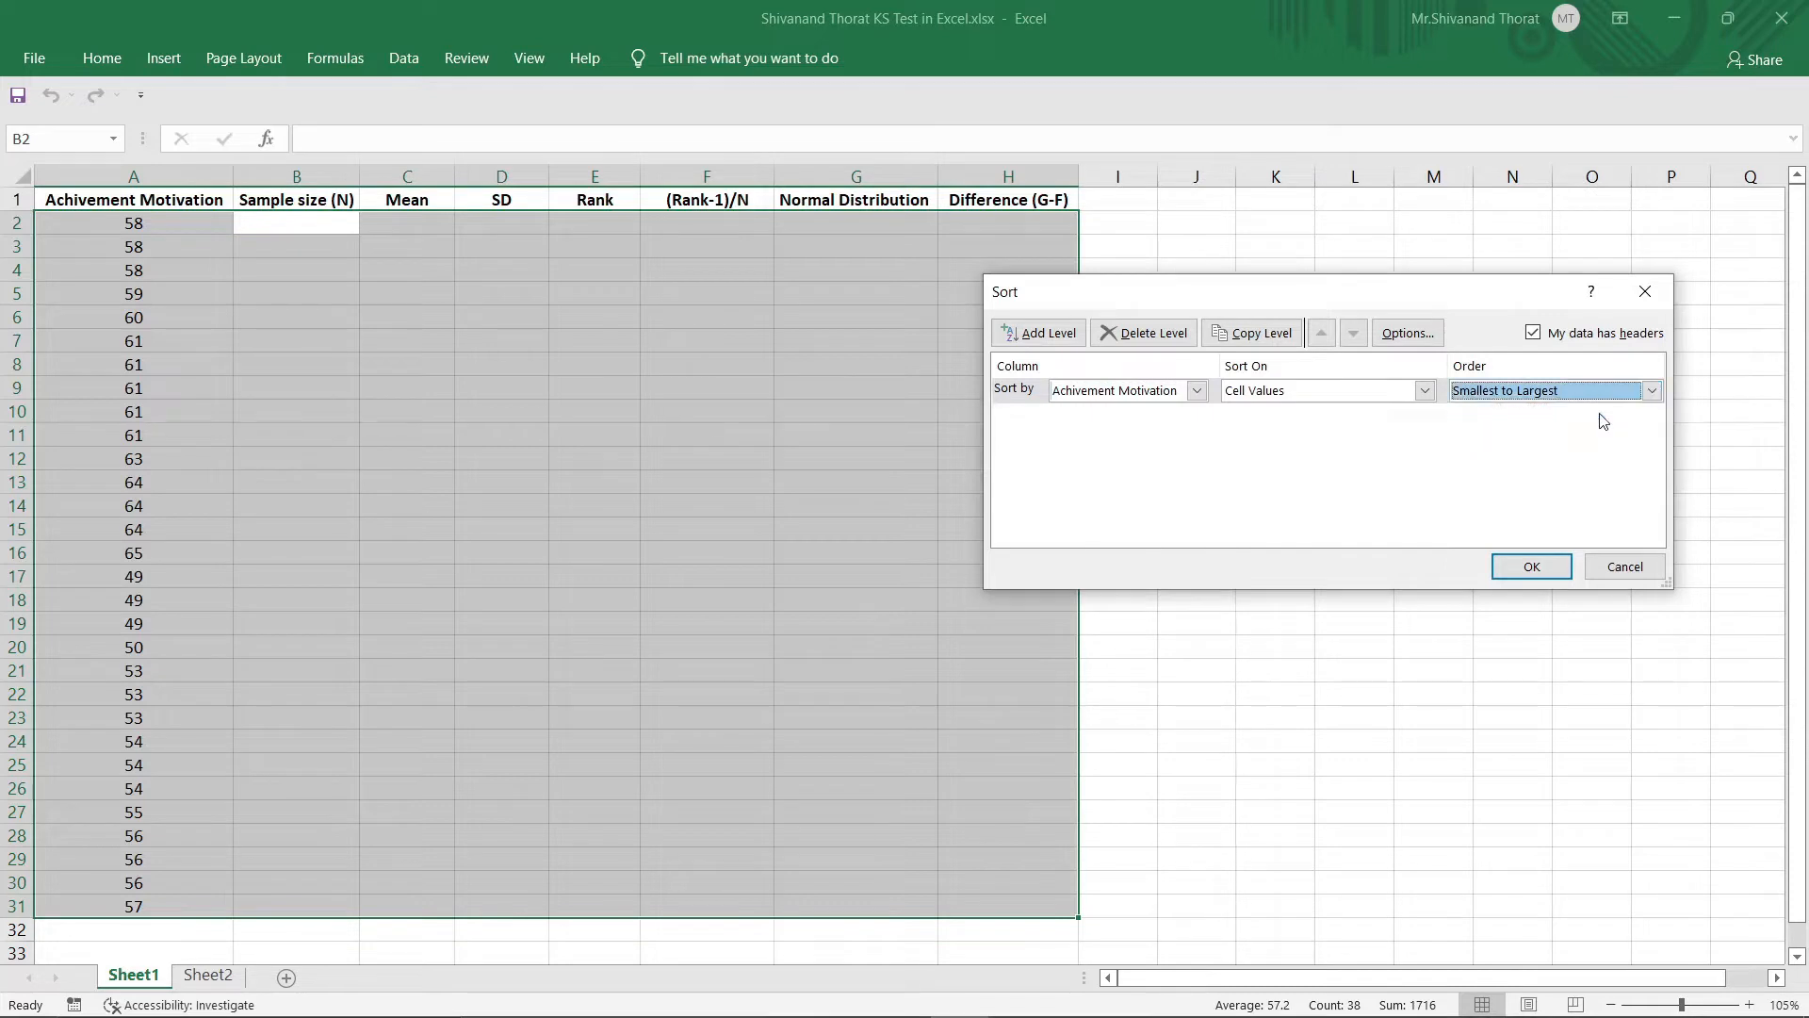
pyautogui.click(1552, 566)
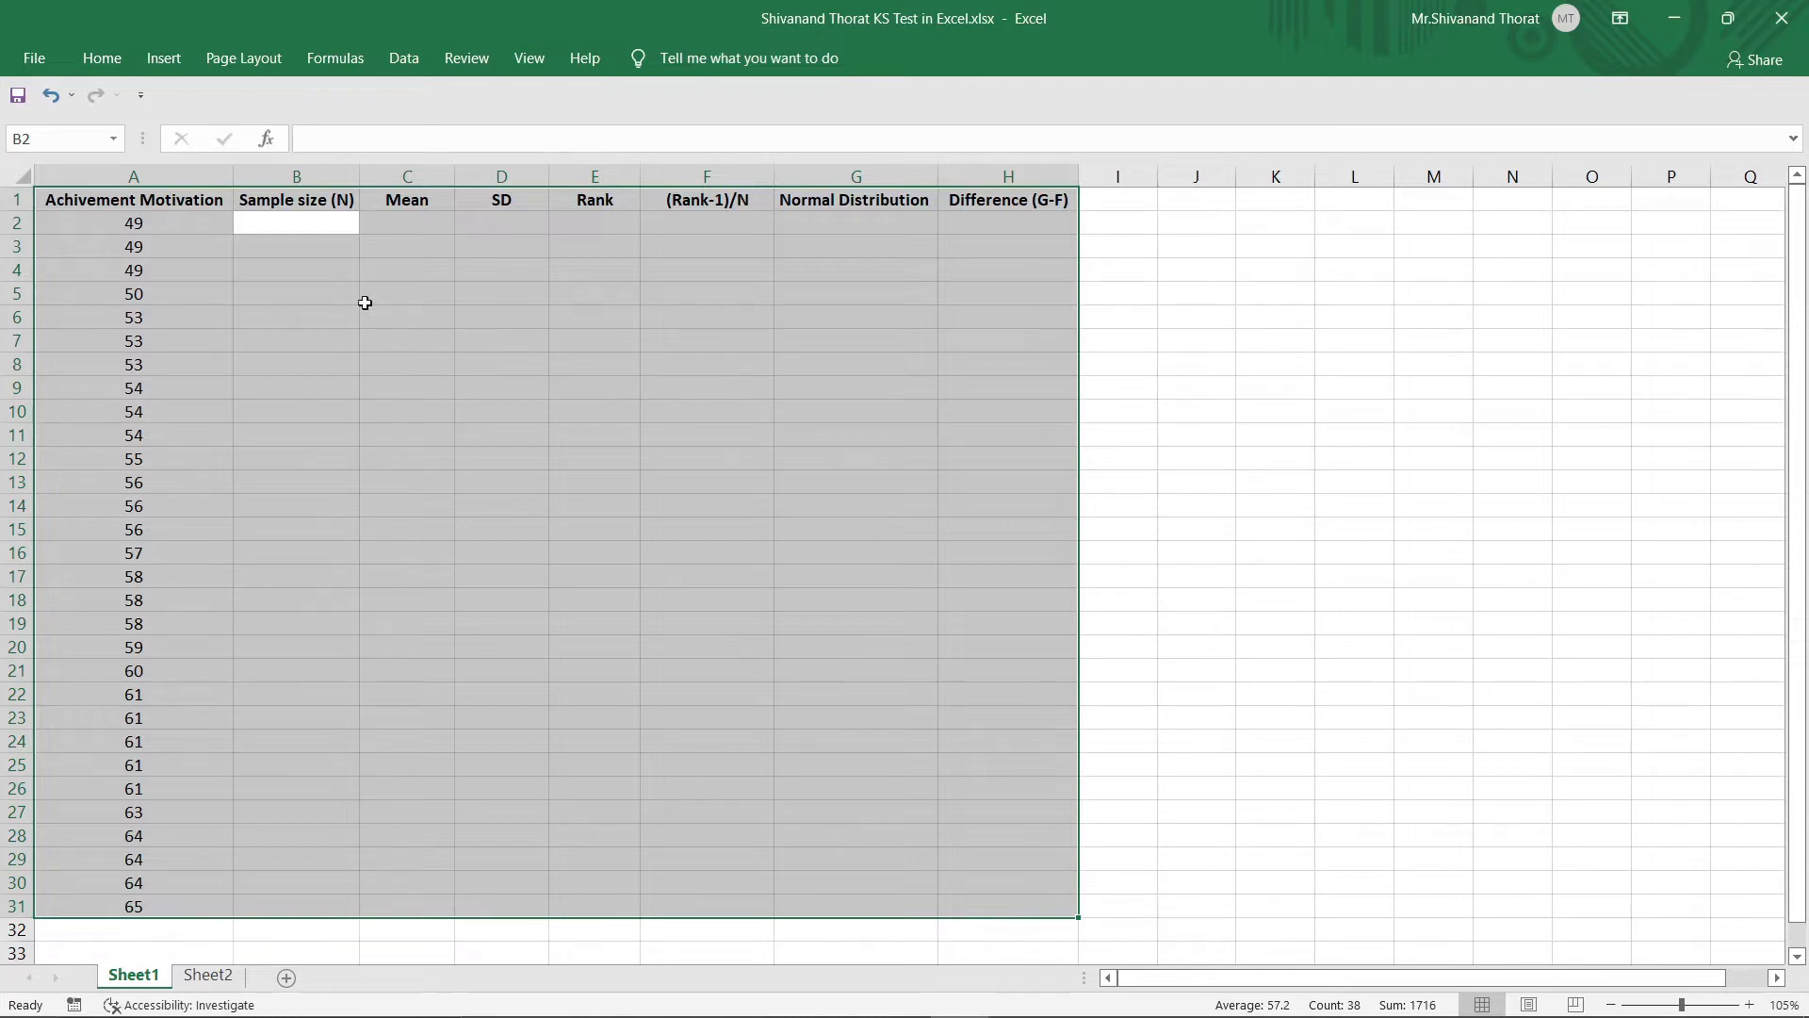
# Enter 30 in B2 as the sample size and fill it down the column to row 31
pyautogui.click(342, 225)
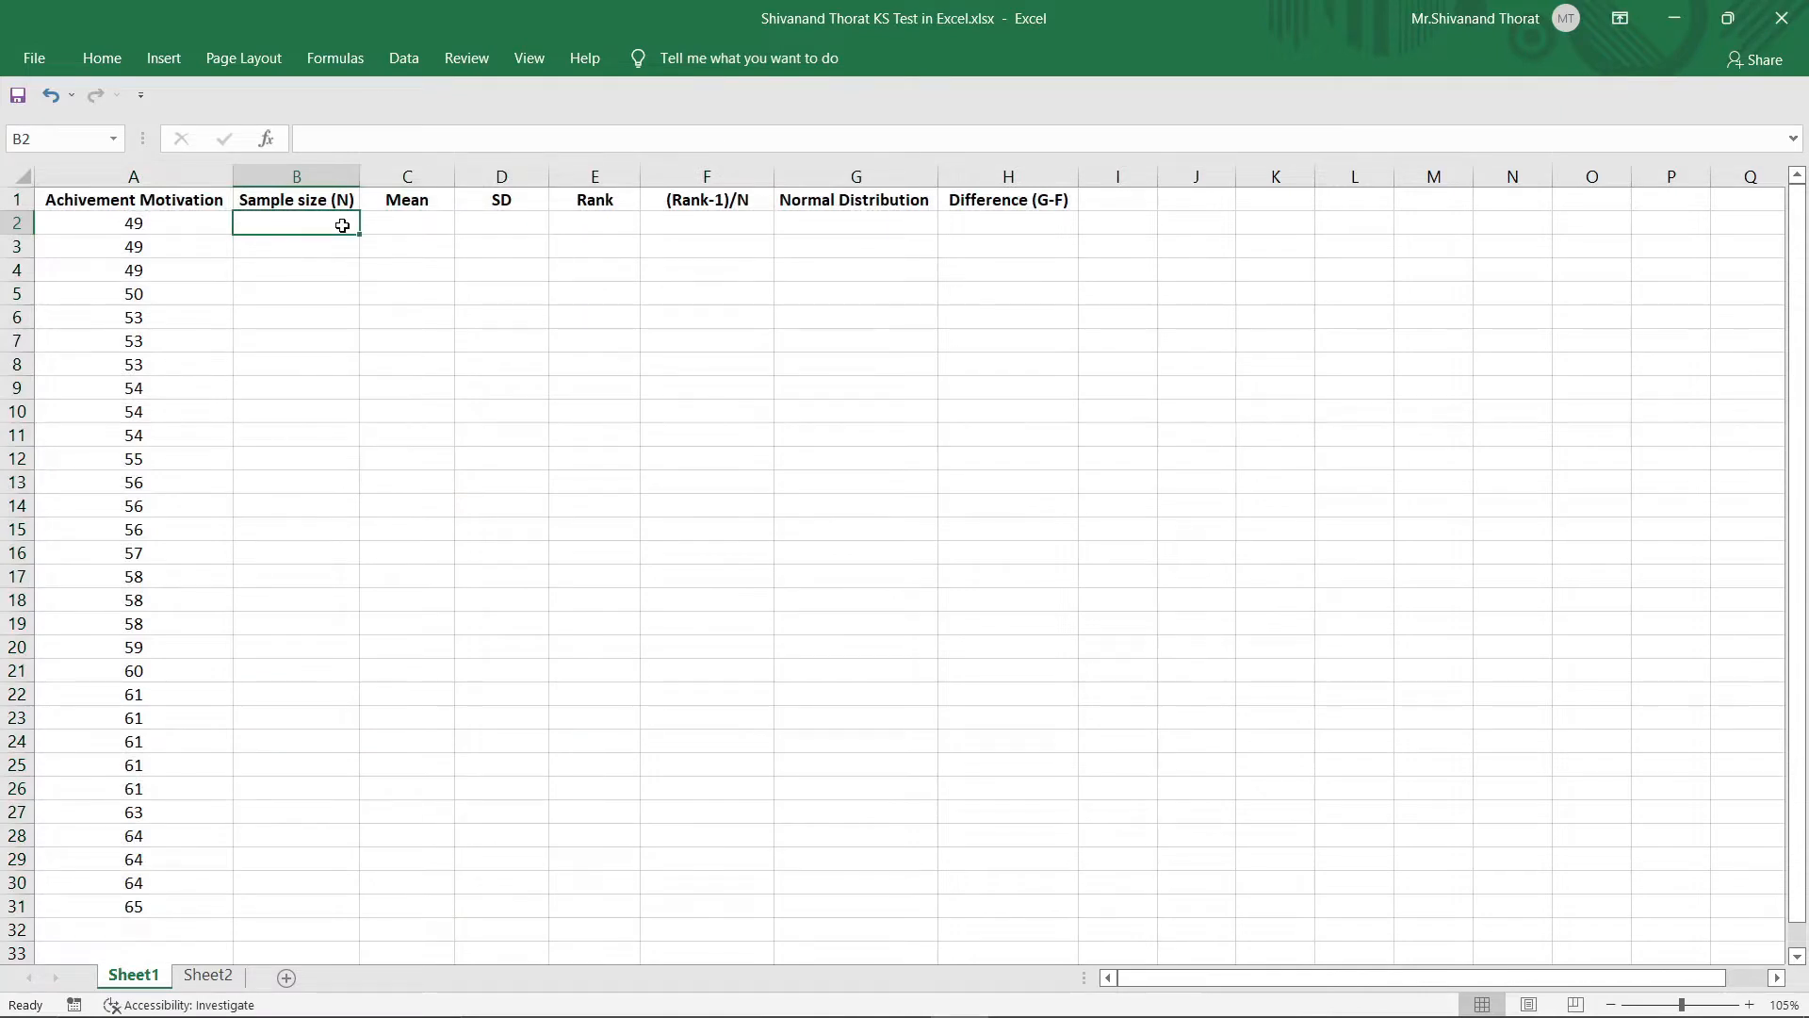
pyautogui.write('30')
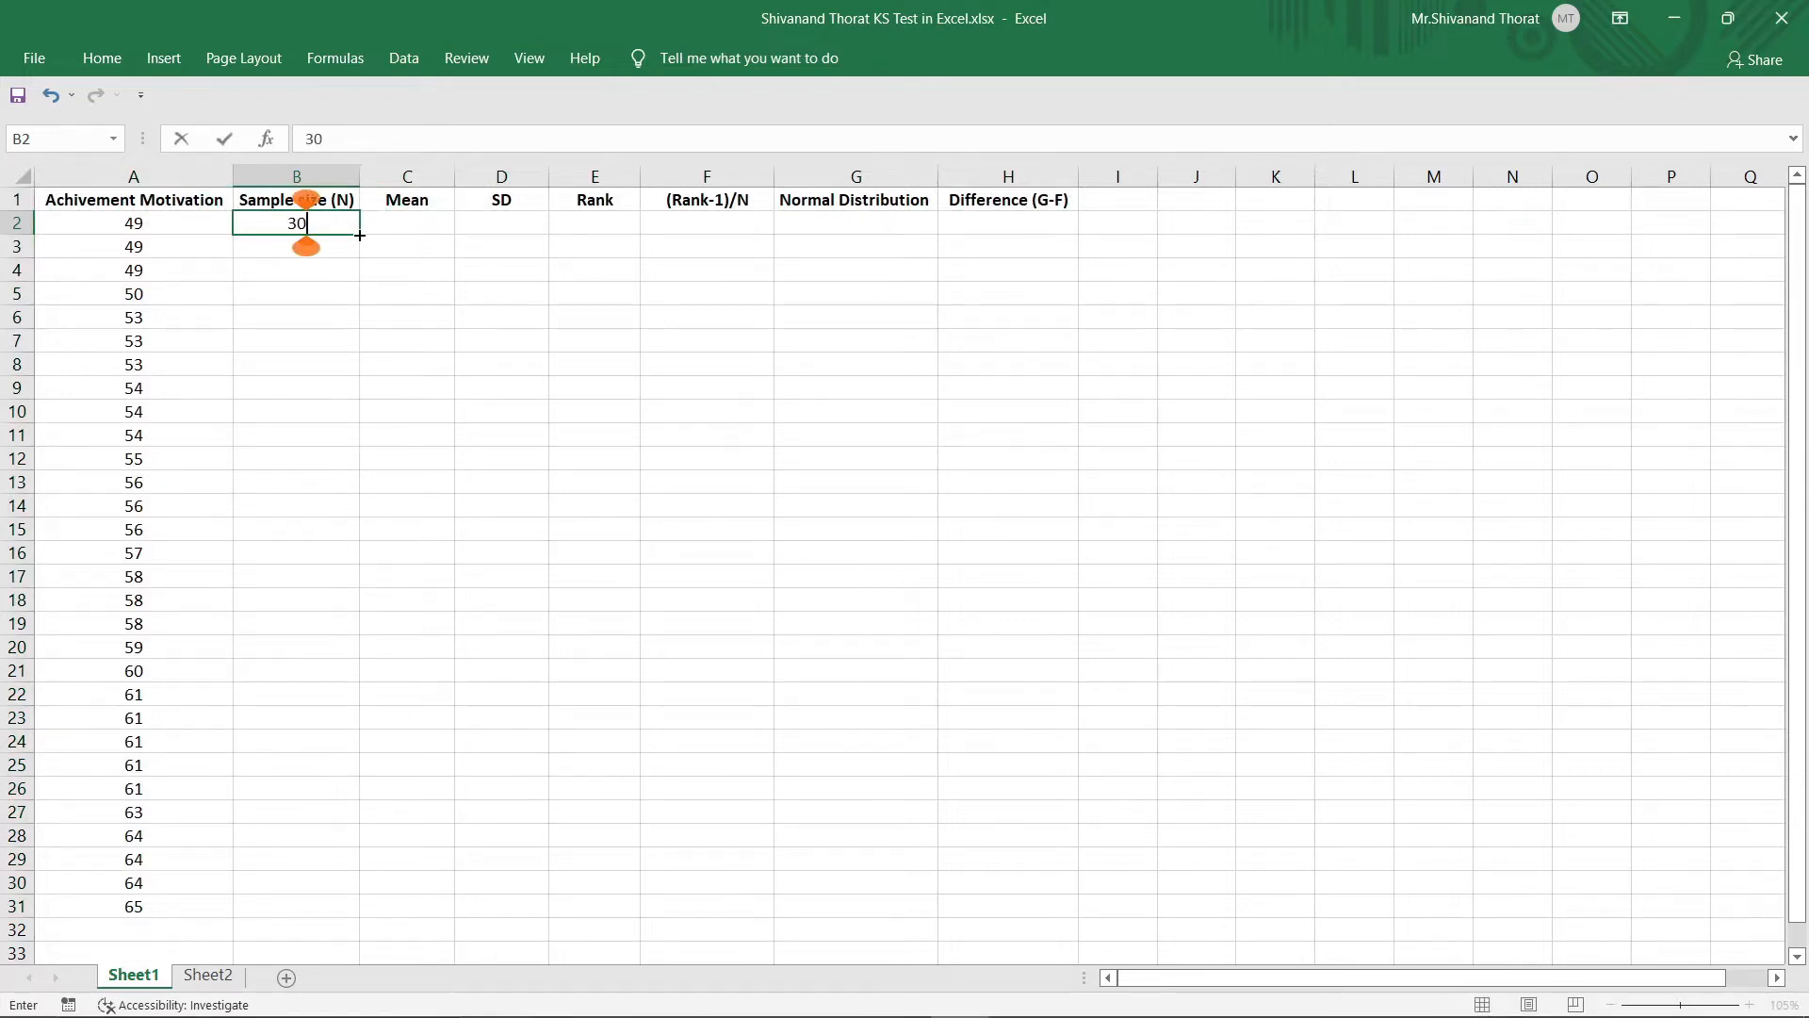
pyautogui.doubleClick(359, 235)
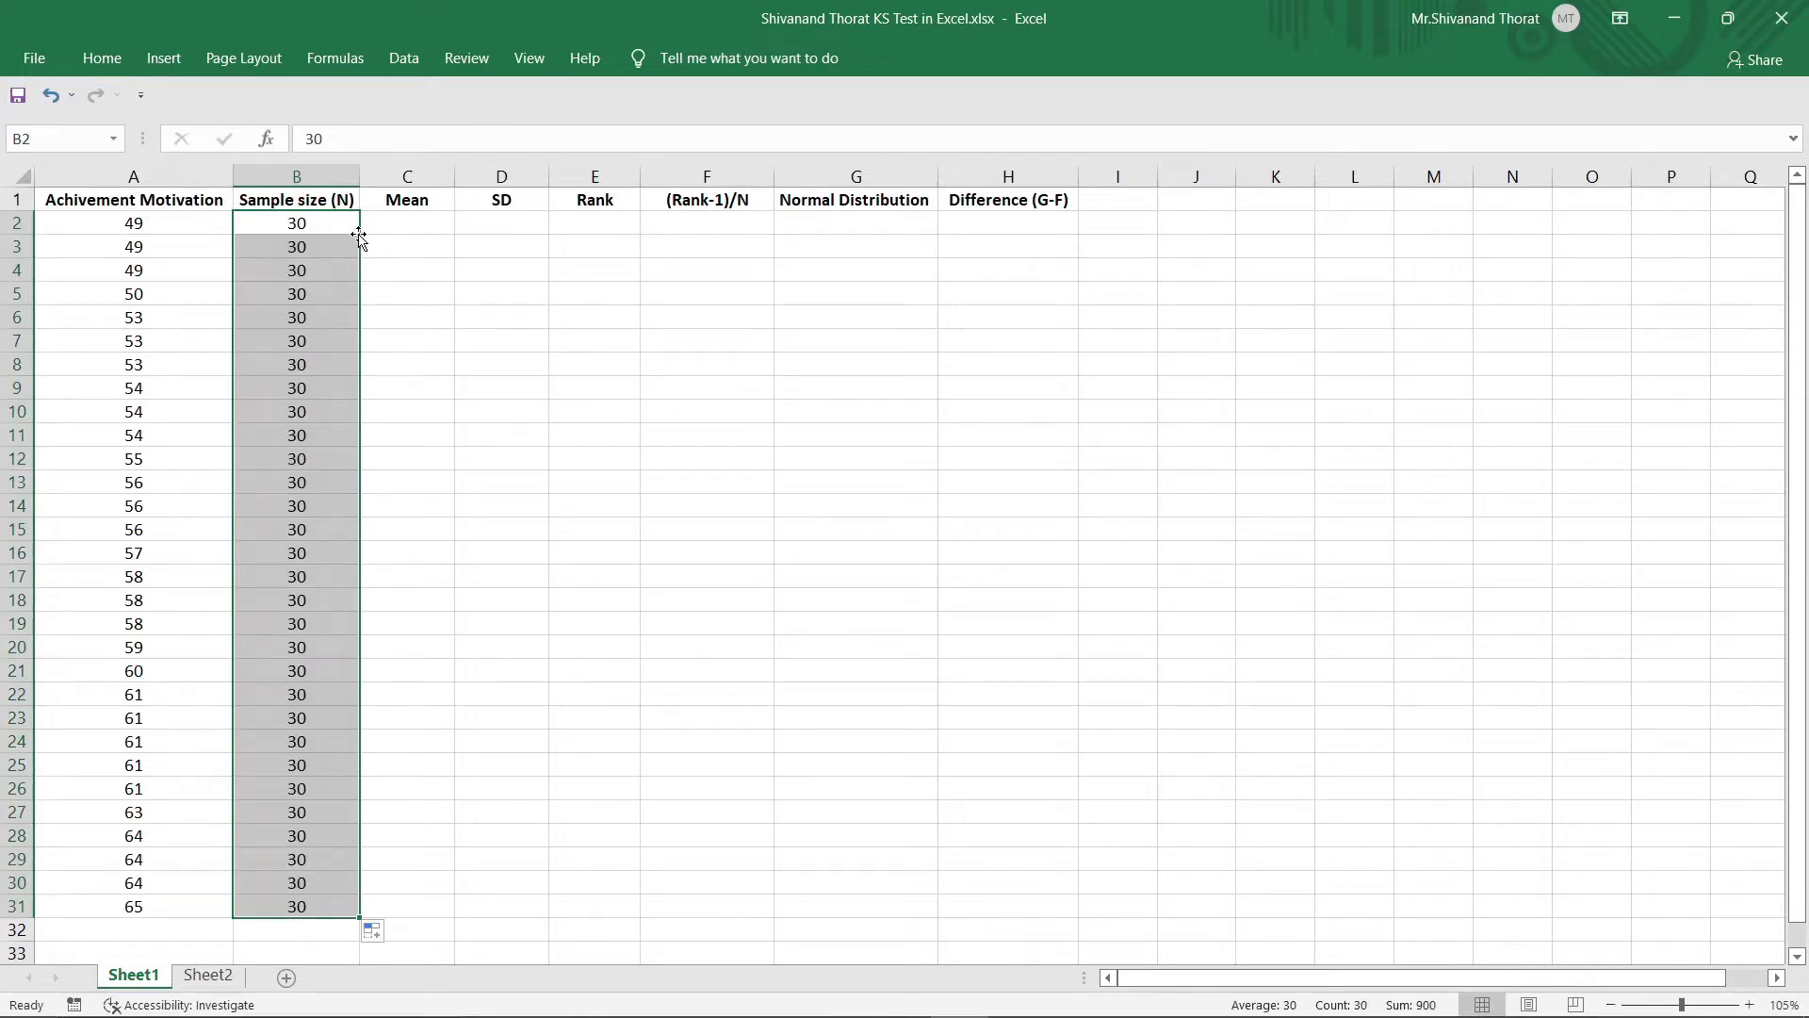
# Calculate the mean of the Achivement Motivation scores in C2 with =AVERAGE(A2:A31)
pyautogui.doubleClick(374, 222)
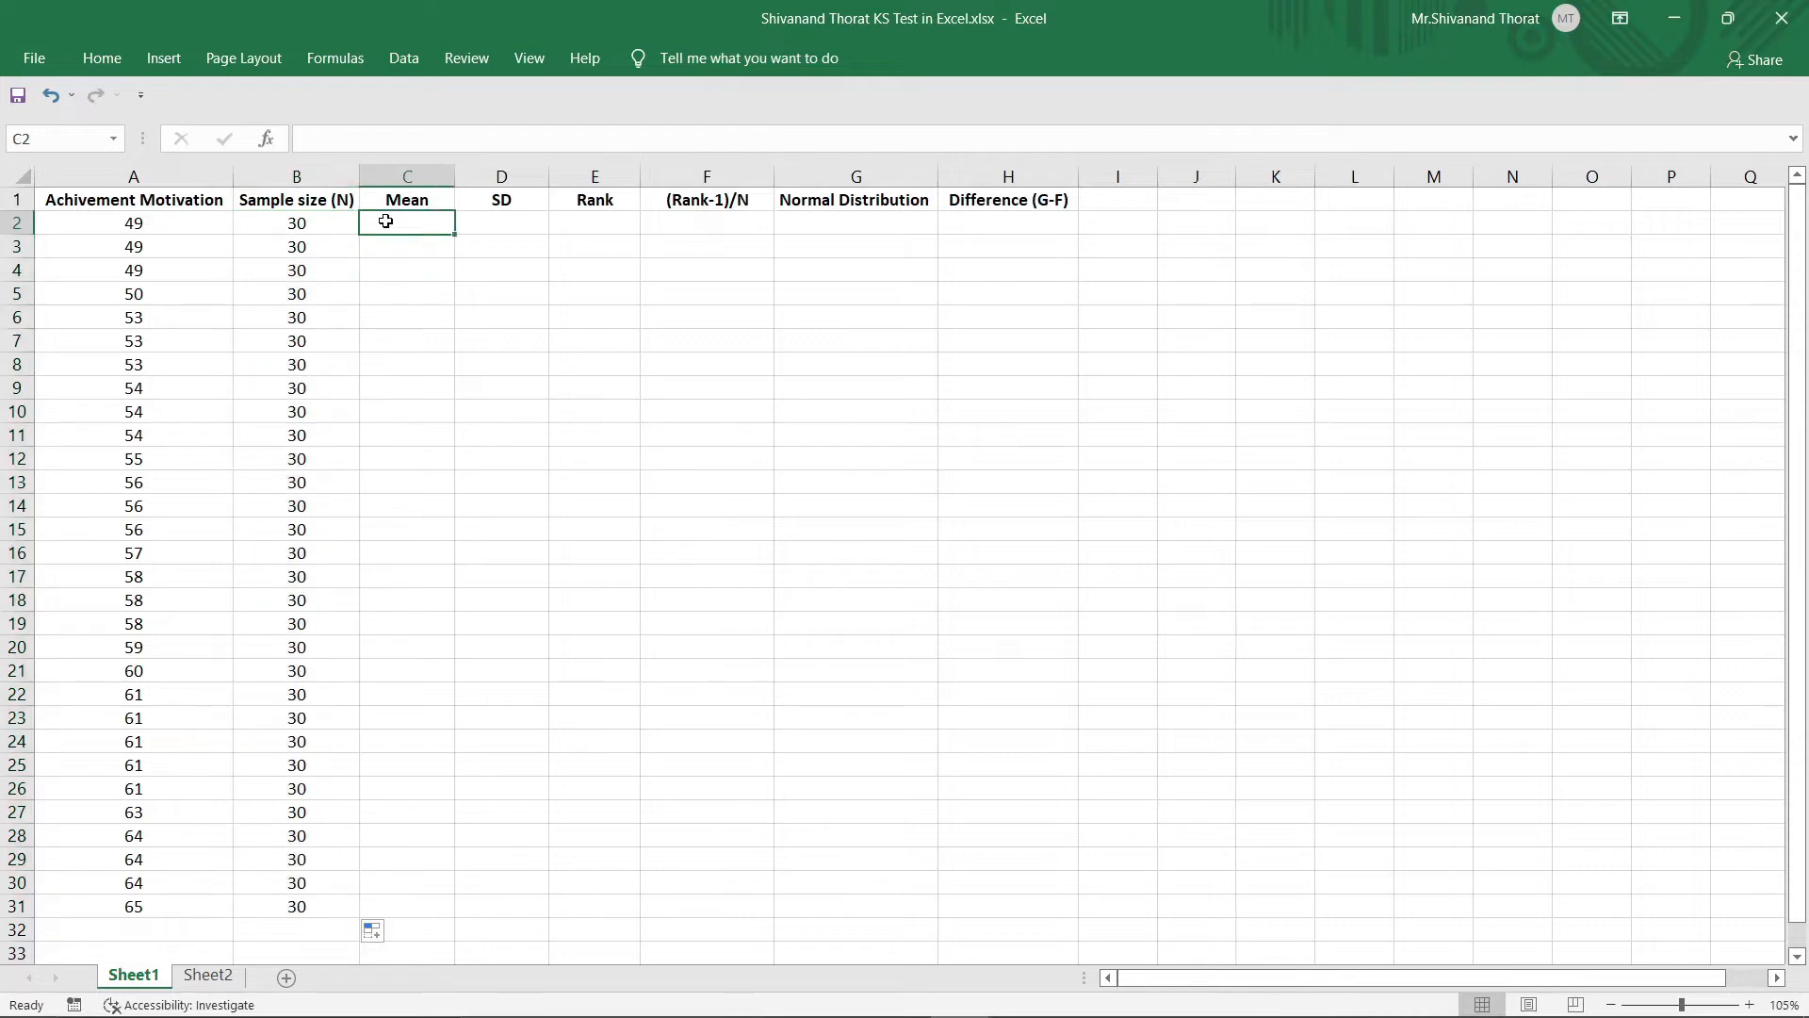
pyautogui.write('=')
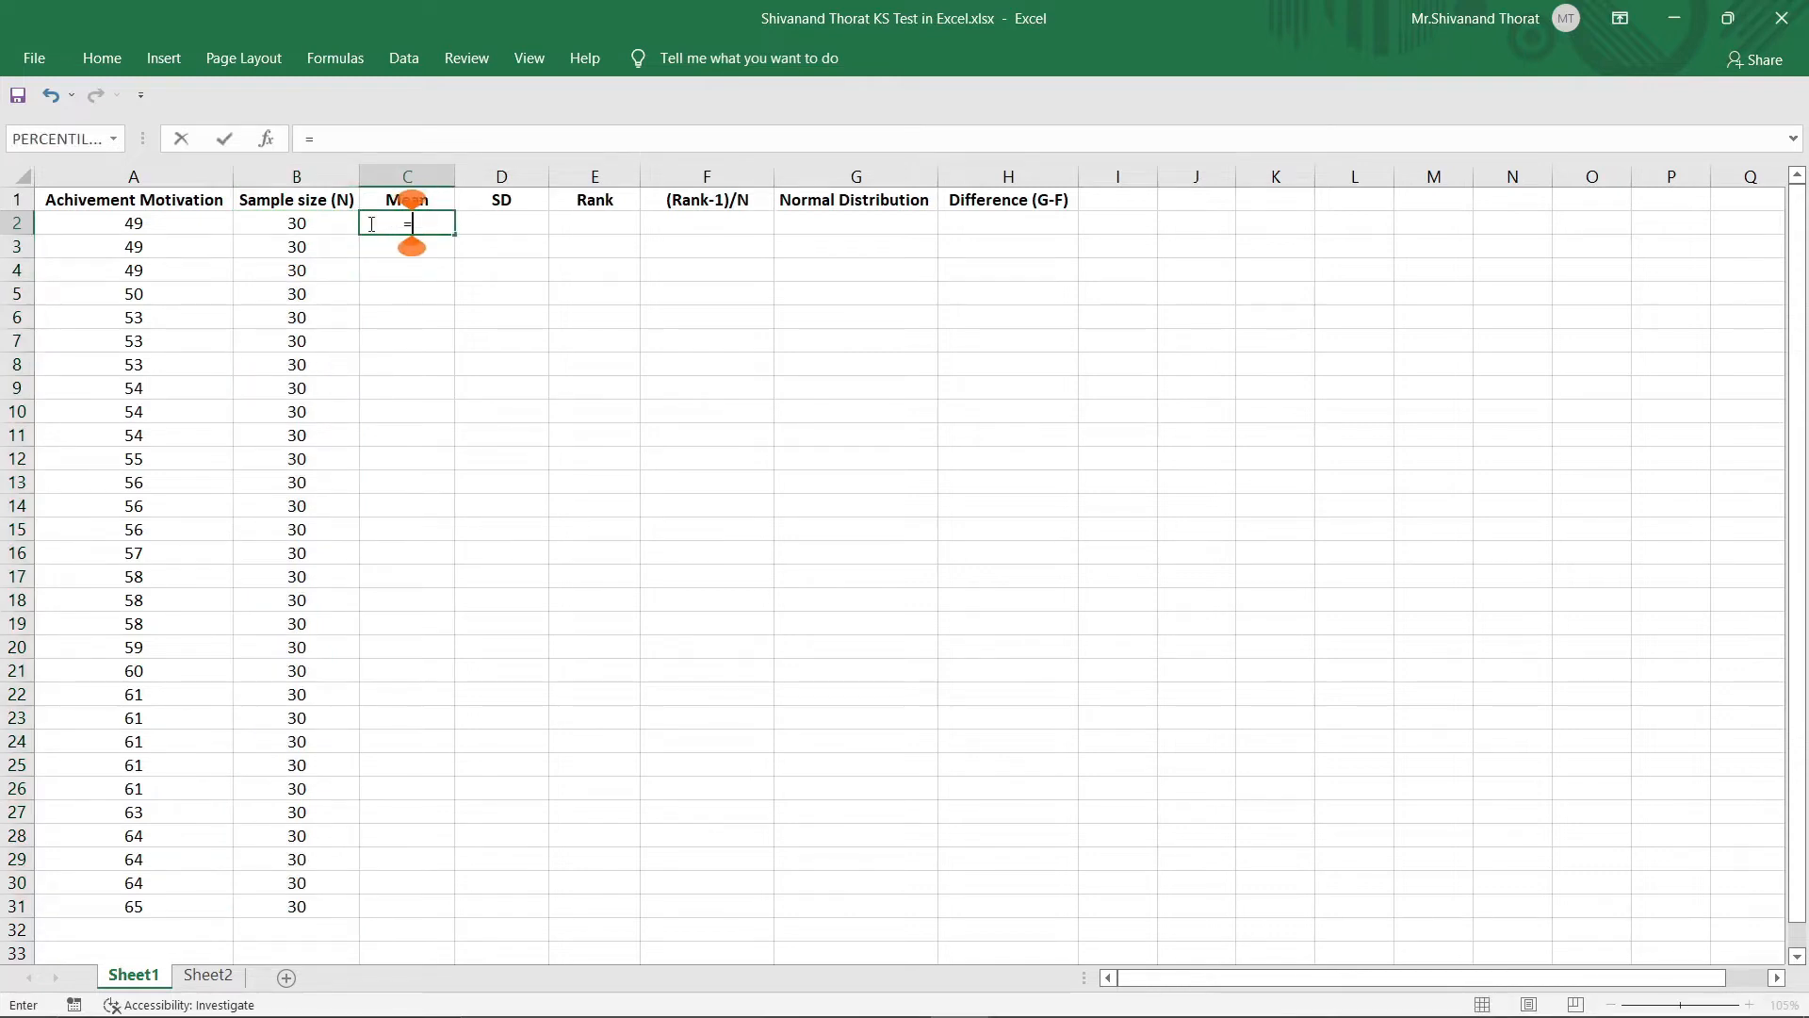
pyautogui.write('a')
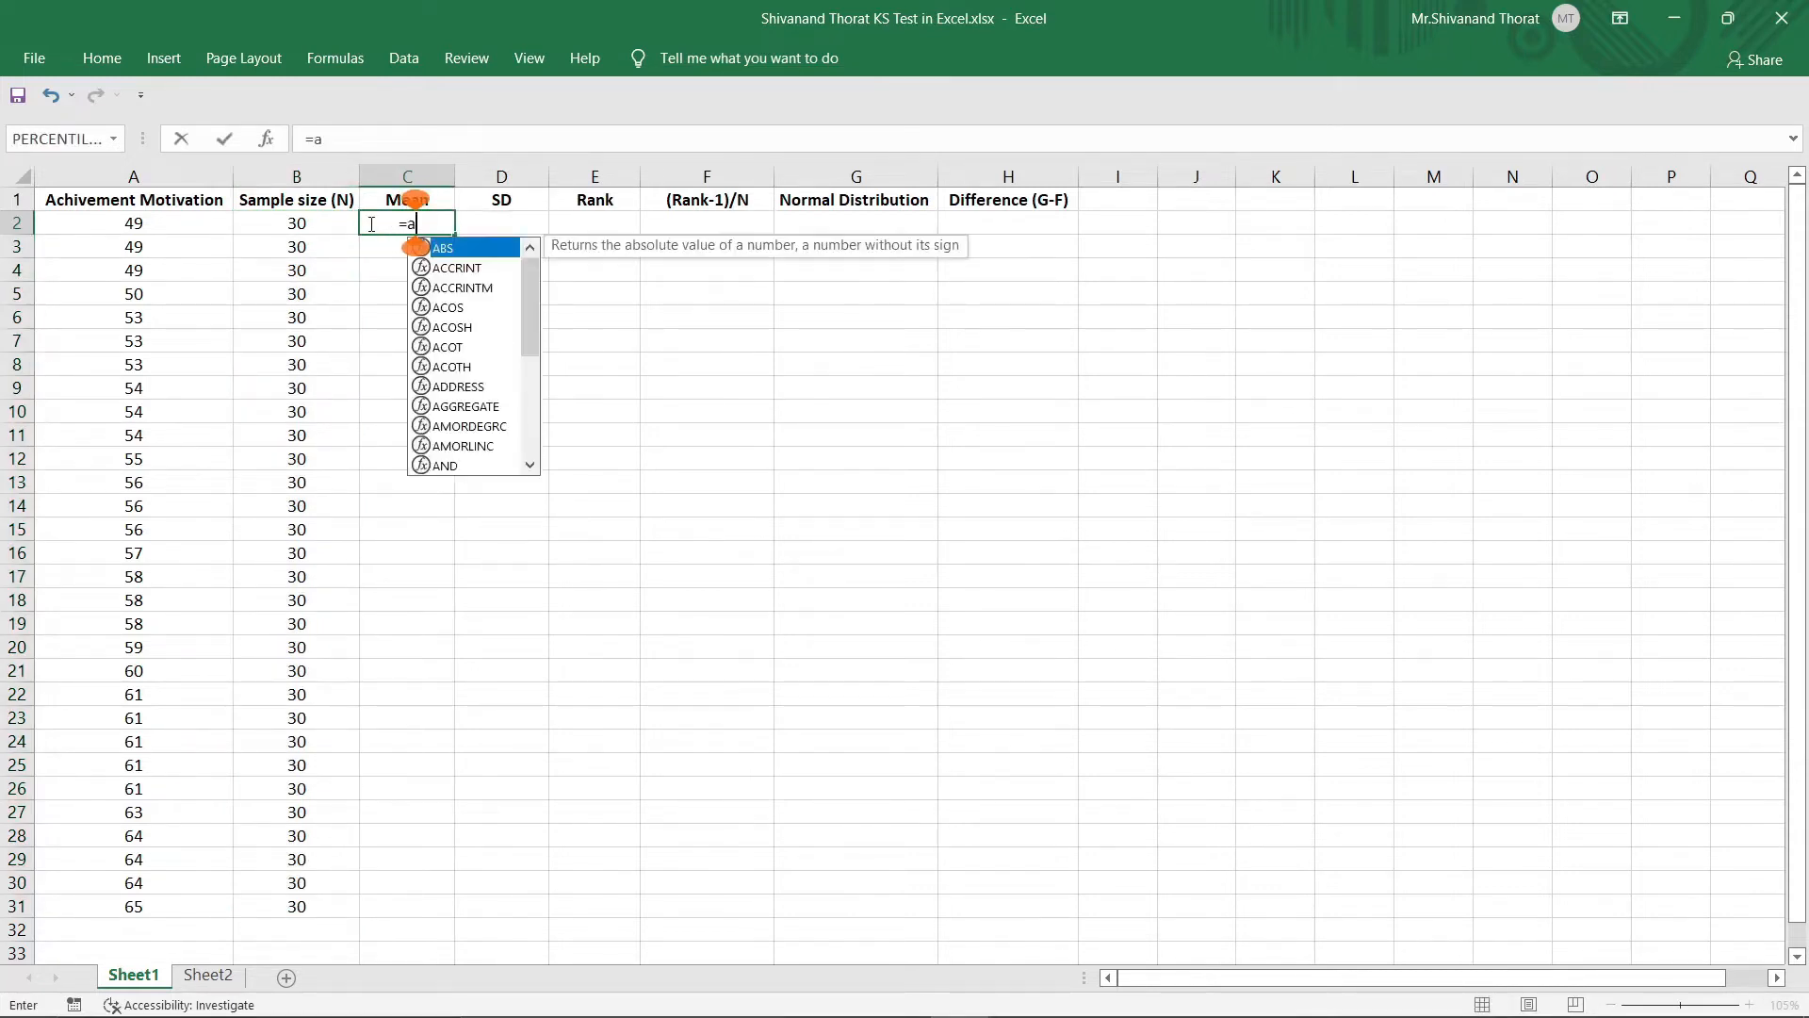
pyautogui.write('ver')
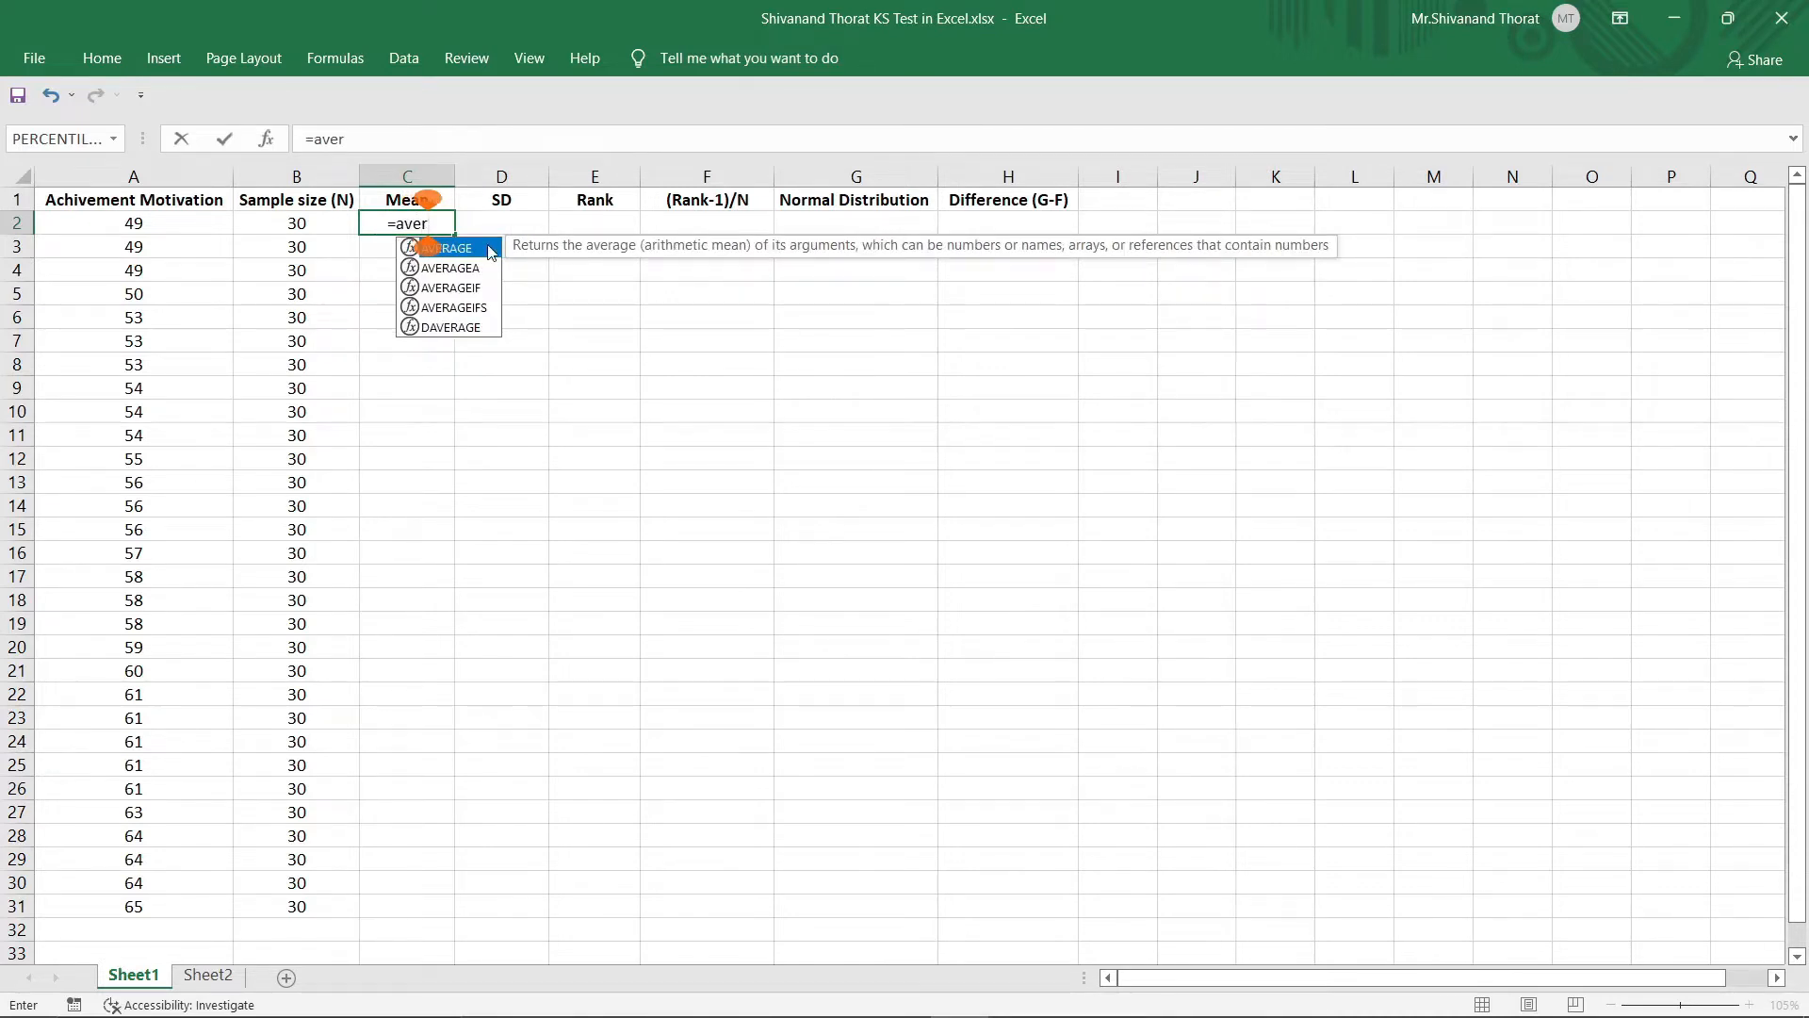
pyautogui.doubleClick(490, 249)
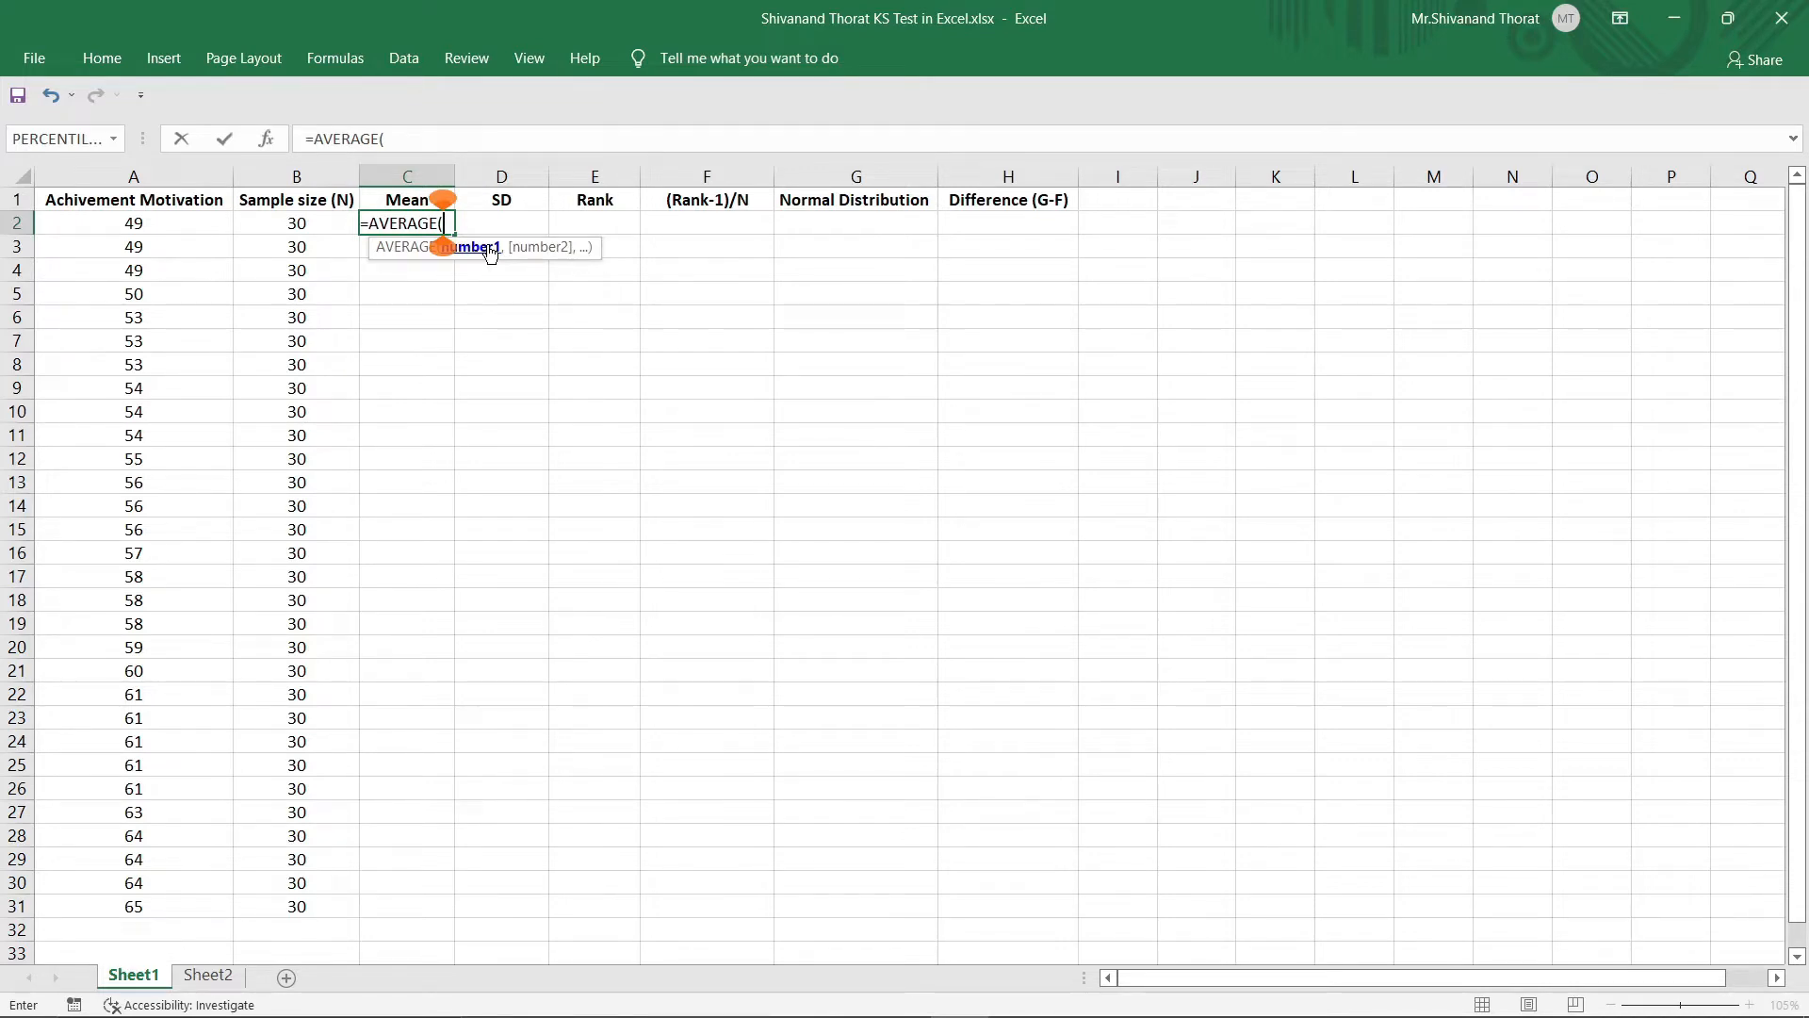
pyautogui.moveTo(187, 222); pyautogui.dragTo(170, 909)
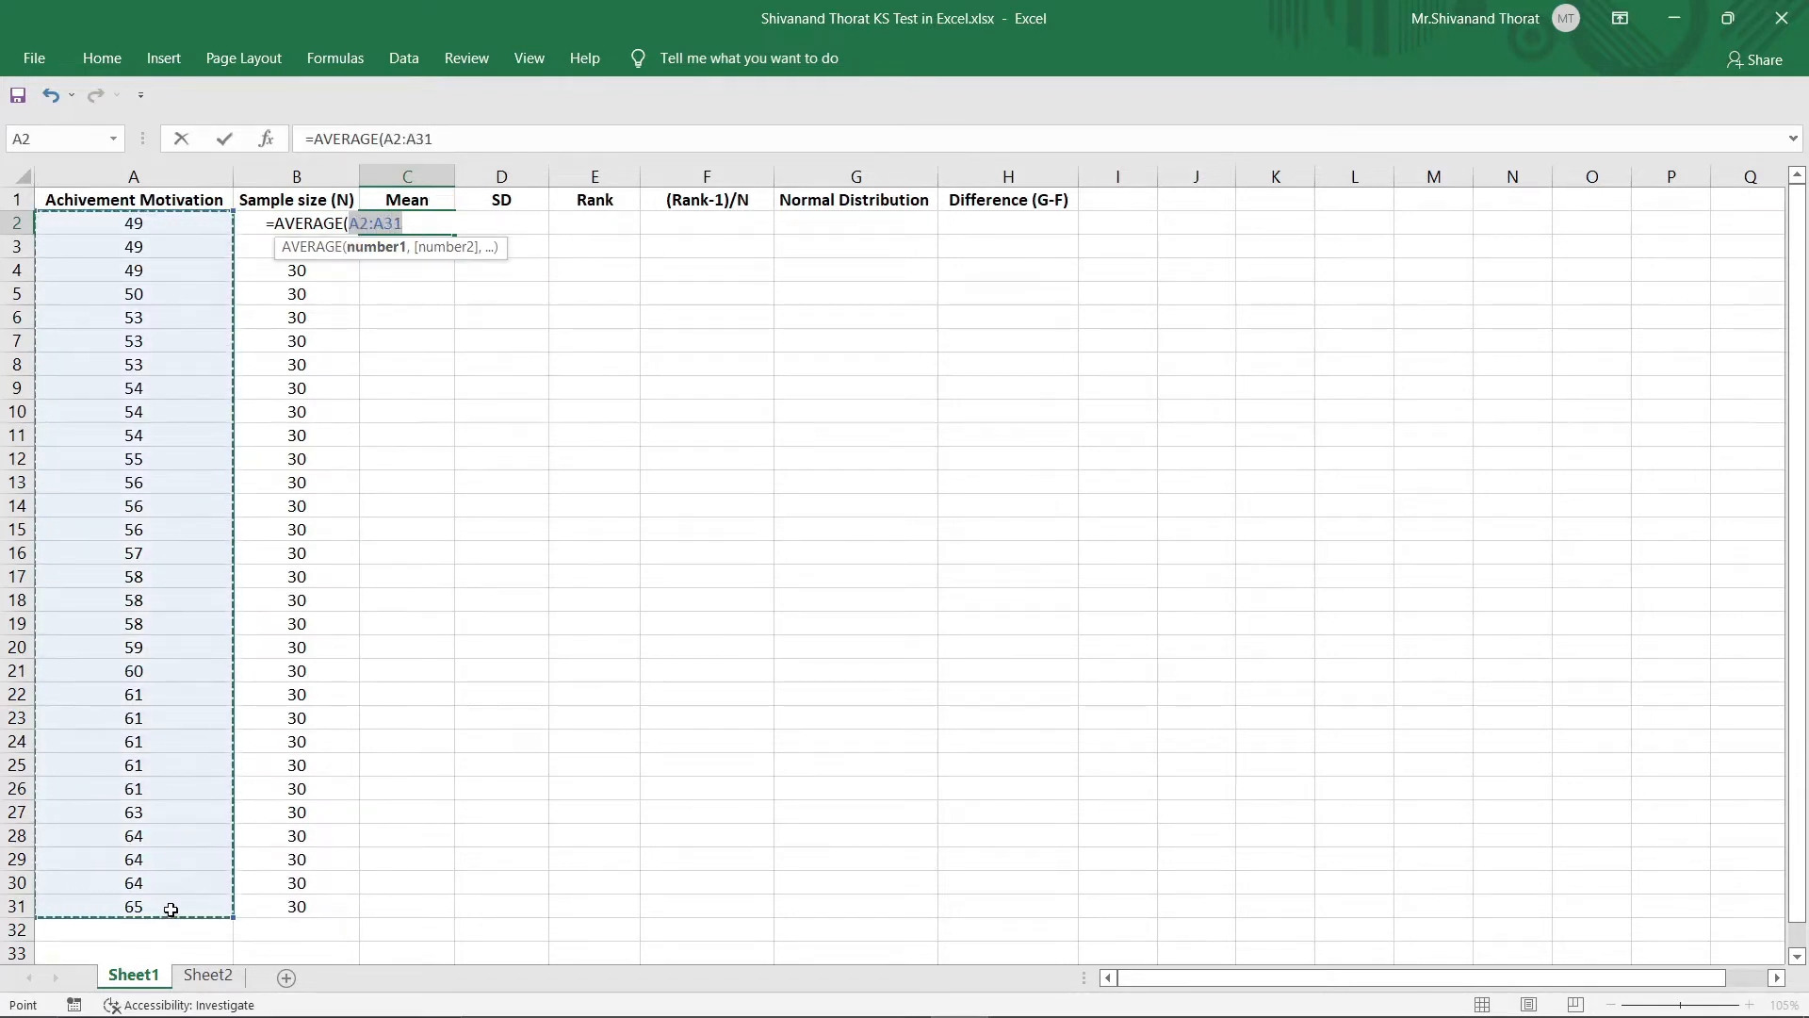
pyautogui.write(')')
pyautogui.press('Return')
# Replace the mean formula in C2 with its plain value and fill that value down to row 31
pyautogui.click(439, 226)
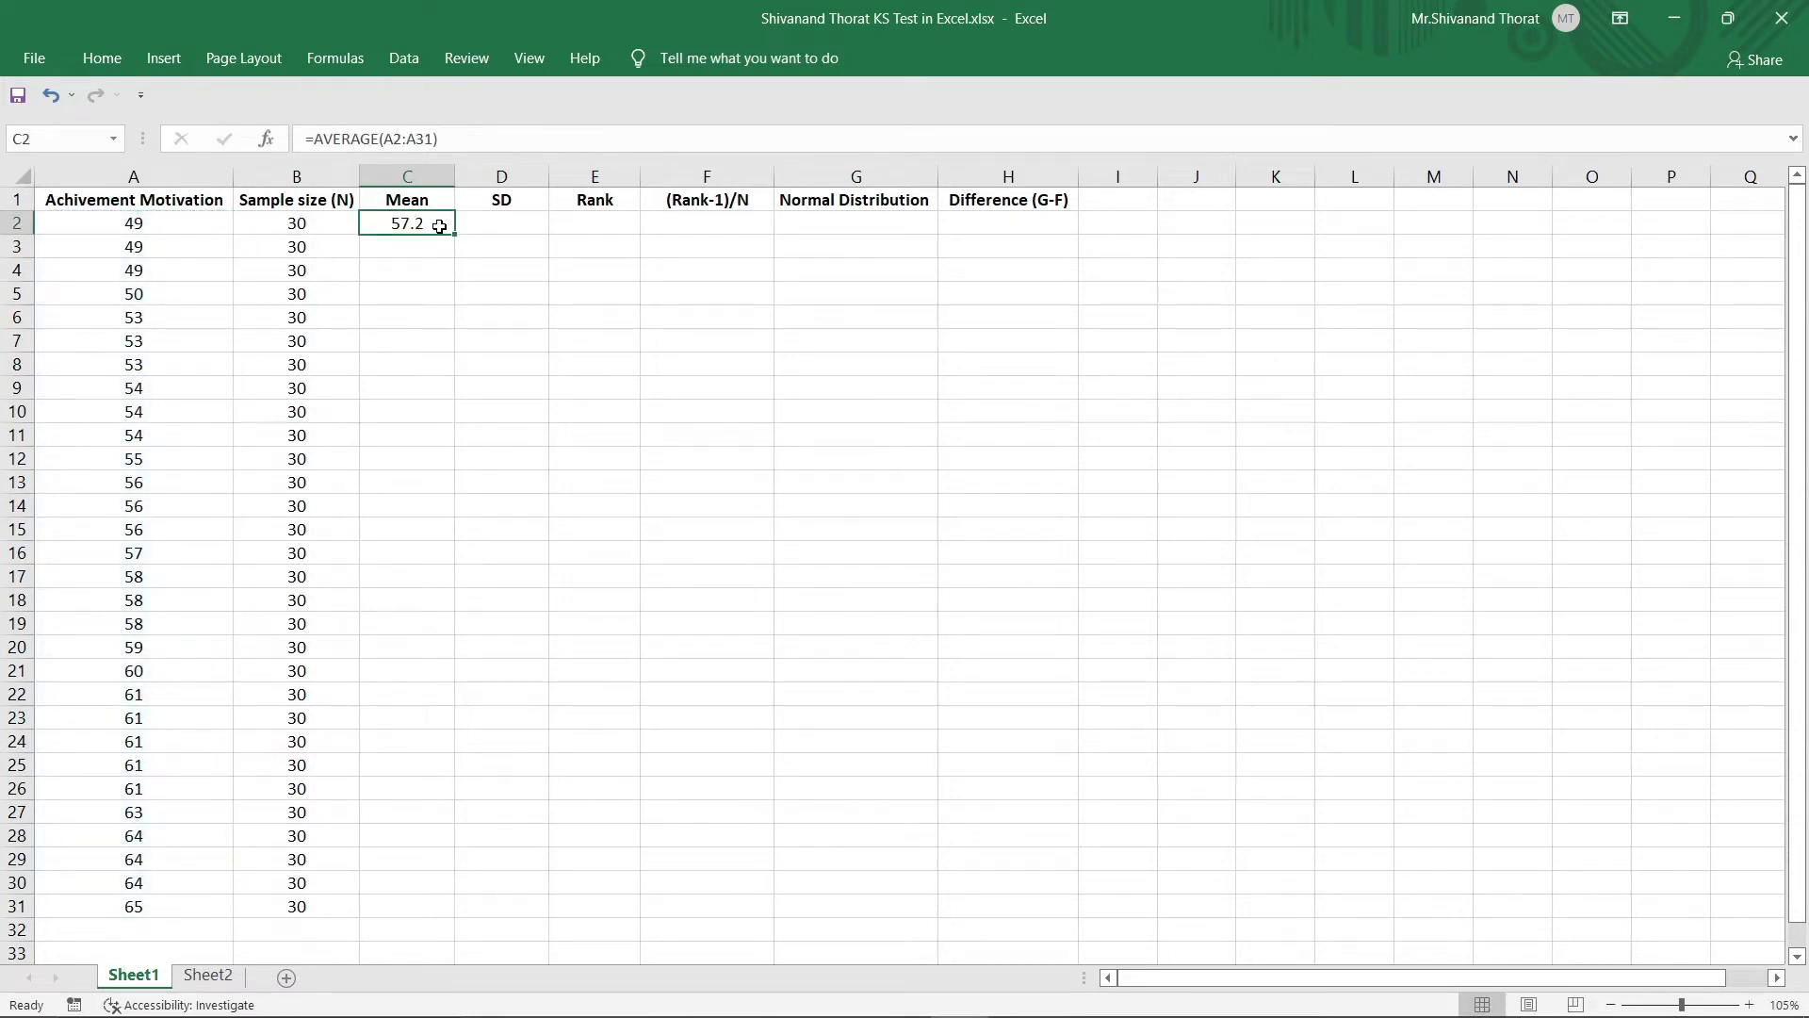
pyautogui.hotkey('ctrl', 'c')
pyautogui.hotkey('ctrl', 'v')
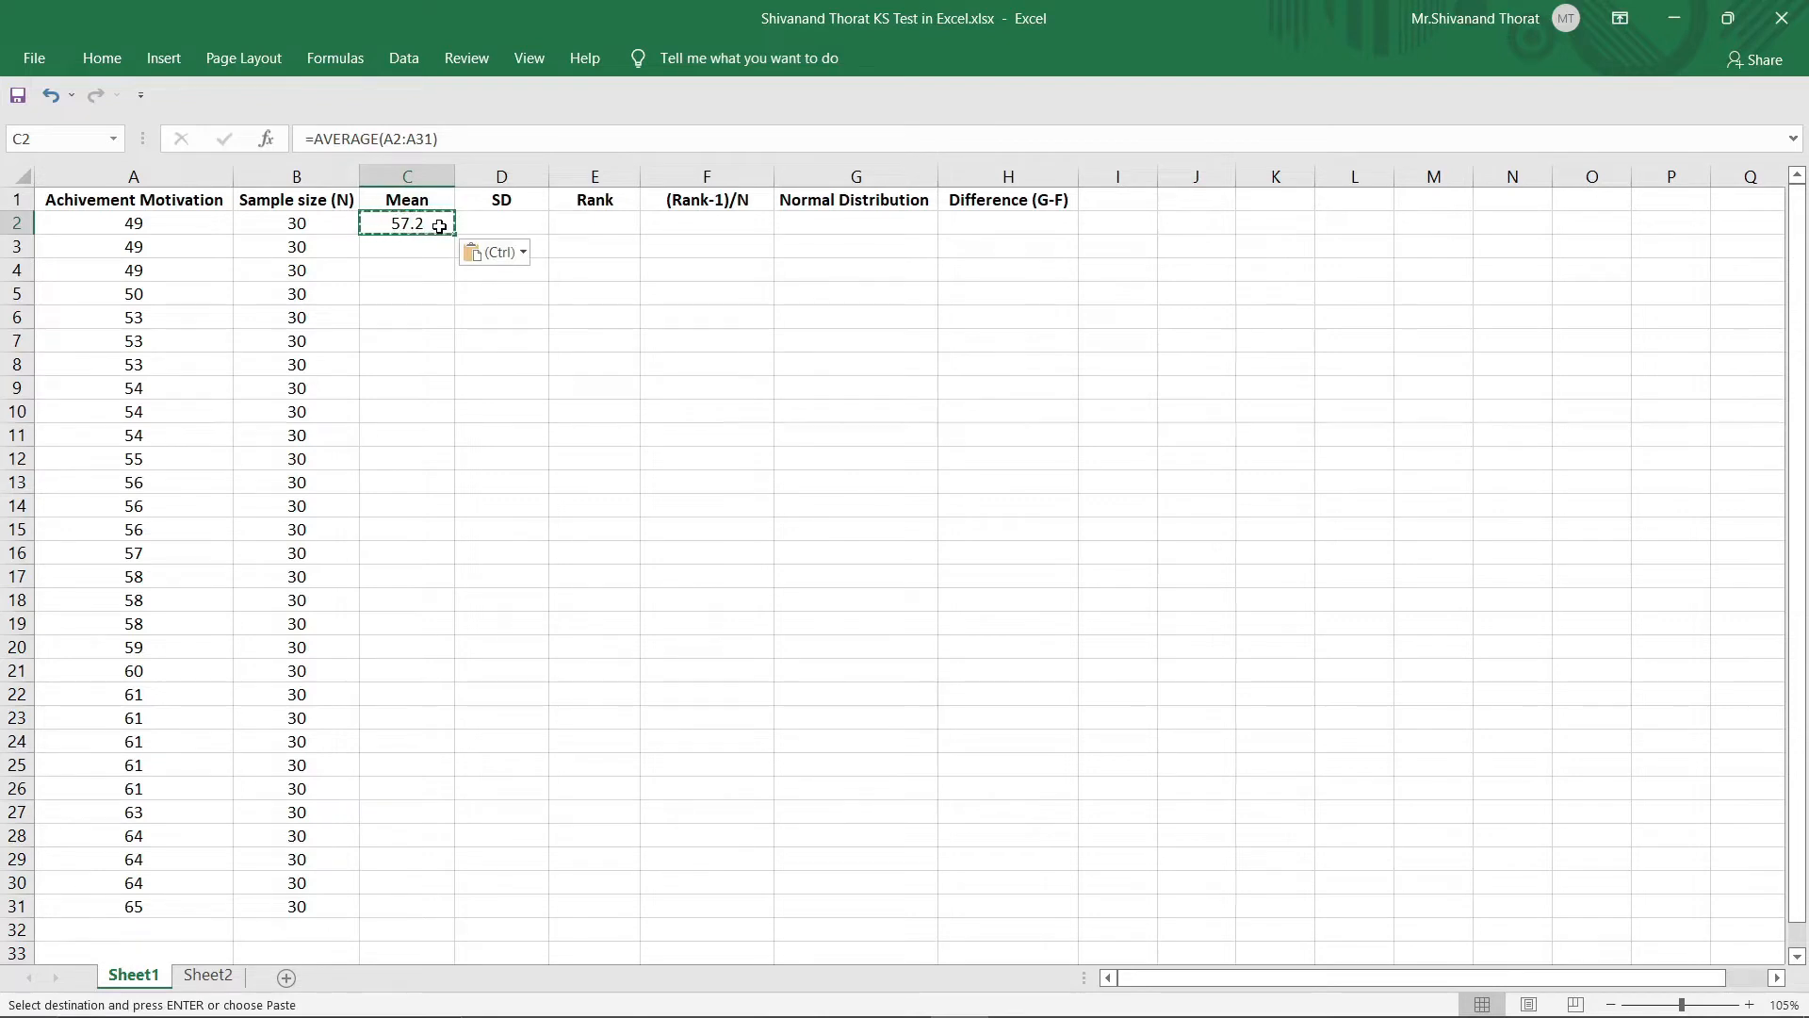
pyautogui.click(516, 256)
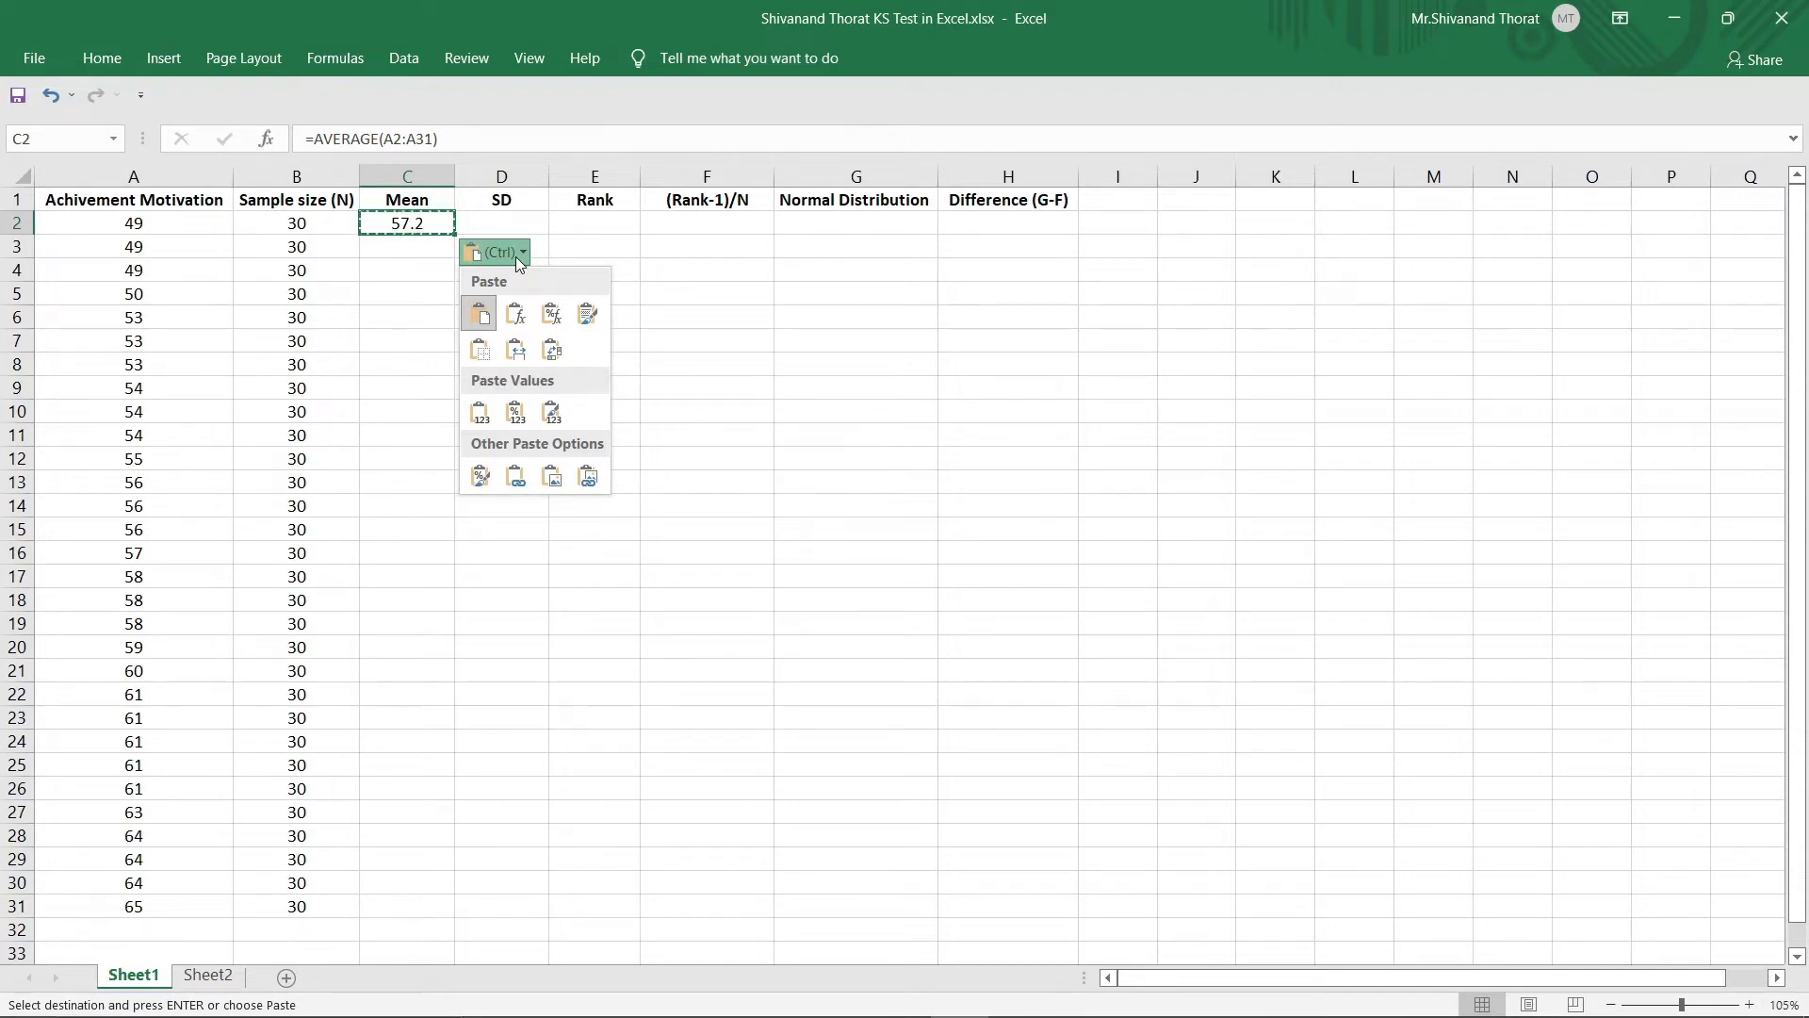
pyautogui.click(489, 414)
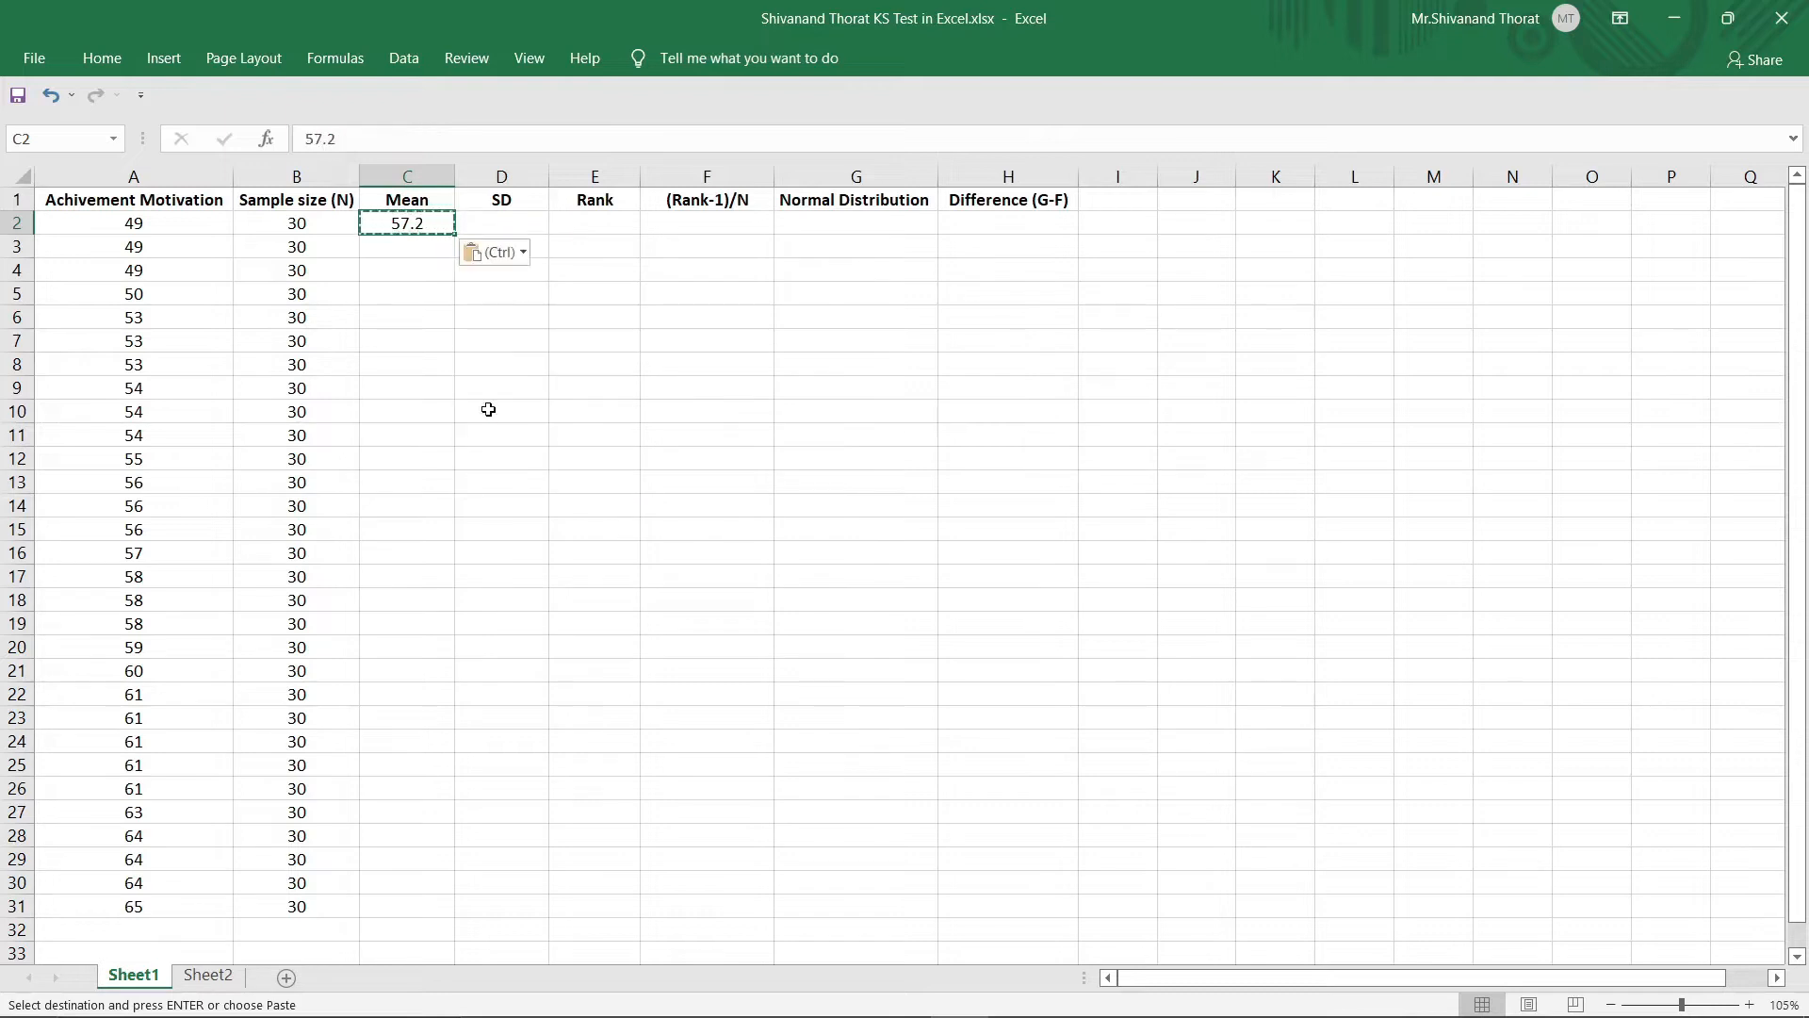
pyautogui.doubleClick(455, 232)
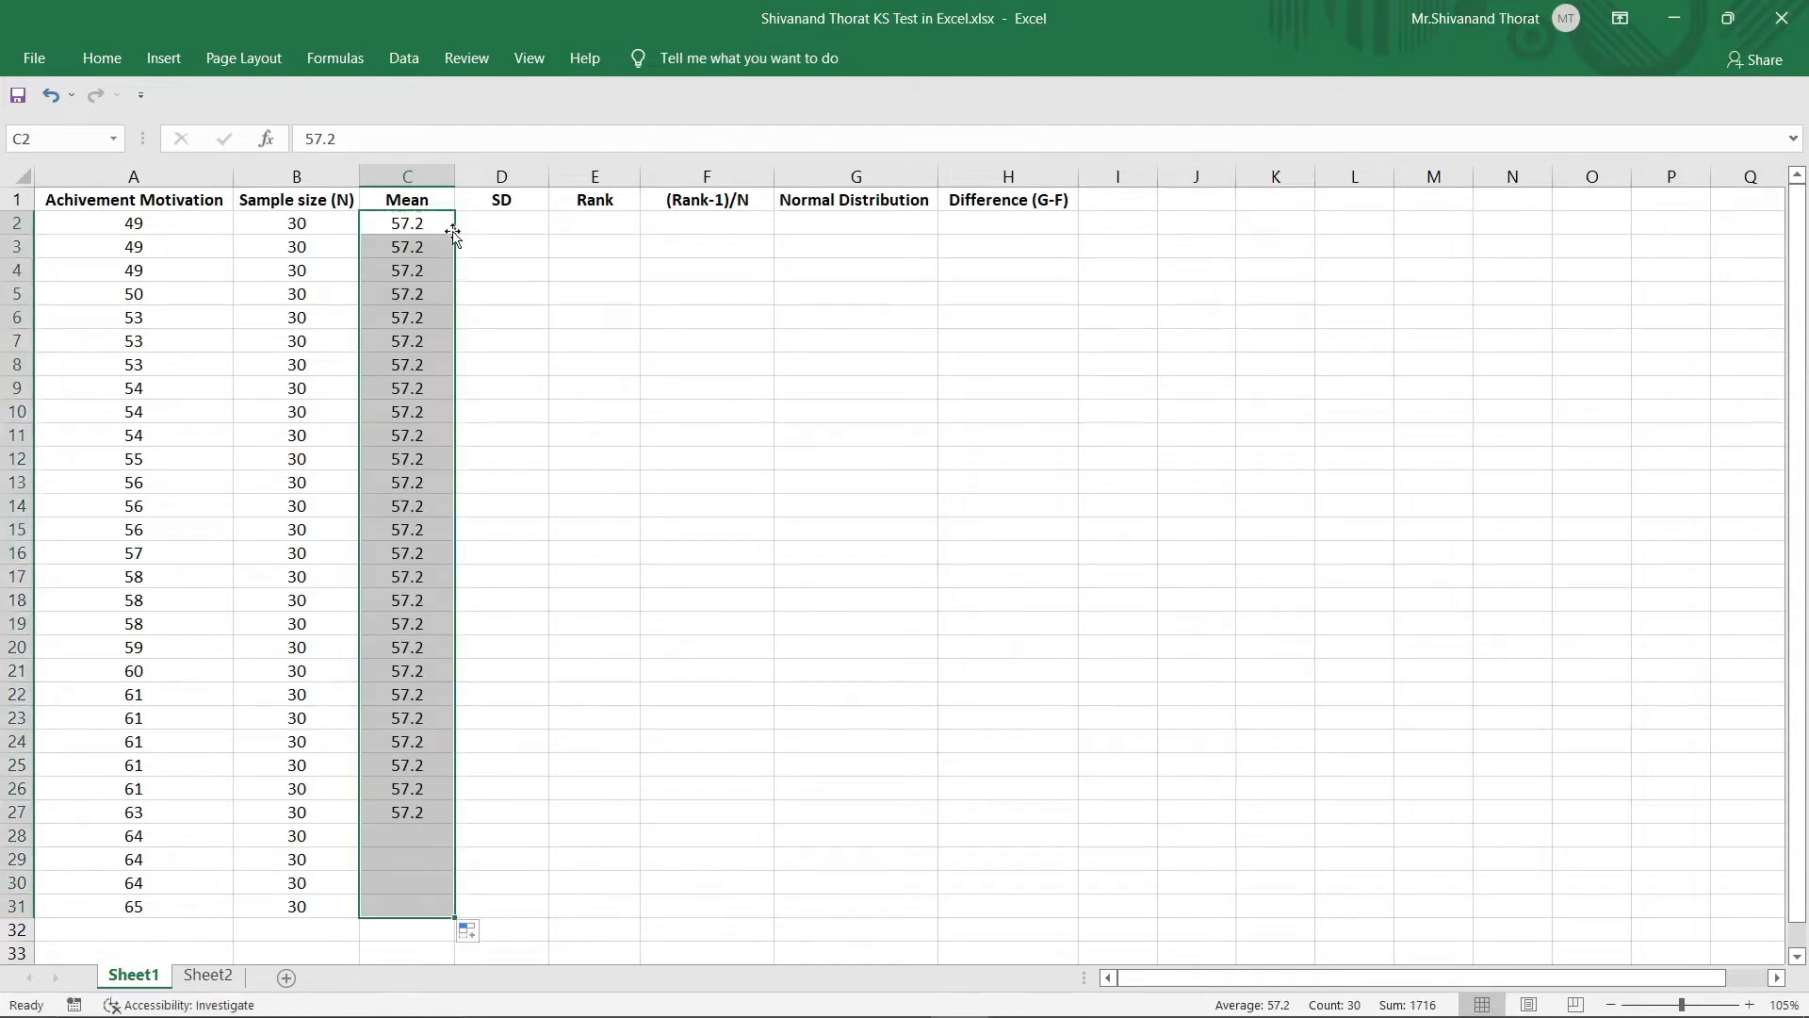
# Calculate the sample standard deviation of the Achivement Motivation scores in D2 with =STDEV.S(A2:A31)
pyautogui.click(532, 225)
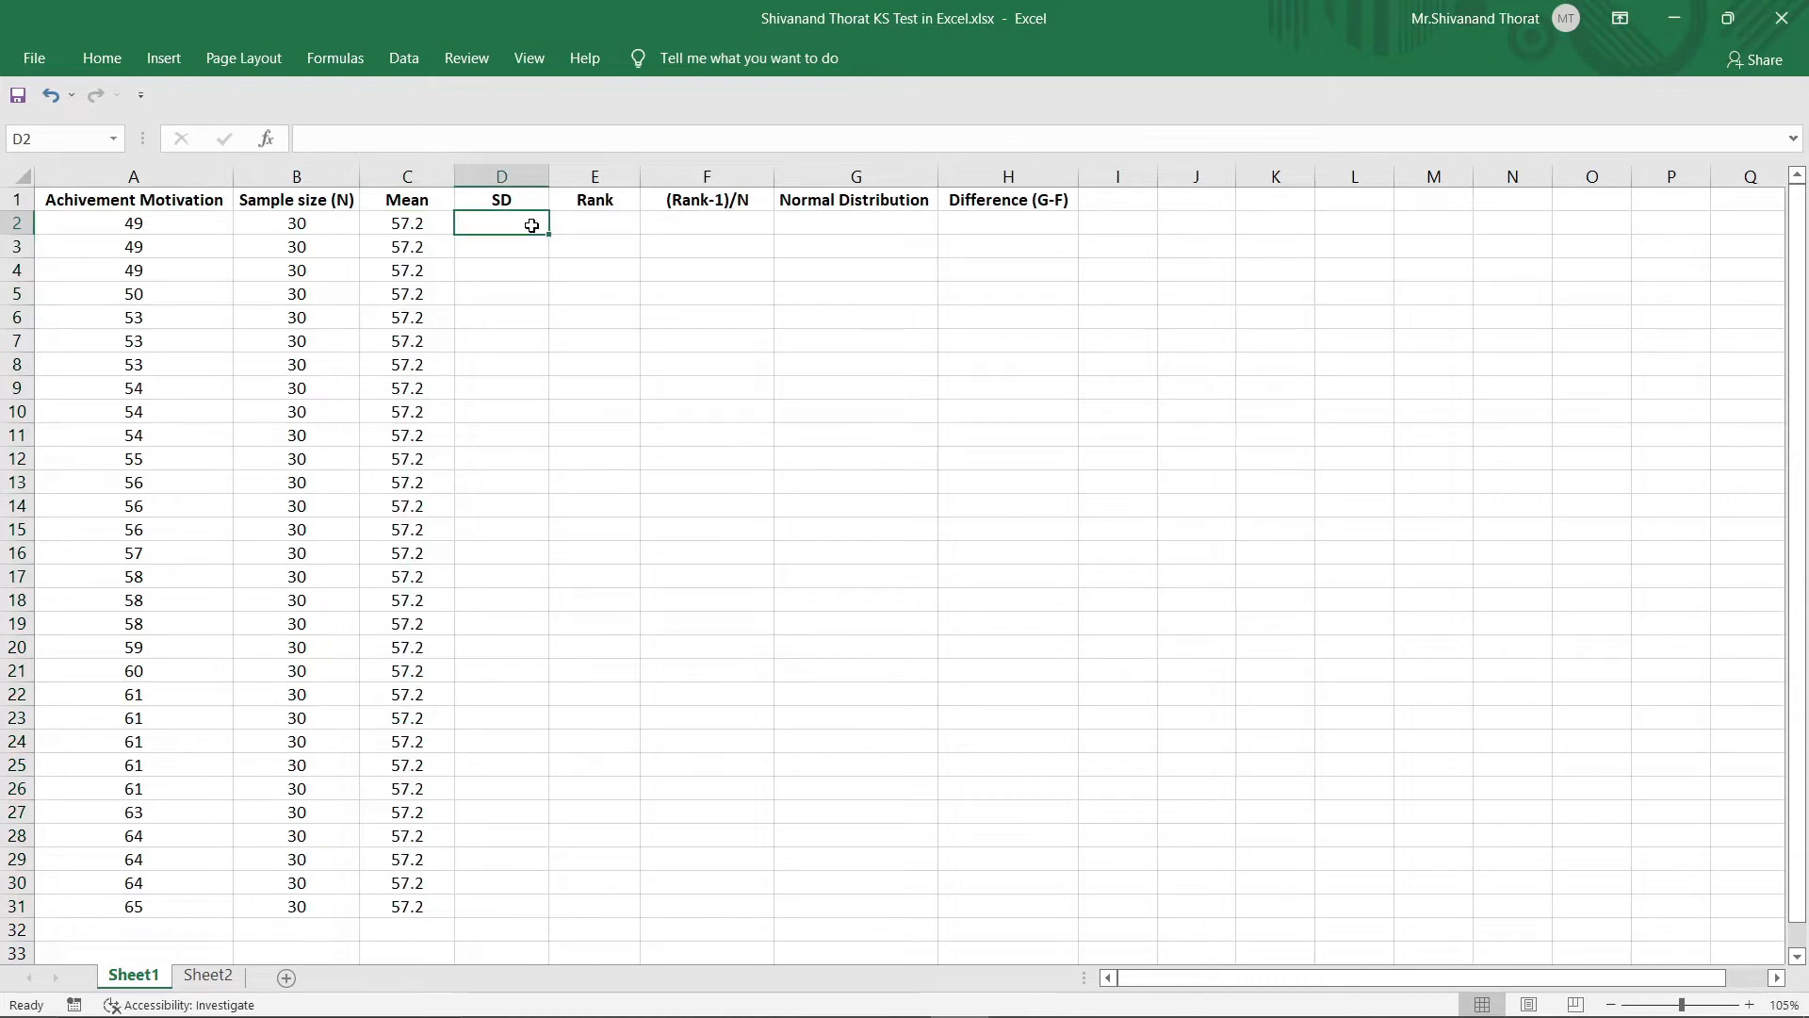
pyautogui.write('=')
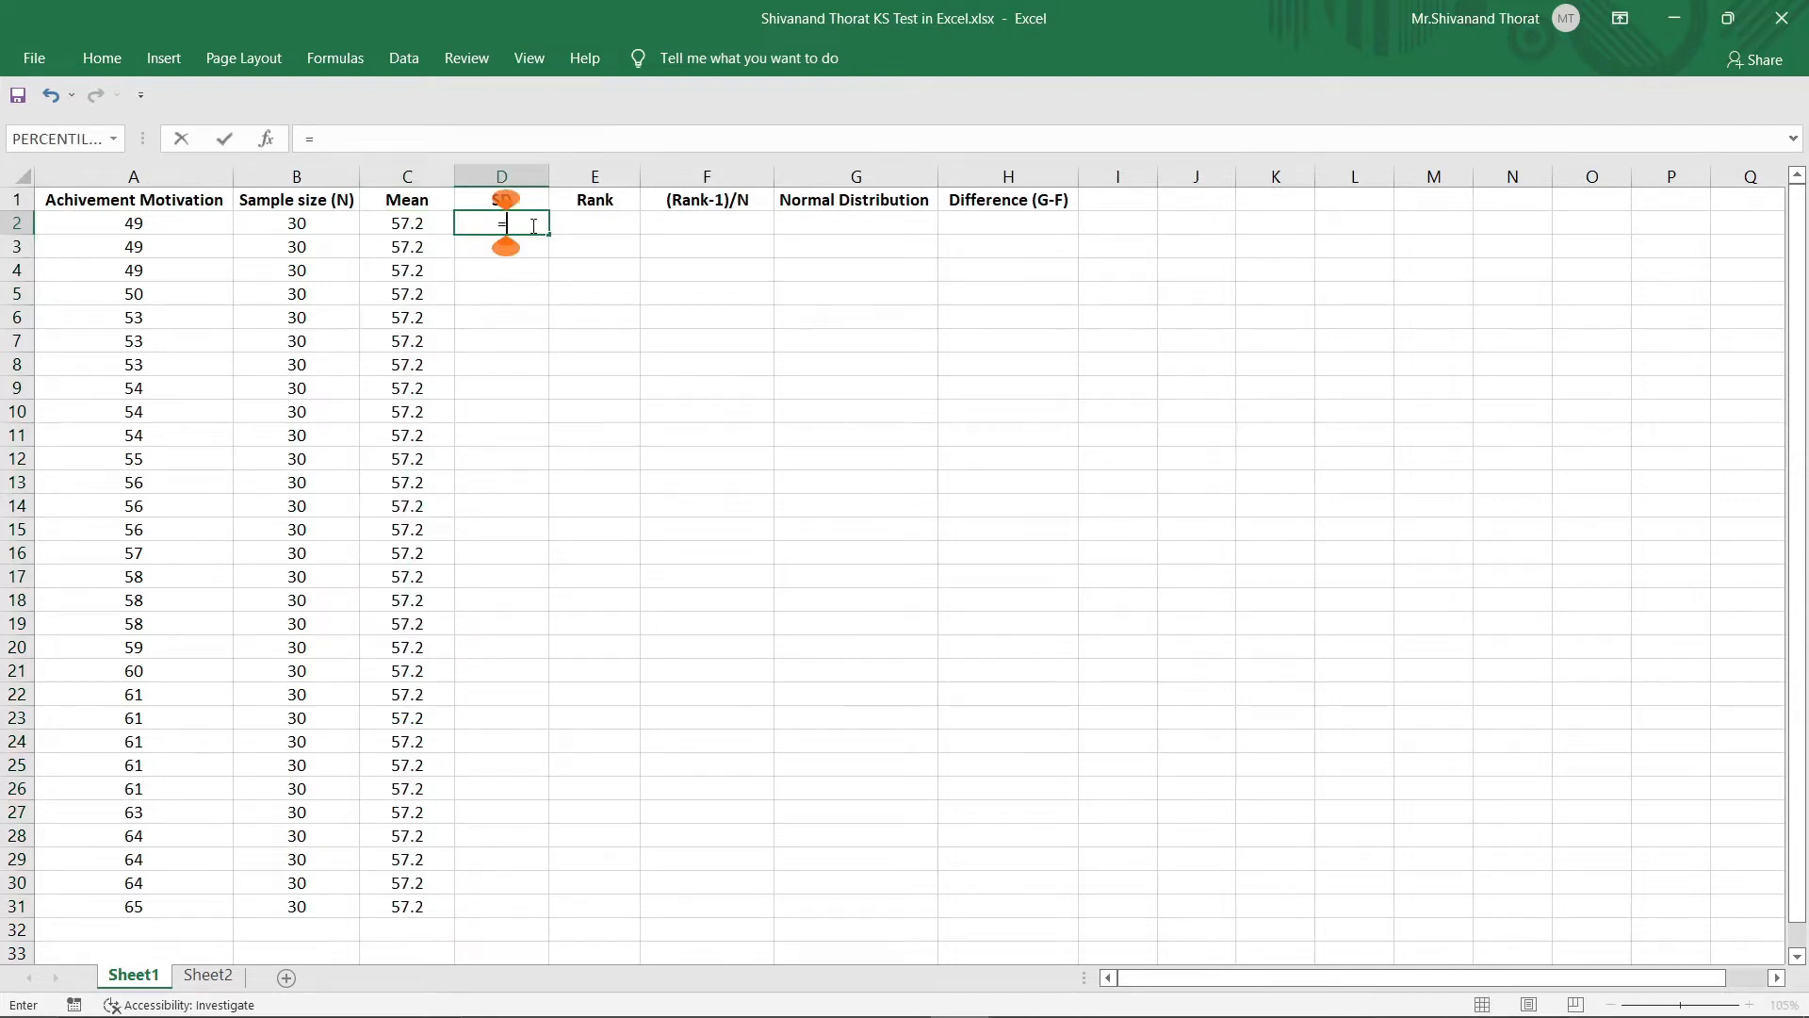
pyautogui.write('s')
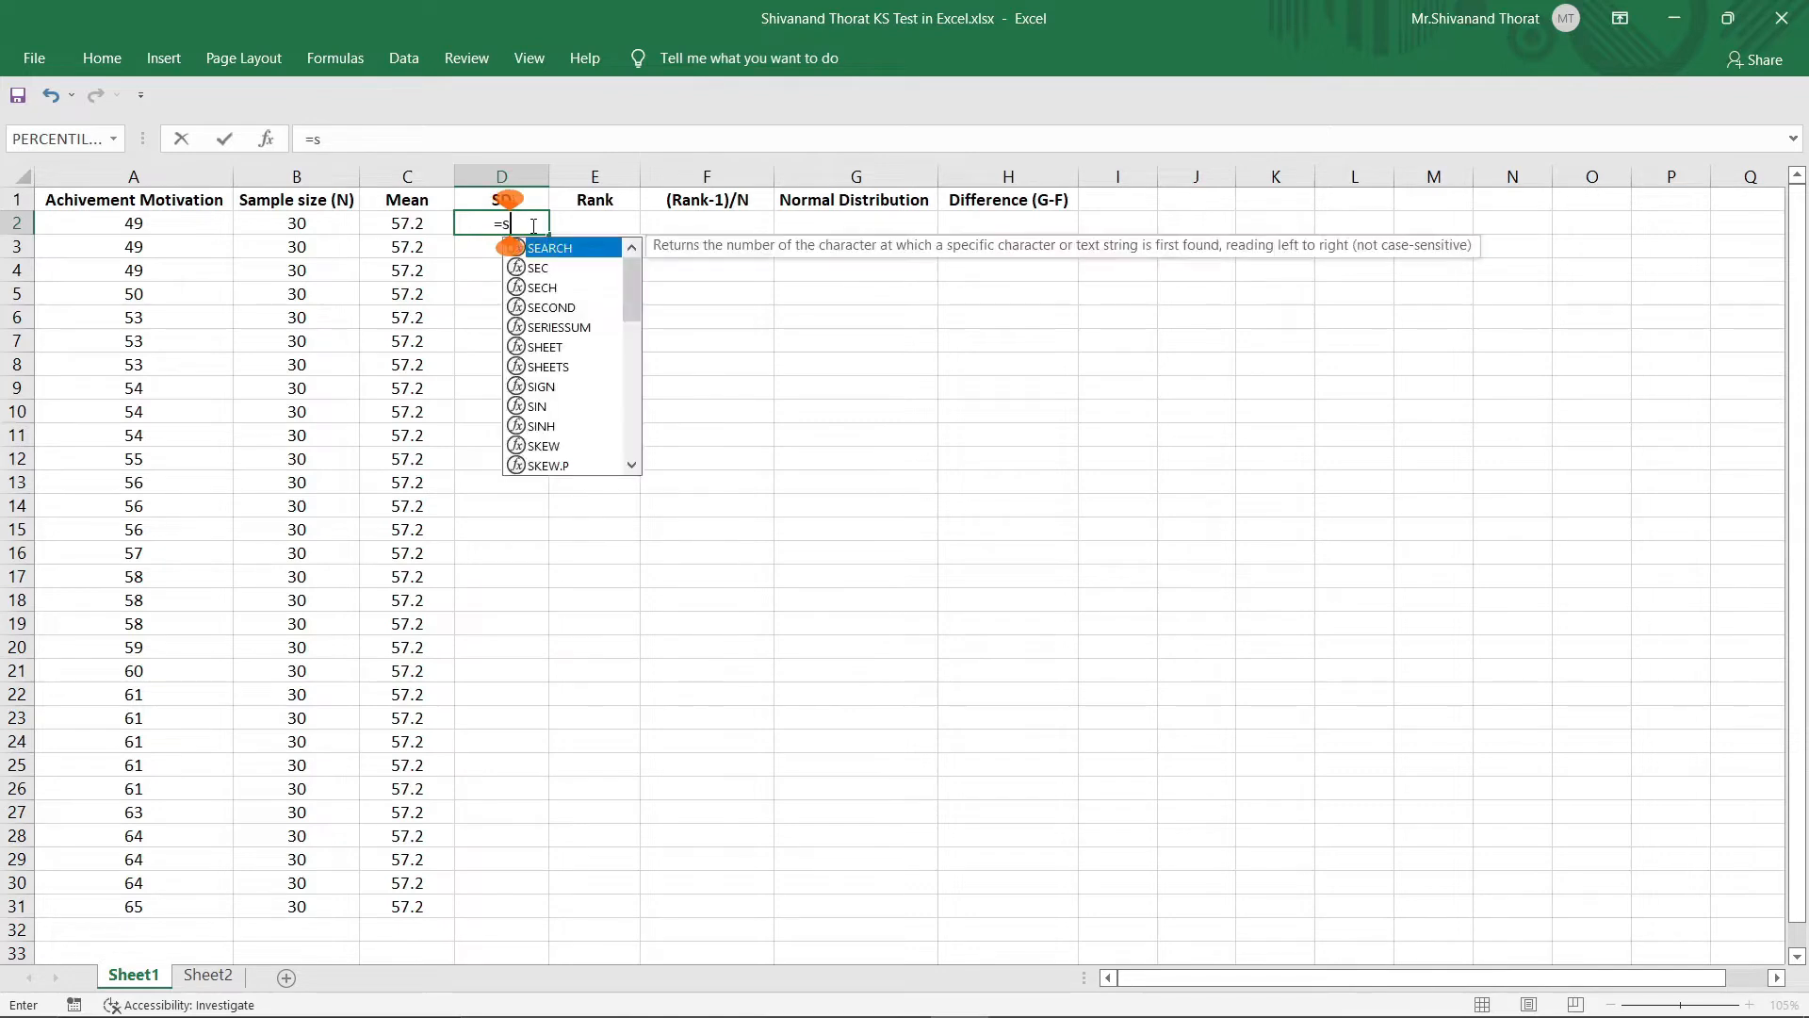
pyautogui.write('tdev')
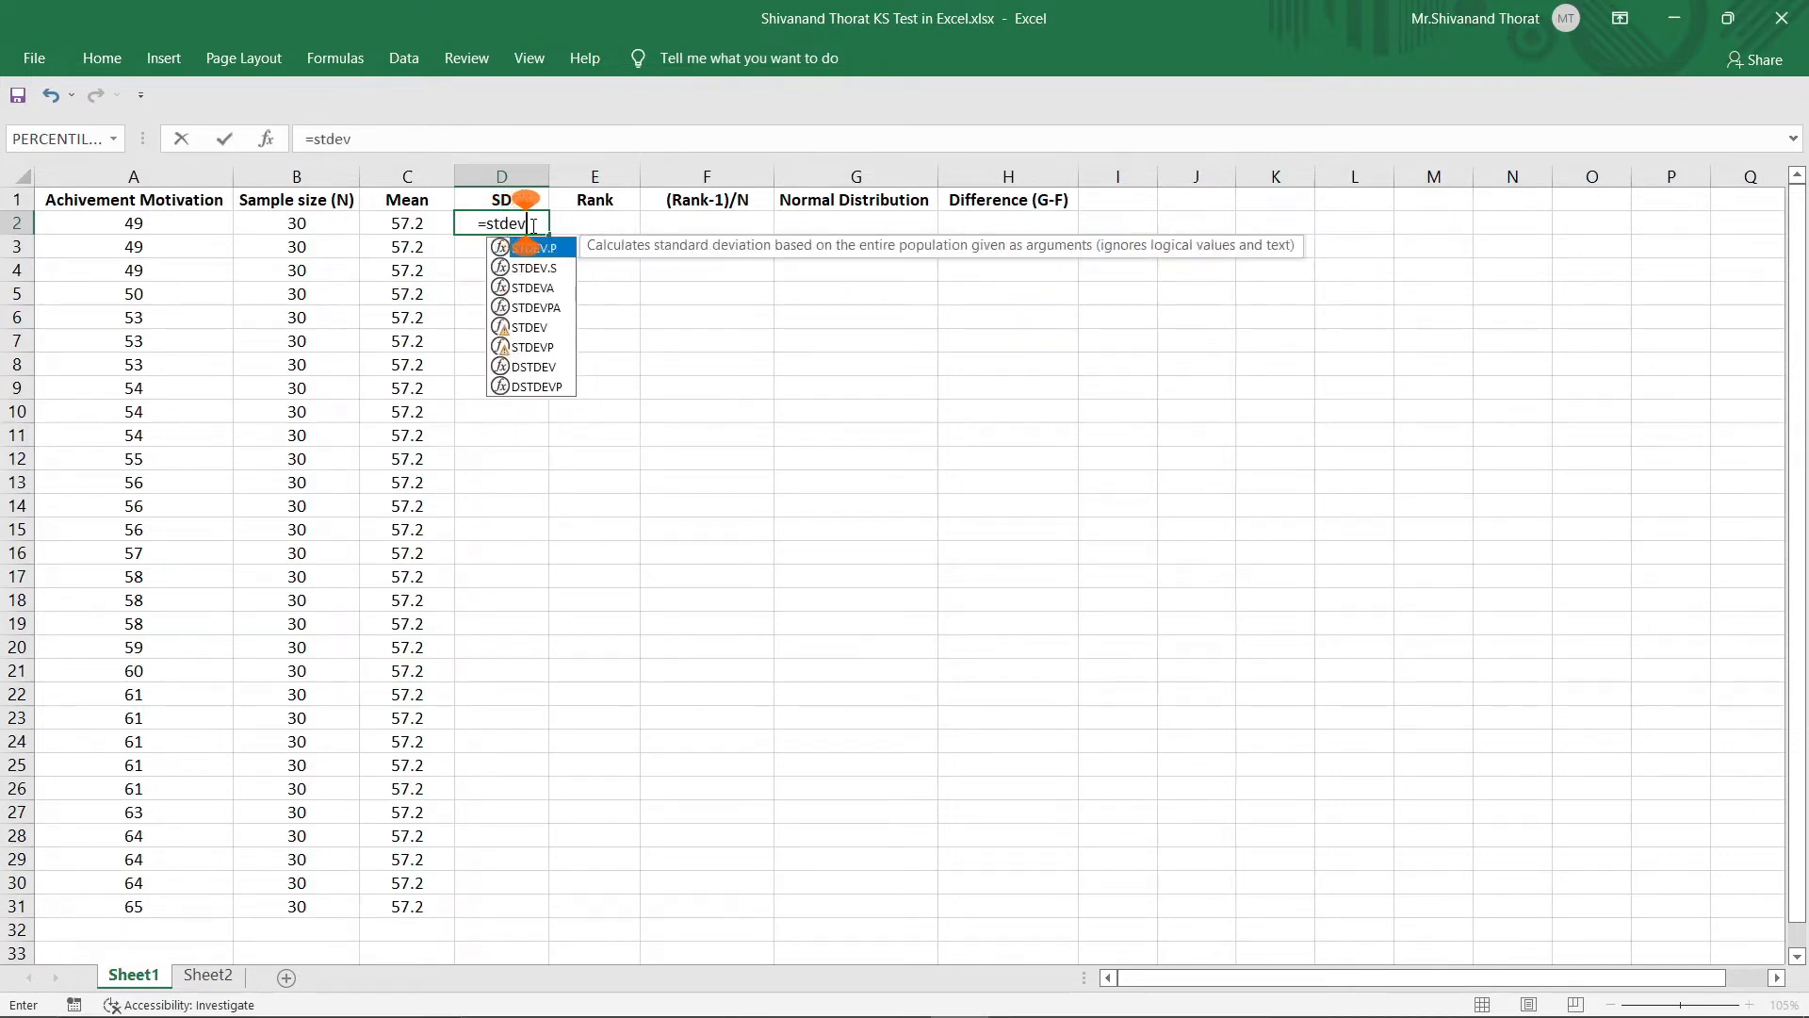
pyautogui.write('.s')
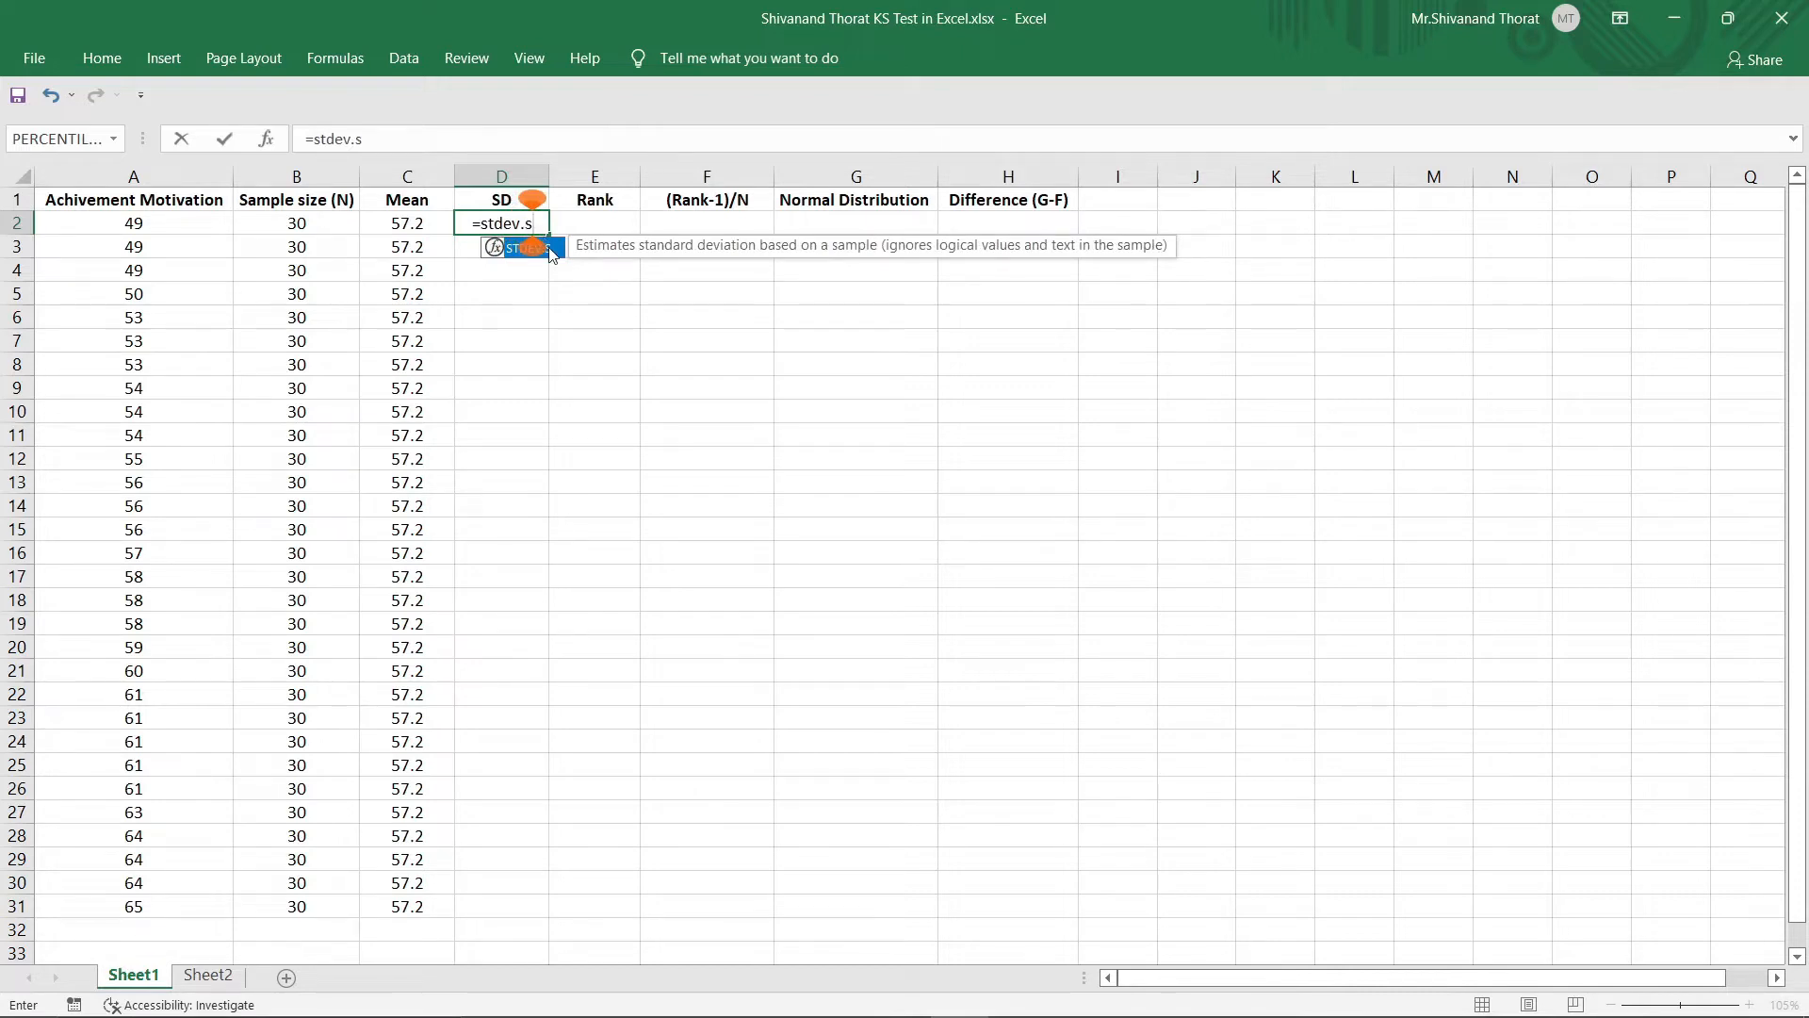
pyautogui.doubleClick(551, 248)
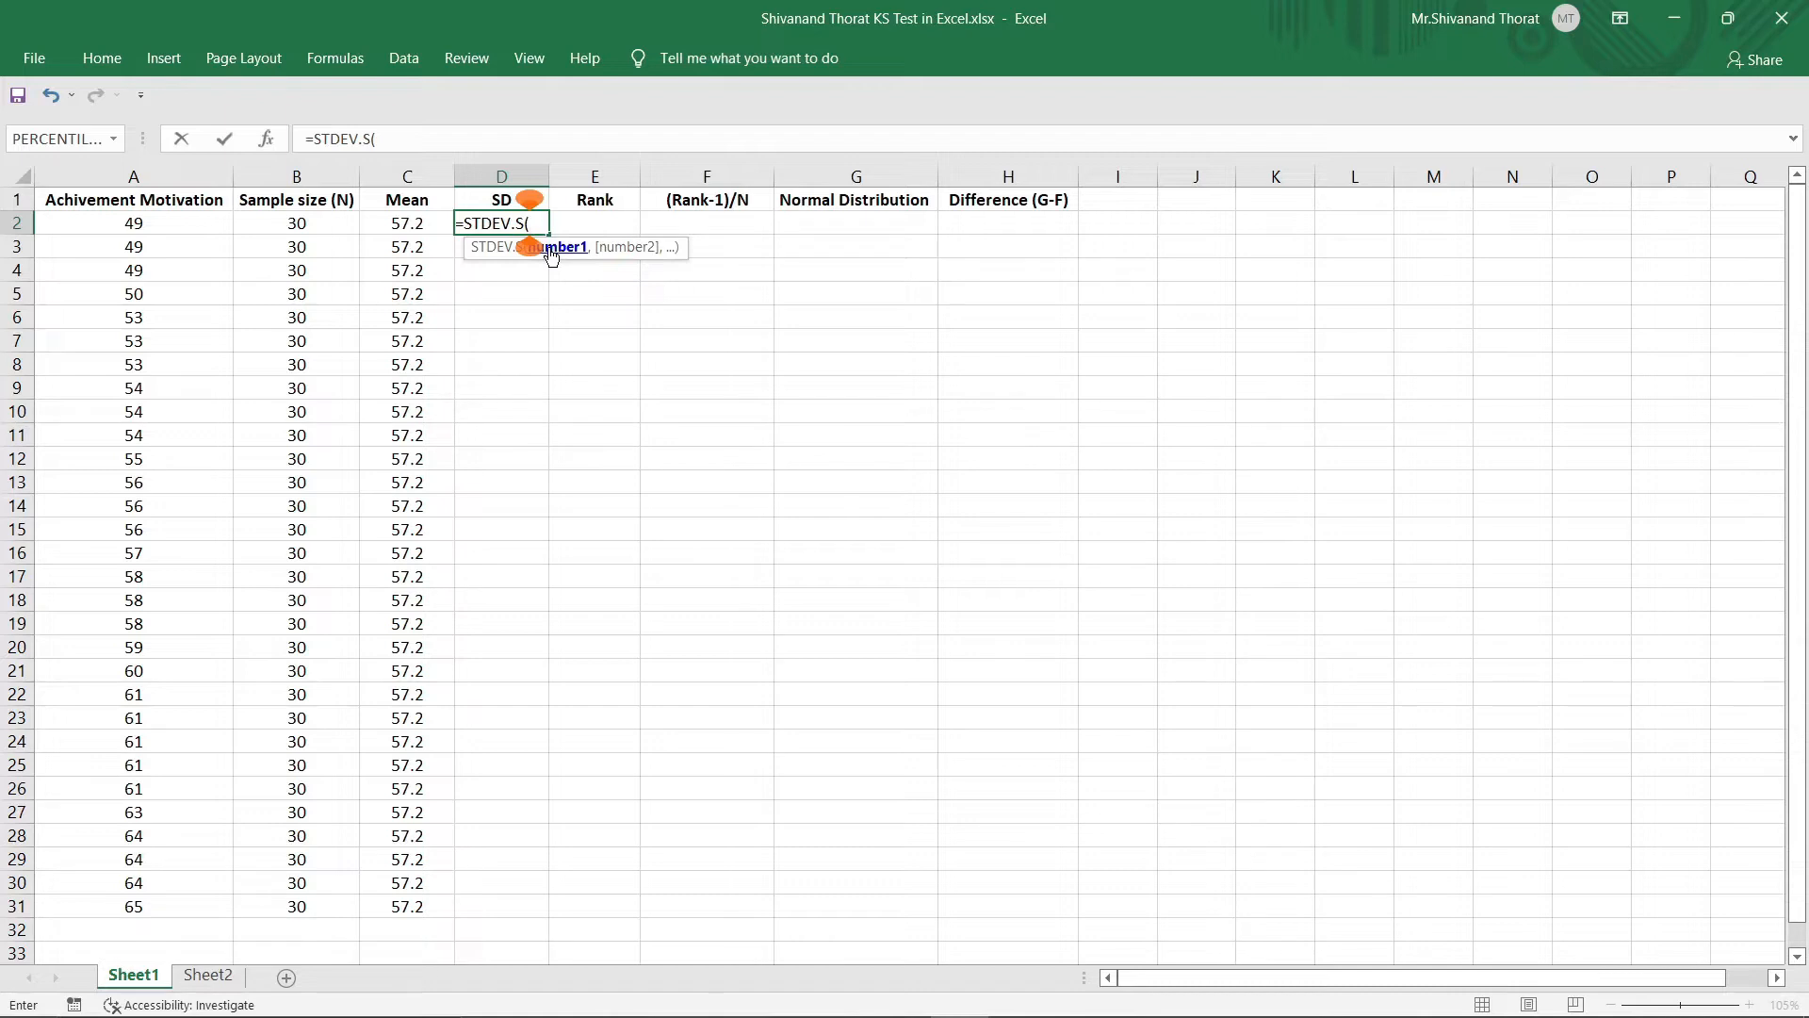
pyautogui.click(202, 223)
pyautogui.moveTo(201, 294); pyautogui.dragTo(170, 906)
pyautogui.press('Return')
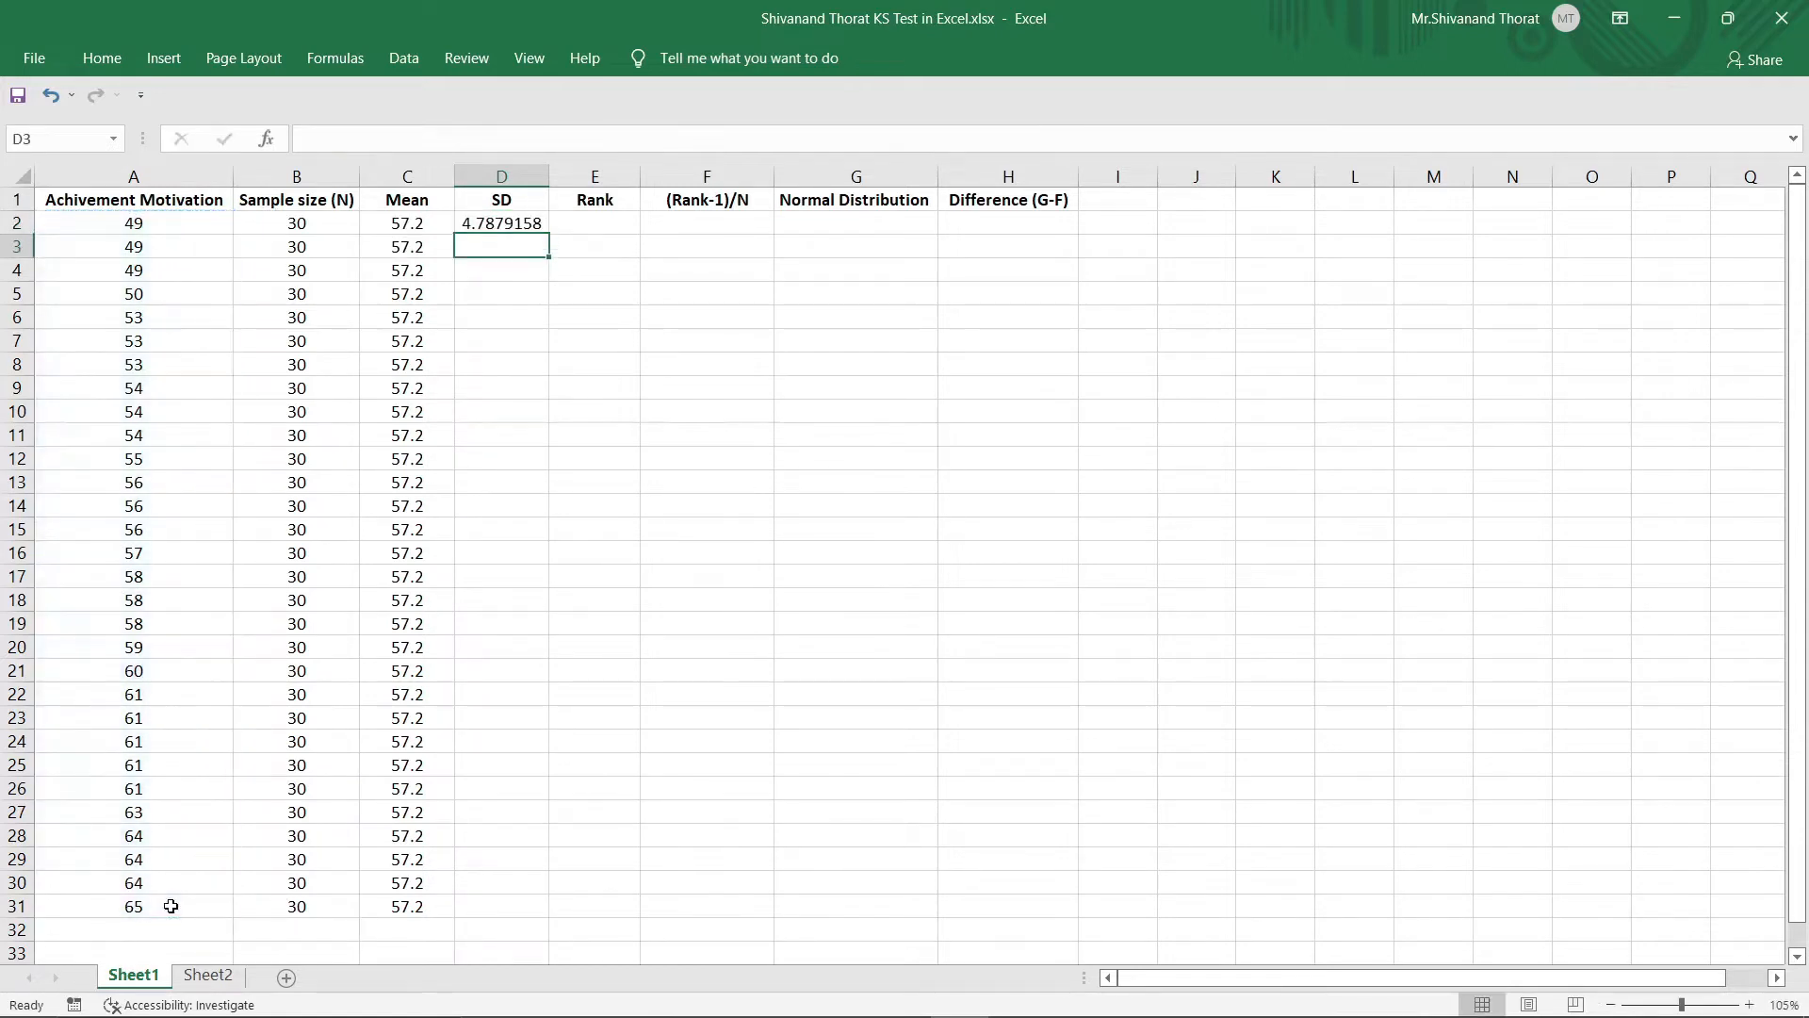
# Replace the standard deviation formula in D2 with its plain value and fill that value down to row 31
pyautogui.click(521, 229)
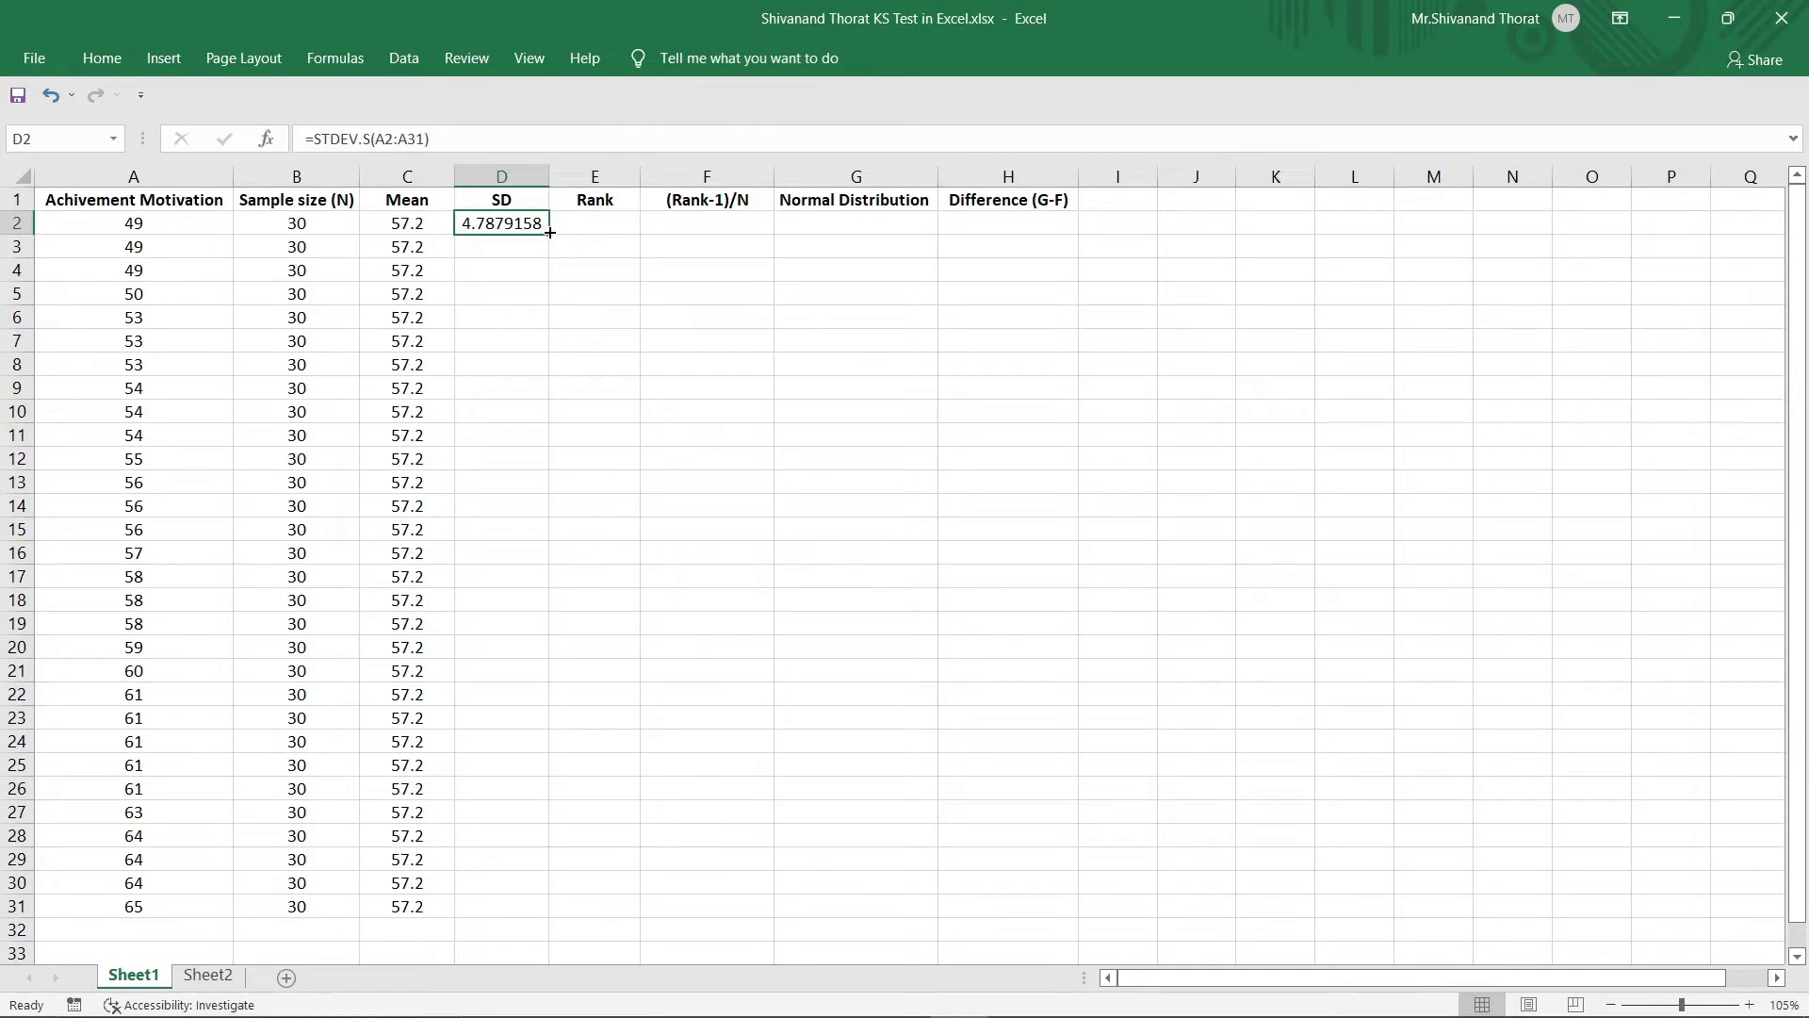
pyautogui.hotkey('ctrl', 'c')
pyautogui.hotkey('ctrl', 'v')
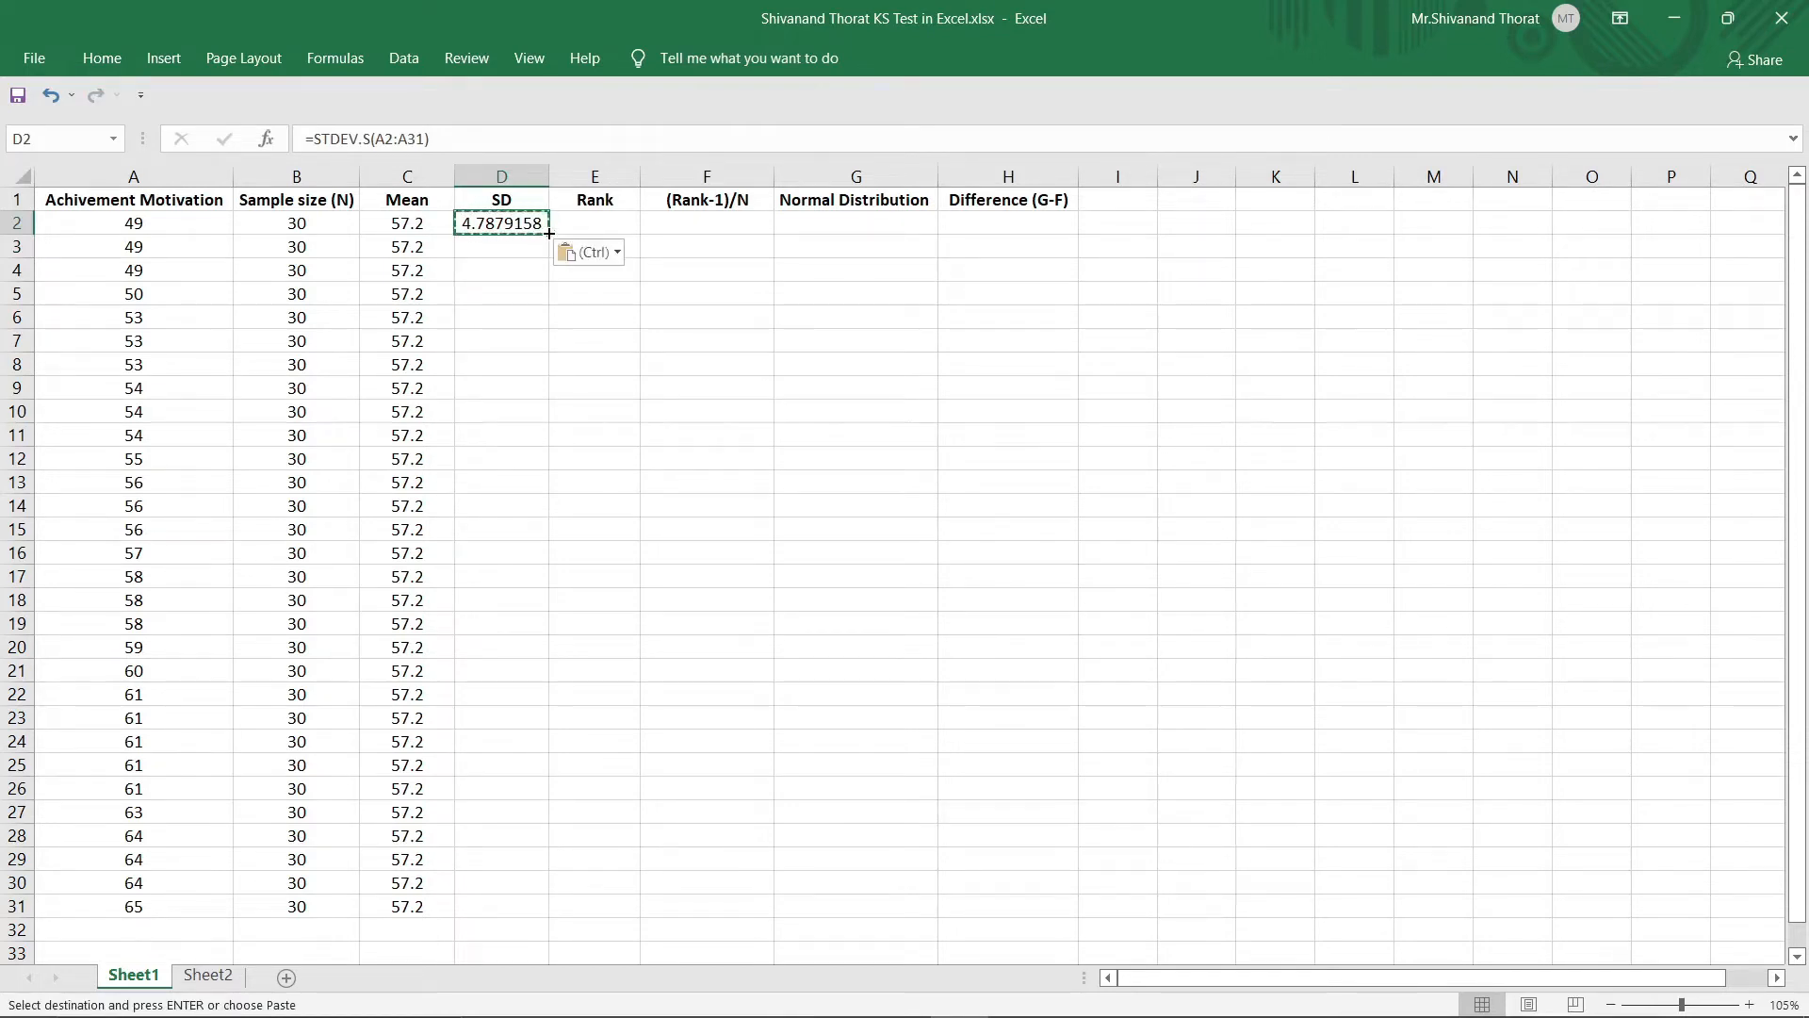
pyautogui.click(616, 254)
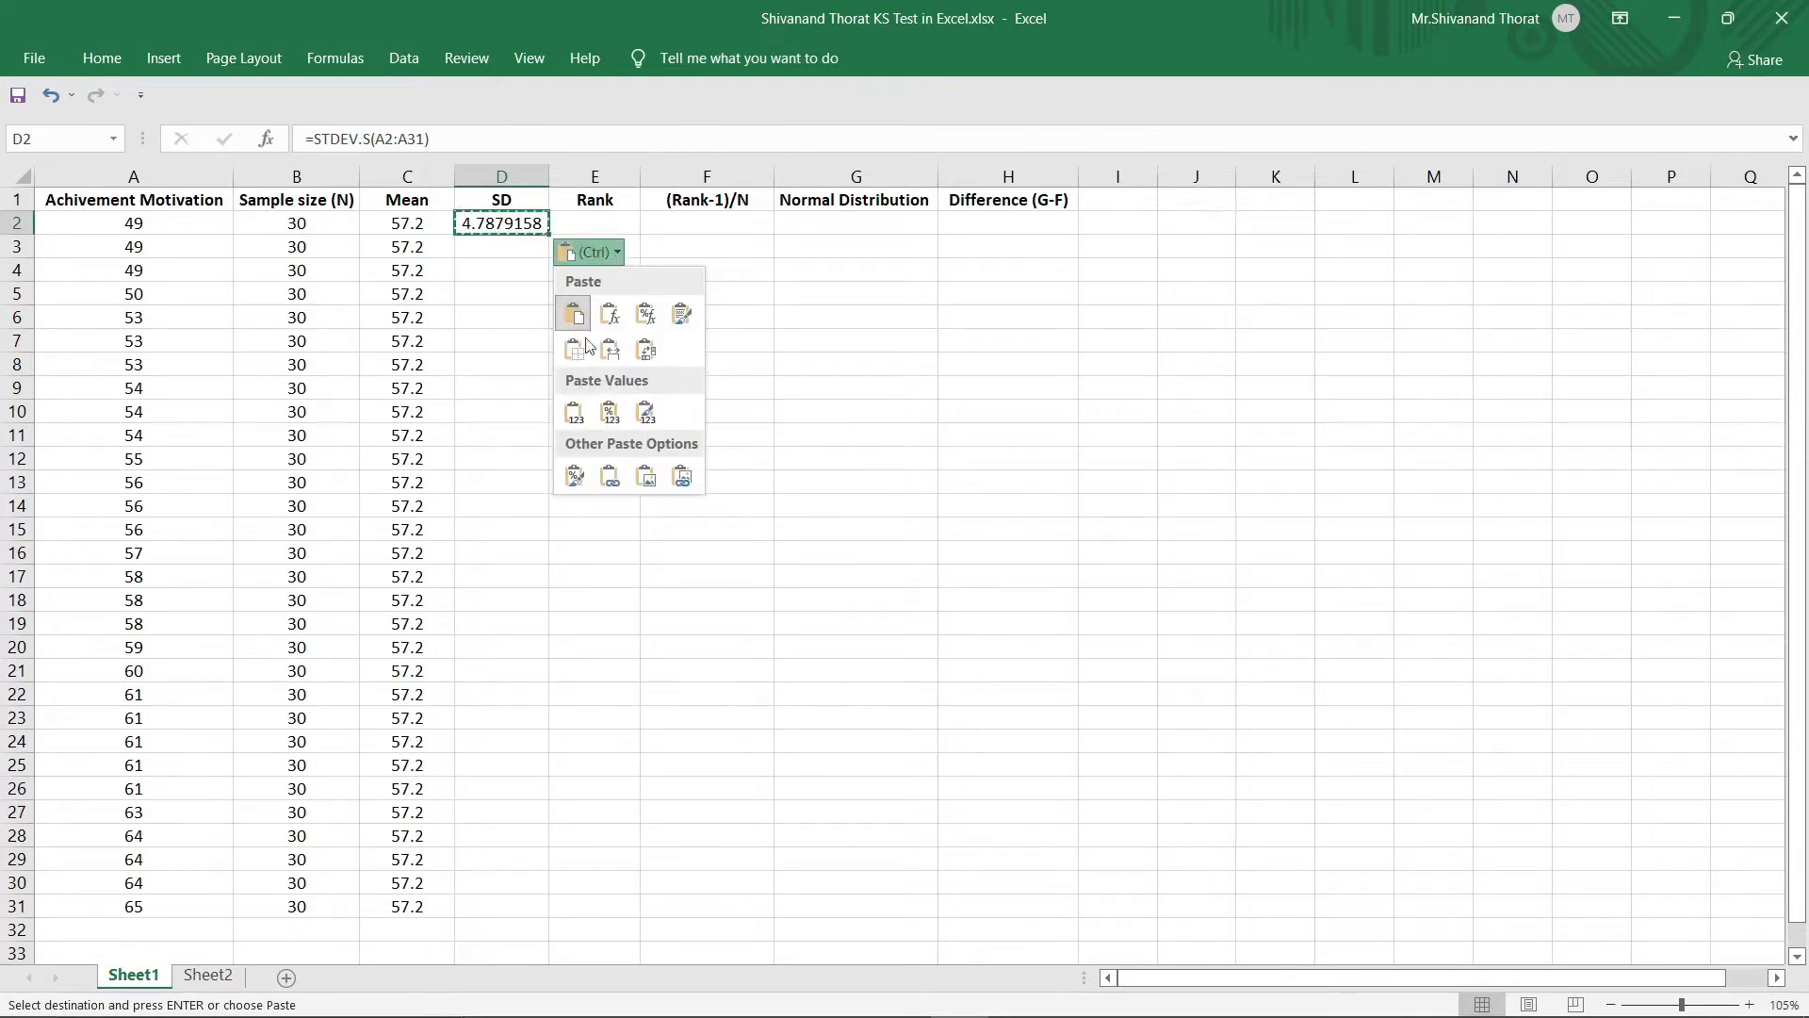
pyautogui.click(576, 413)
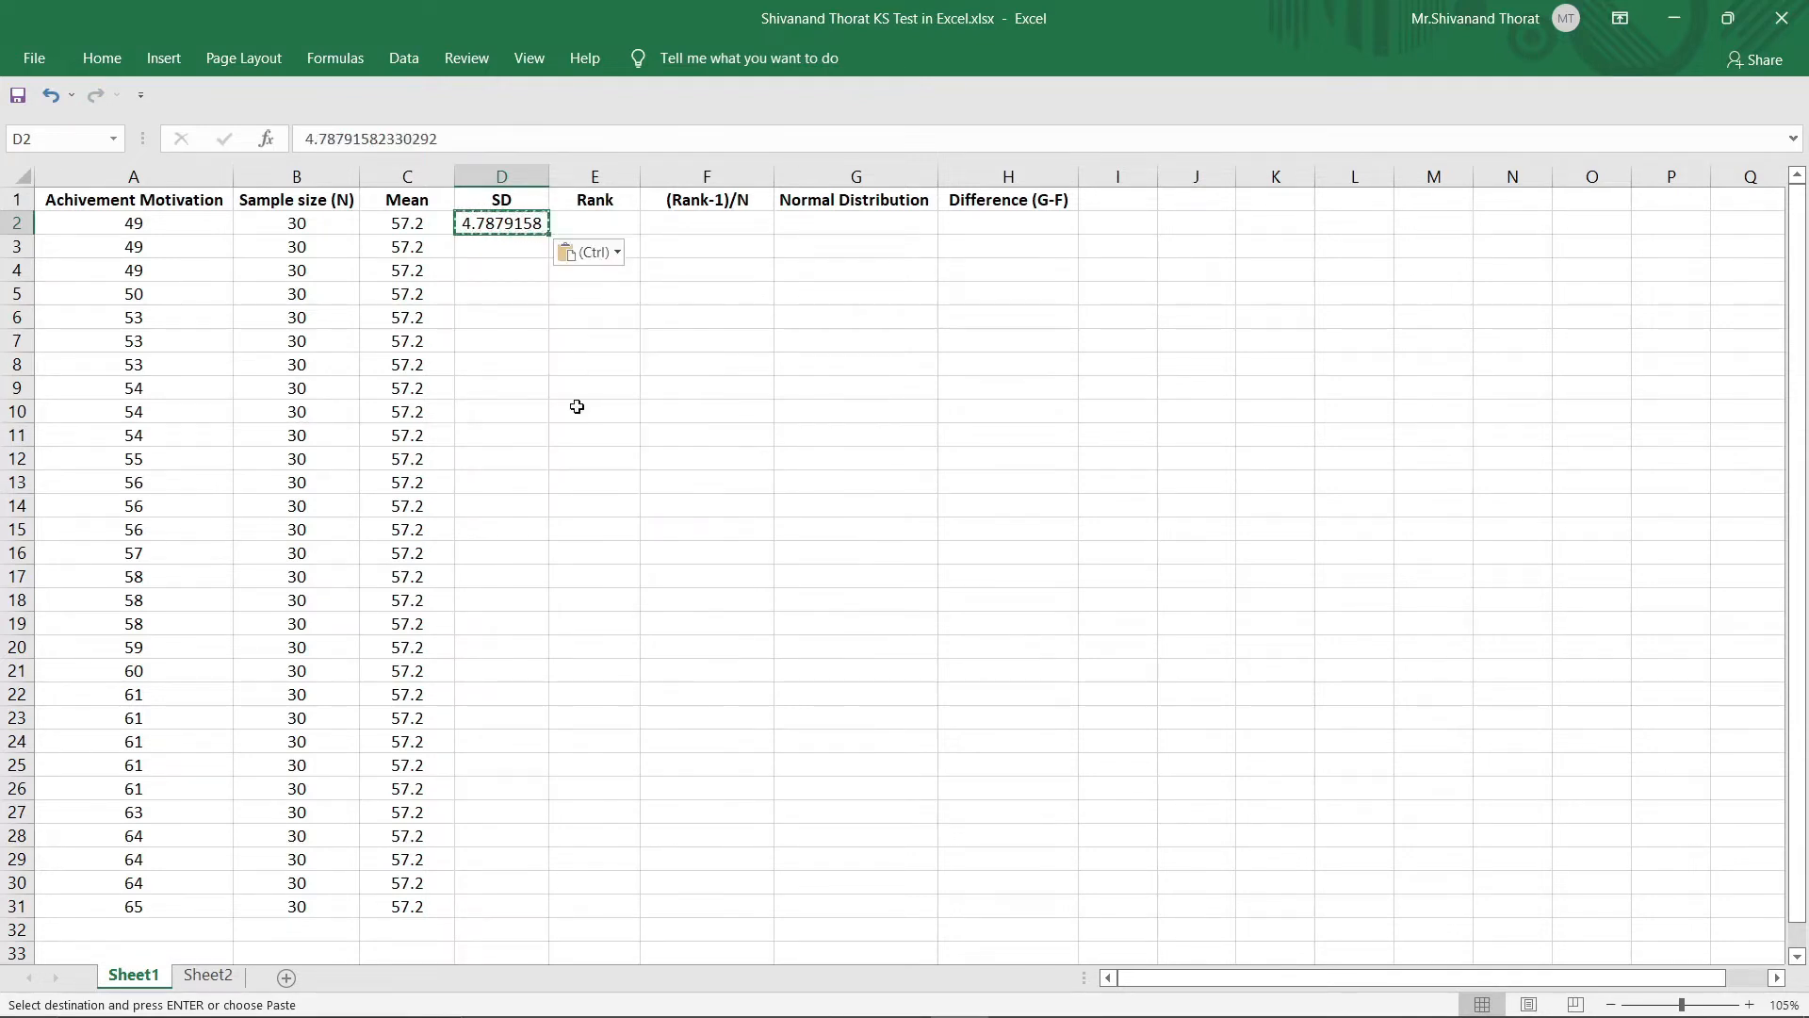
pyautogui.doubleClick(549, 236)
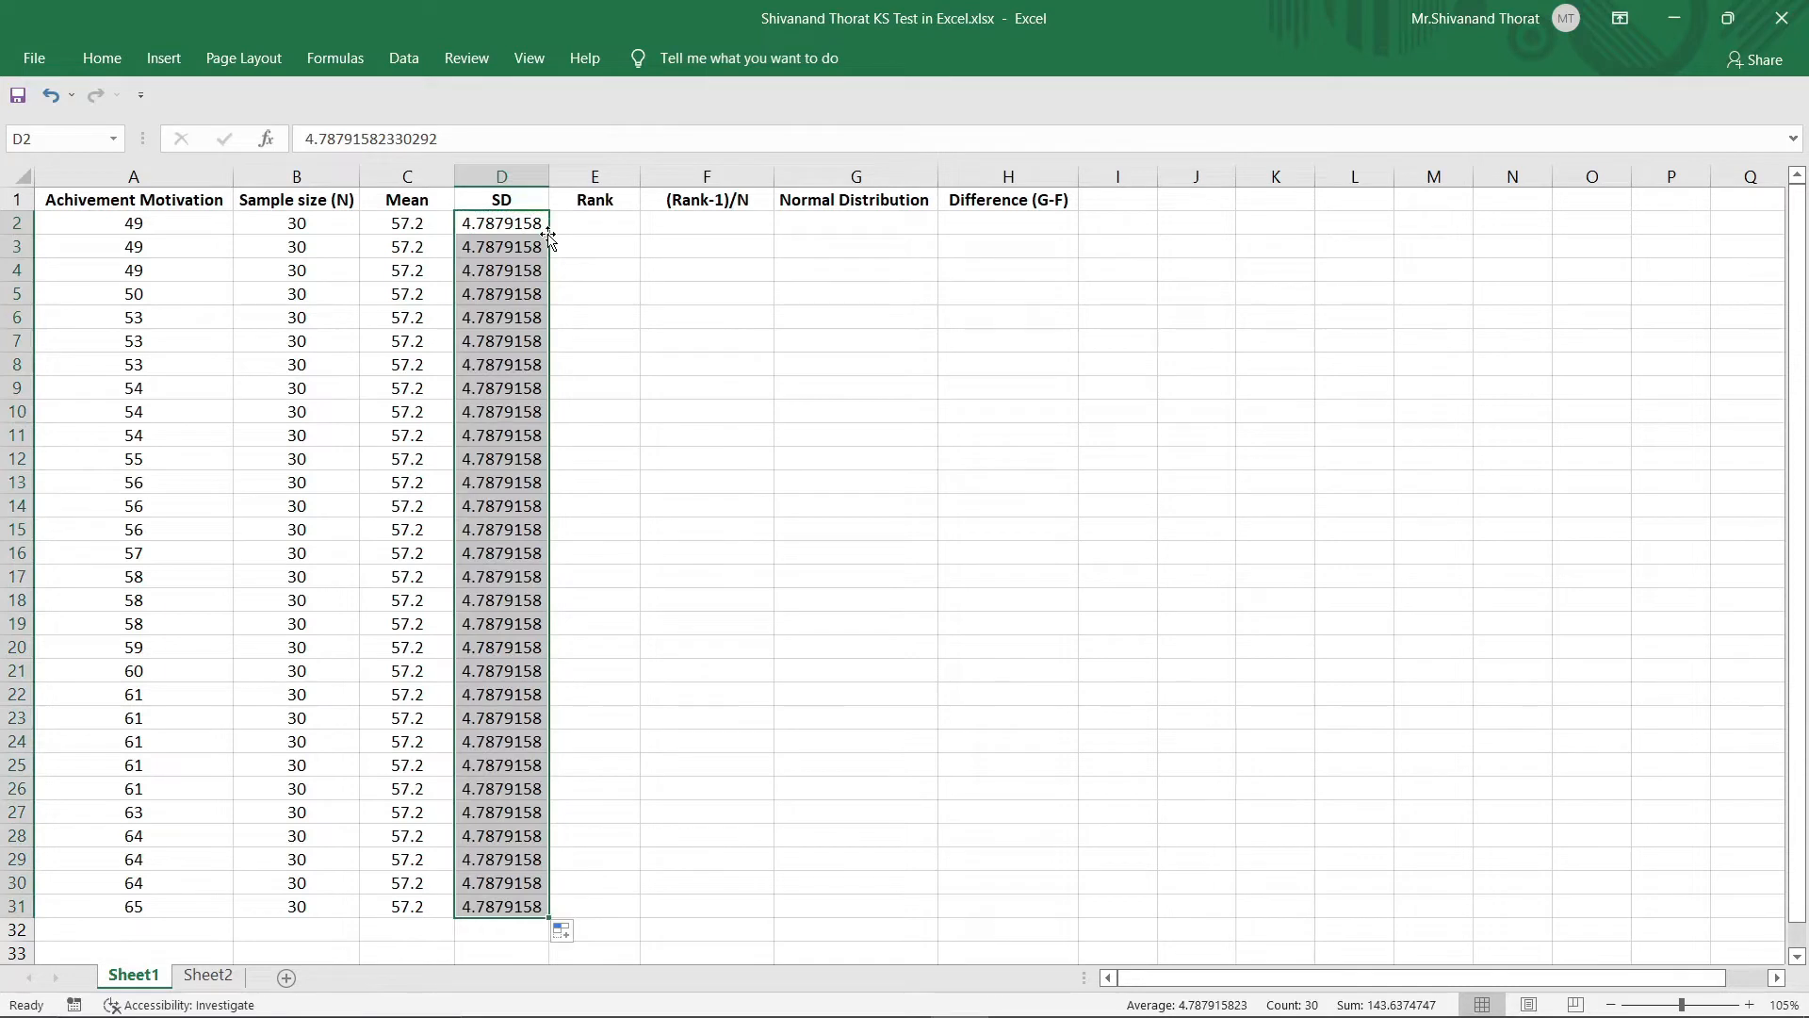
# Enter ranks 1, 2 and 3 in E2:E4 and extend the series down the Rank column to row 31
pyautogui.click(583, 220)
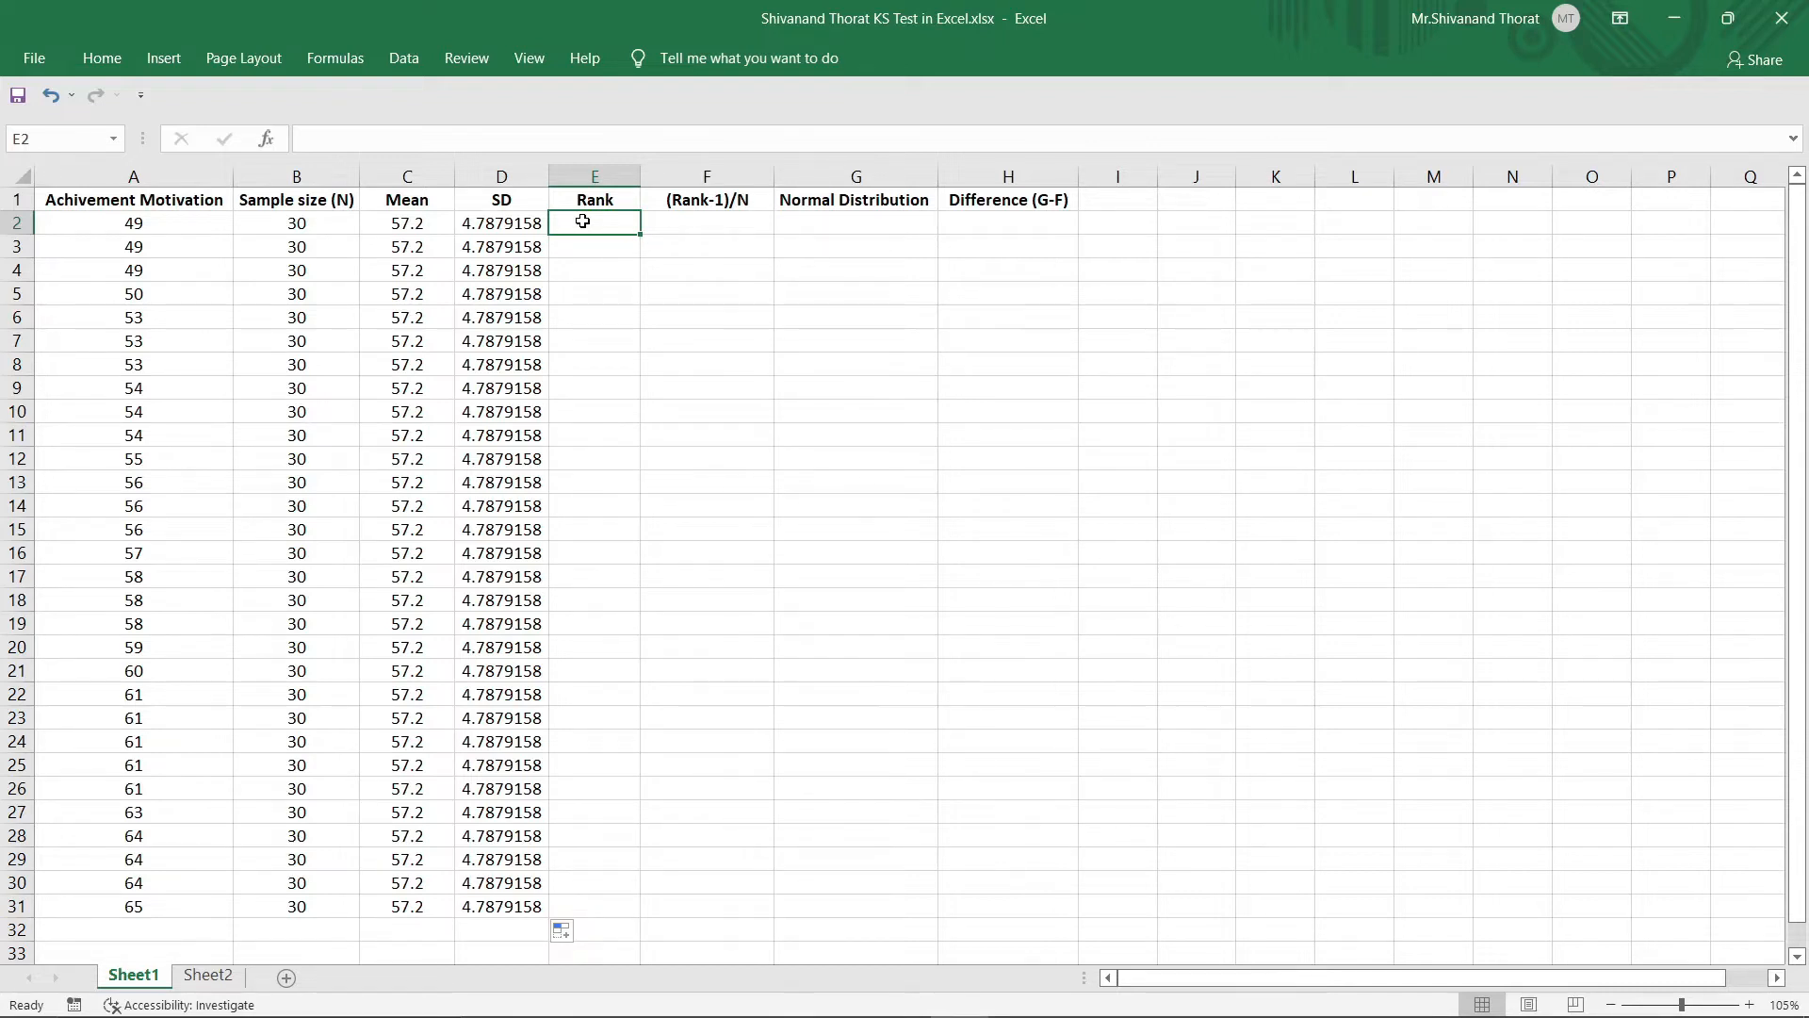
pyautogui.write('1')
pyautogui.press('Return')
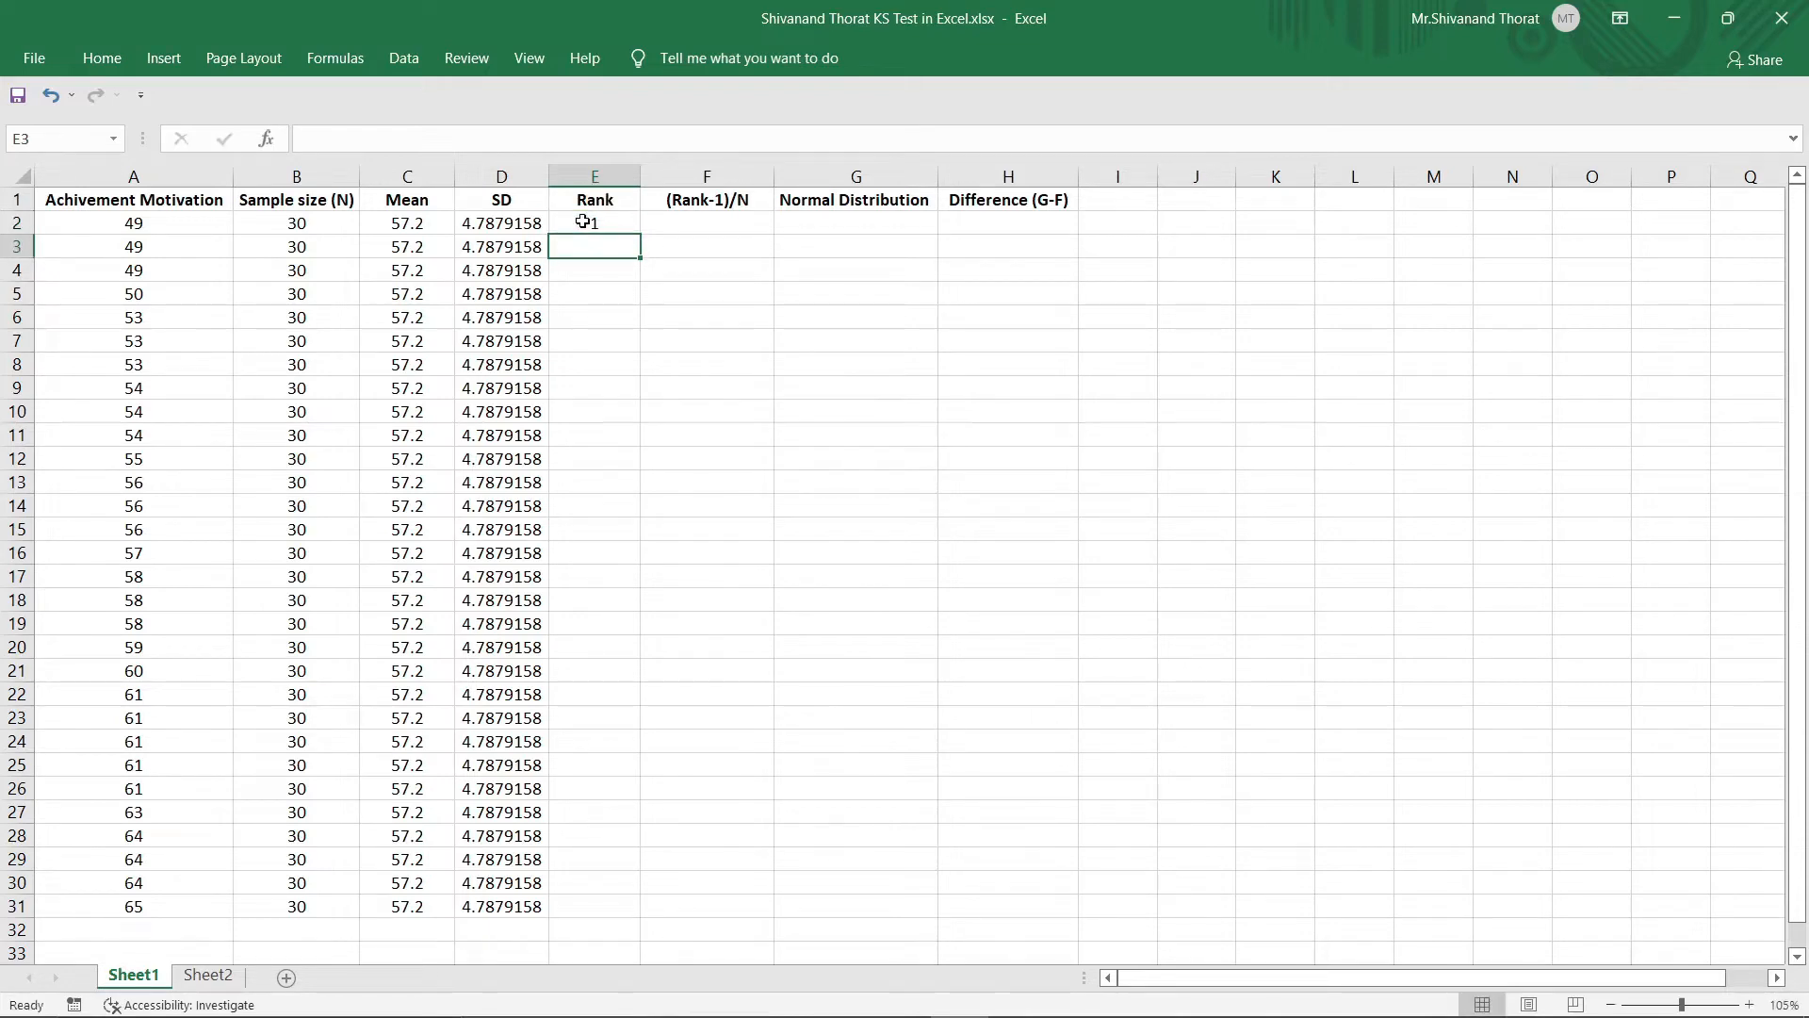
pyautogui.write('2')
pyautogui.press('Return')
pyautogui.write('3')
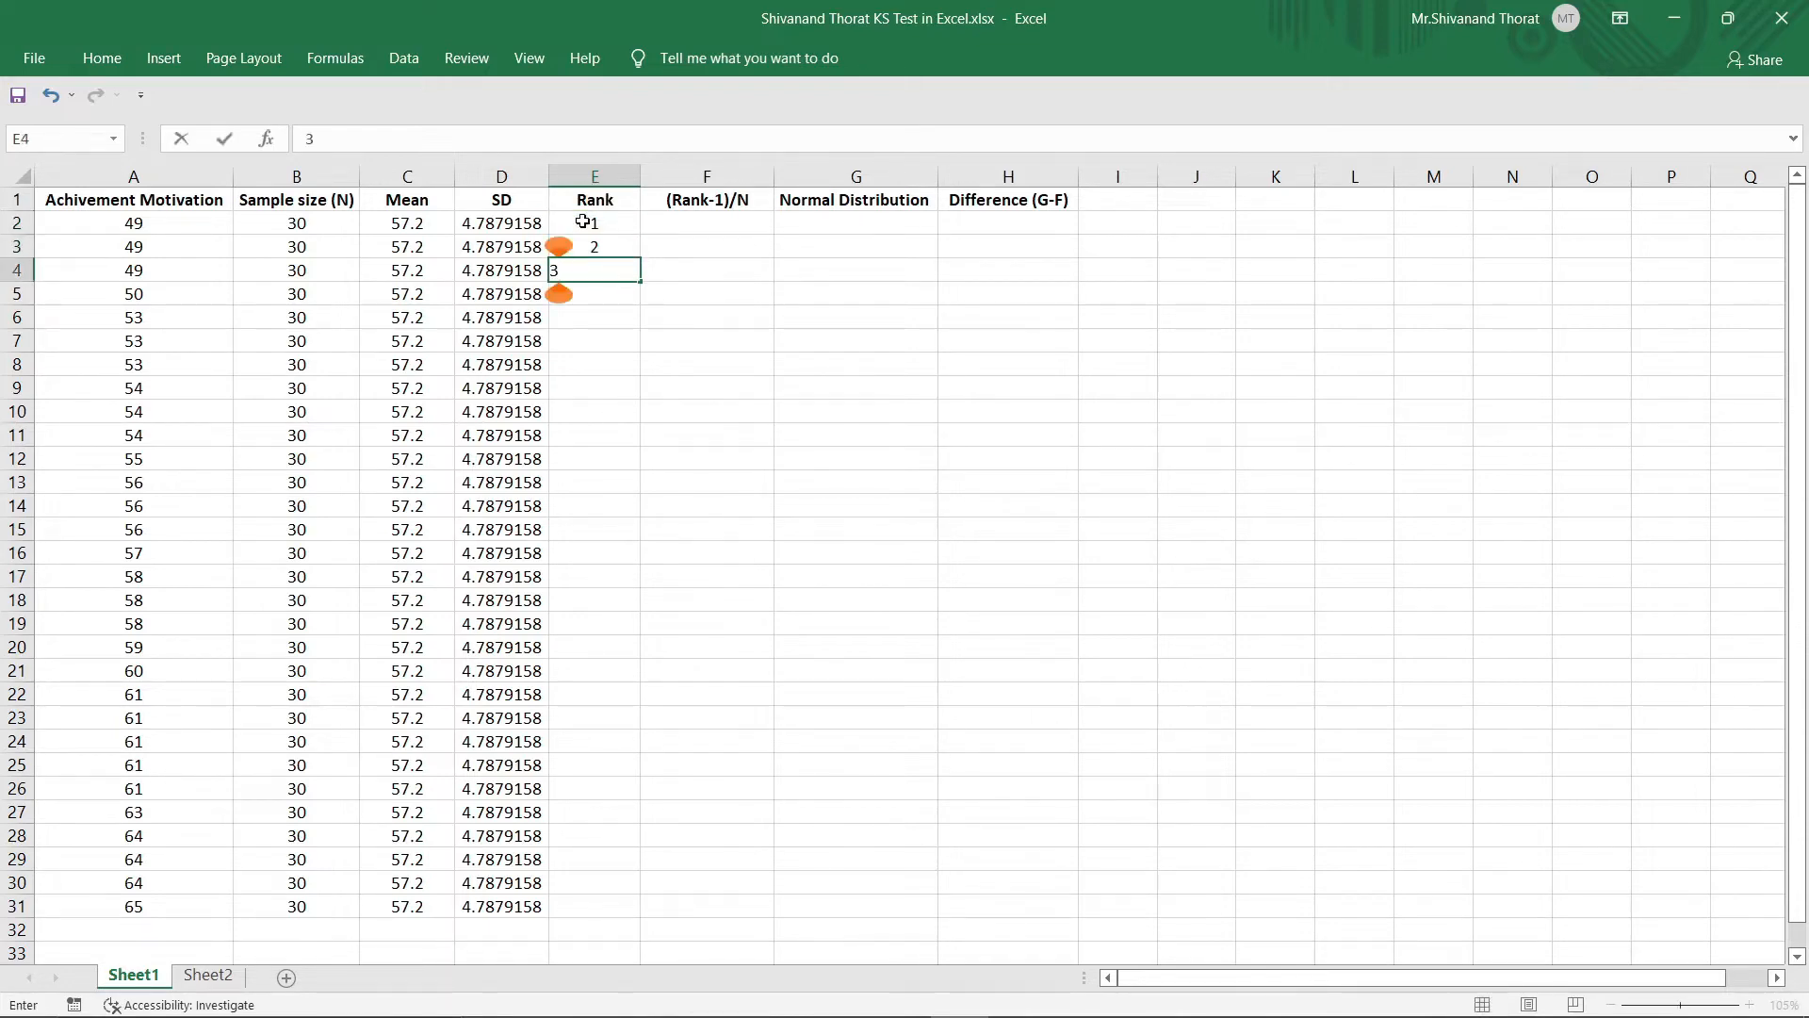
pyautogui.press('Return')
pyautogui.moveTo(583, 222); pyautogui.dragTo(583, 270)
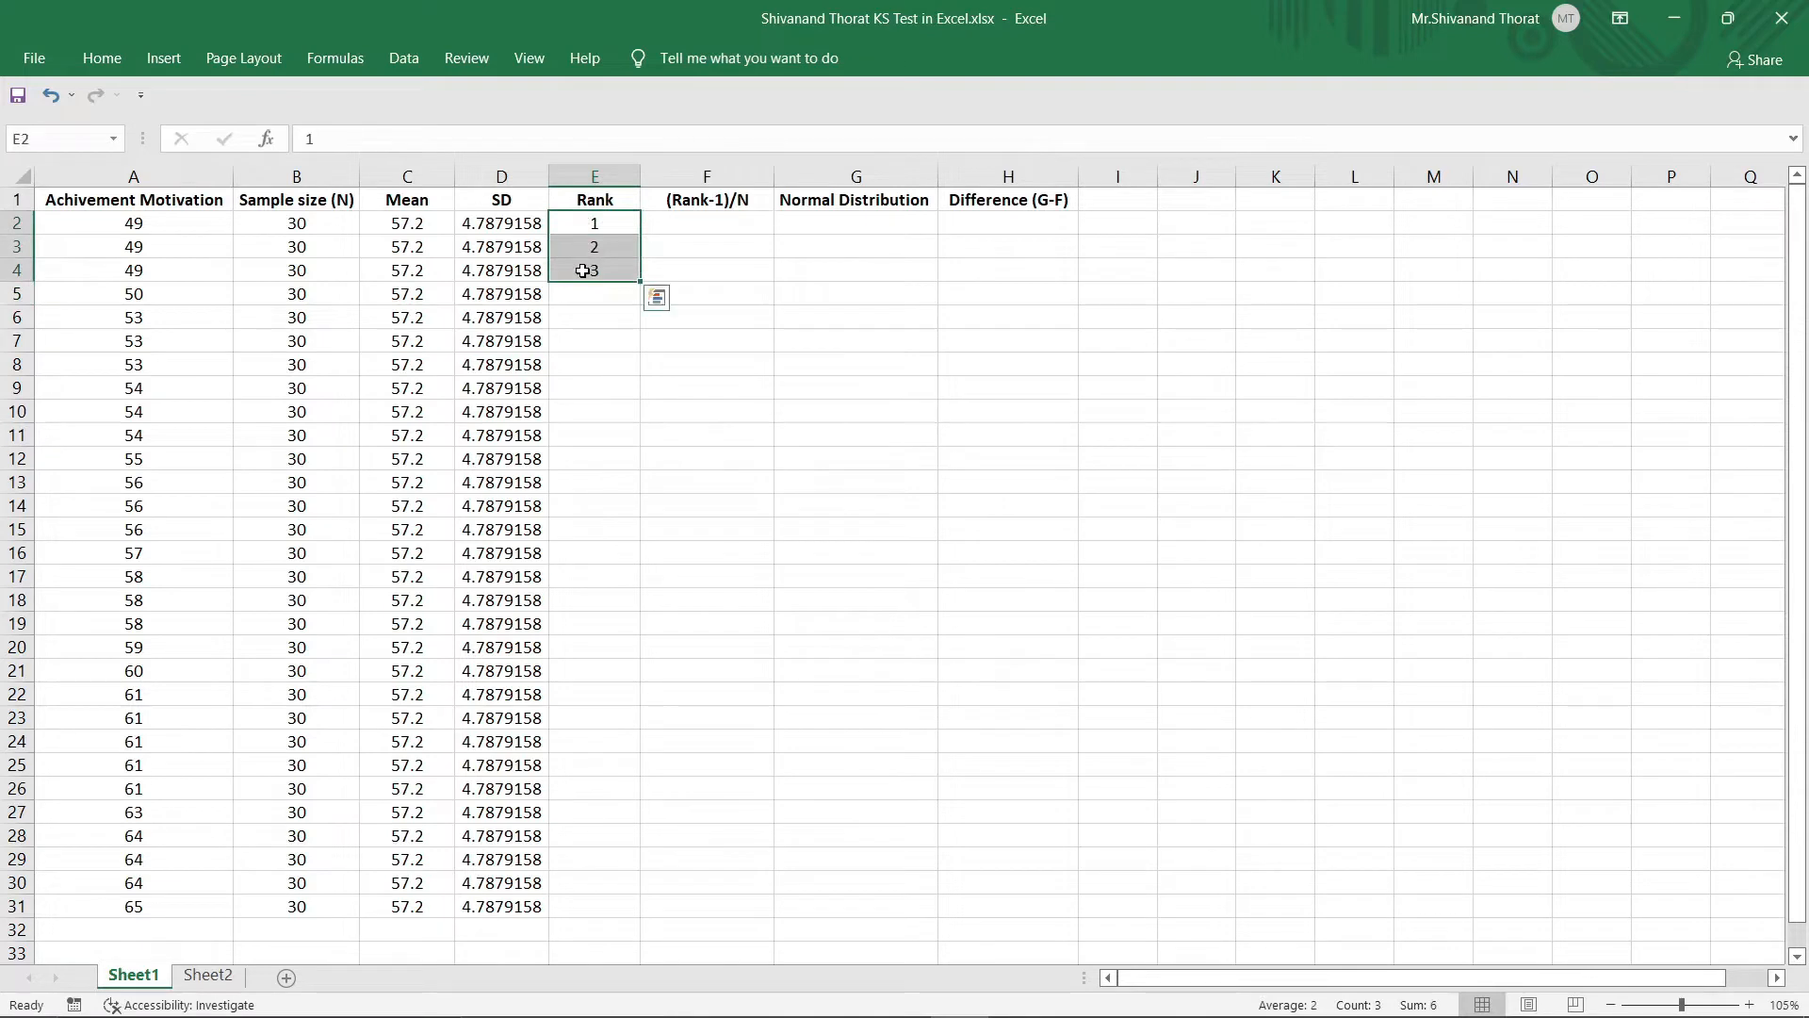
pyautogui.doubleClick(643, 280)
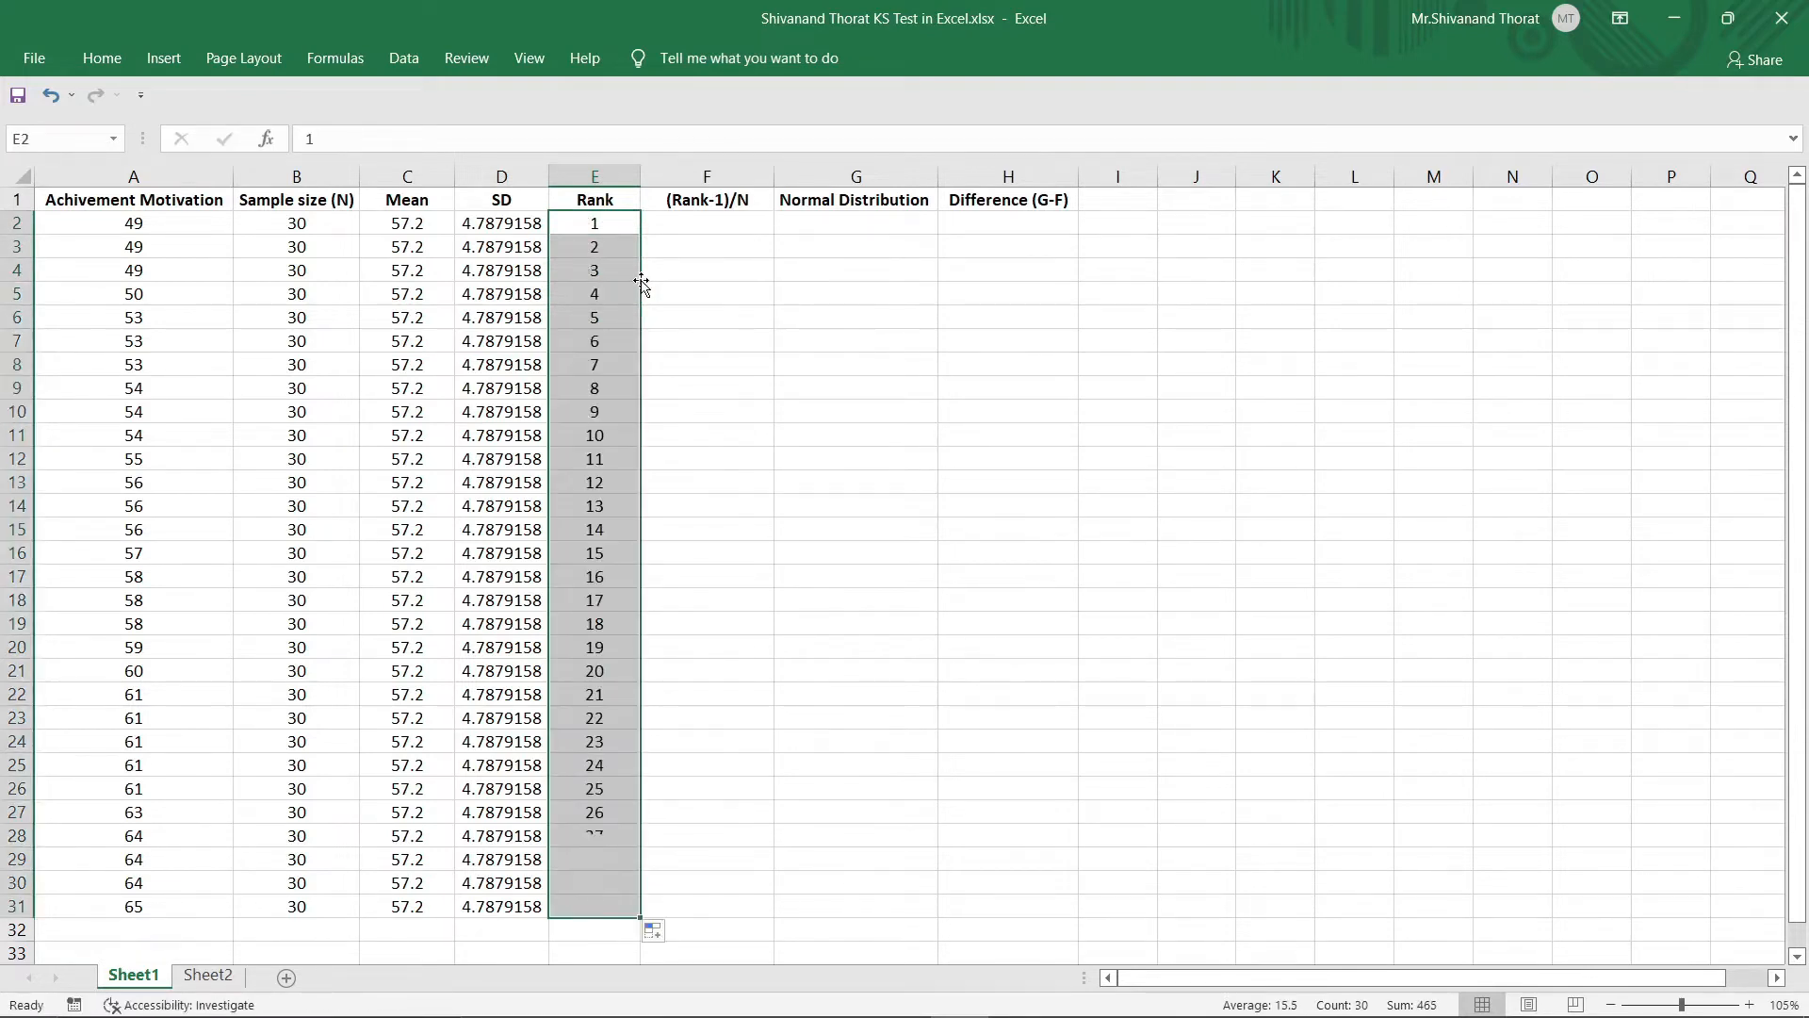
# Calculate (Rank-1)/N in F2 with =(E2-1)/B2 and fill the formula down to row 31
pyautogui.click(699, 229)
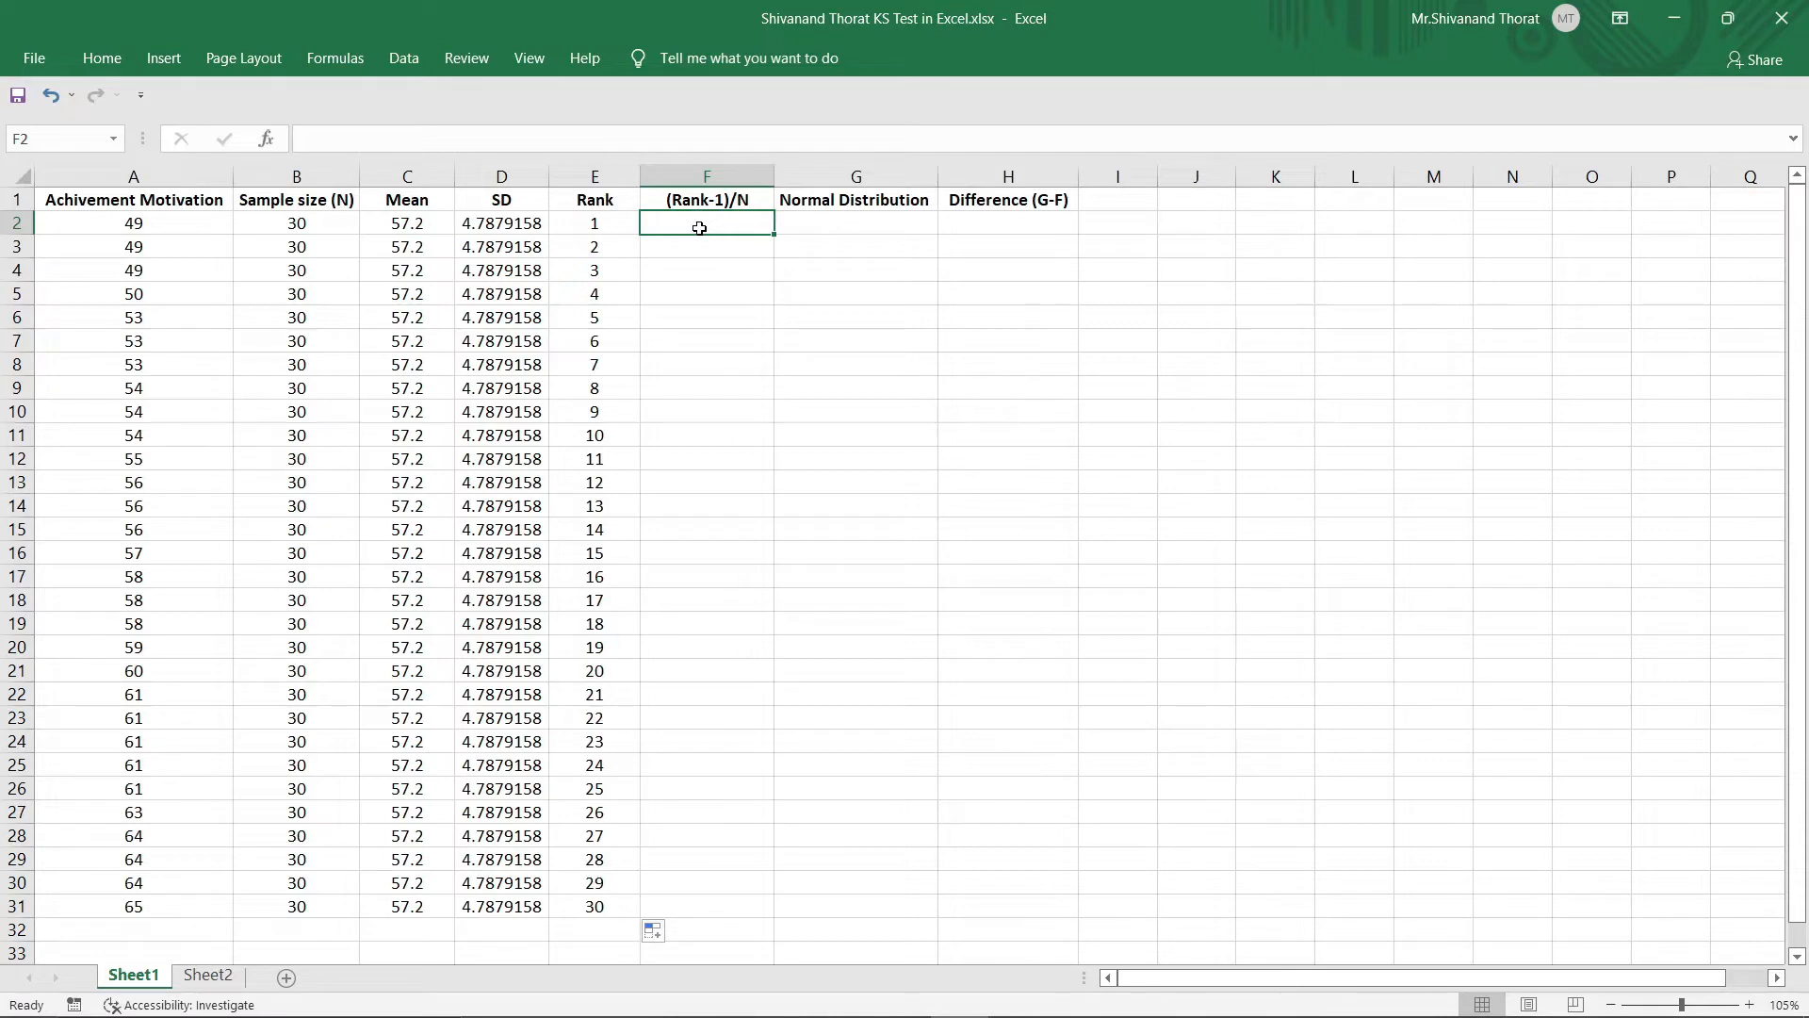
pyautogui.write('=')
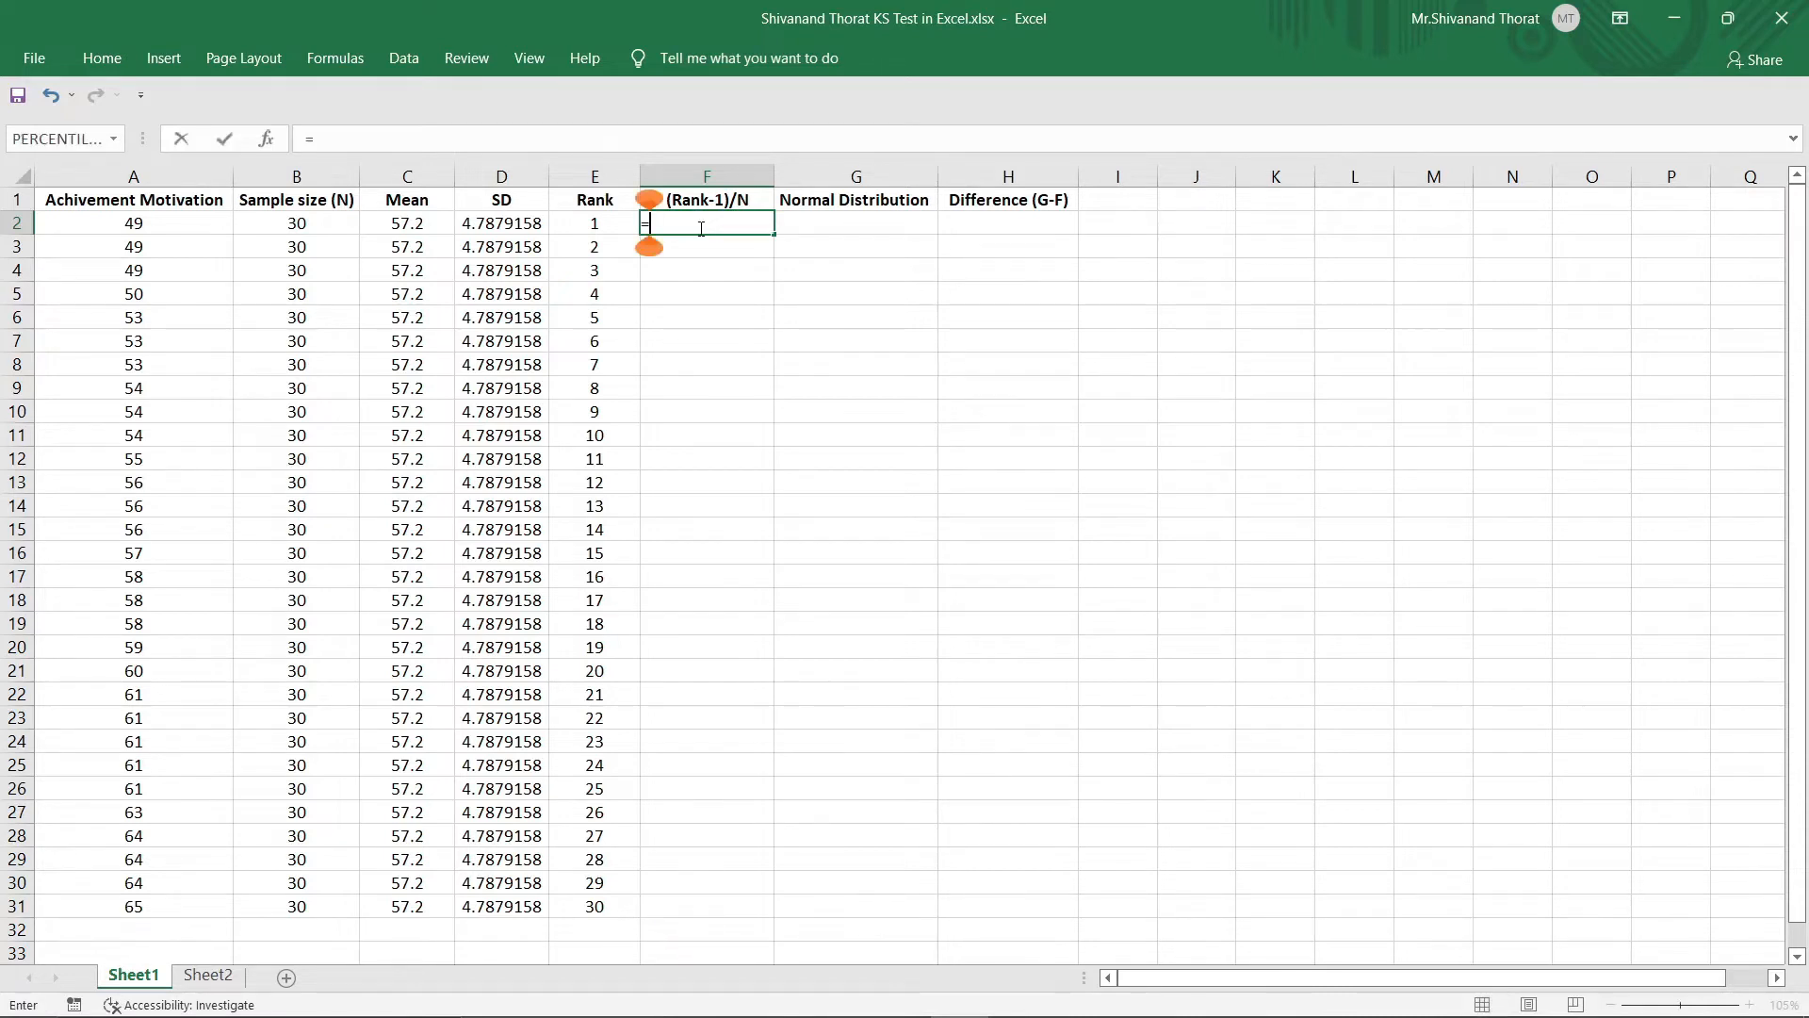
pyautogui.write('(')
pyautogui.click(608, 222)
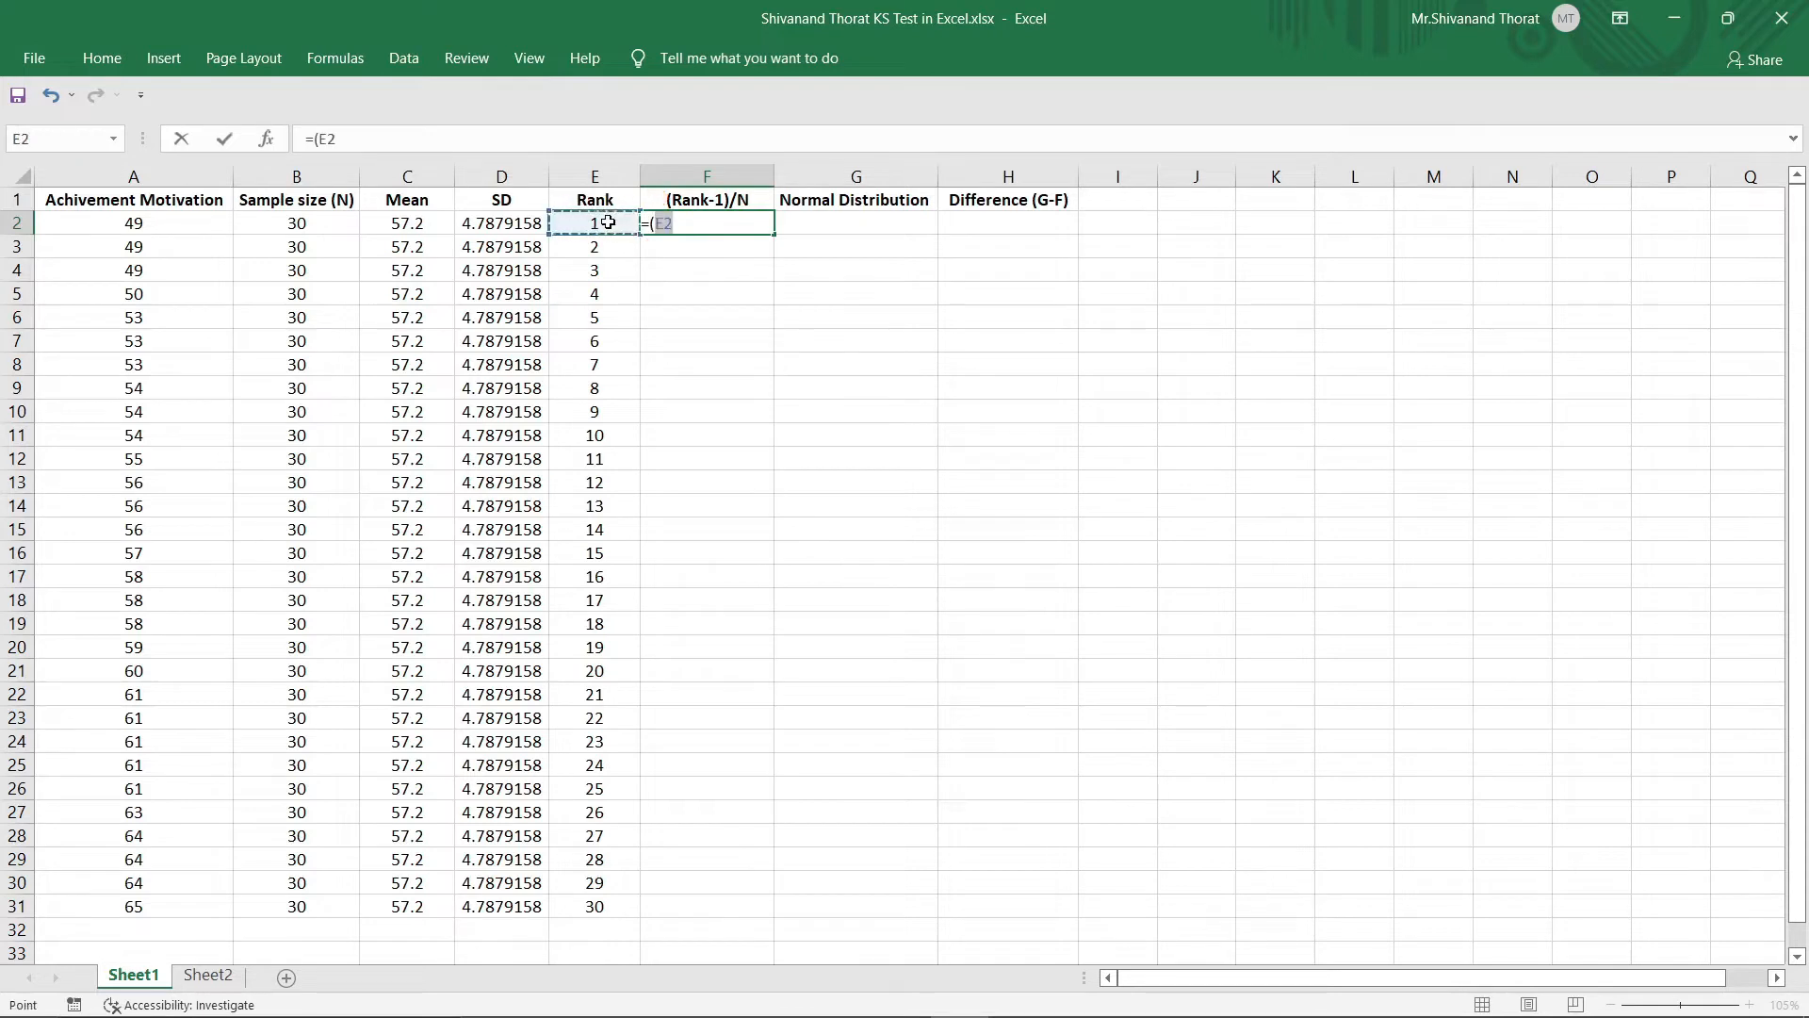
pyautogui.write('-1)/')
pyautogui.click(340, 225)
pyautogui.press('Return')
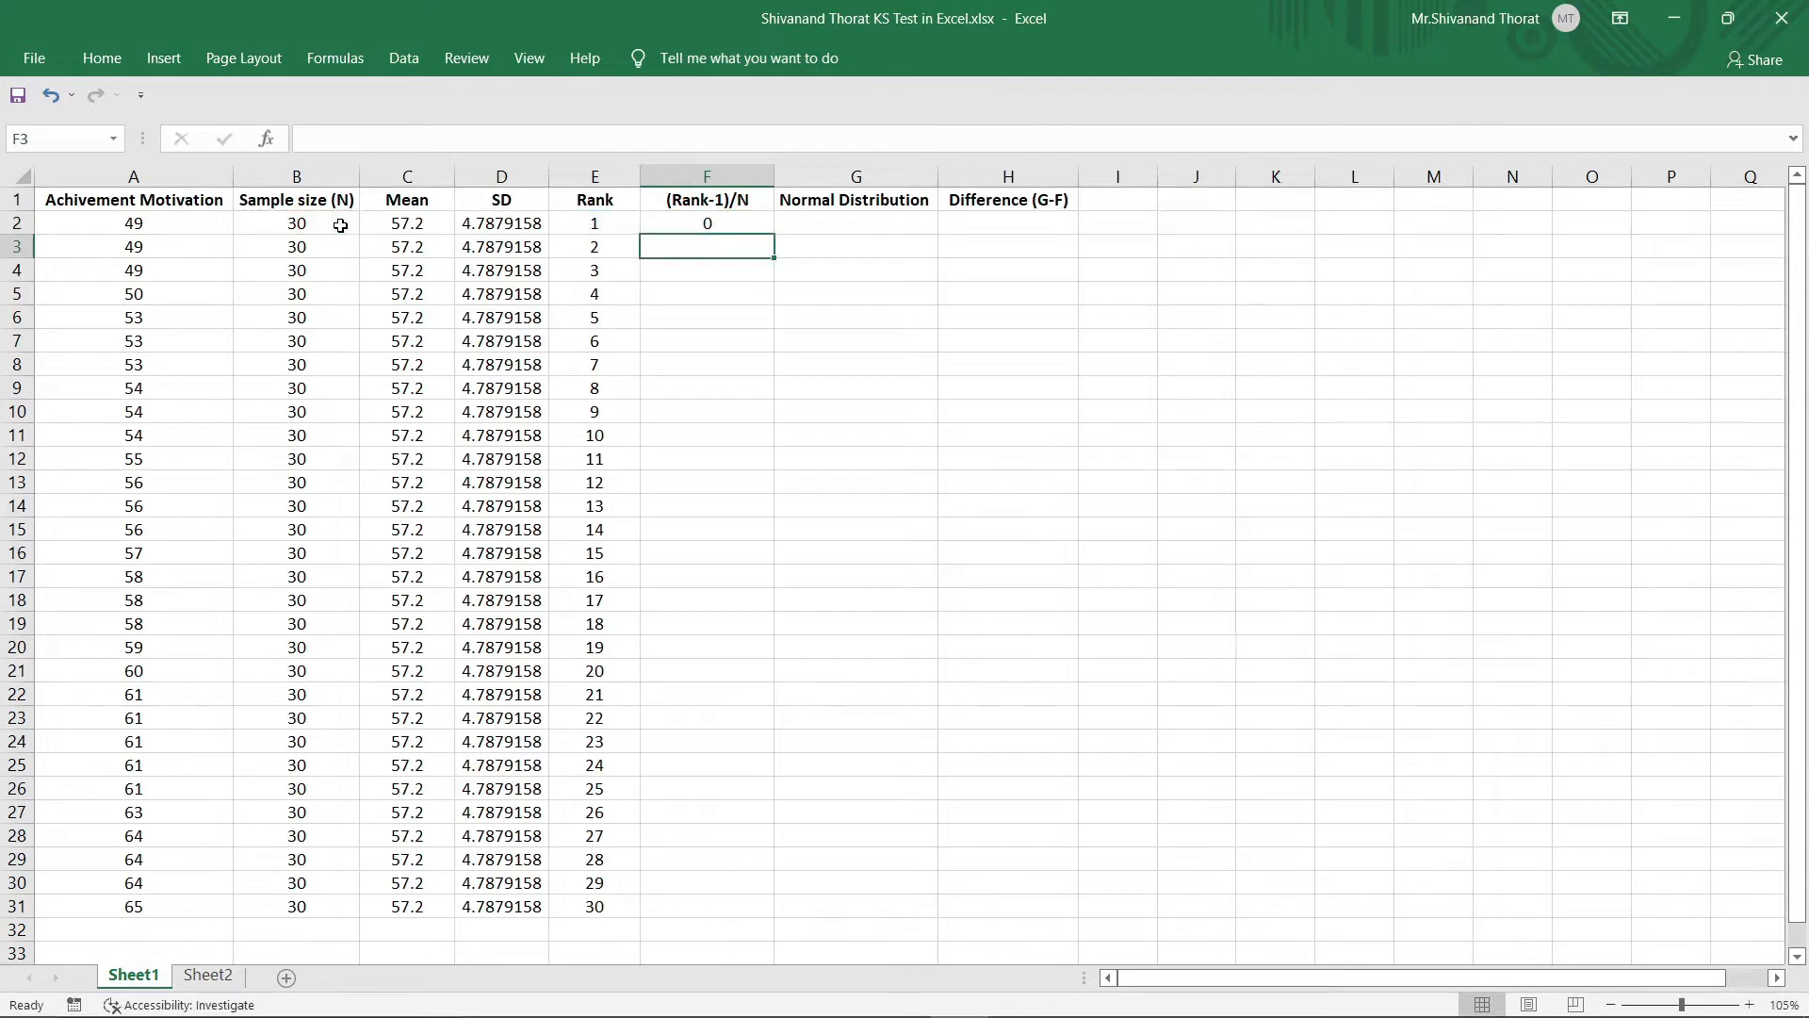
pyautogui.click(755, 230)
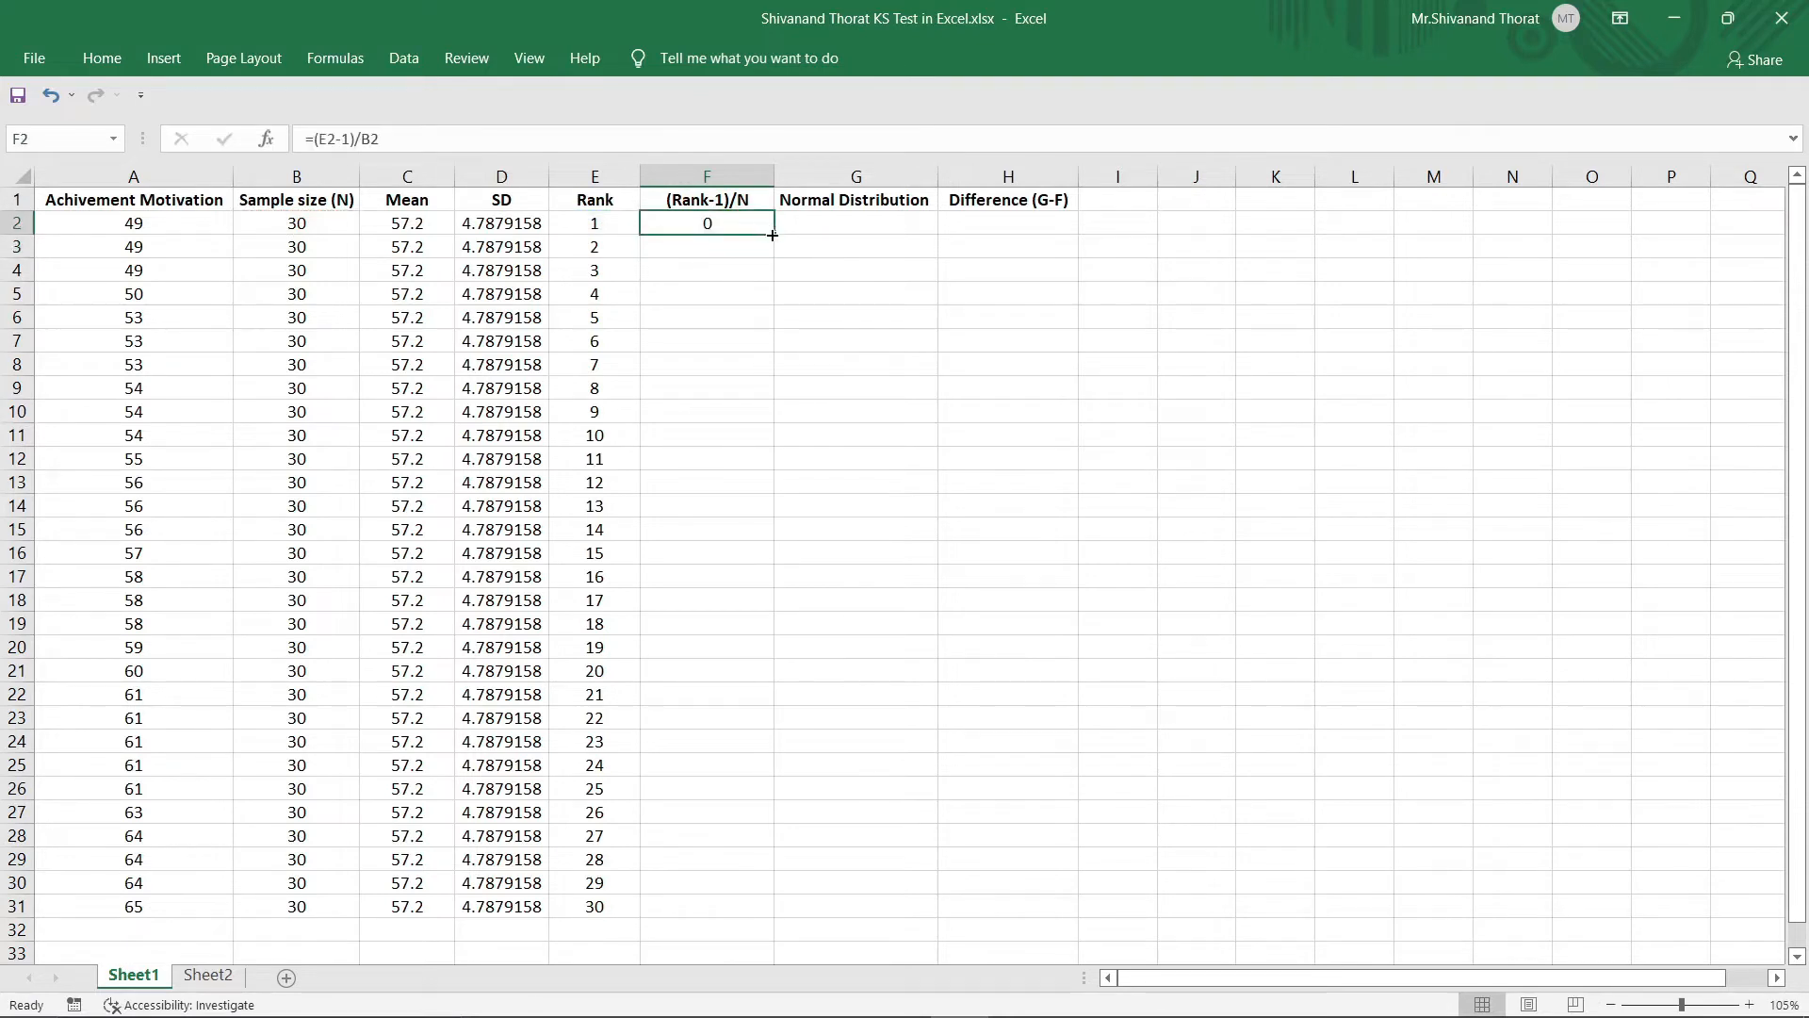
pyautogui.doubleClick(772, 236)
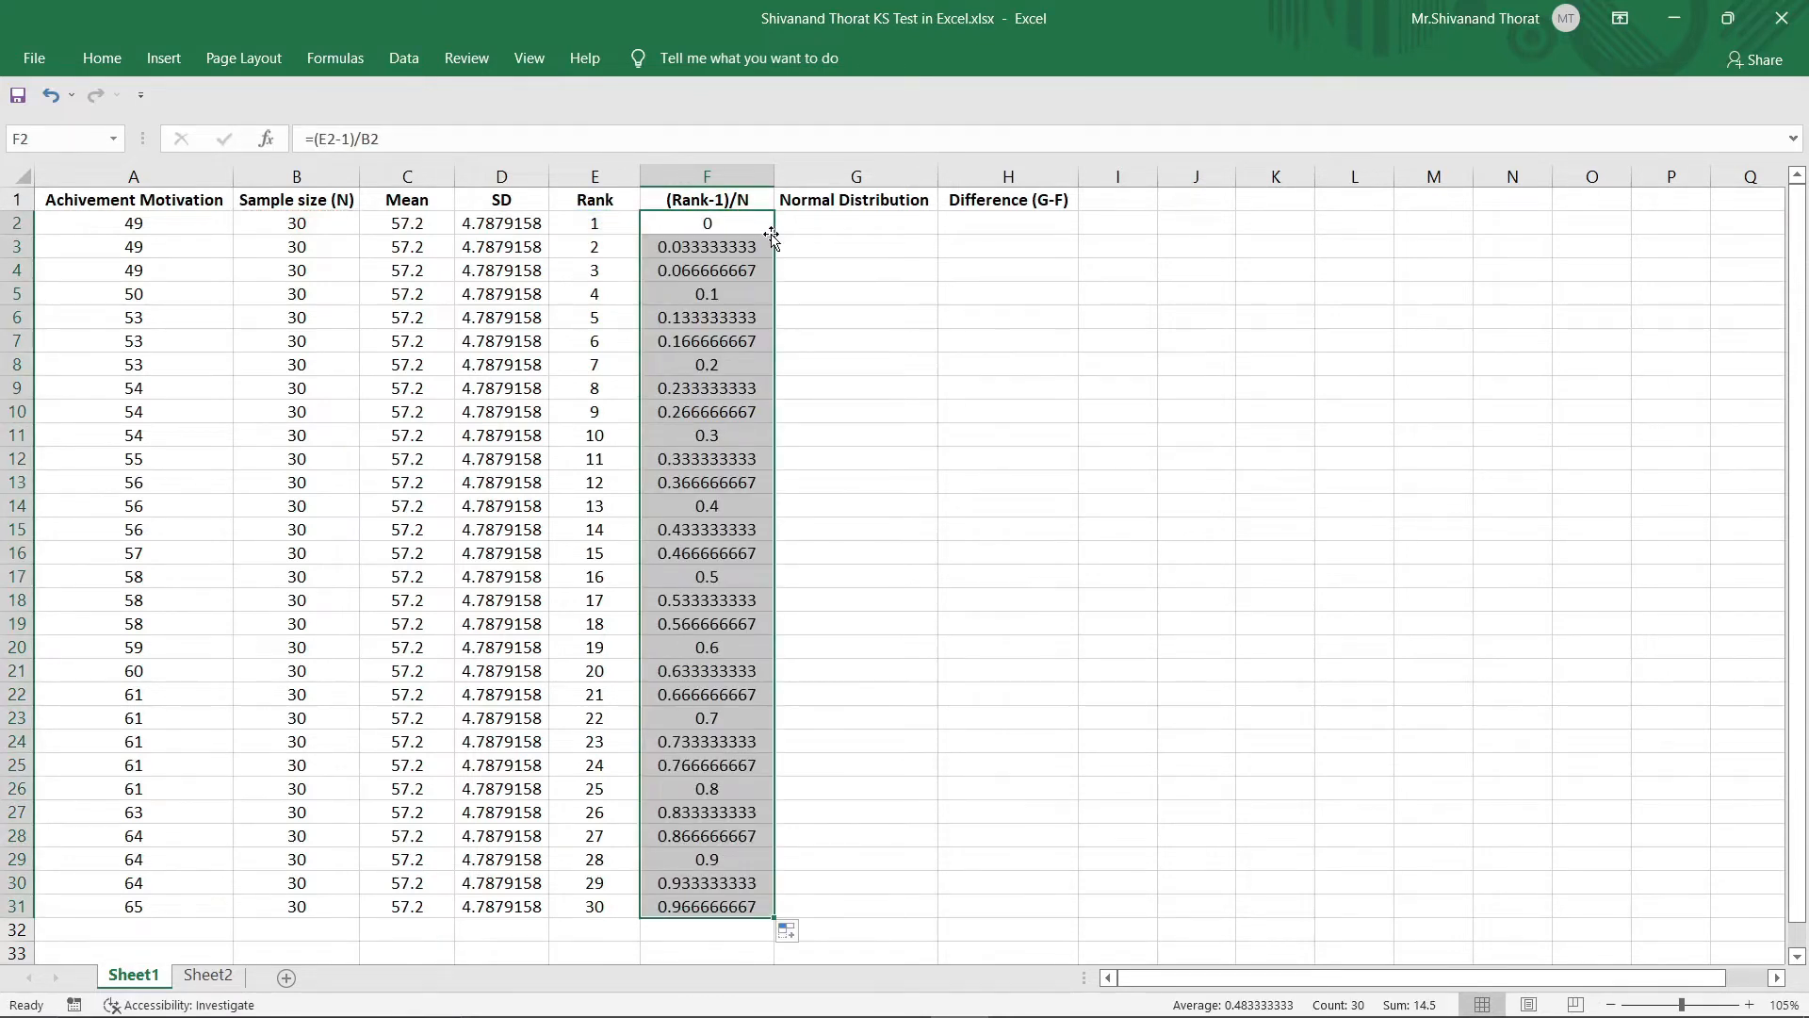
# Calculate the cumulative normal distribution in G2 with =NORM.DIST(A2,C2,D2,TRUE) and fill the formula down to row 31
pyautogui.click(833, 218)
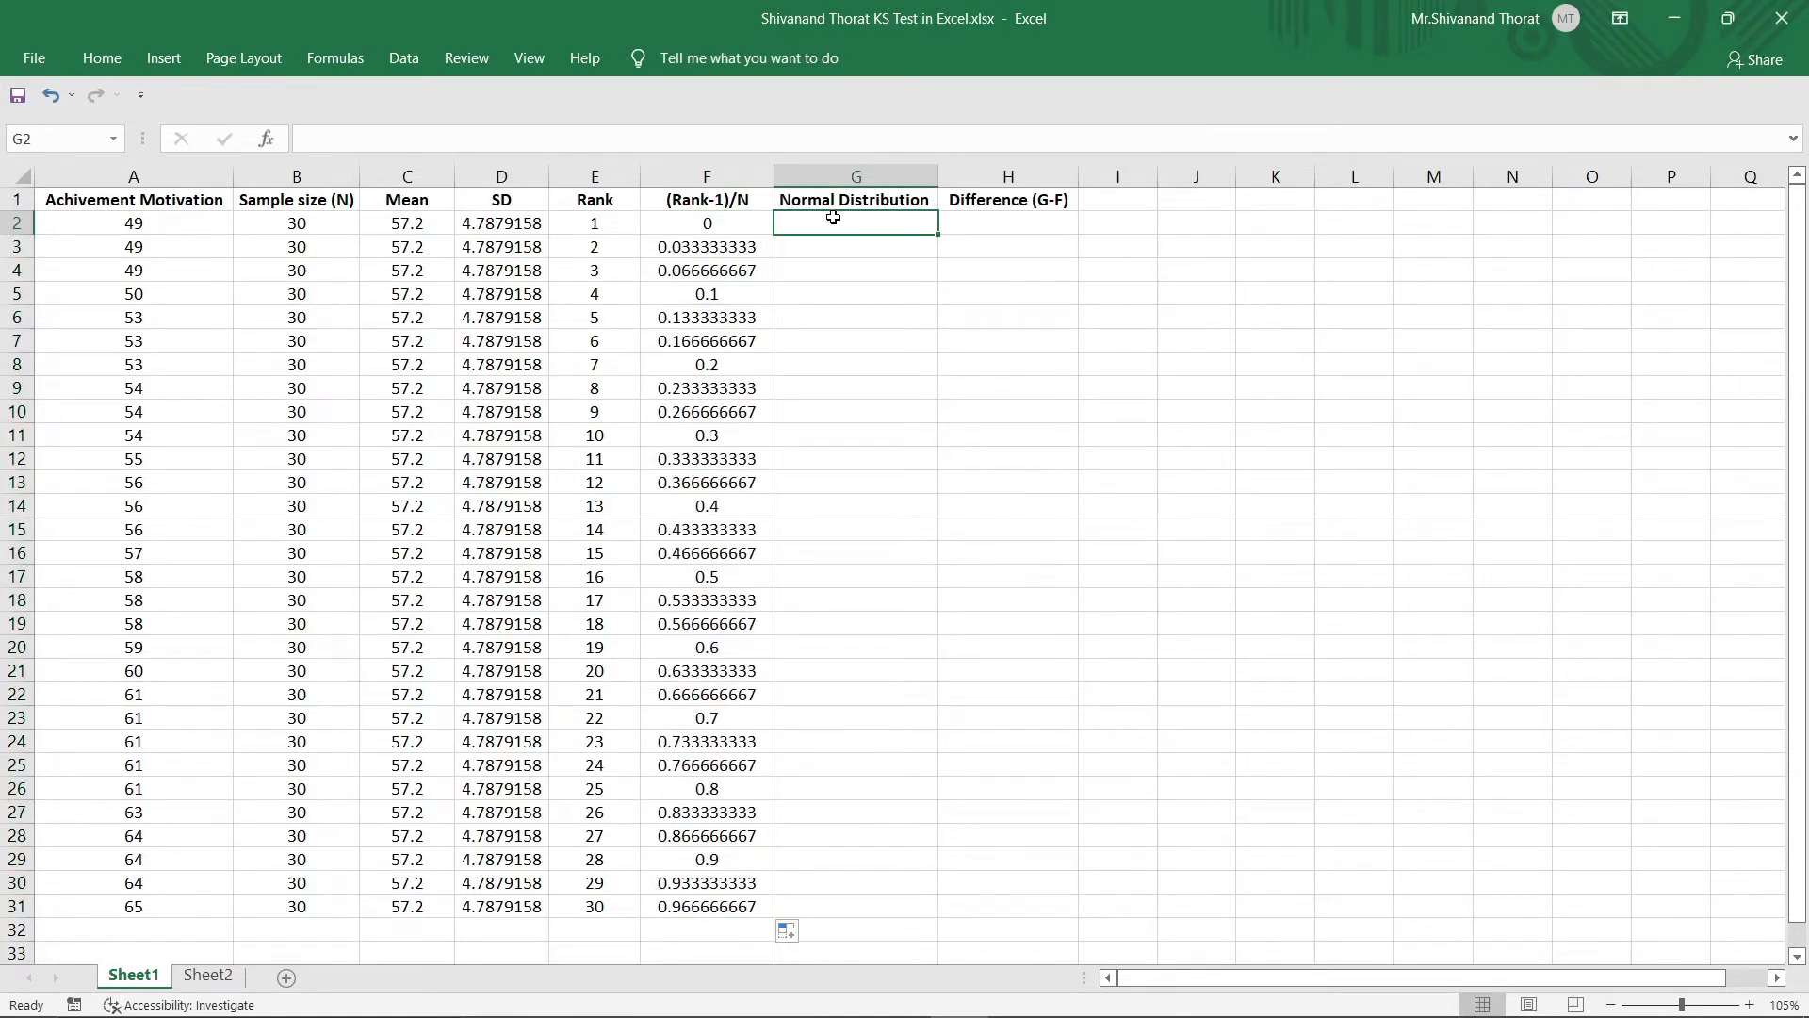
pyautogui.write('=')
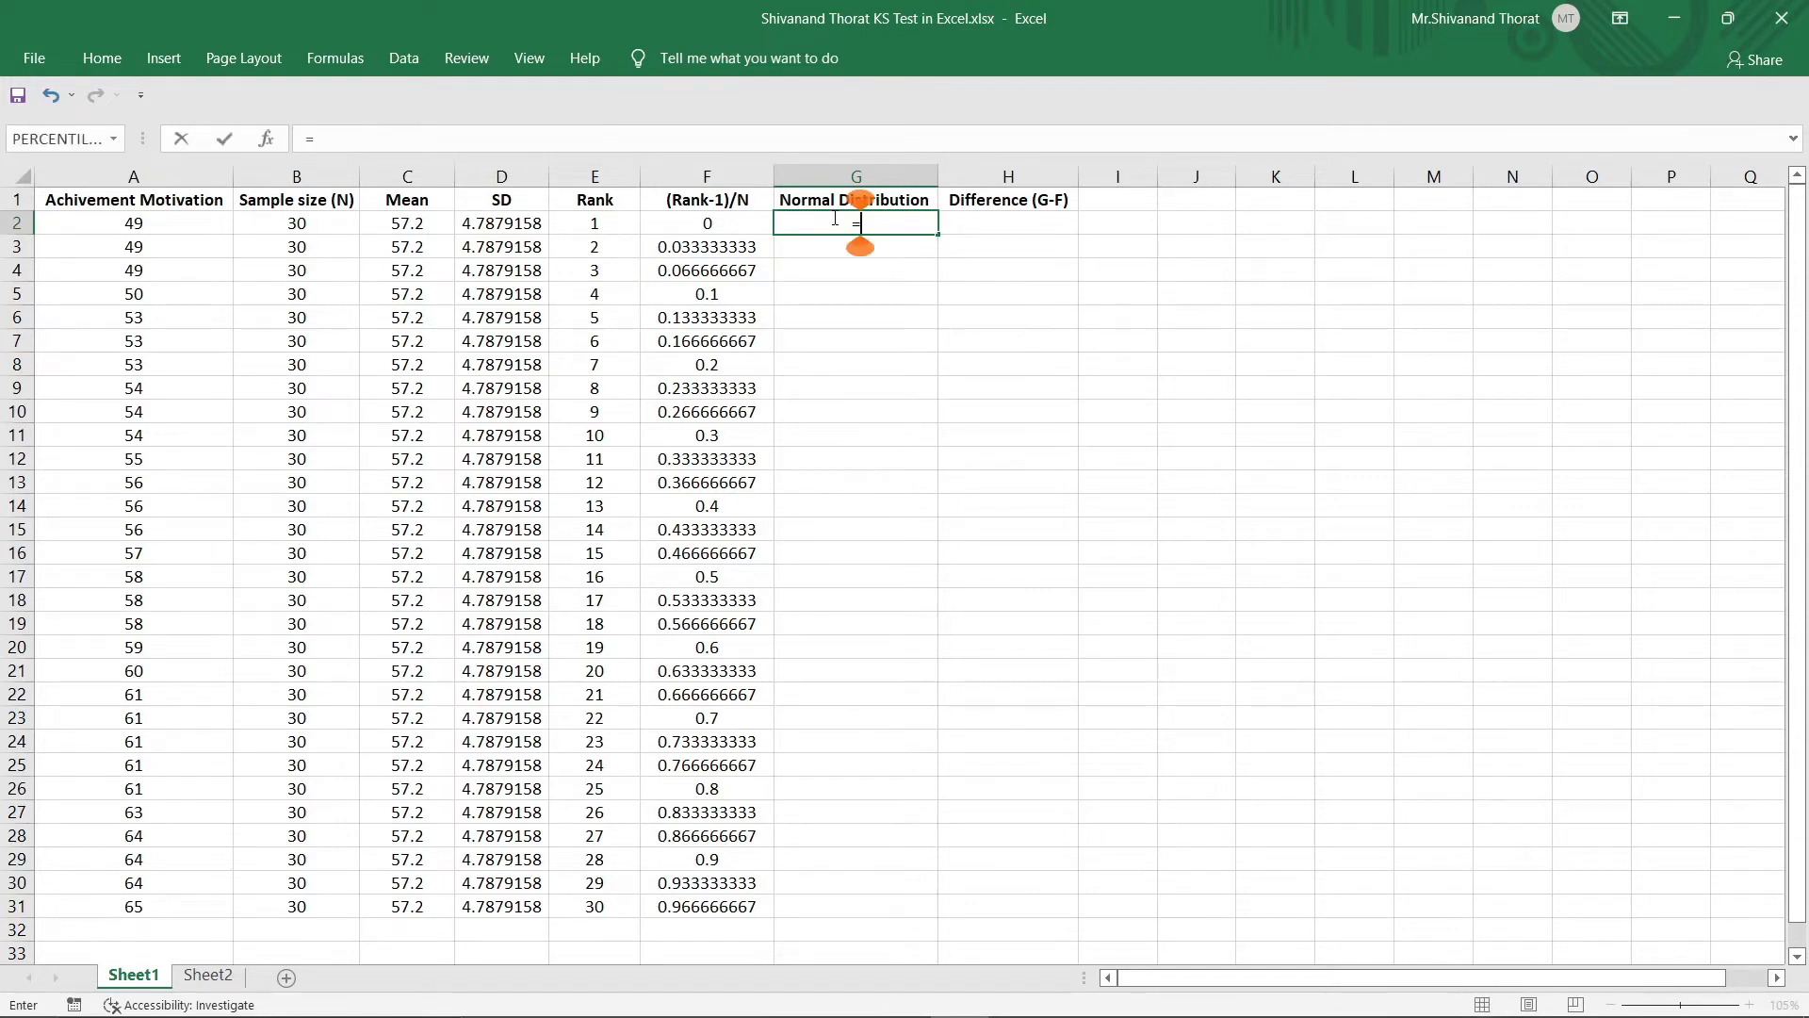
pyautogui.write('norm.')
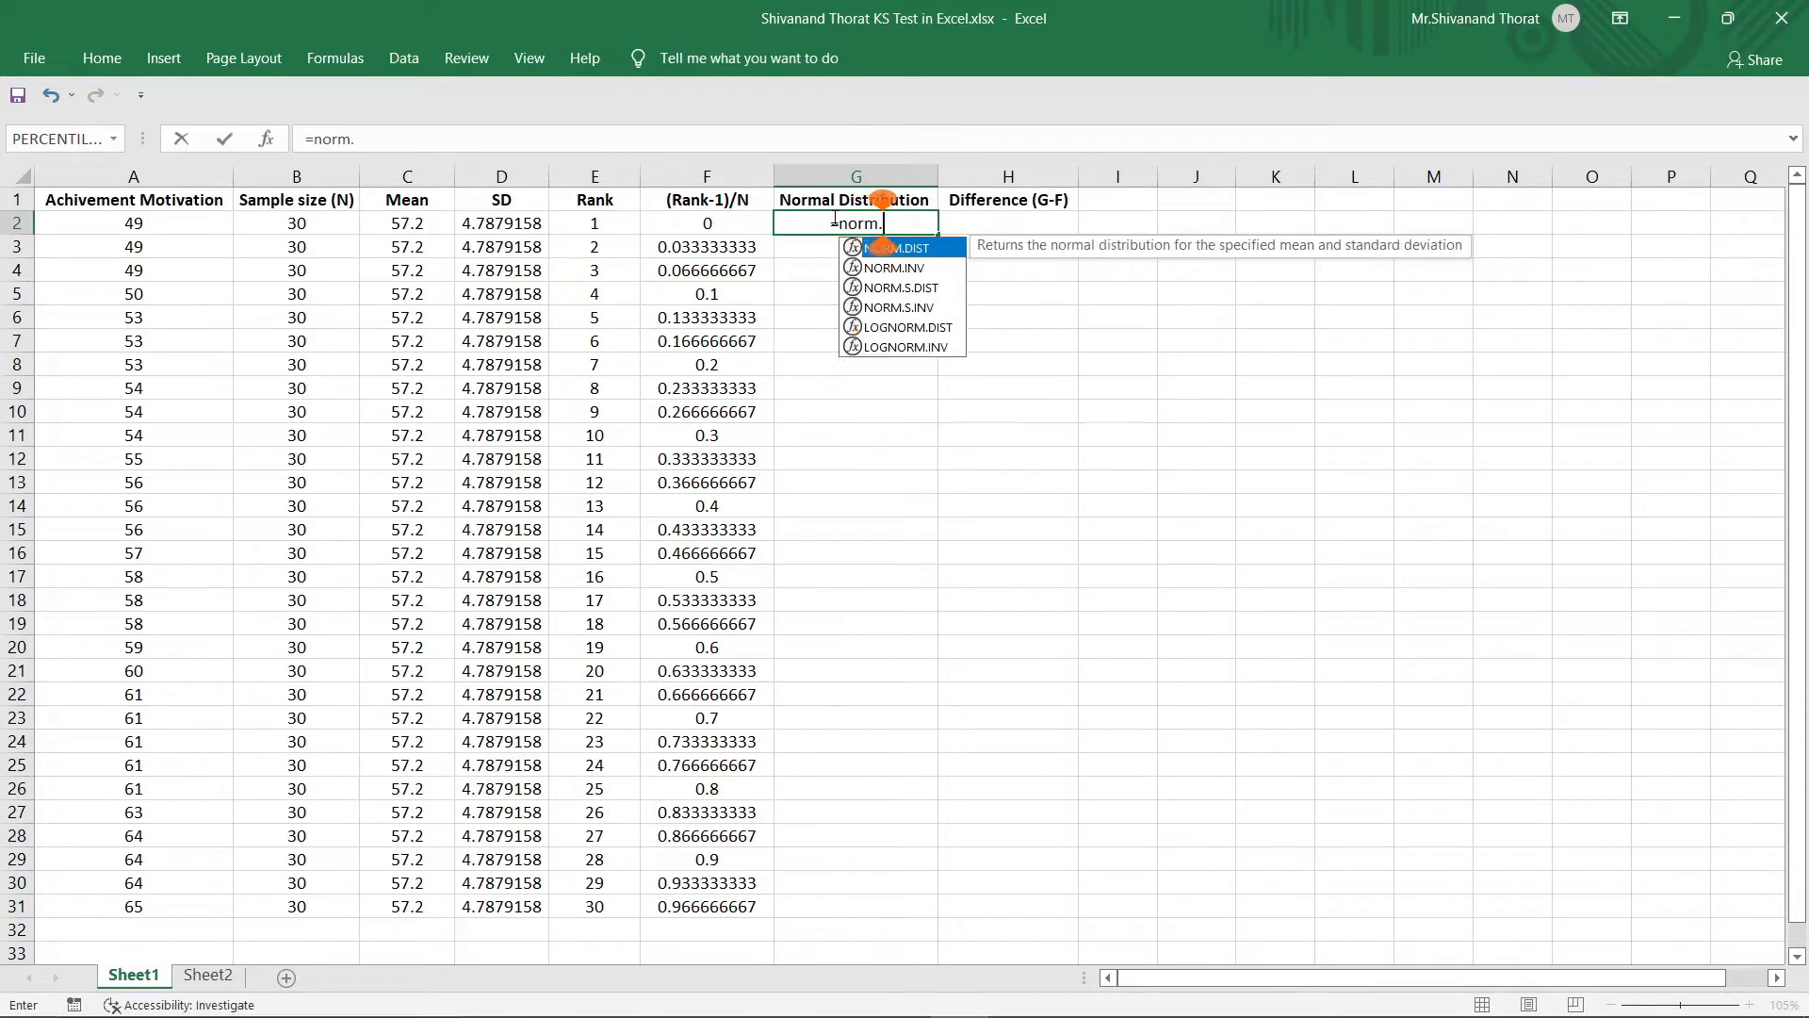
pyautogui.write('dist')
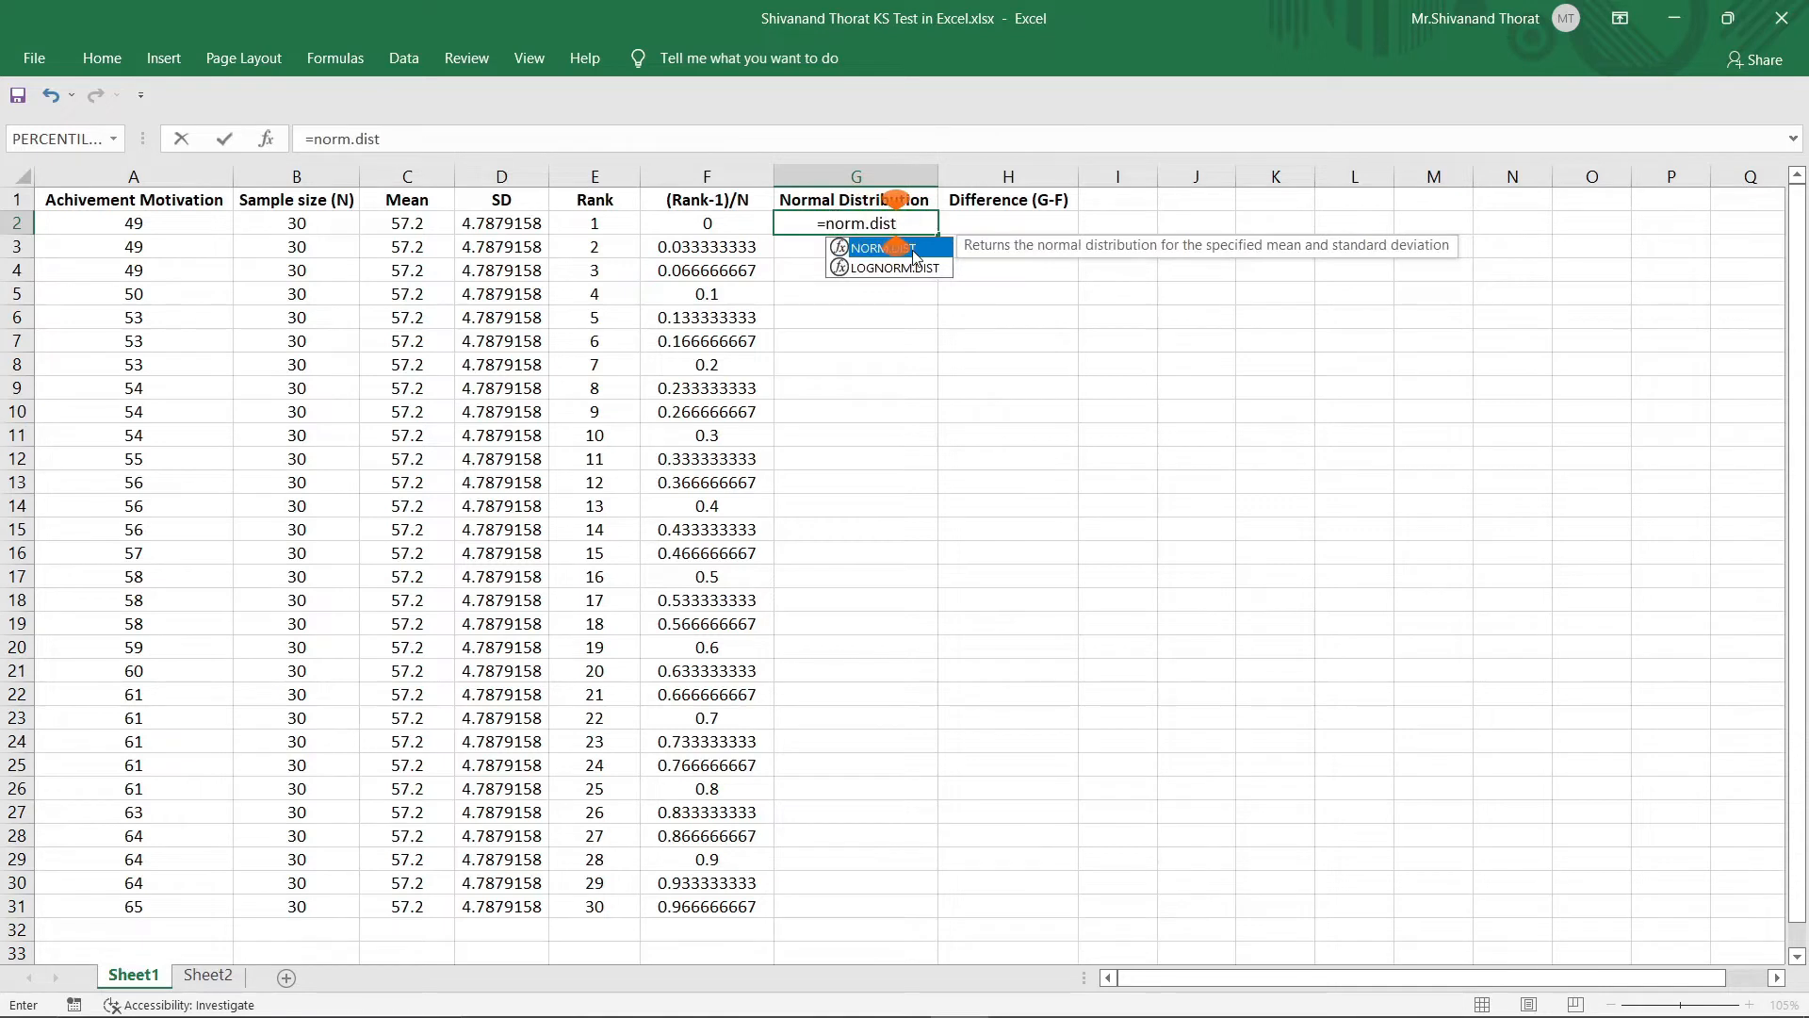
pyautogui.doubleClick(912, 248)
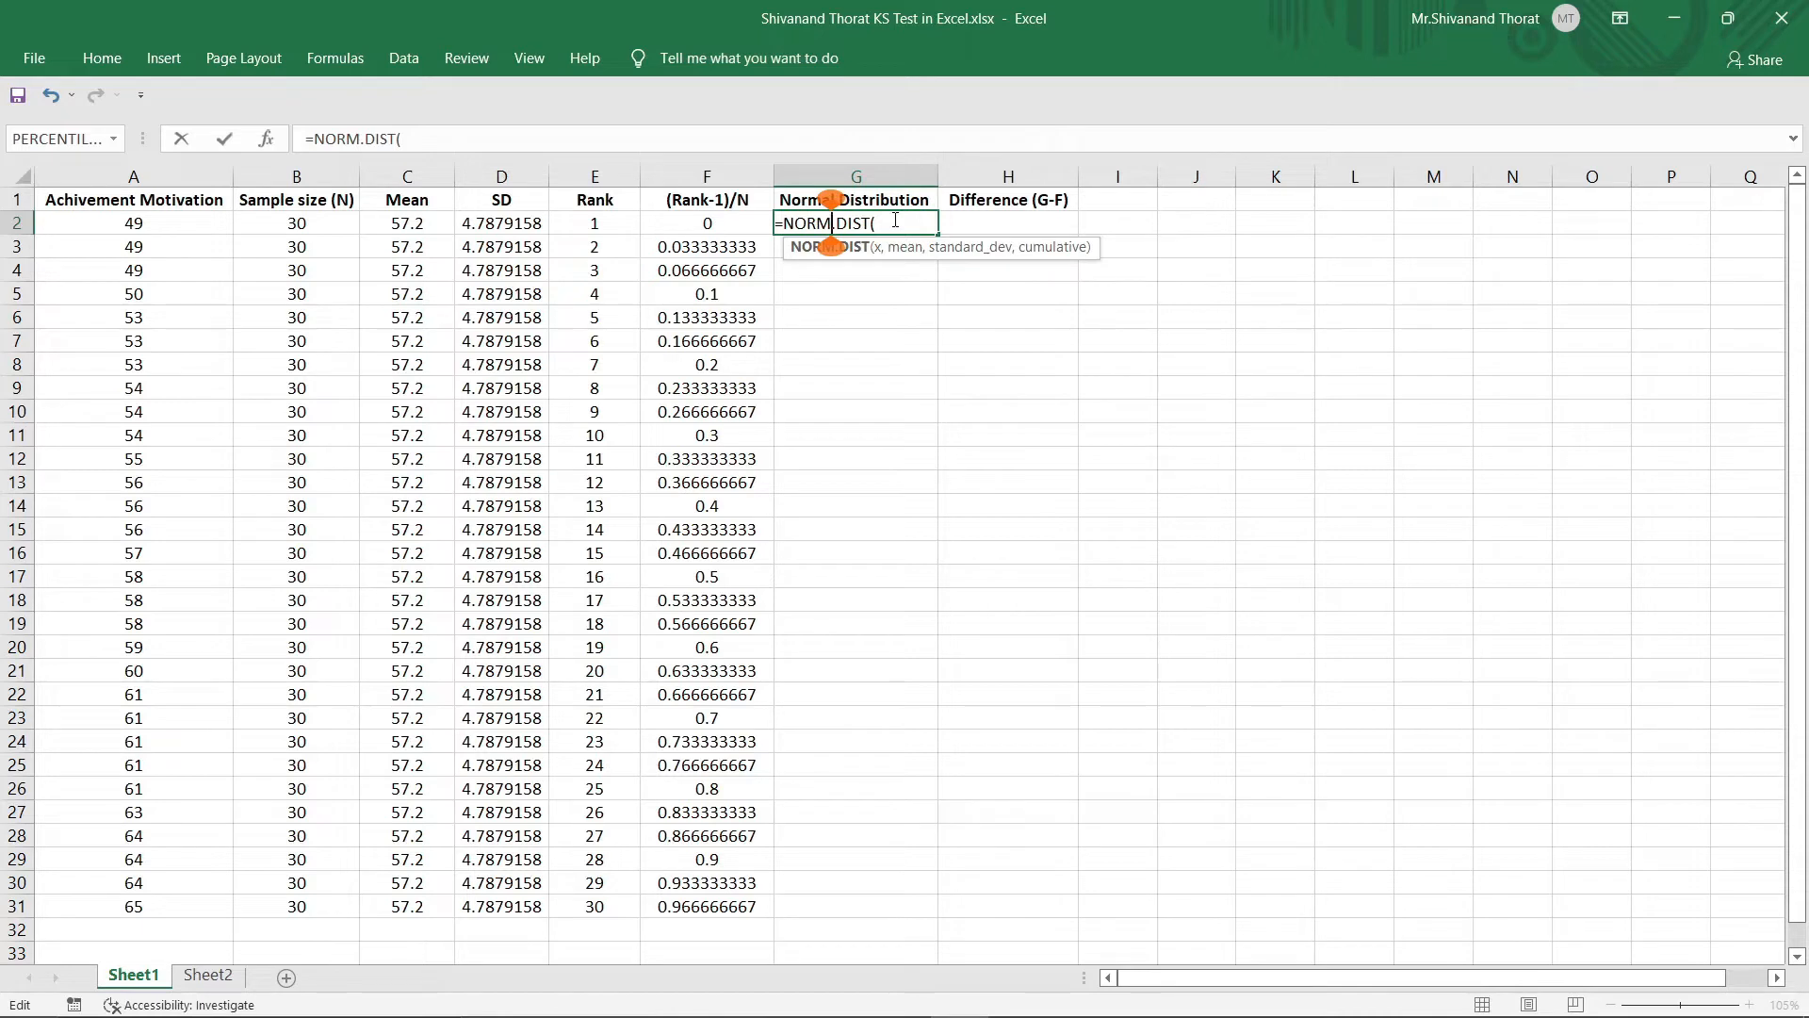
pyautogui.click(876, 223)
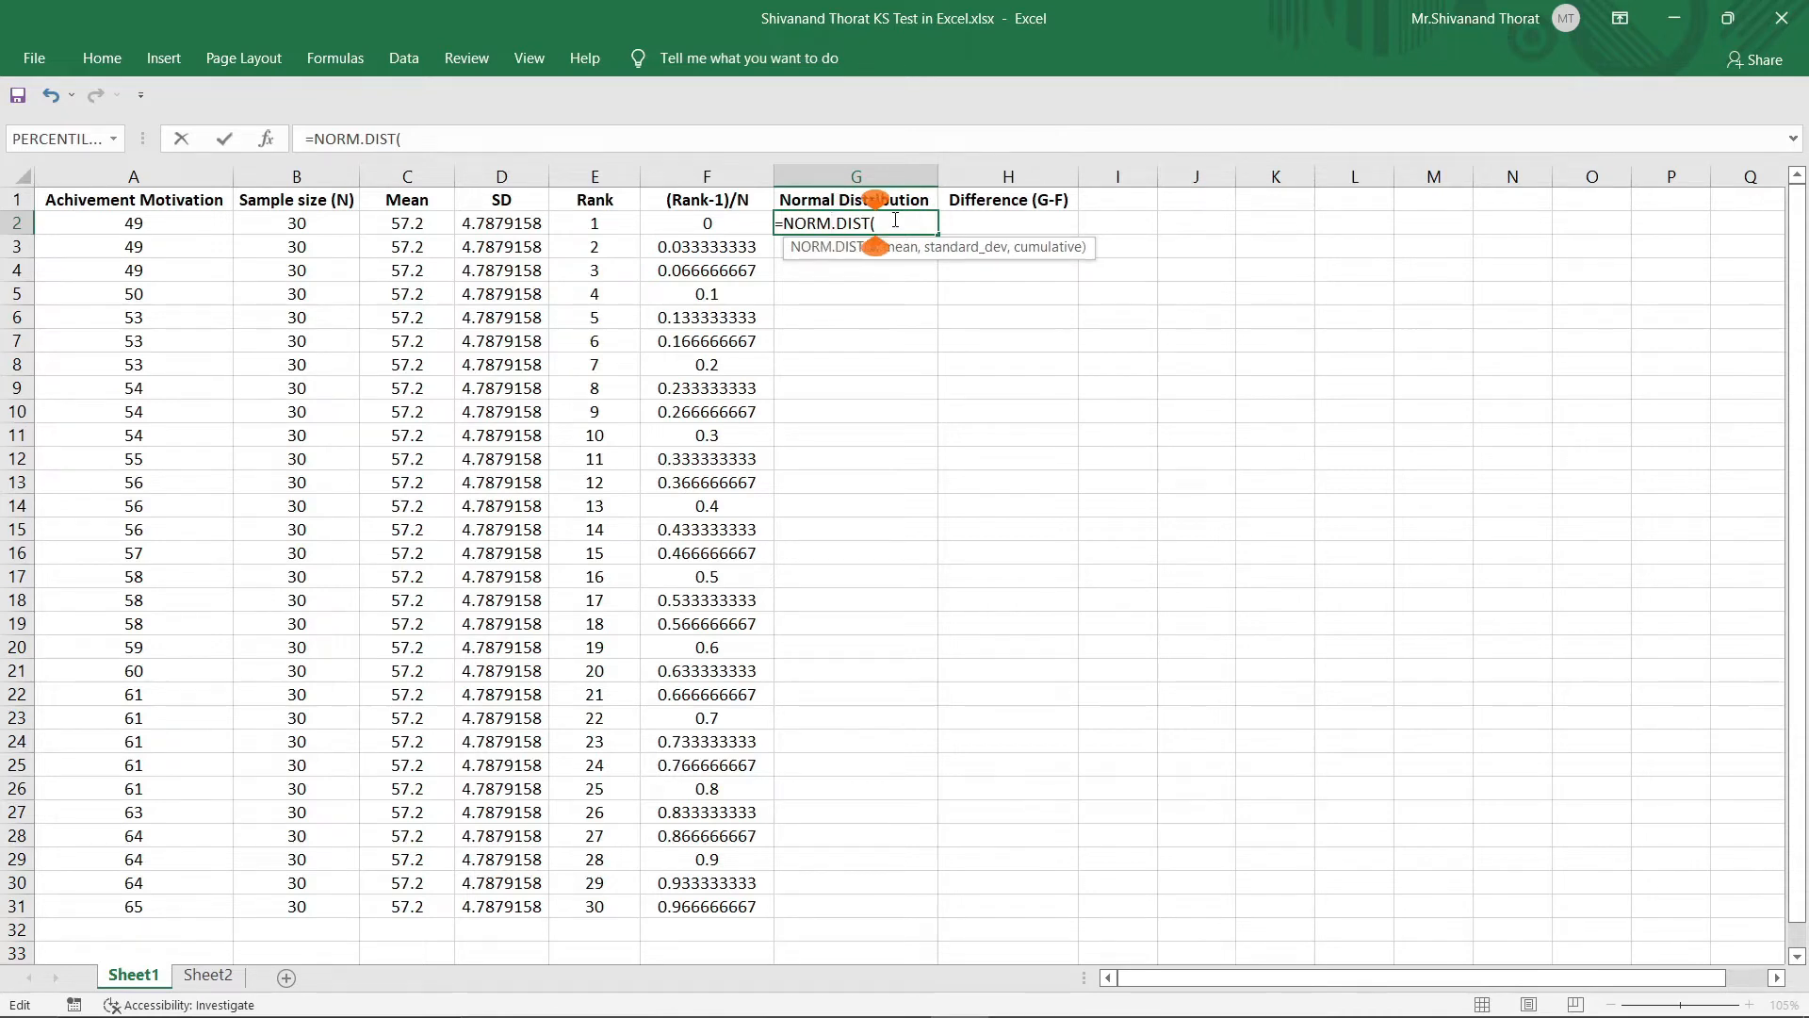
pyautogui.click(151, 223)
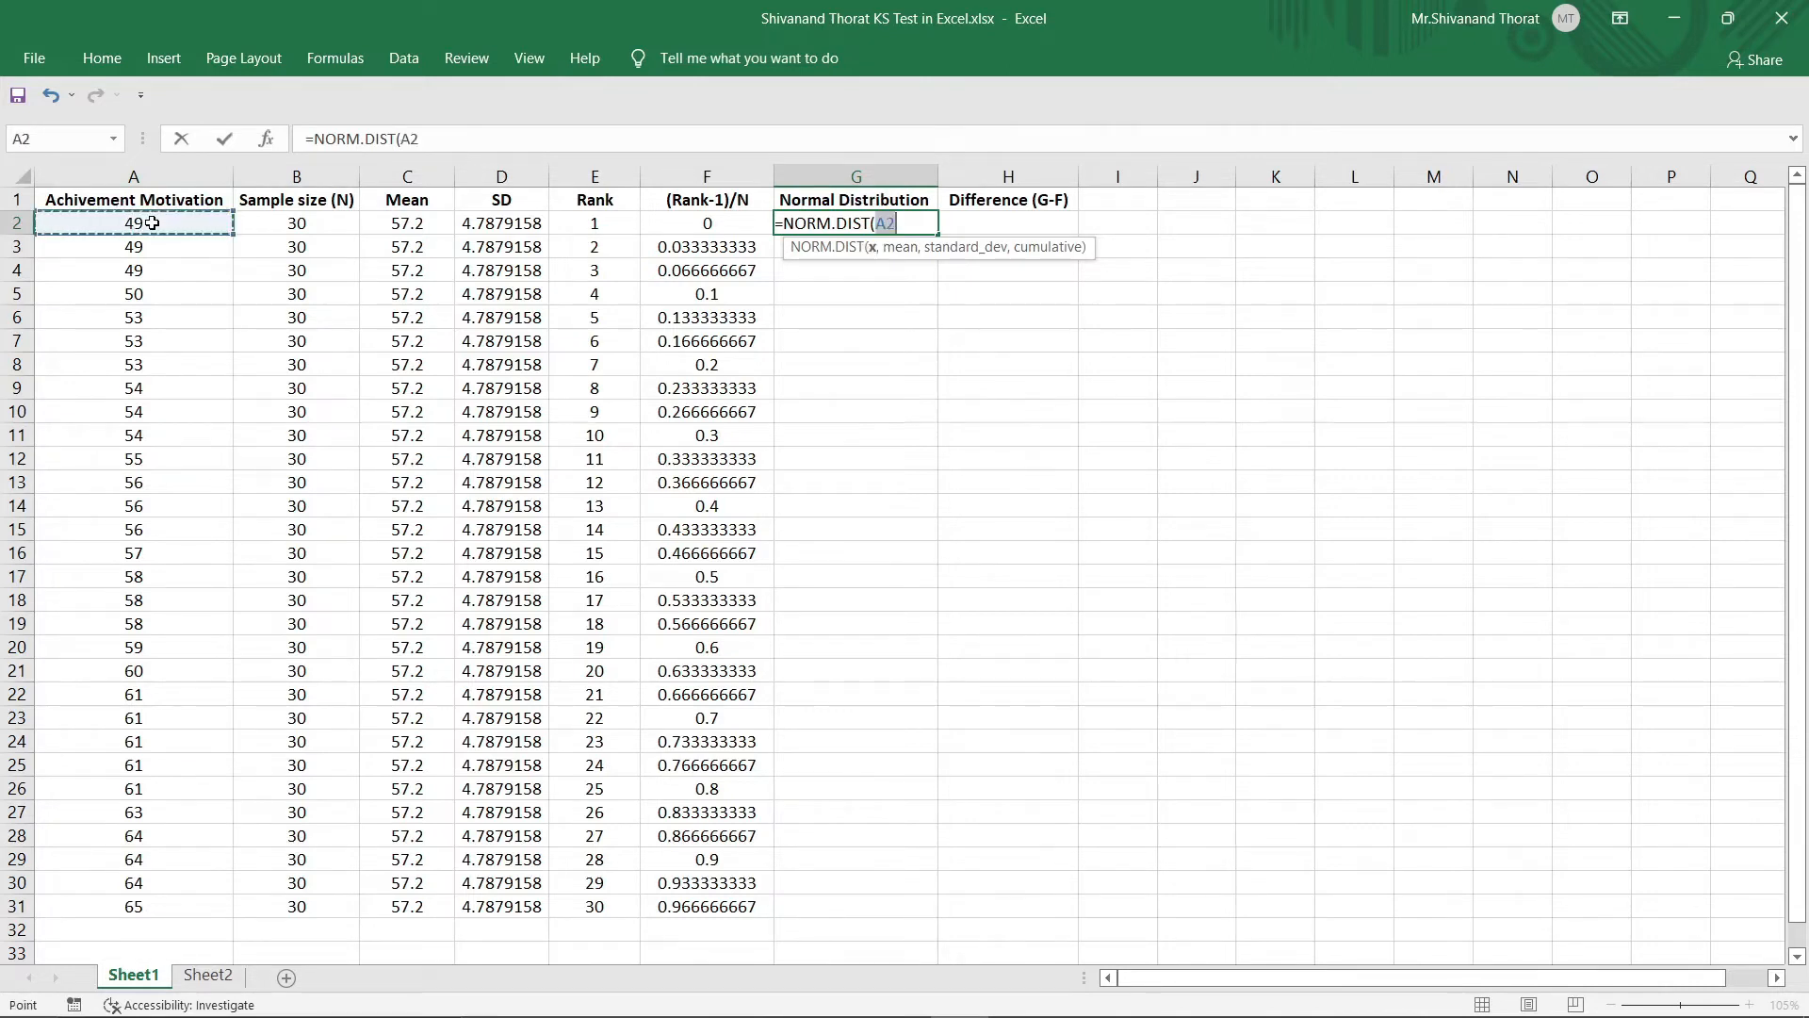
pyautogui.write(',')
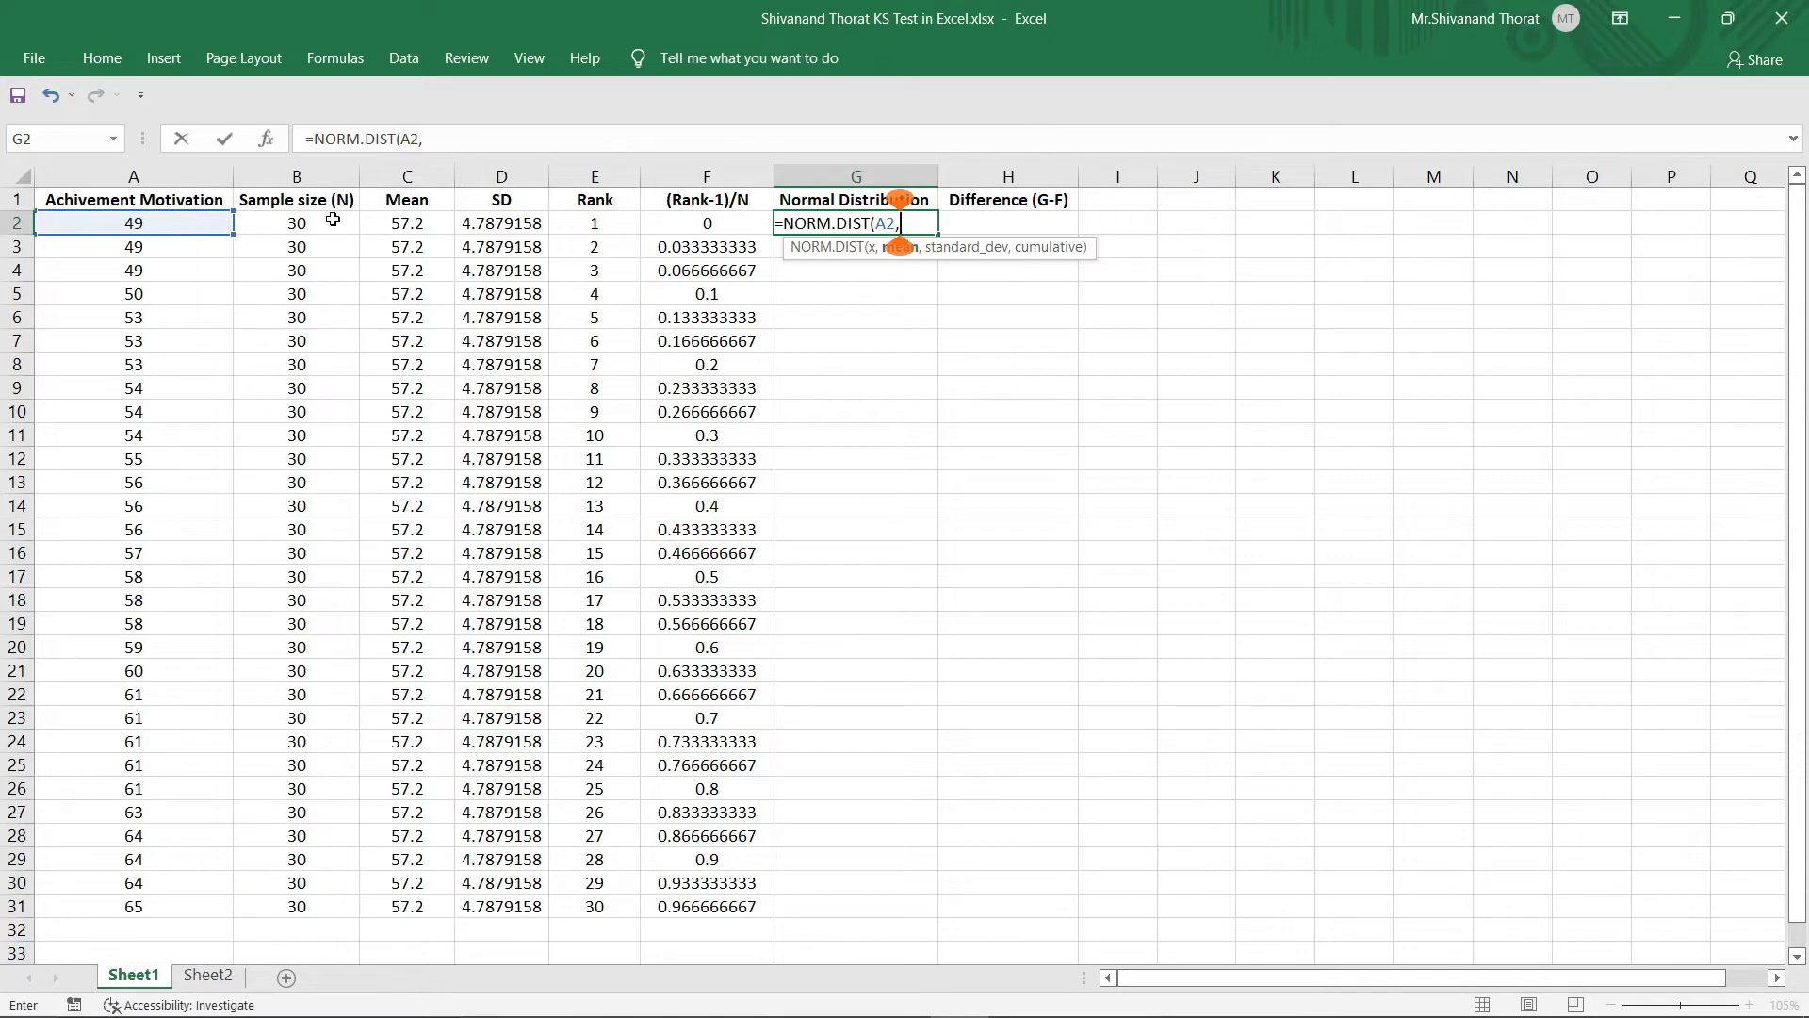
pyautogui.click(439, 224)
pyautogui.write(',')
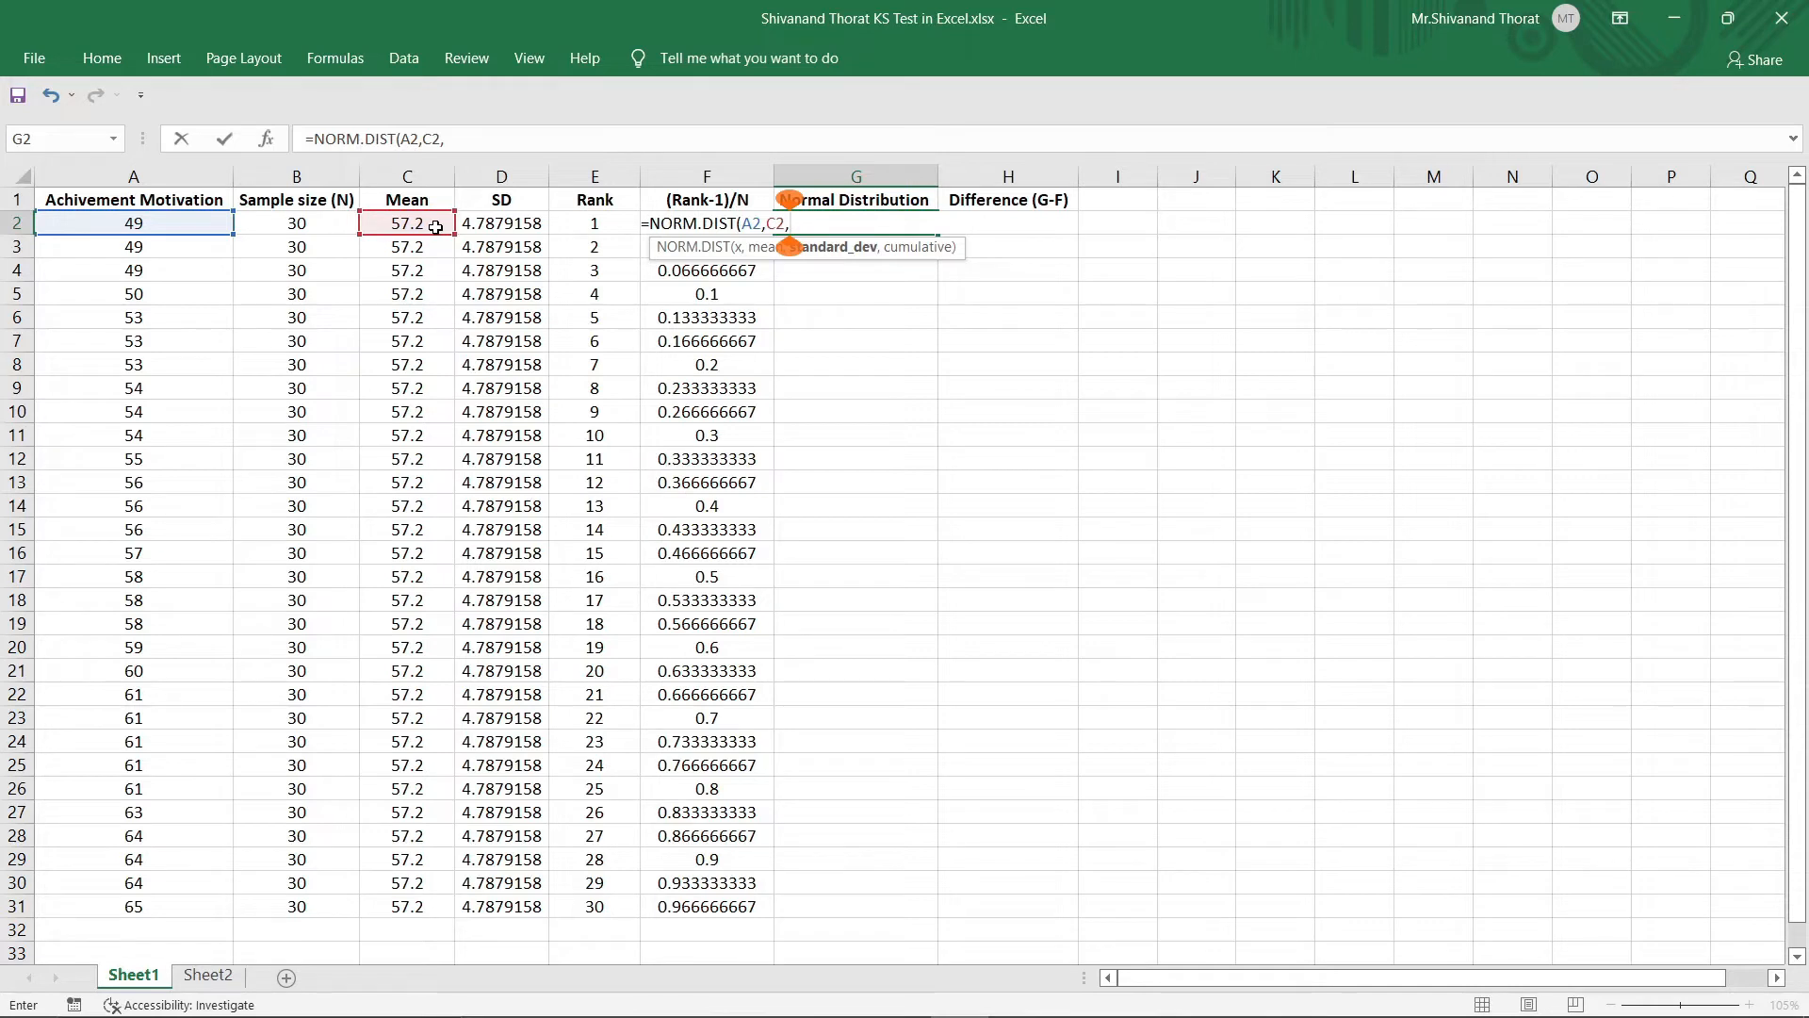
pyautogui.click(485, 226)
pyautogui.write(',')
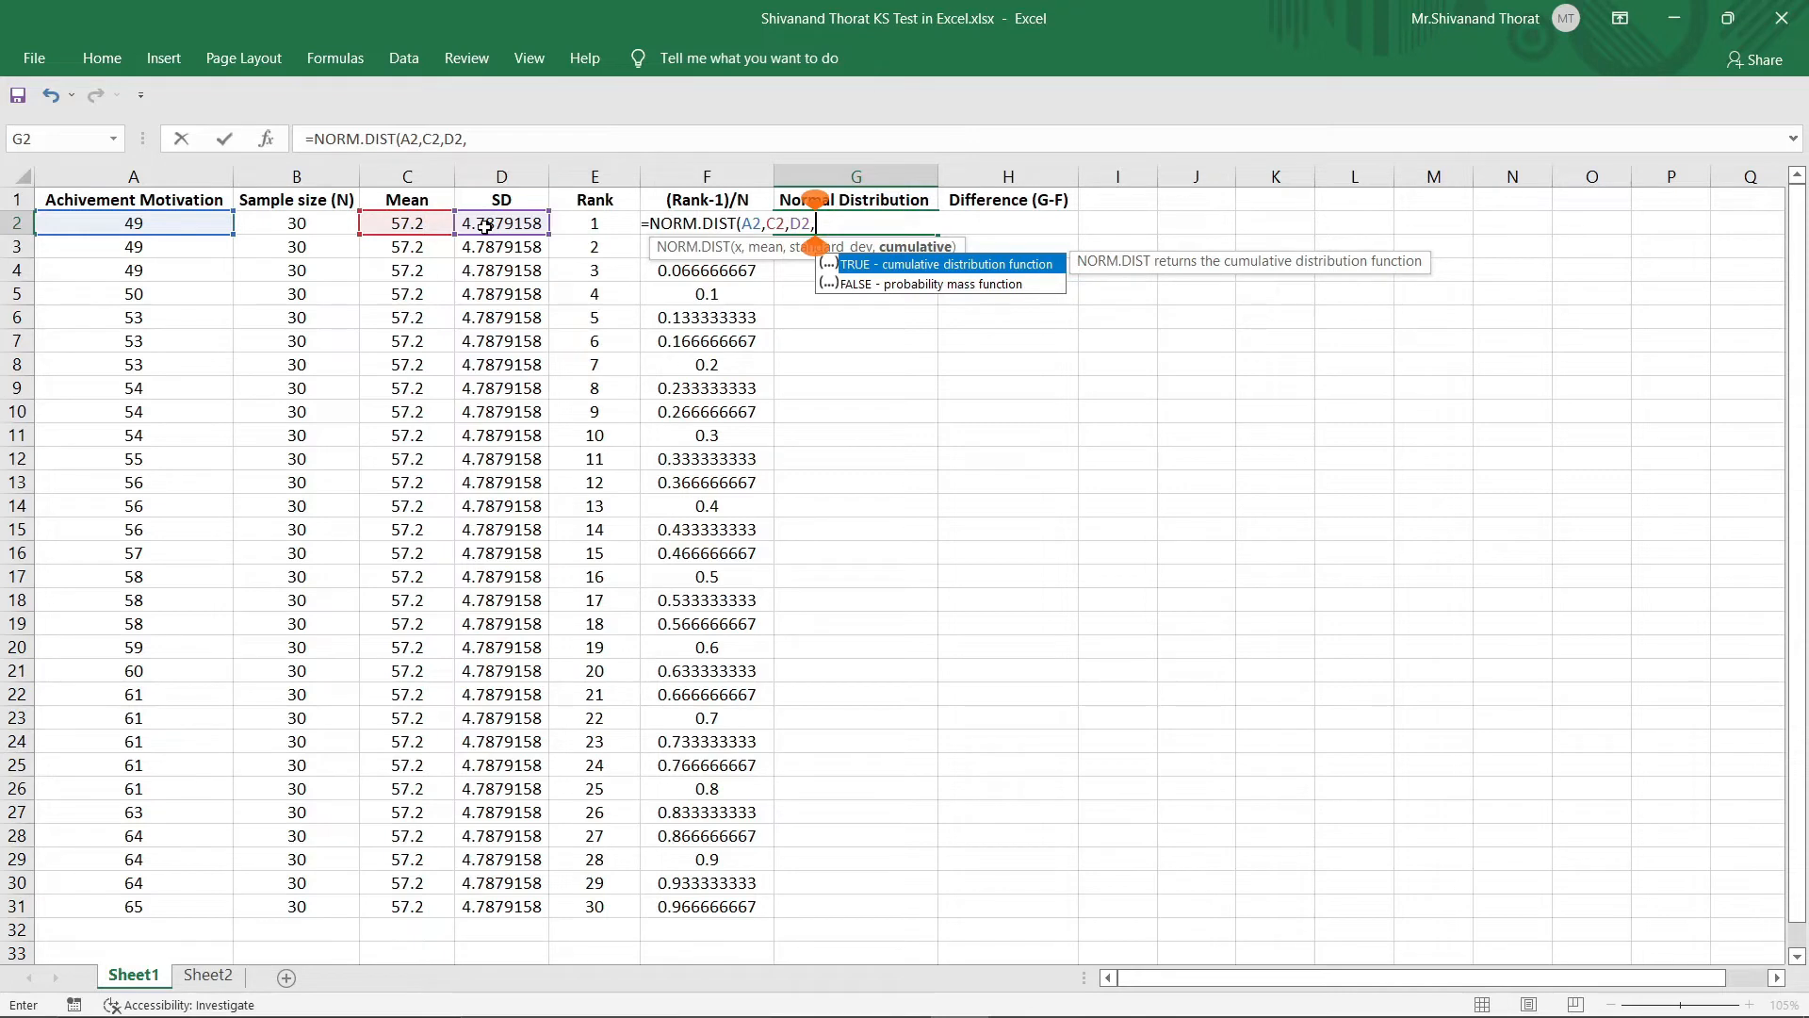
pyautogui.doubleClick(906, 266)
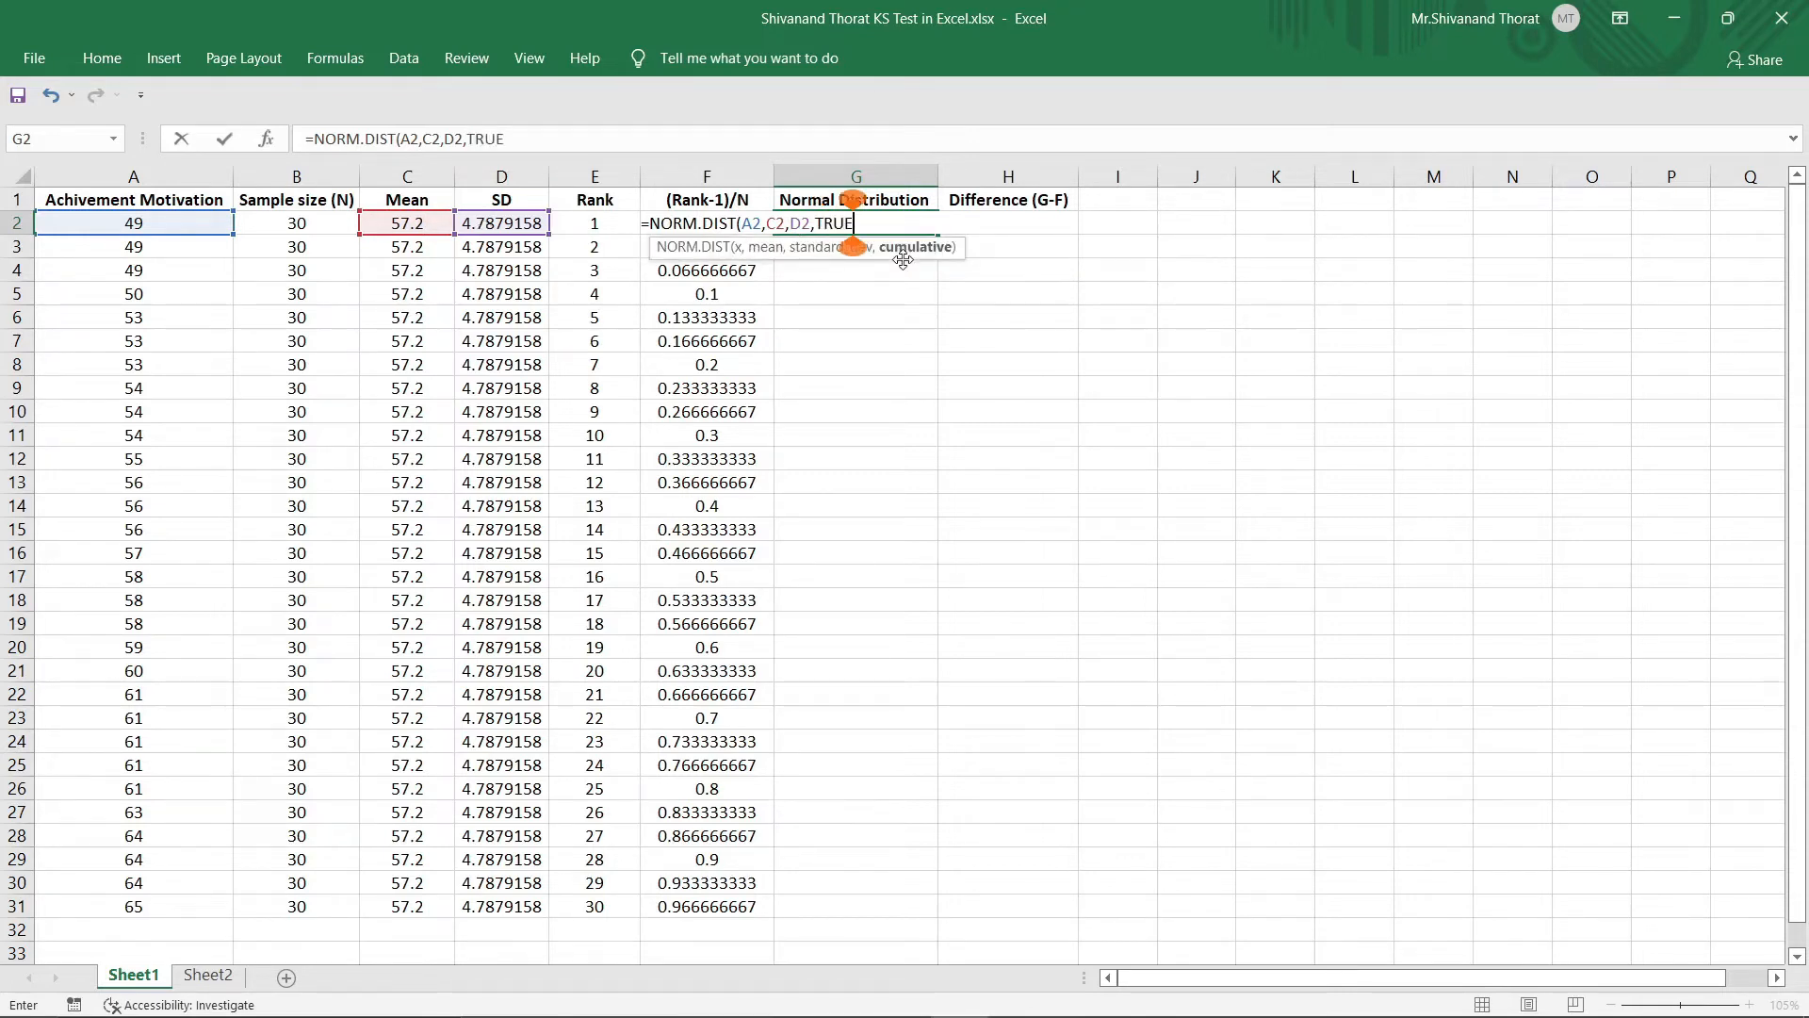
pyautogui.write(')')
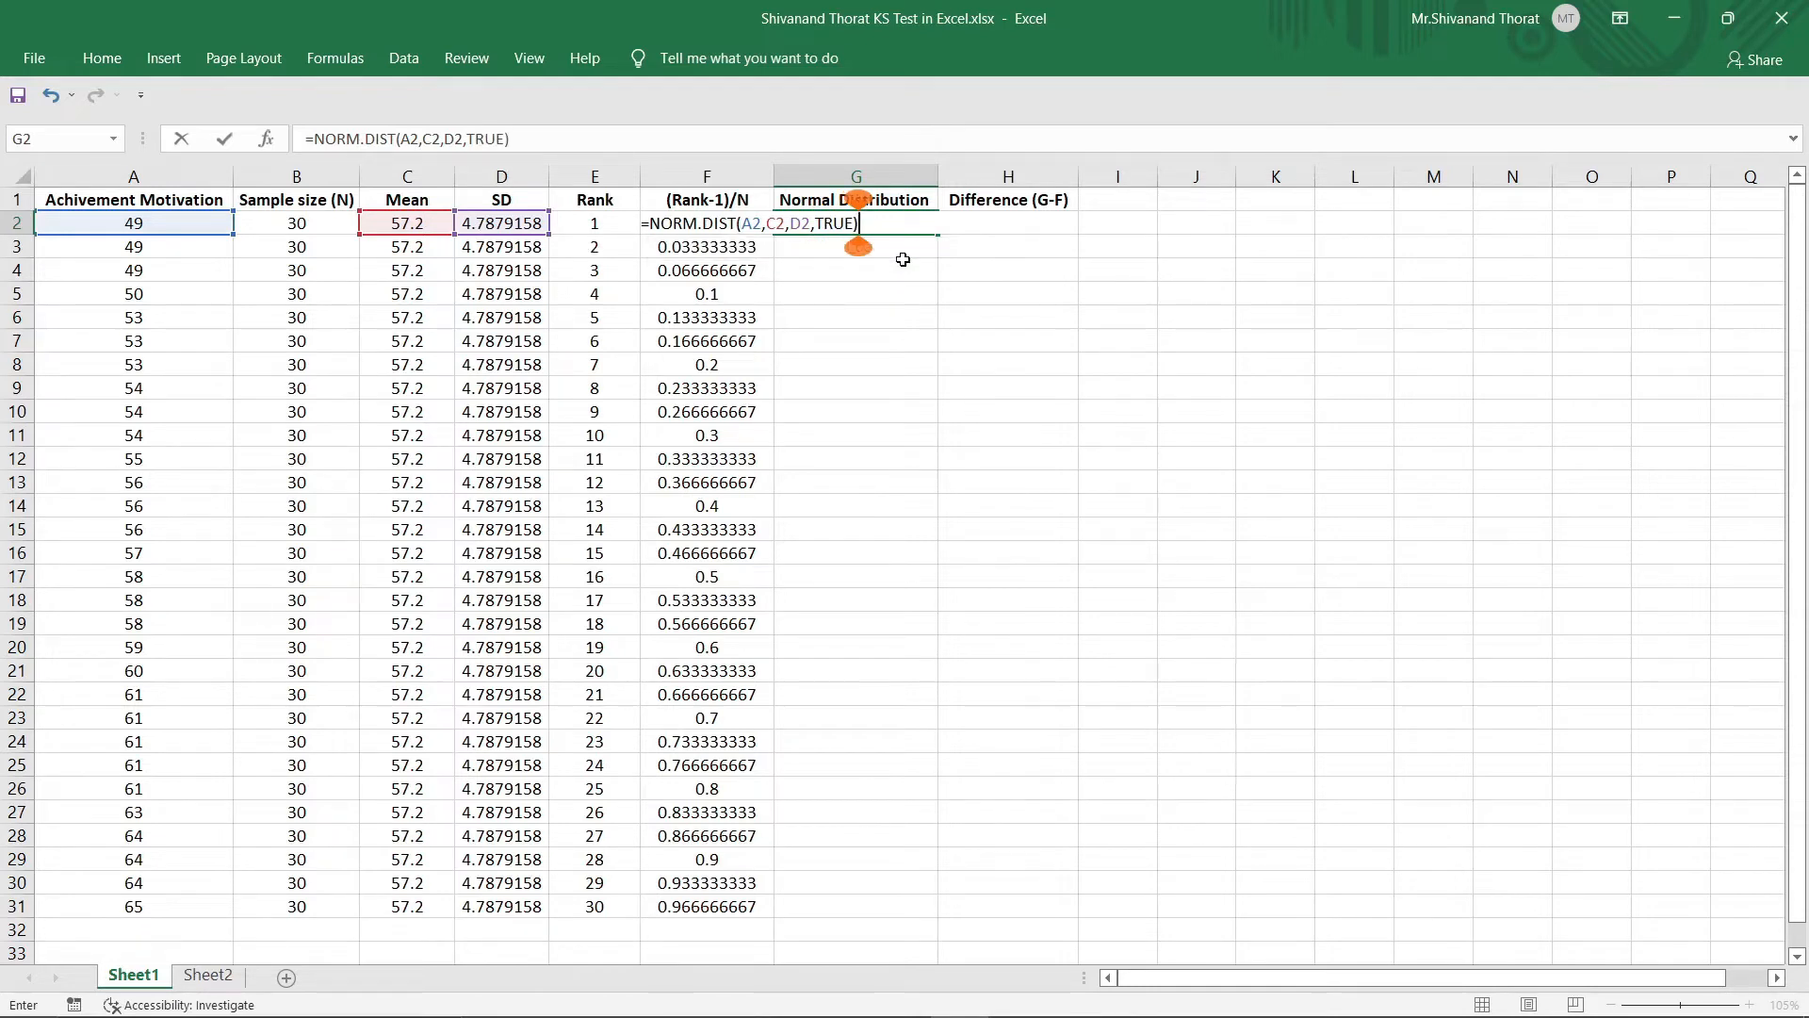
pyautogui.click(906, 250)
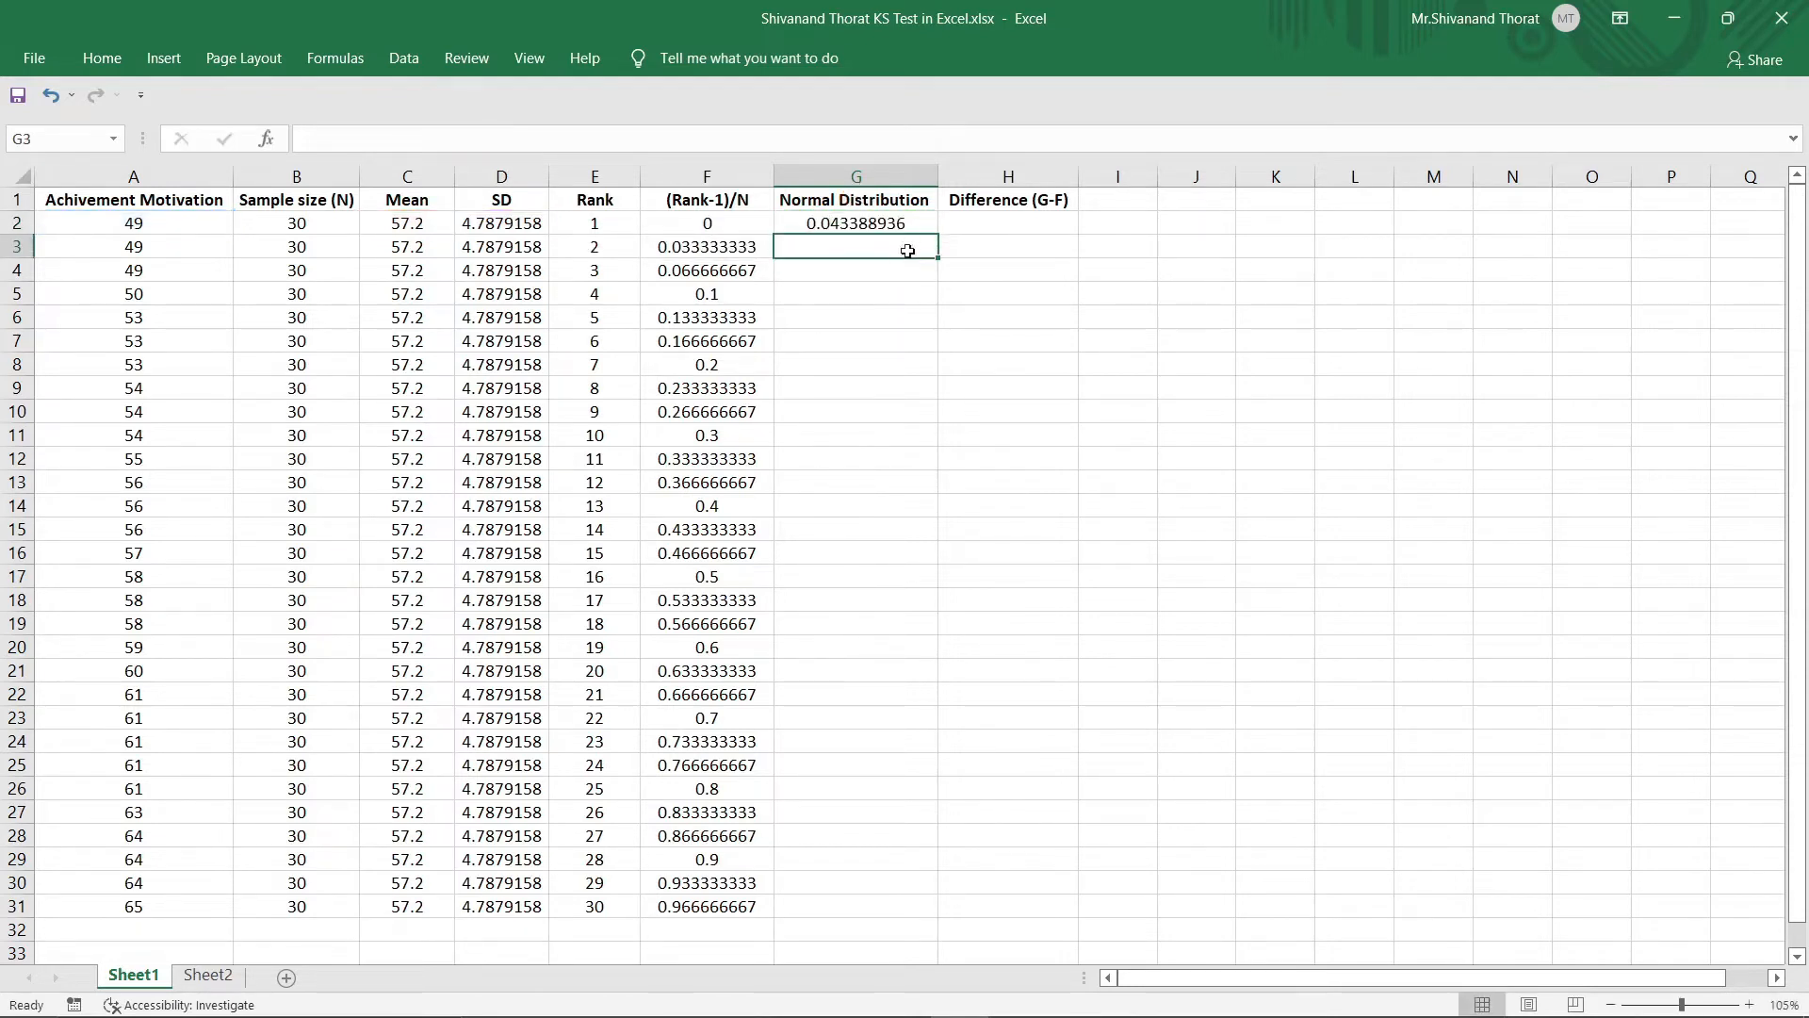
pyautogui.click(918, 225)
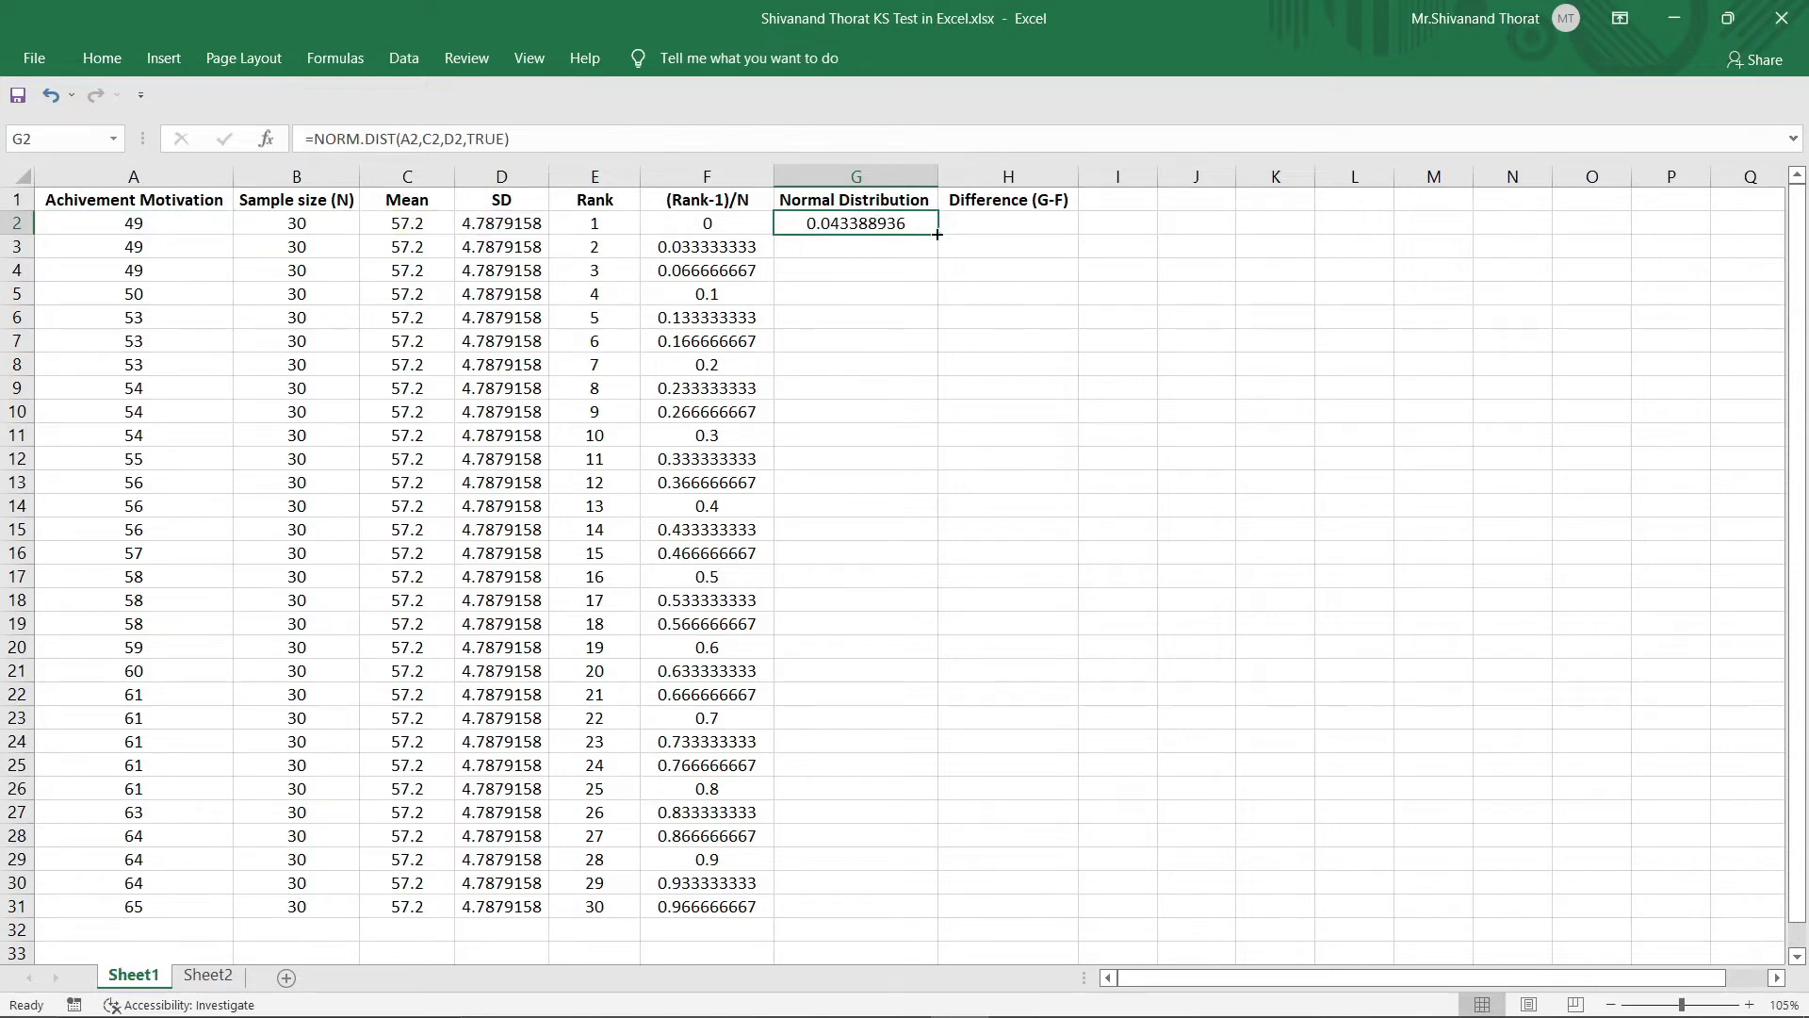
pyautogui.doubleClick(938, 234)
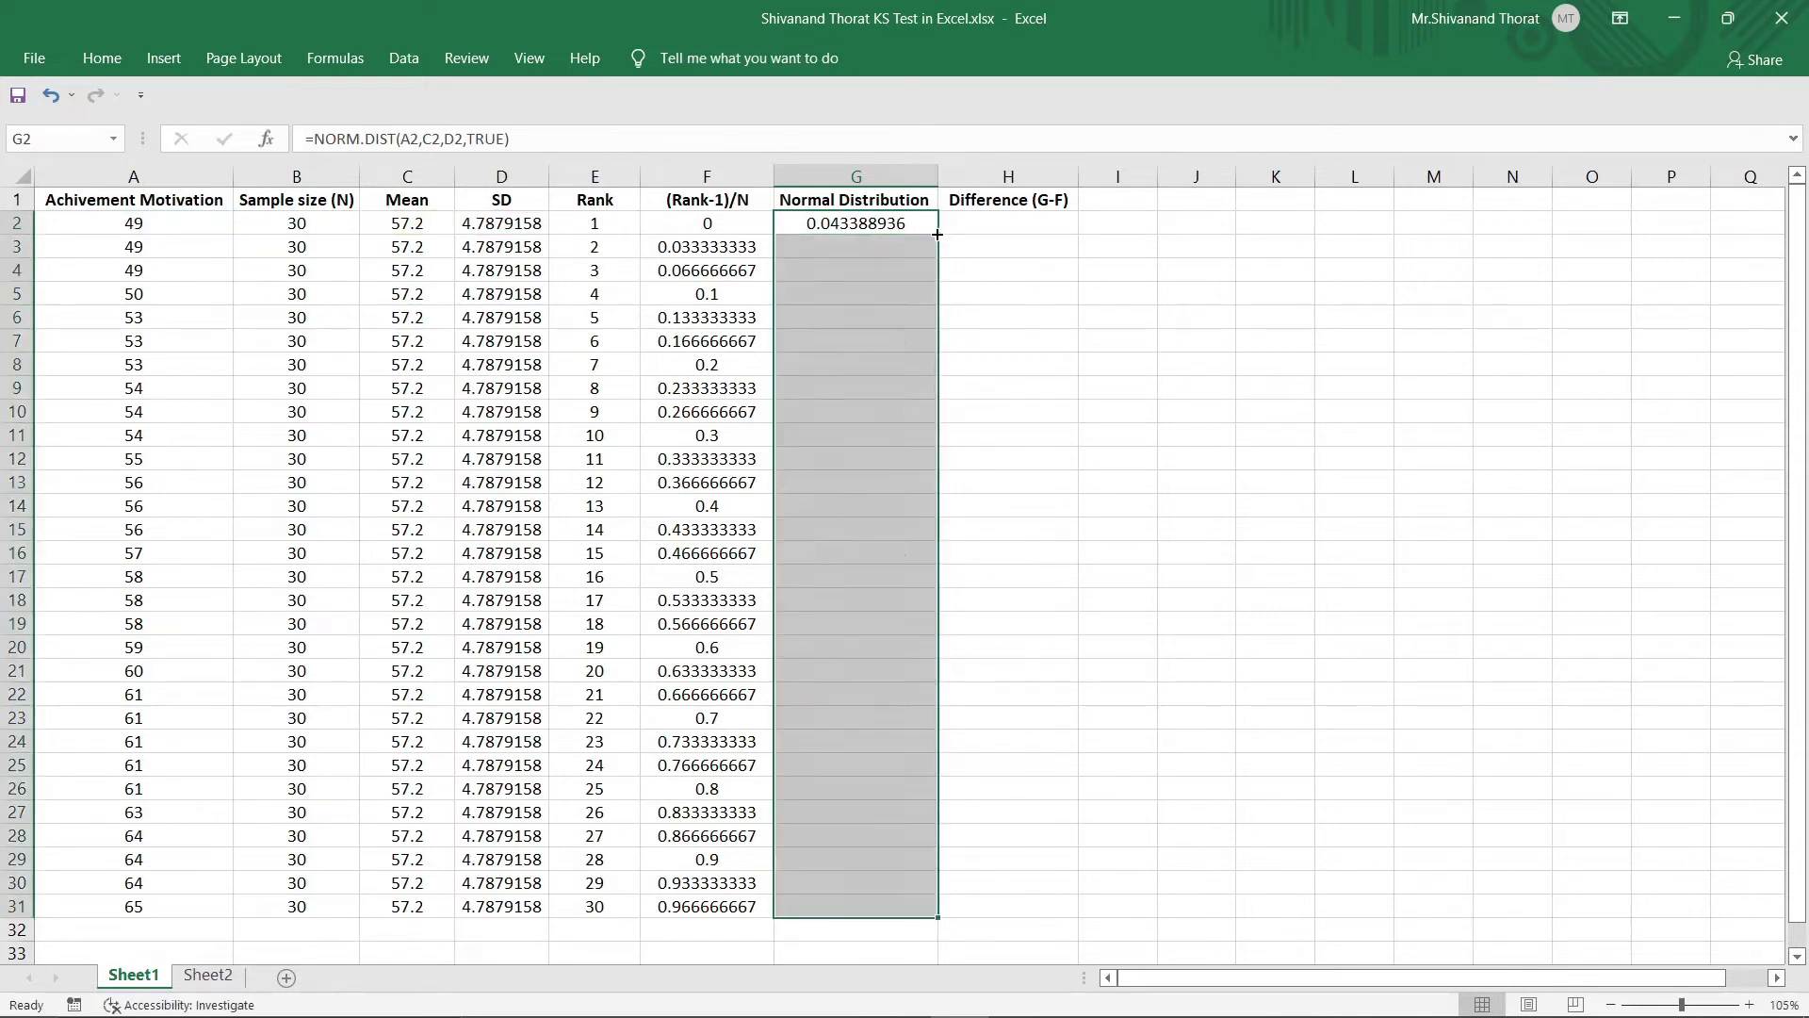
# Calculate the difference between the normal distribution and (Rank-1)/N in H2 with =G2-F2
pyautogui.click(984, 219)
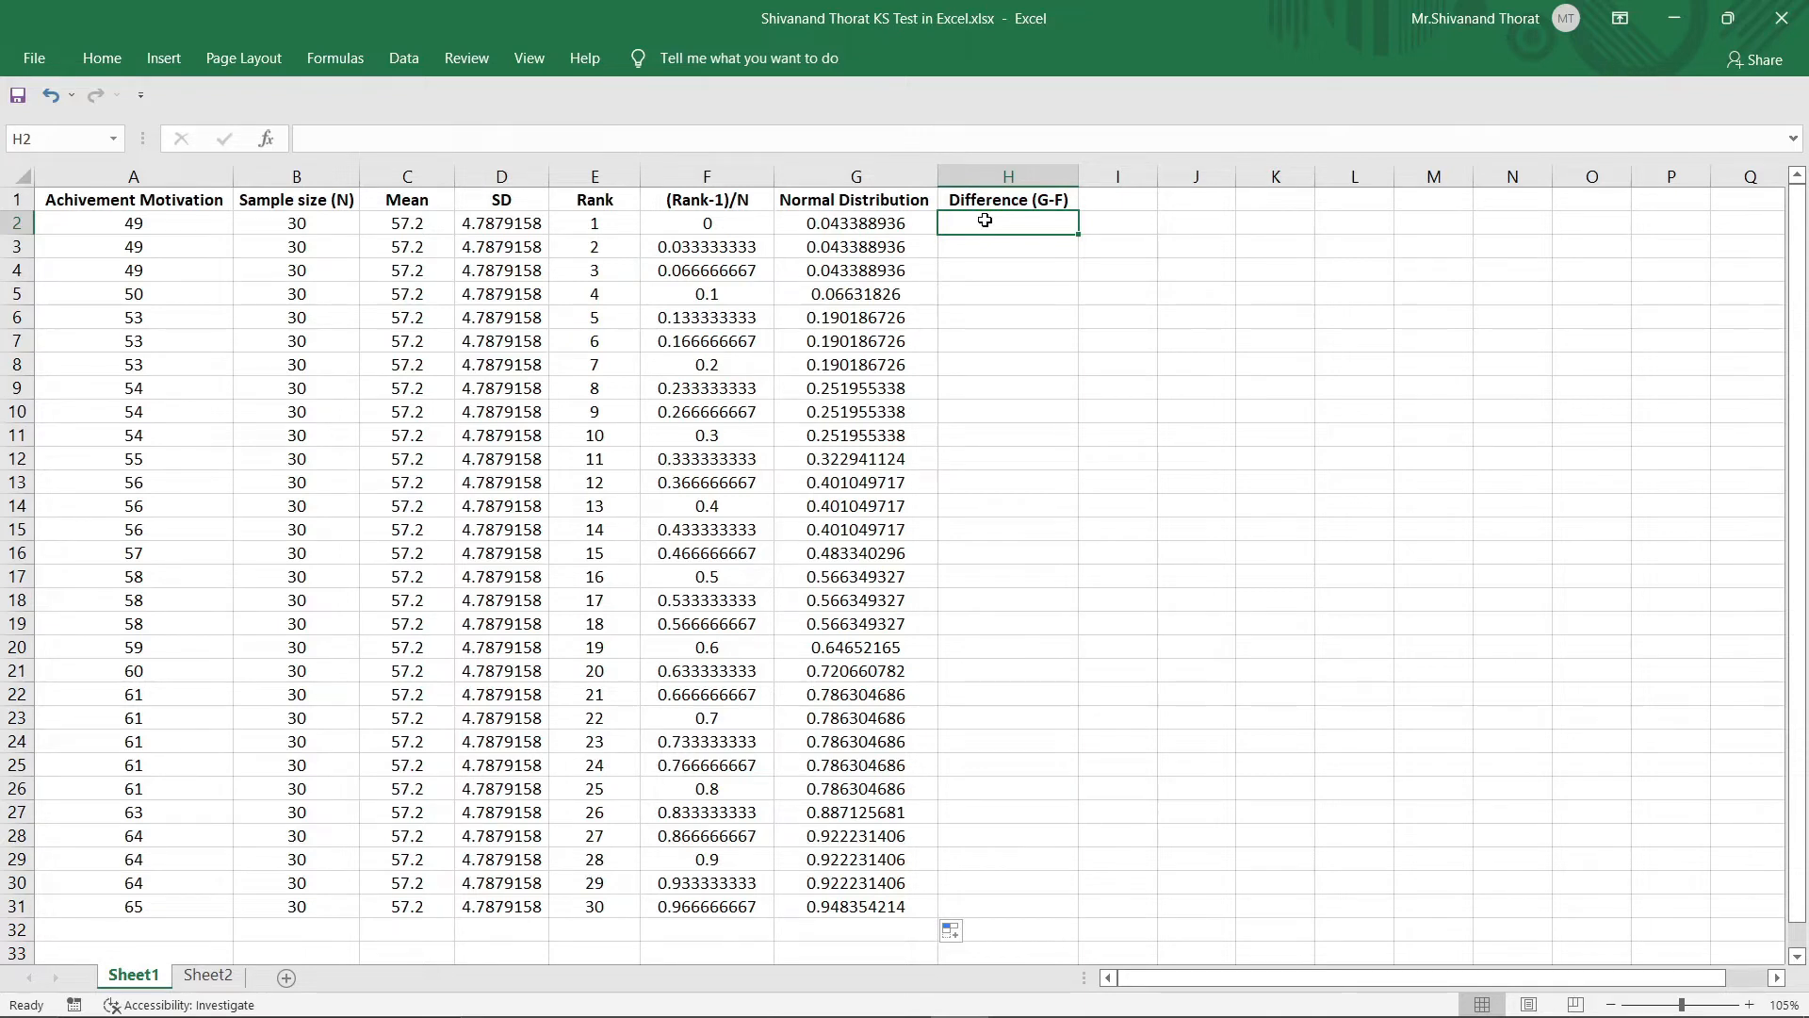
pyautogui.write('=')
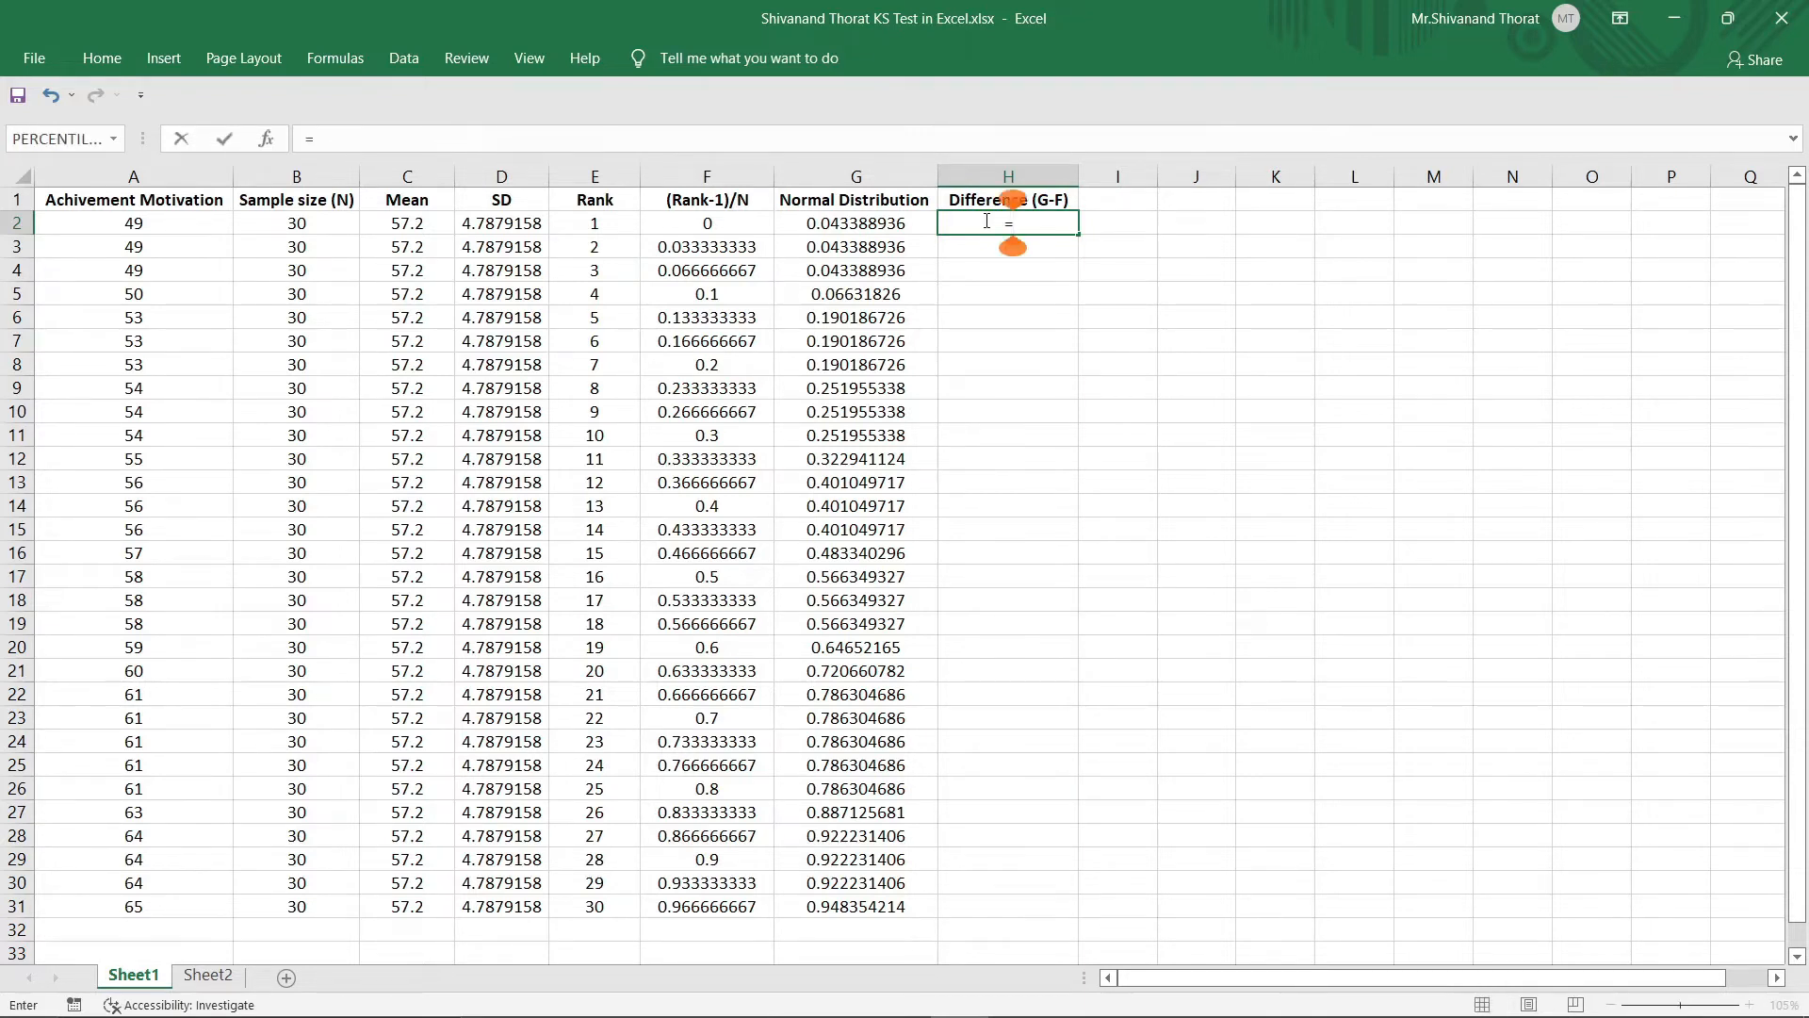
pyautogui.click(886, 223)
pyautogui.write('-')
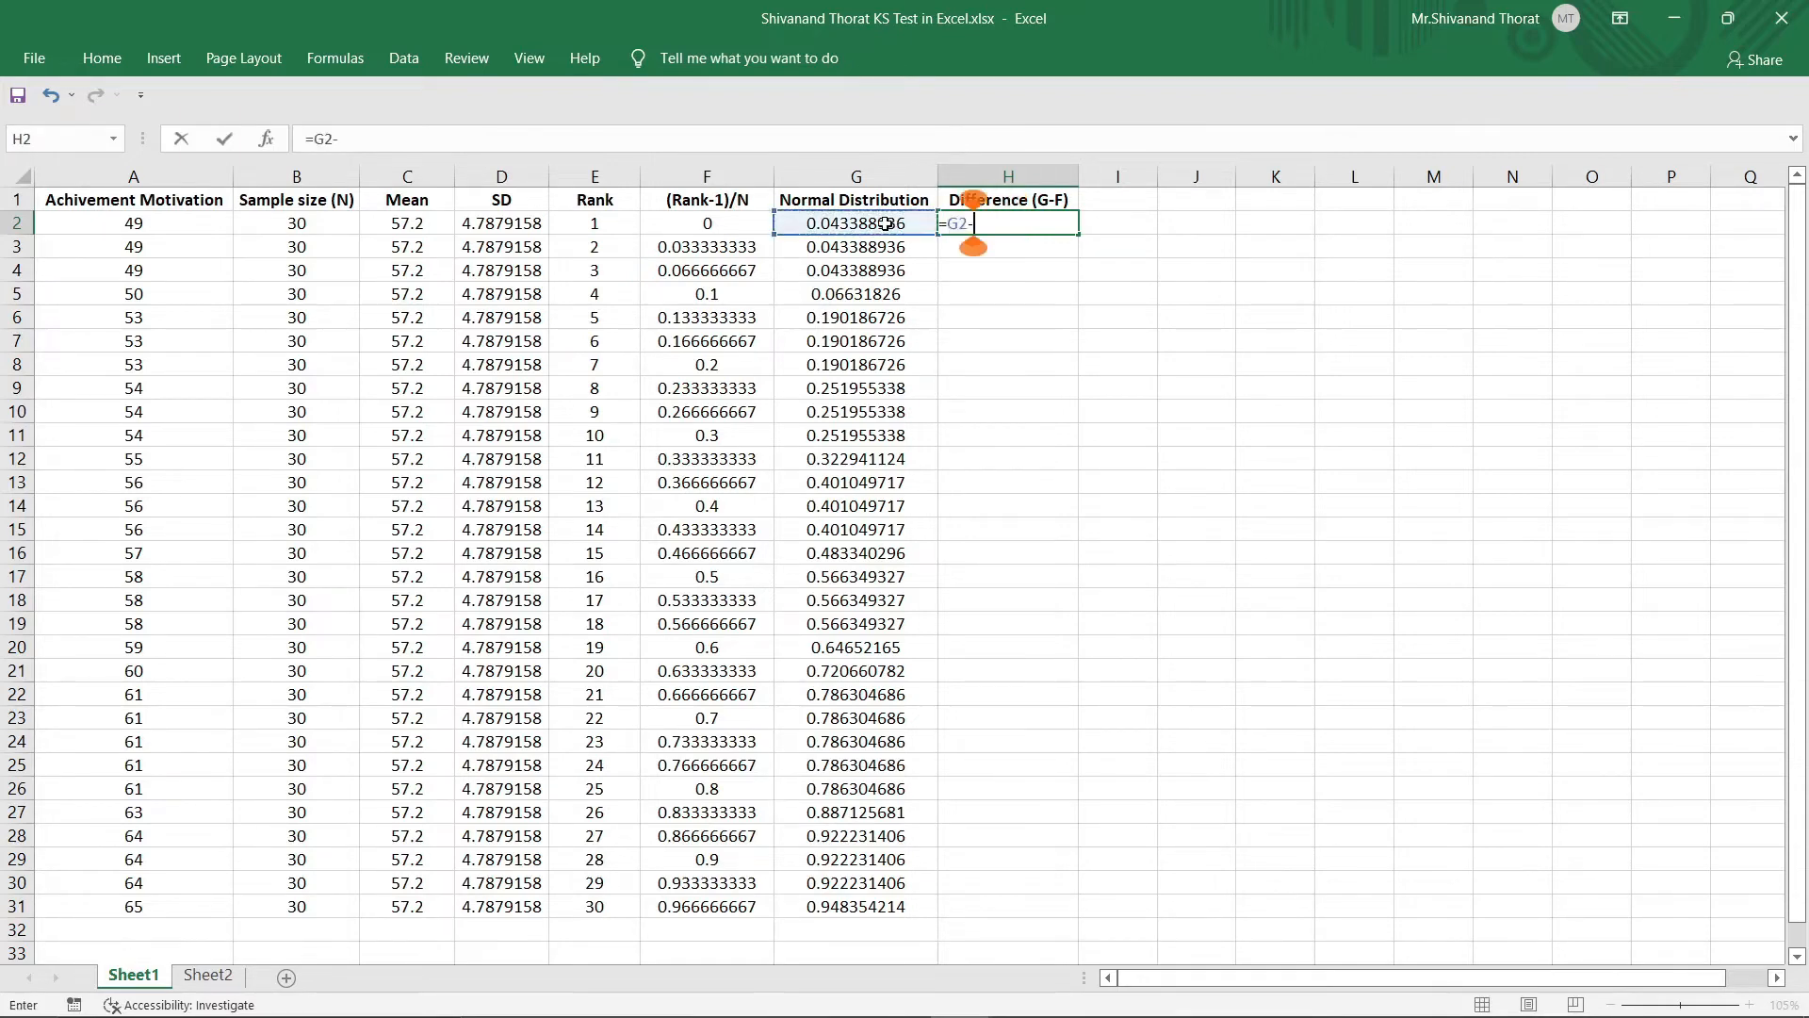
pyautogui.click(739, 220)
pyautogui.press('Return')
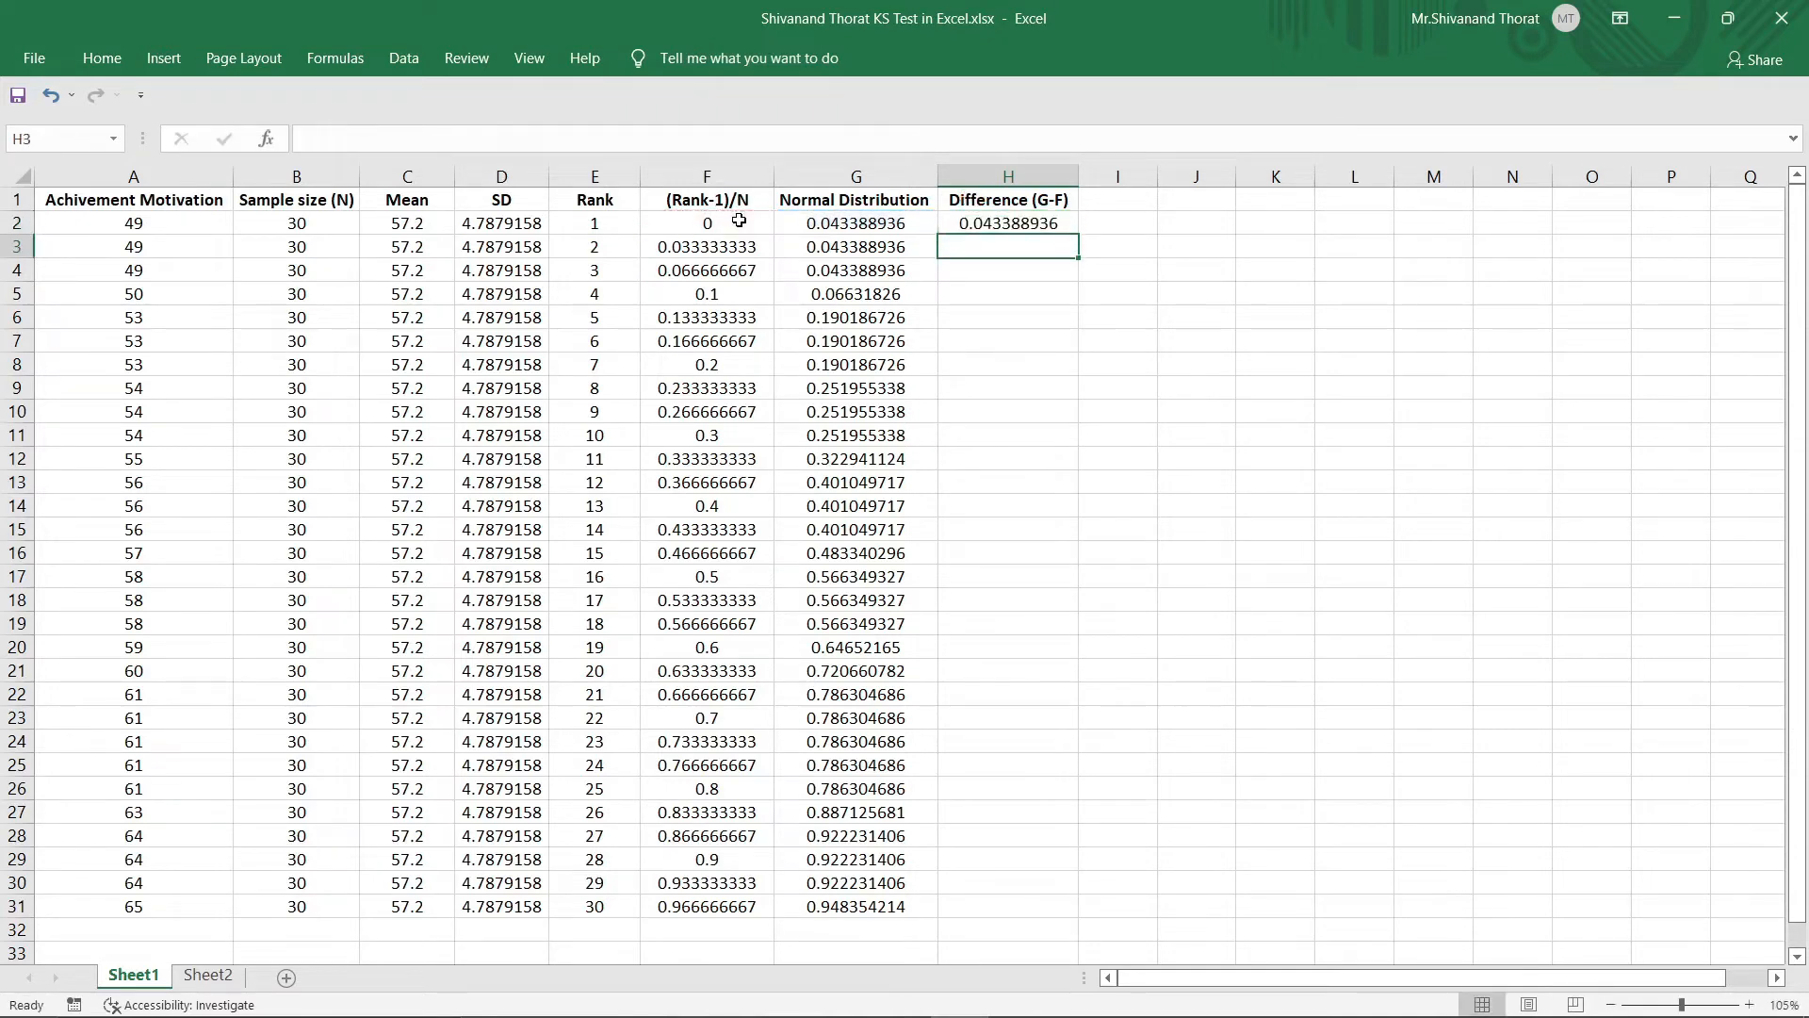
# Fill the Difference (G-F) formula from H2 down to row 31
pyautogui.click(1013, 224)
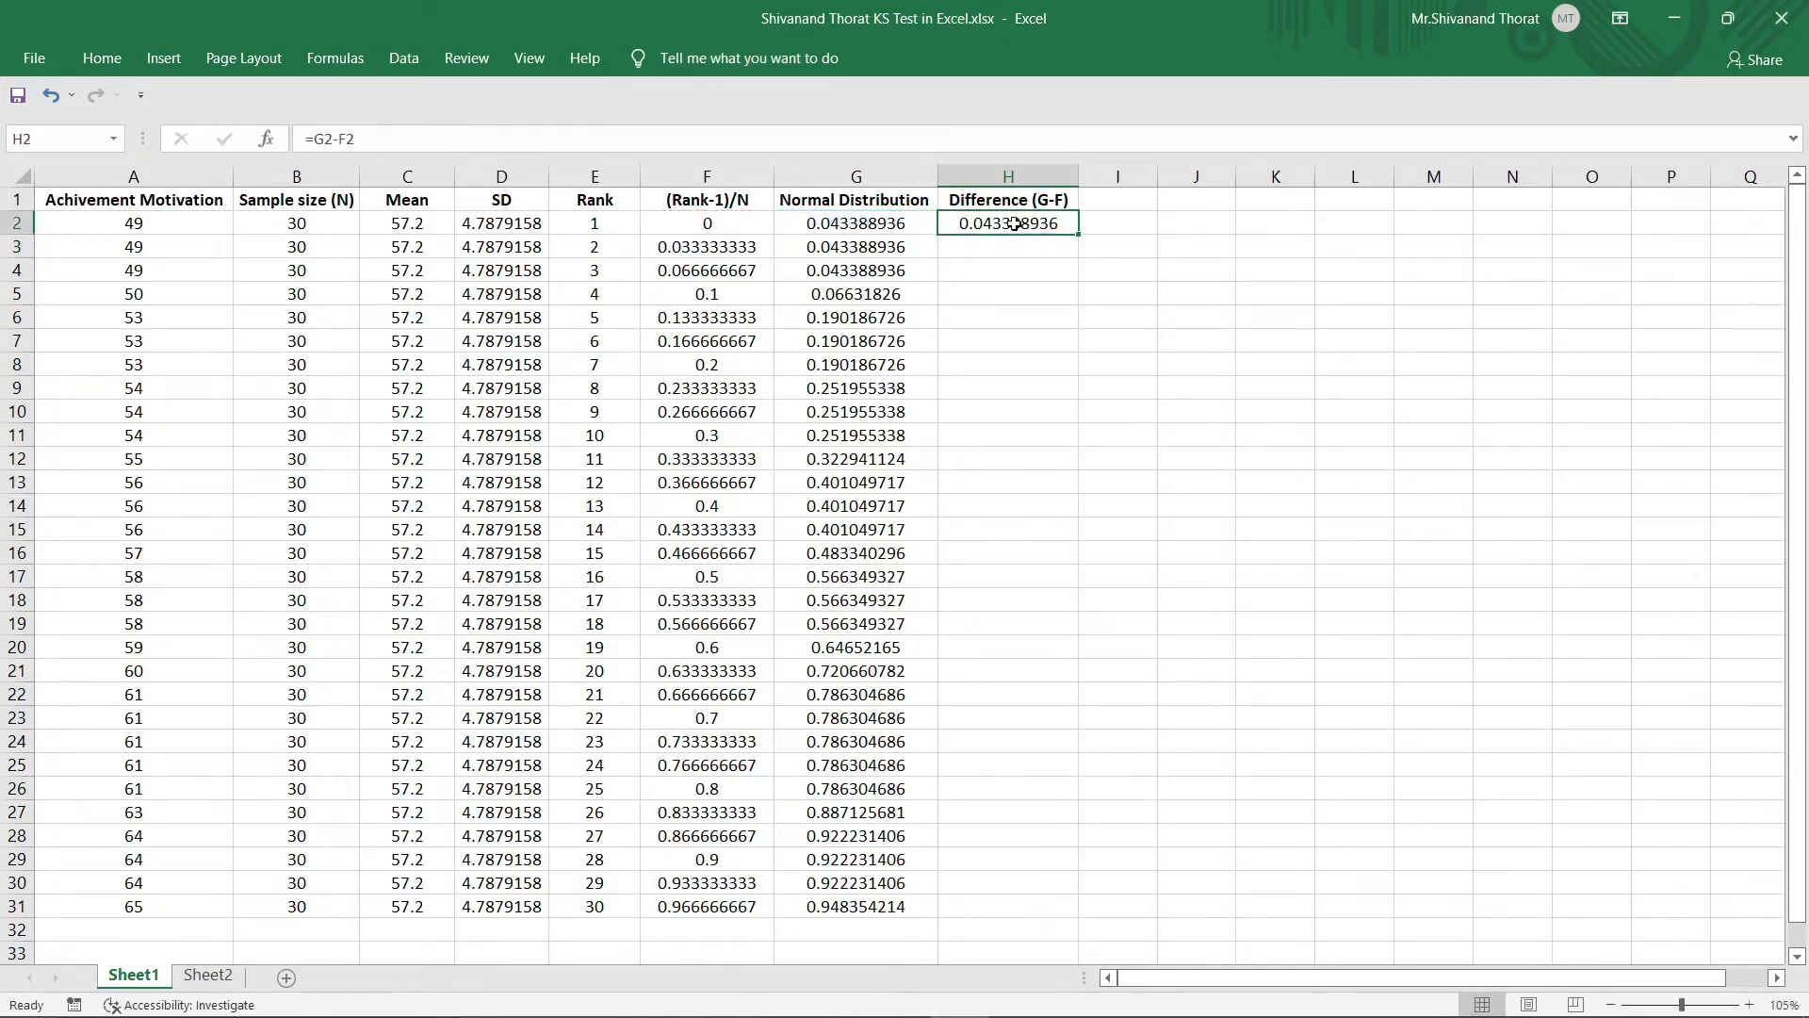
pyautogui.doubleClick(1077, 234)
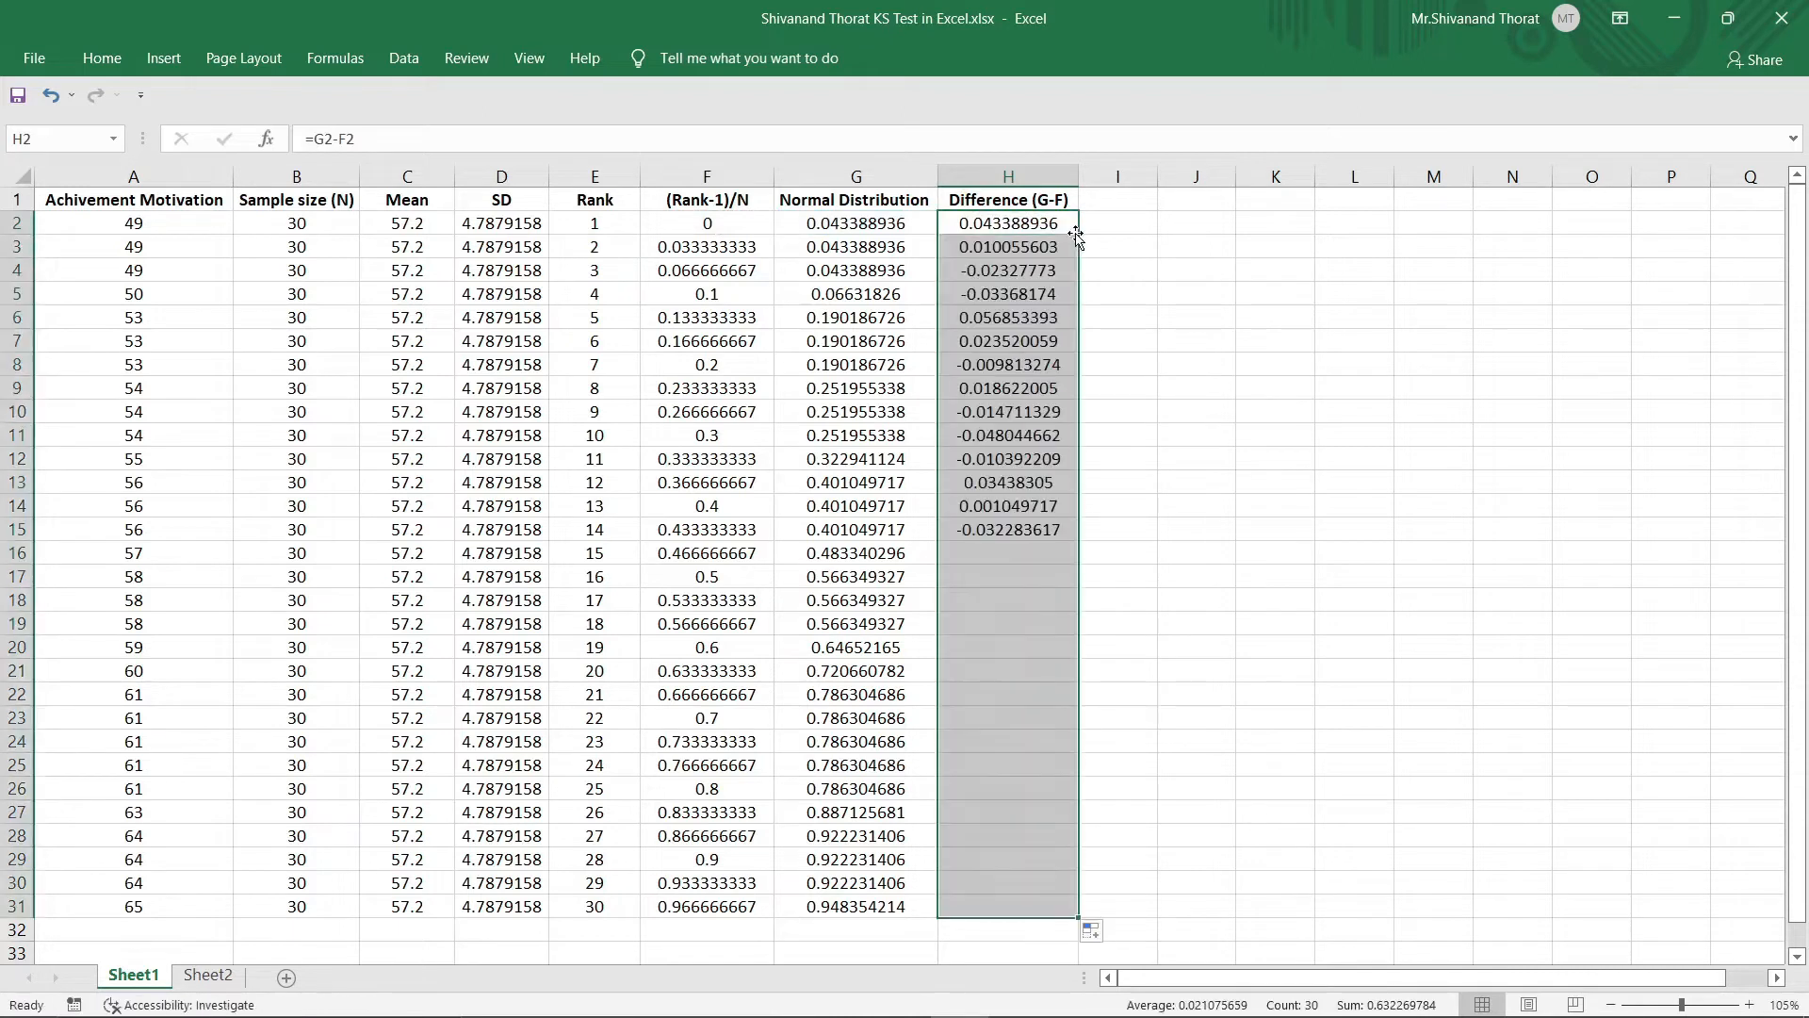
# Label J5 as KS and calculate the largest difference in K5 with =MAX(H2:H31)
pyautogui.click(1199, 294)
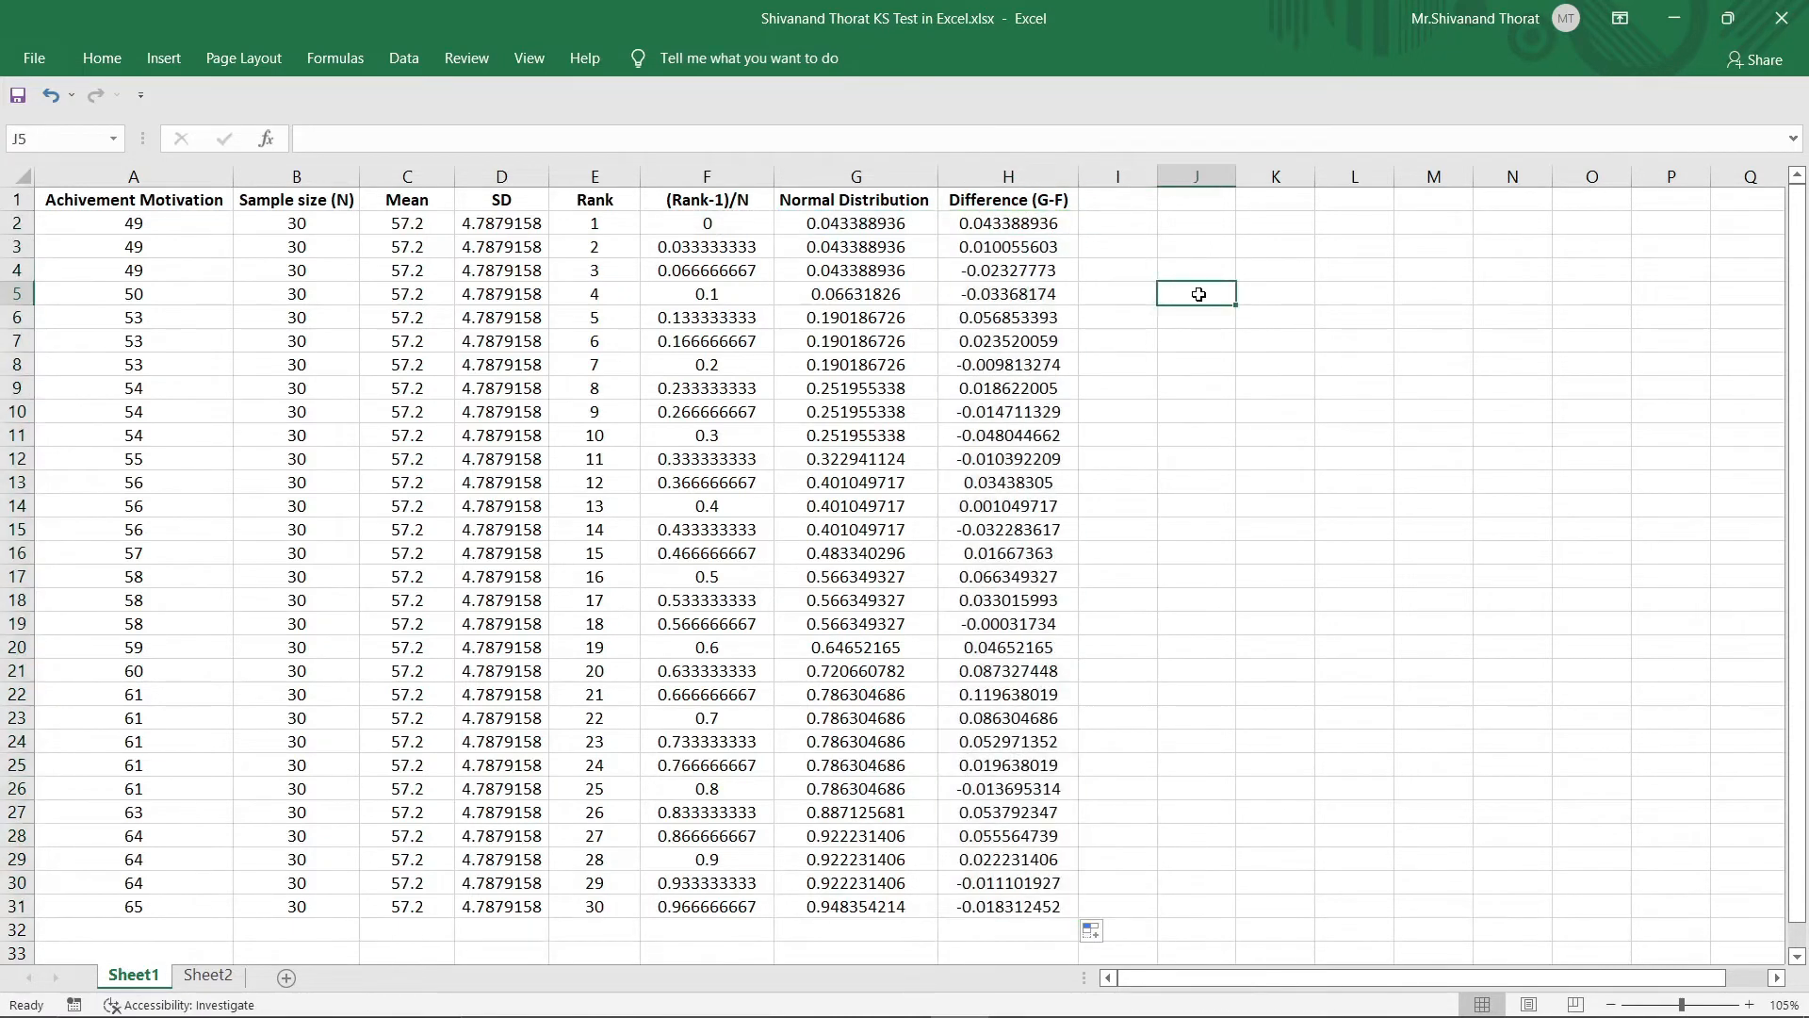
pyautogui.write('KS')
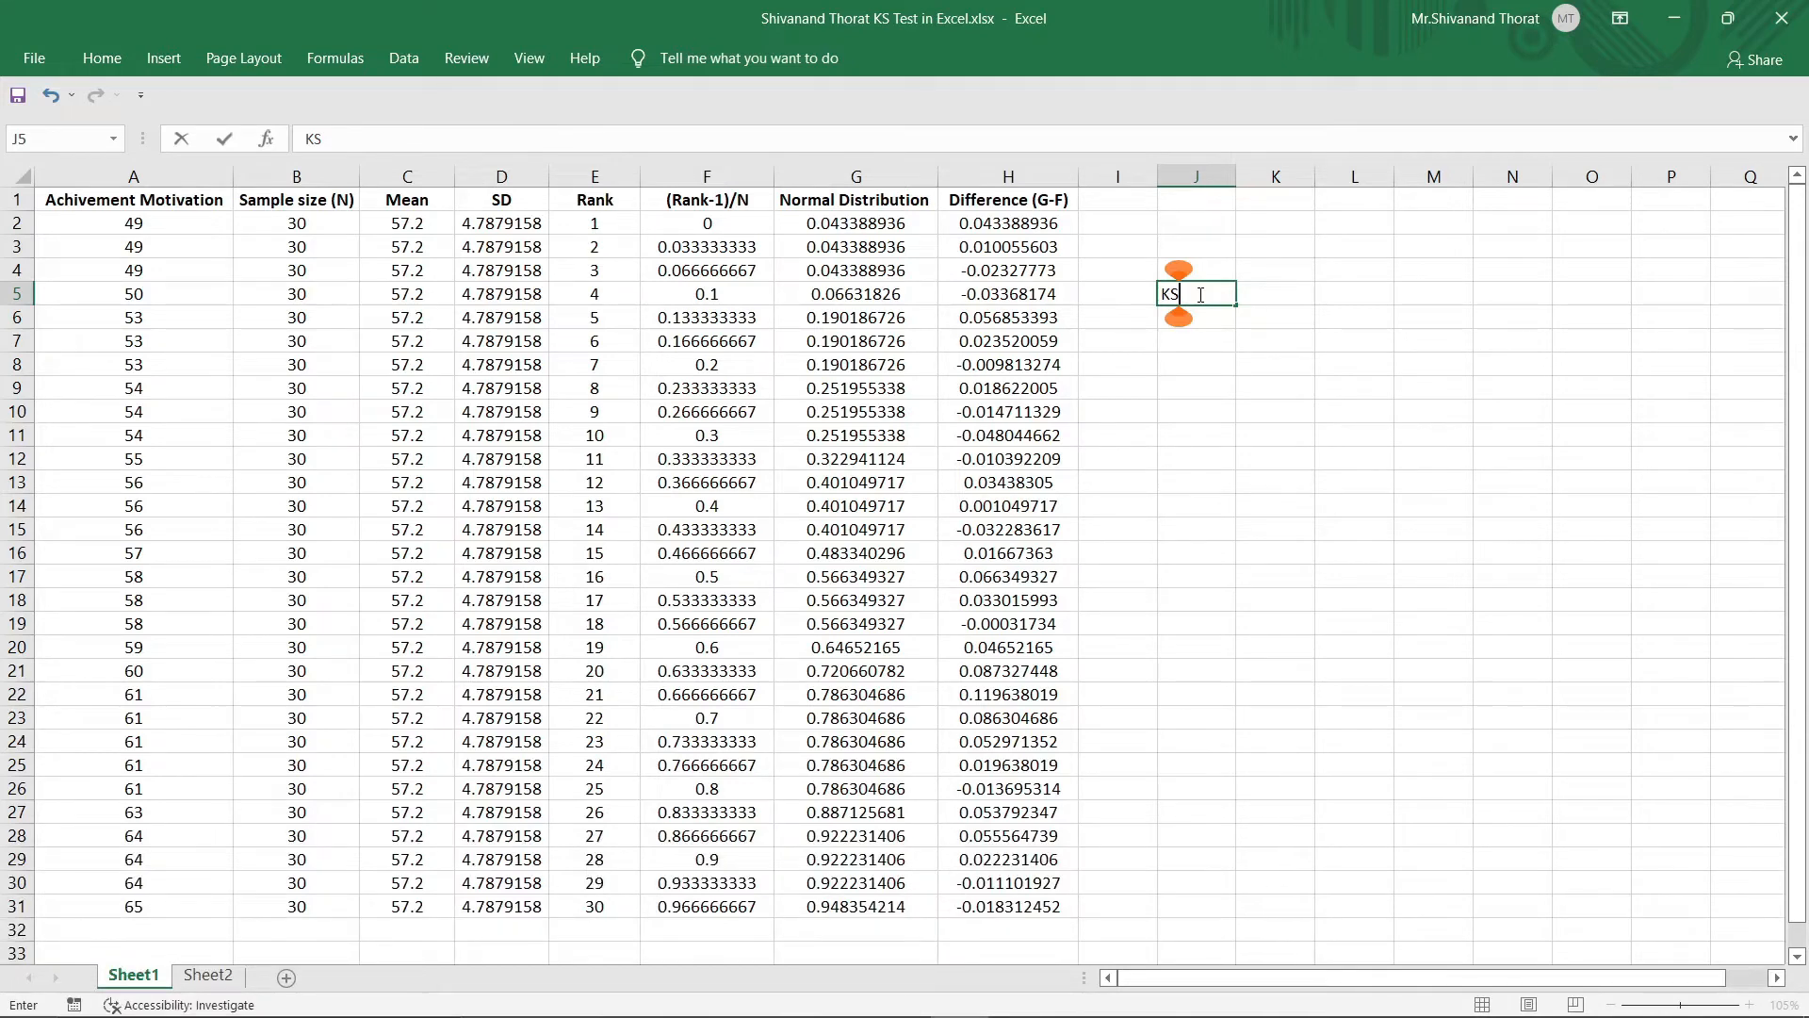
pyautogui.click(1264, 292)
pyautogui.write('=')
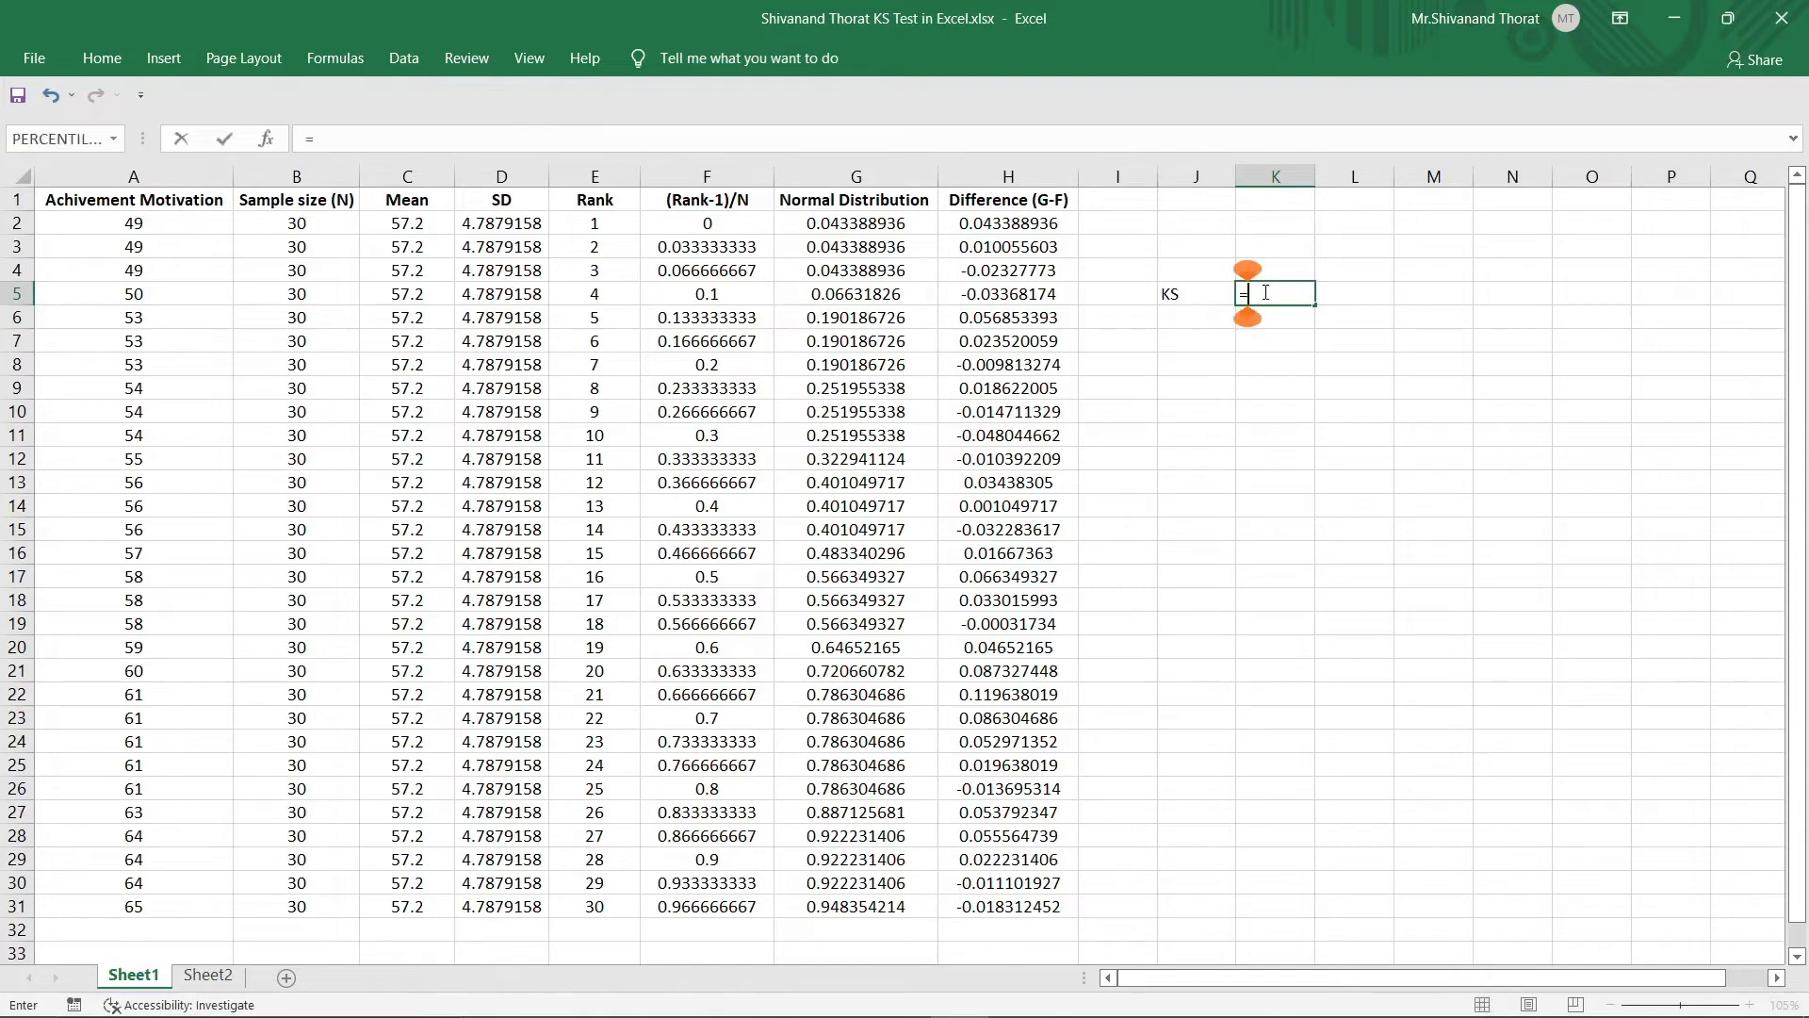
pyautogui.write('max')
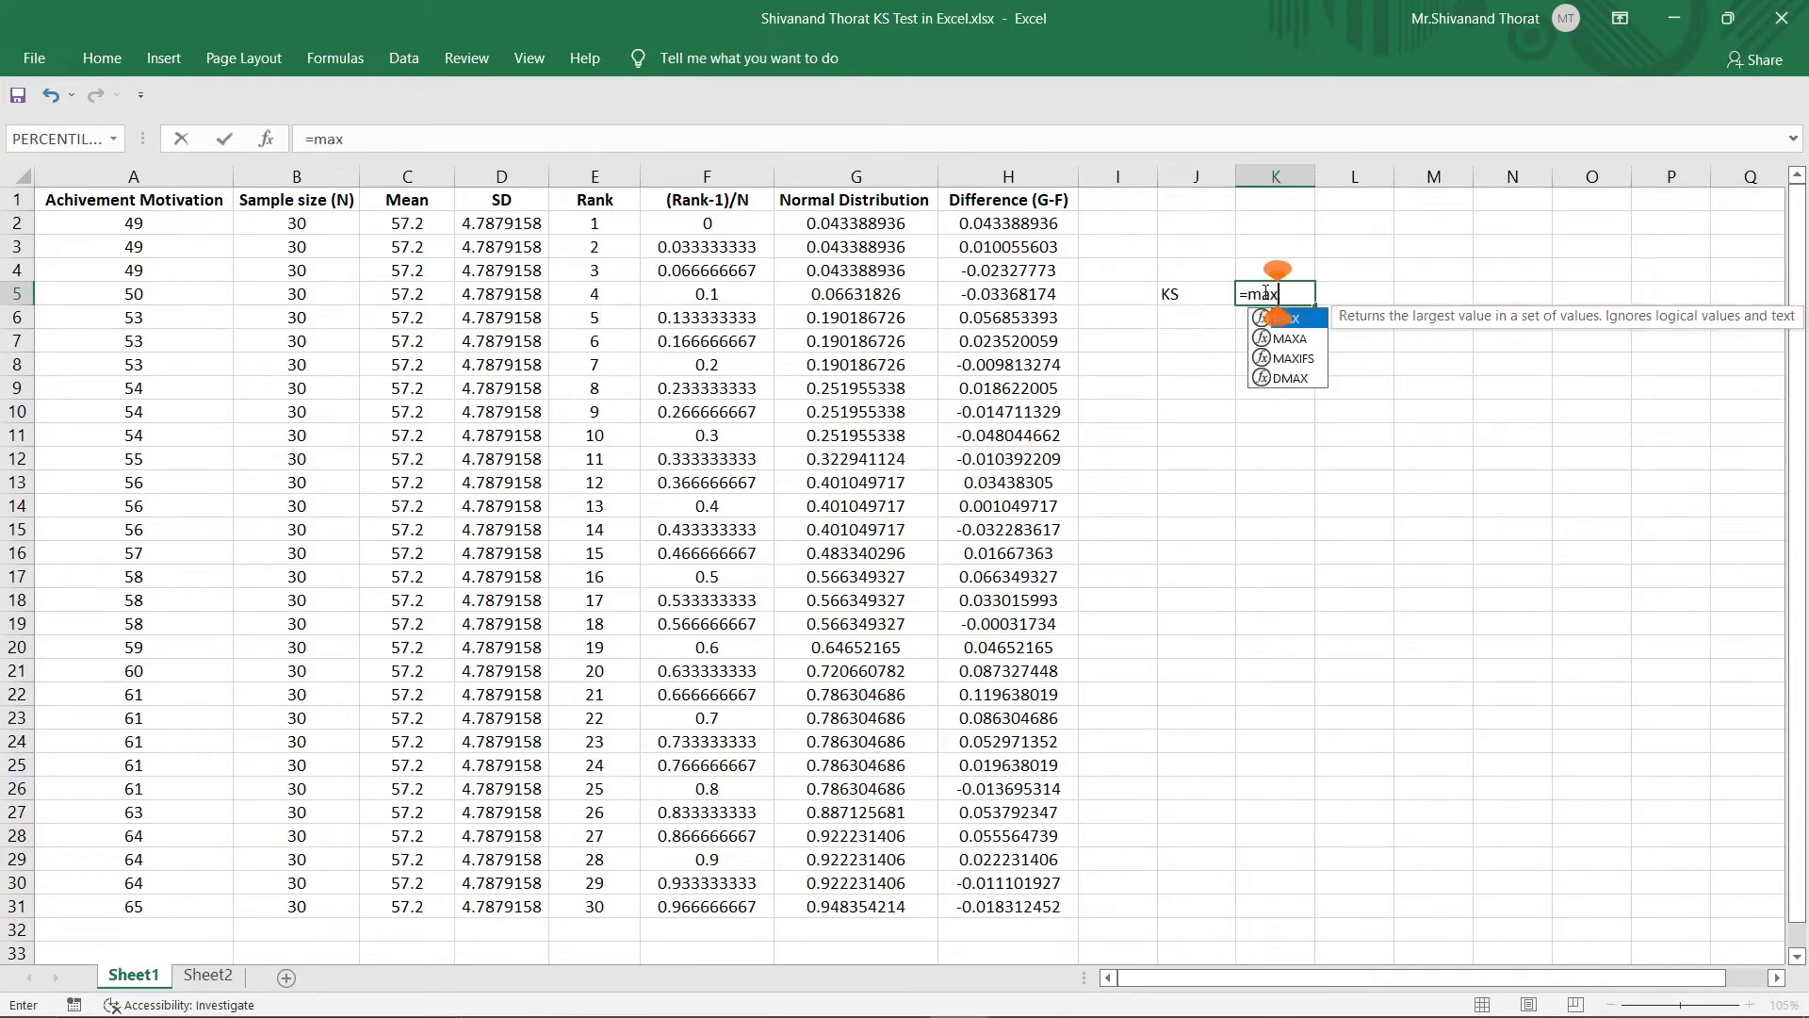
pyautogui.doubleClick(1318, 325)
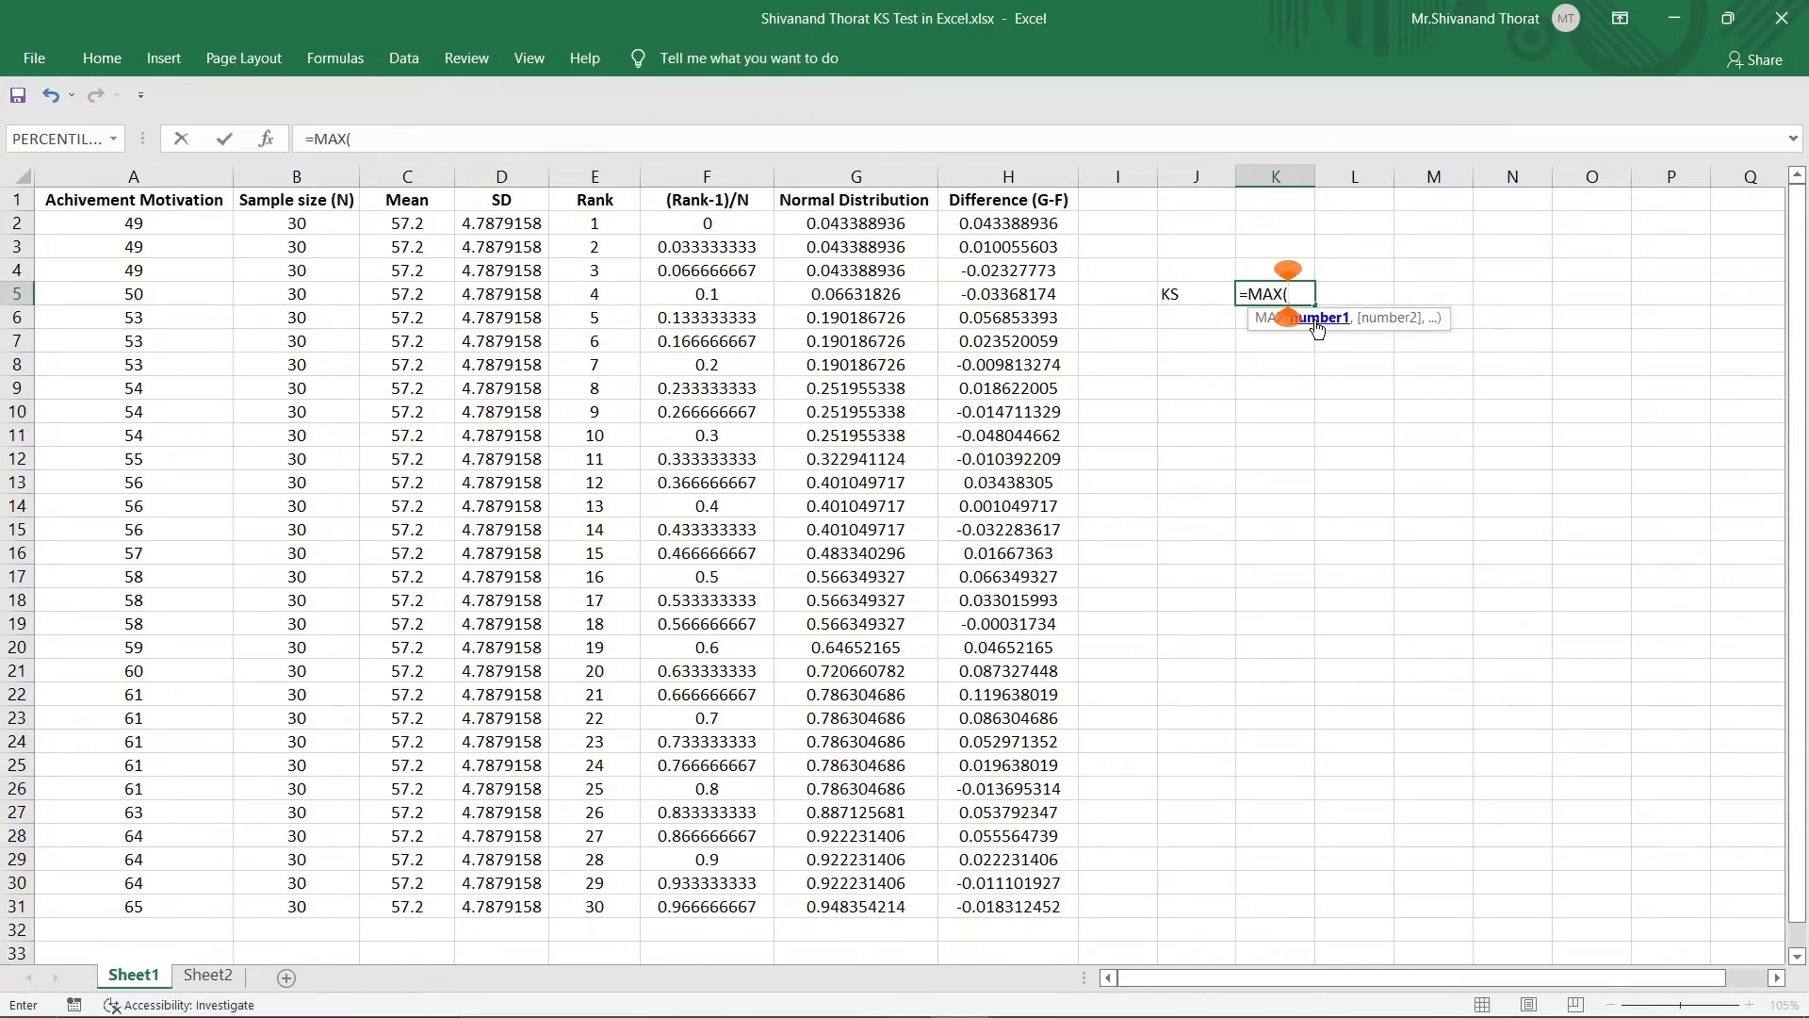
pyautogui.click(1026, 223)
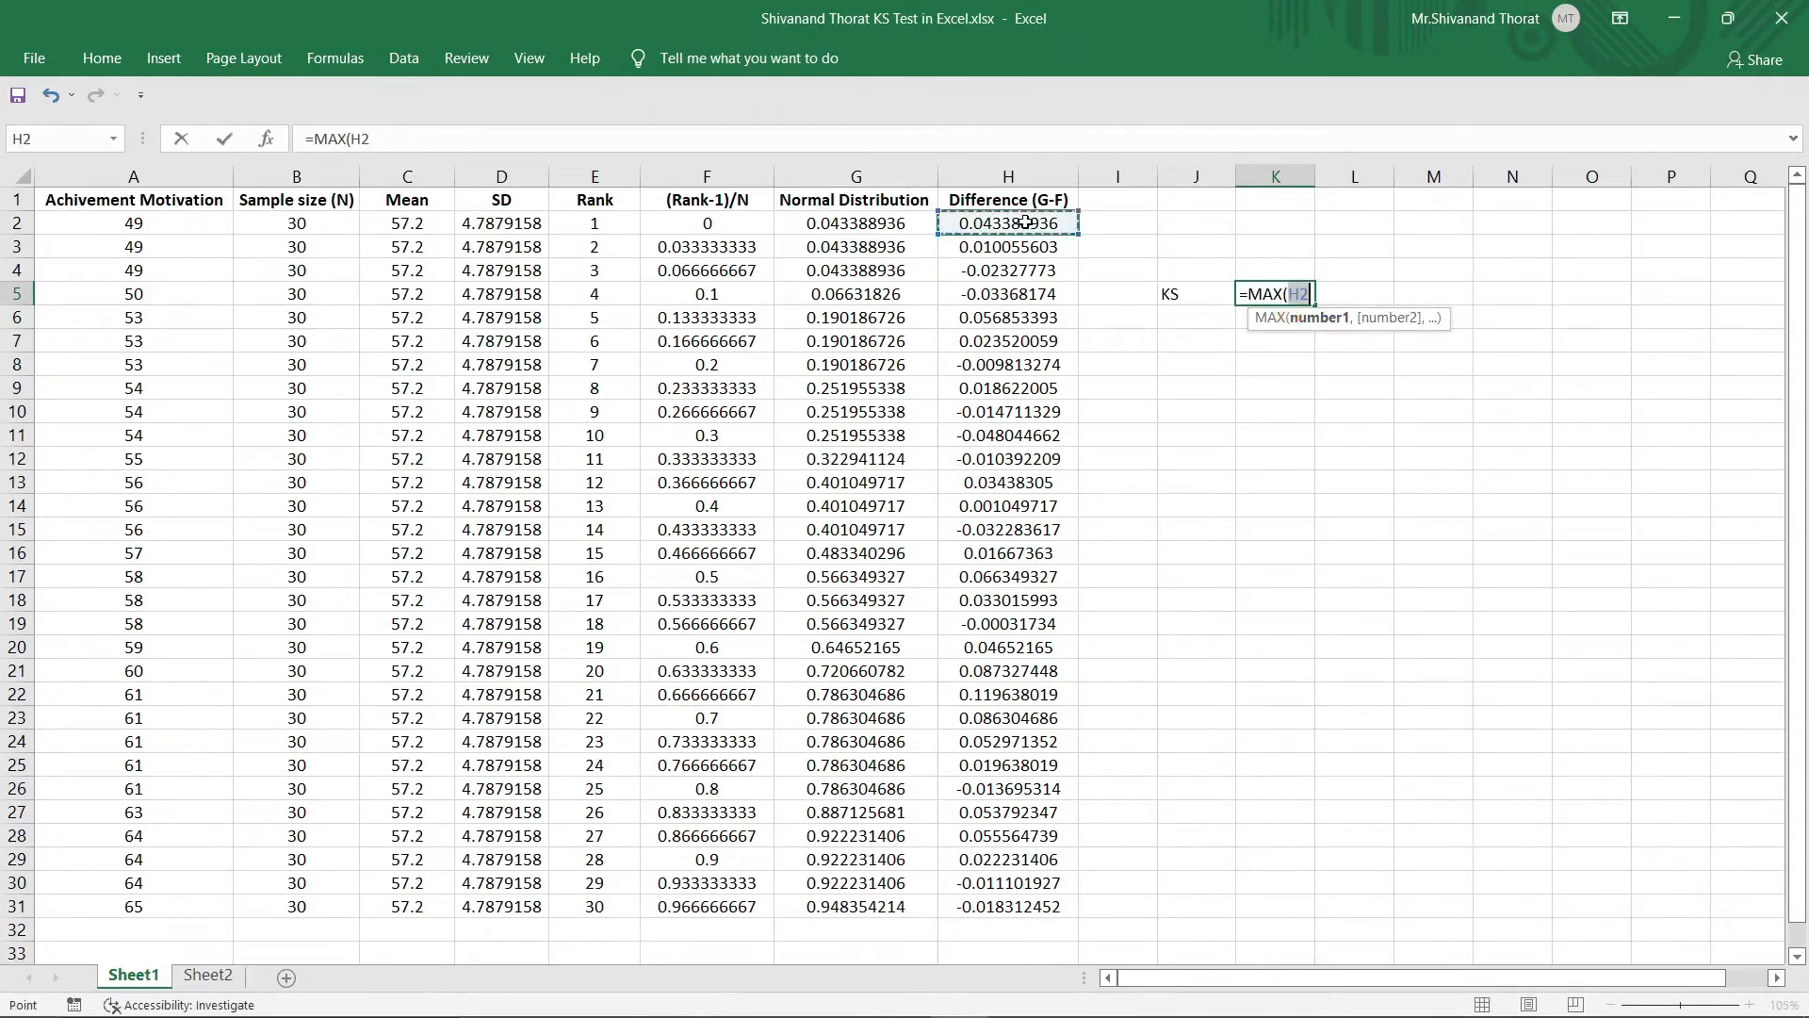
pyautogui.moveTo(1025, 223); pyautogui.dragTo(991, 910)
pyautogui.press('Return')
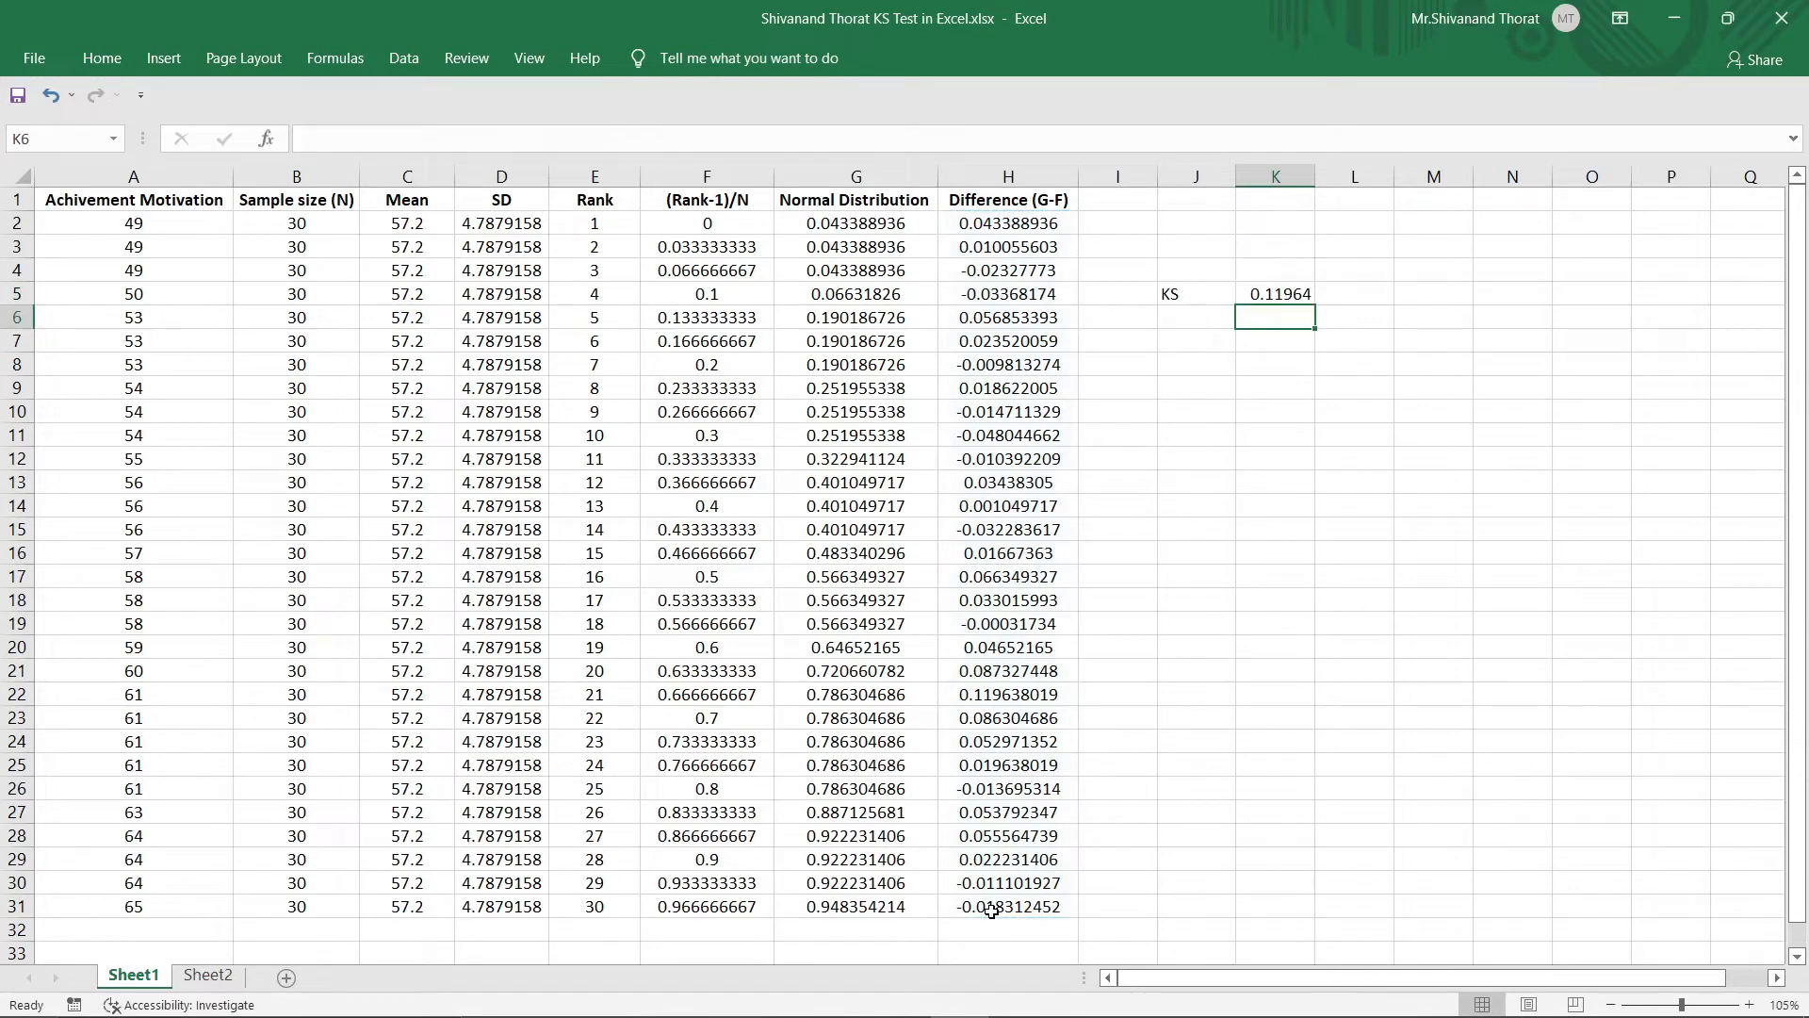
pyautogui.click(1282, 295)
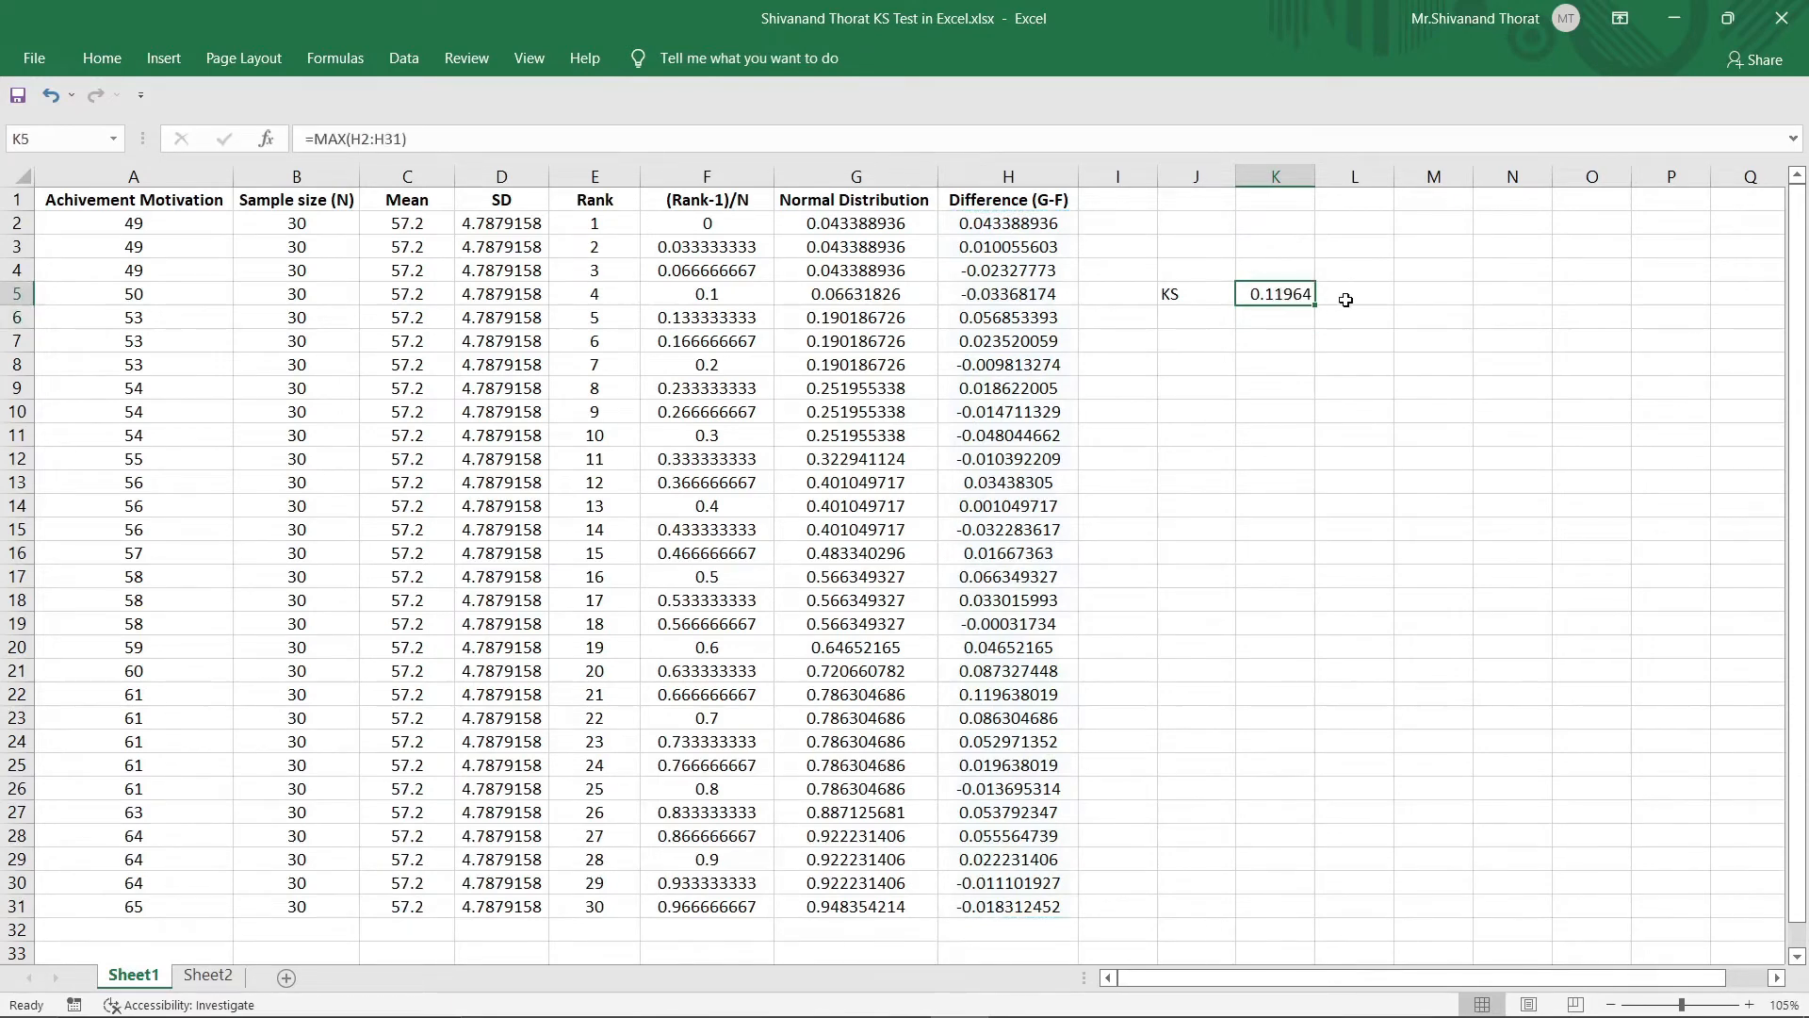
pyautogui.click(1209, 295)
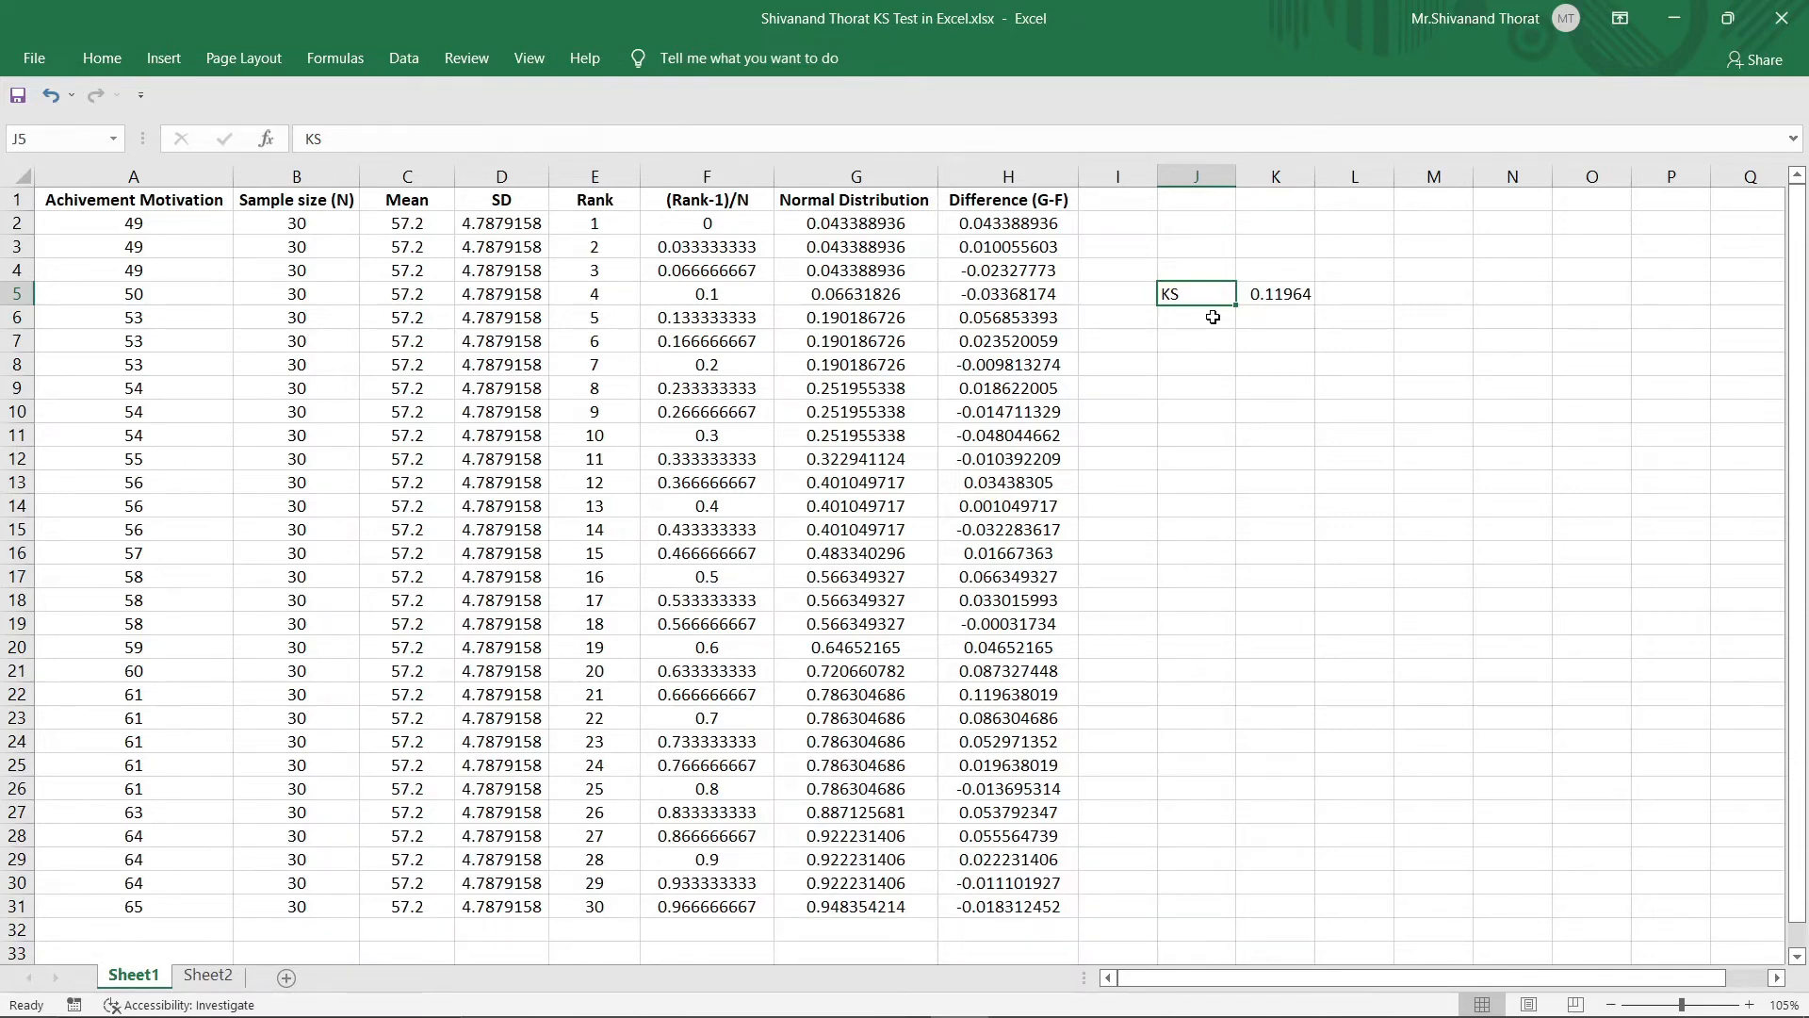
# Look up the critical value for n = 30 at alpha 0.05 in the table on Sheet2
pyautogui.click(206, 977)
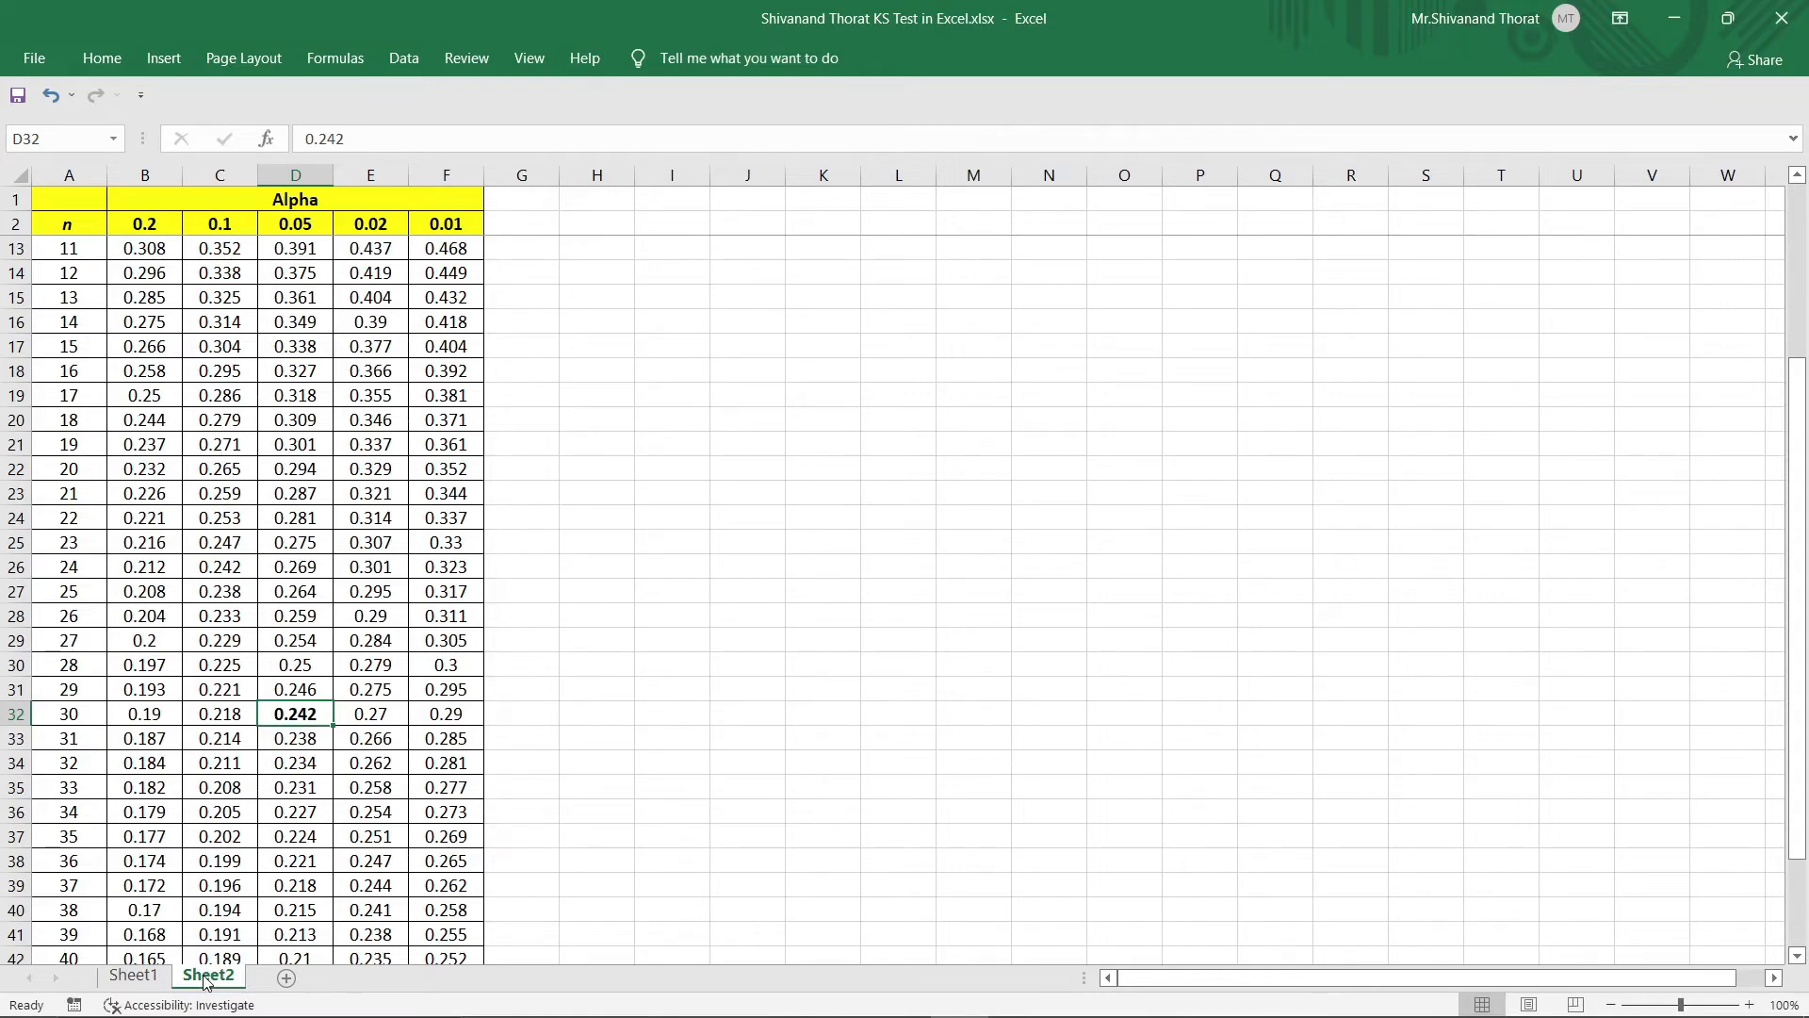
pyautogui.click(300, 177)
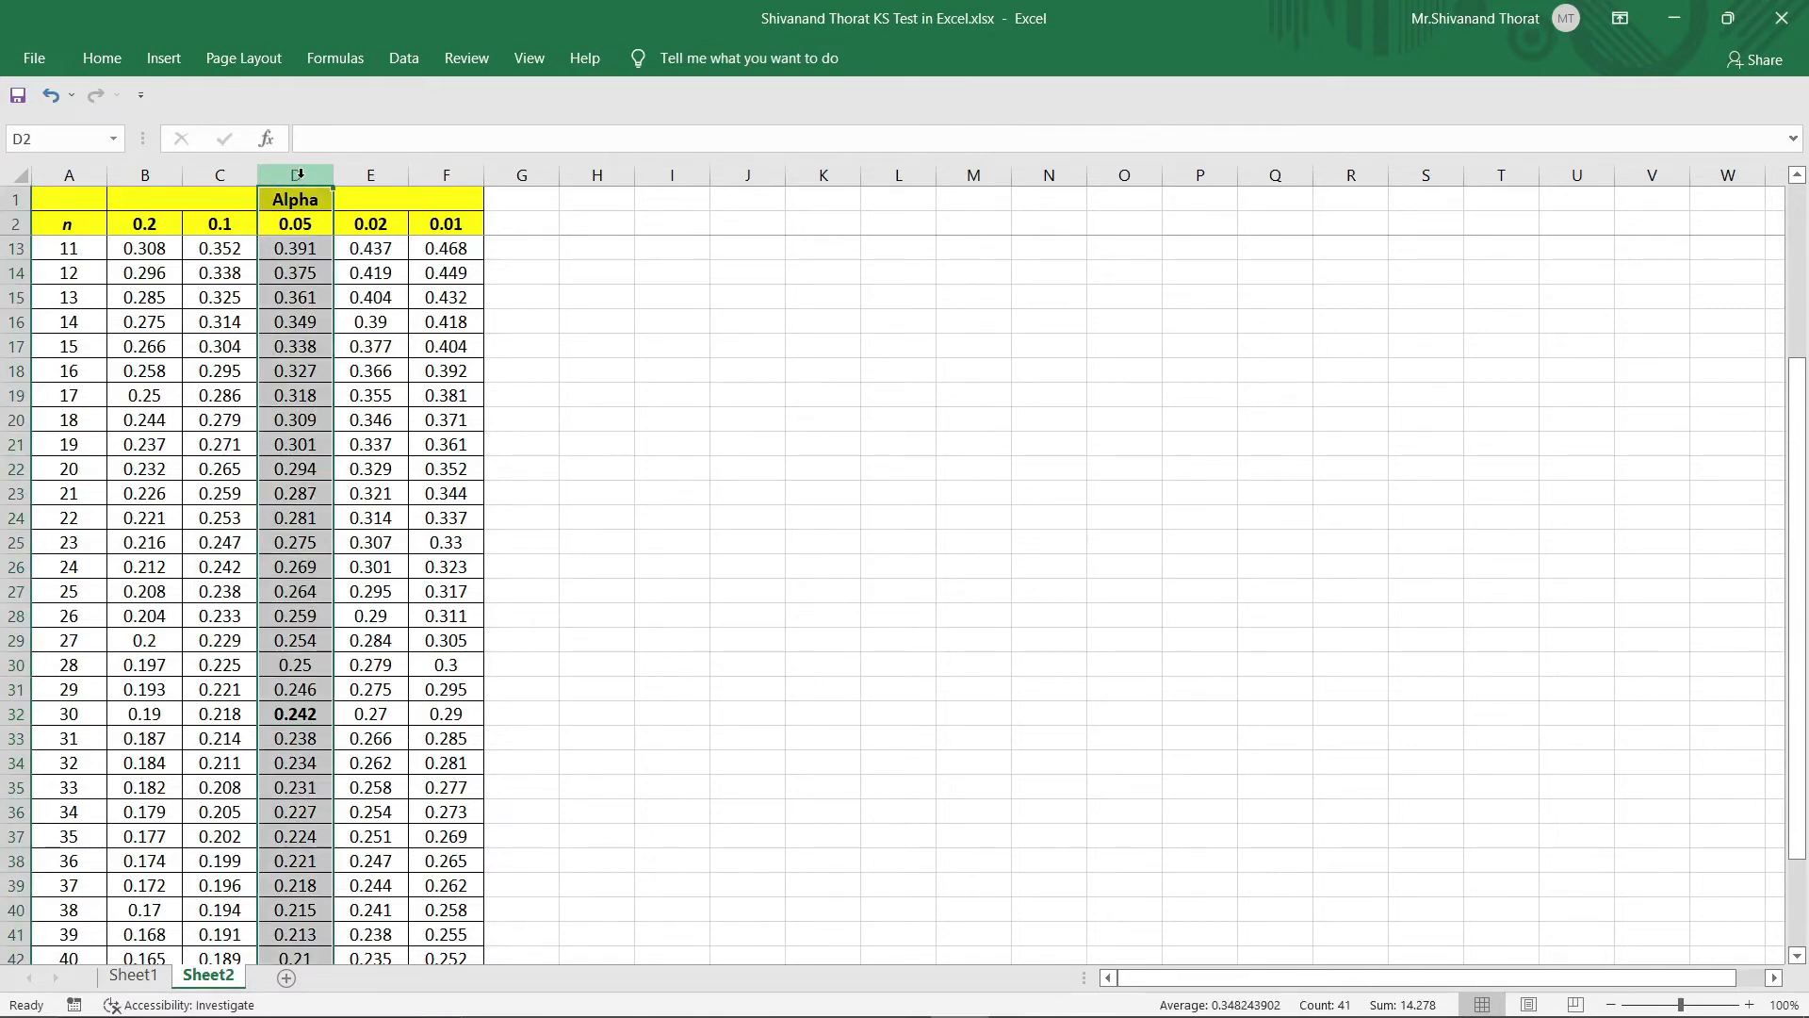
pyautogui.click(3, 715)
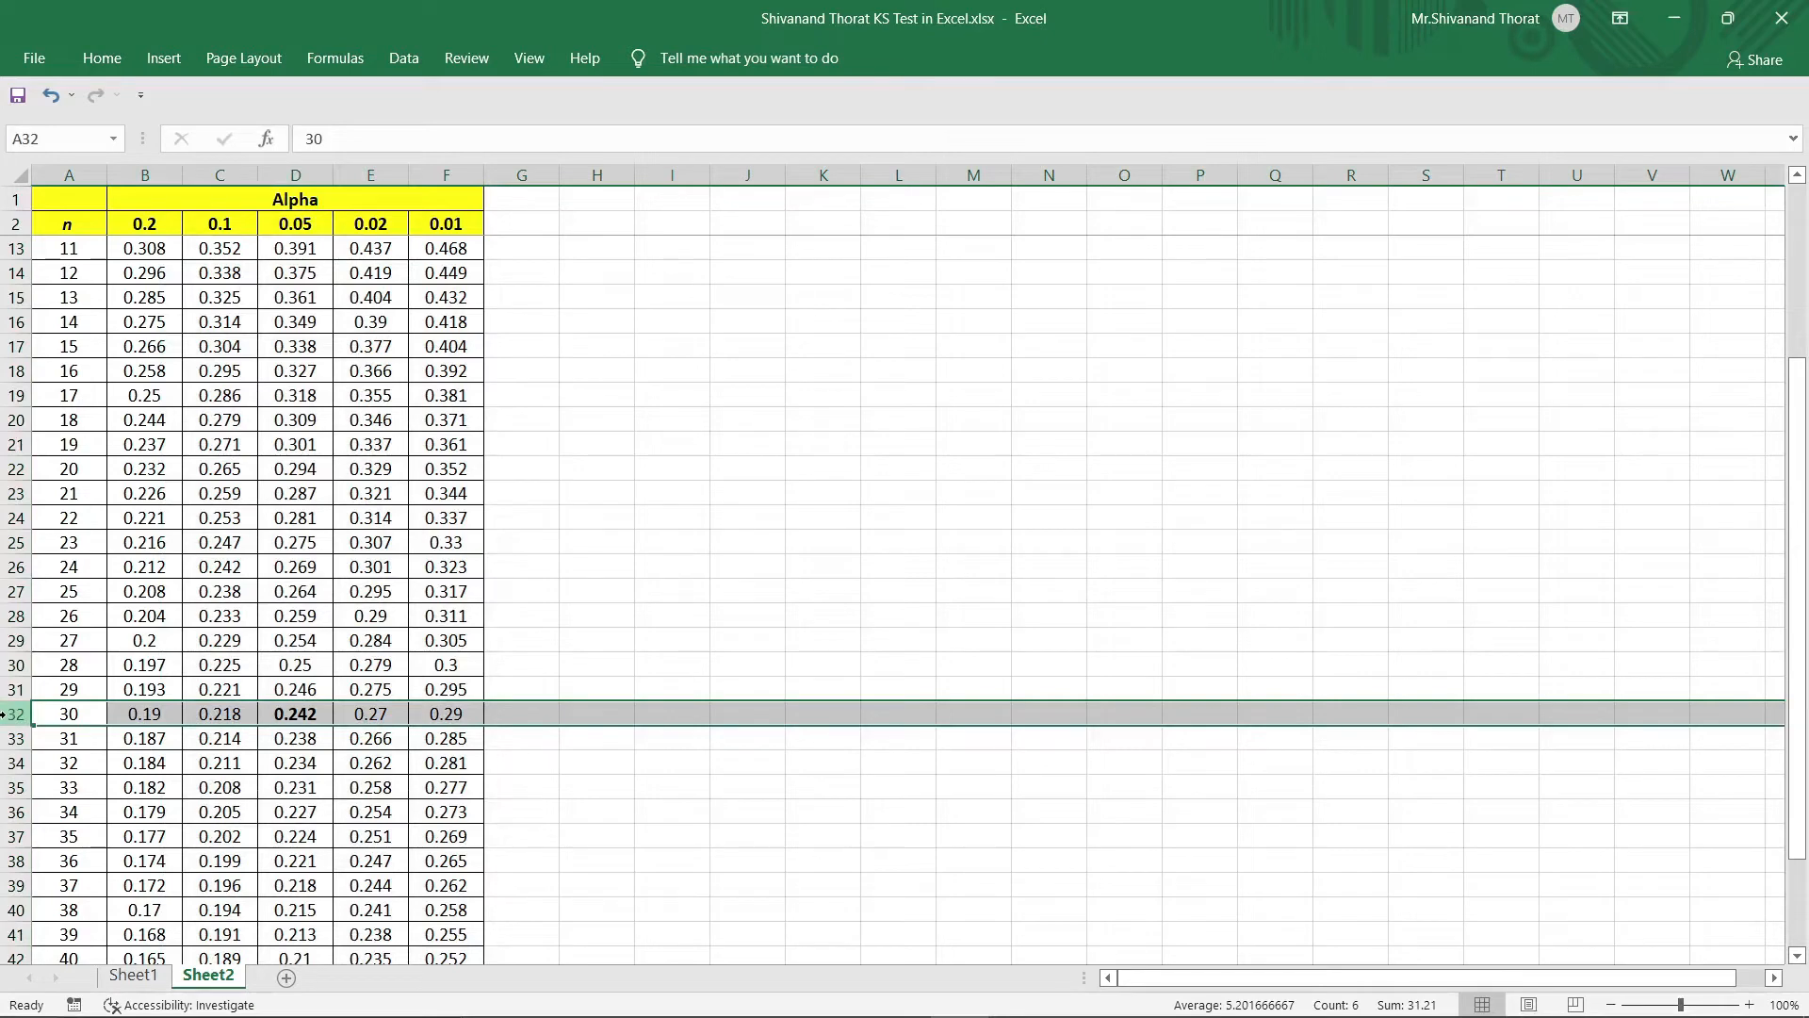
pyautogui.click(325, 716)
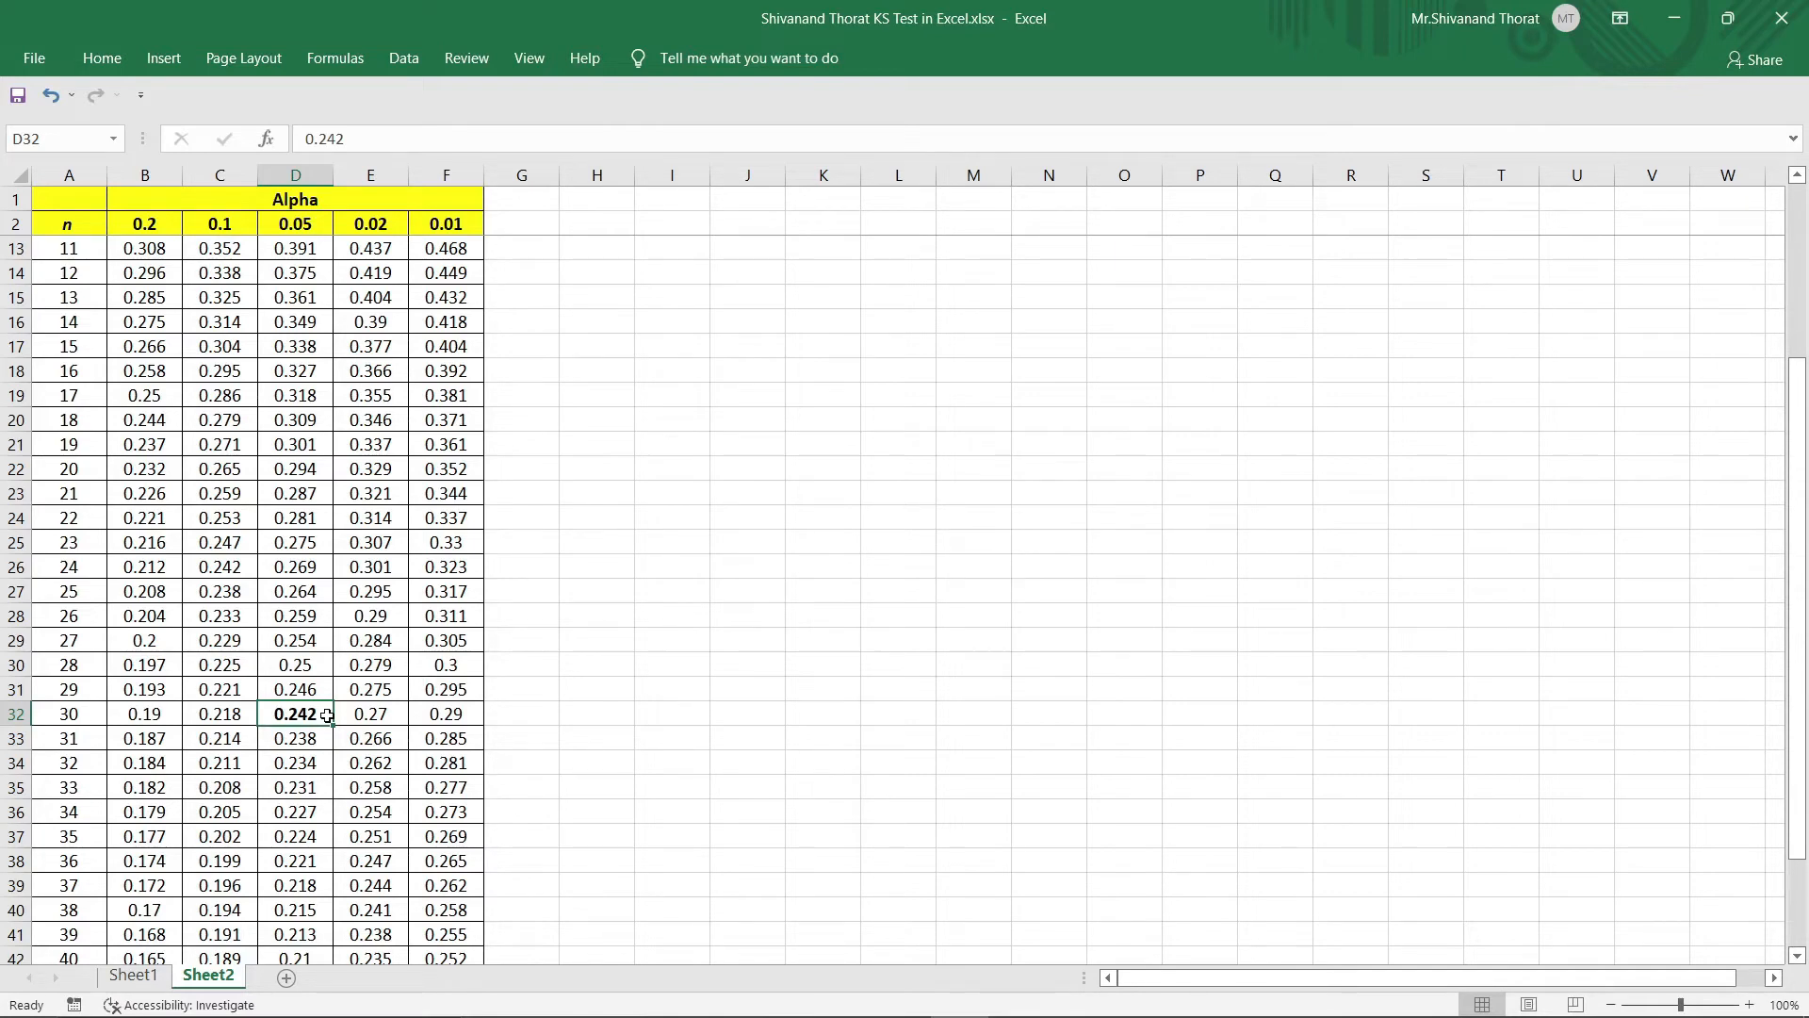
# Return to Sheet1 and make the KS label and its value in J5:K5 bold
pyautogui.click(144, 978)
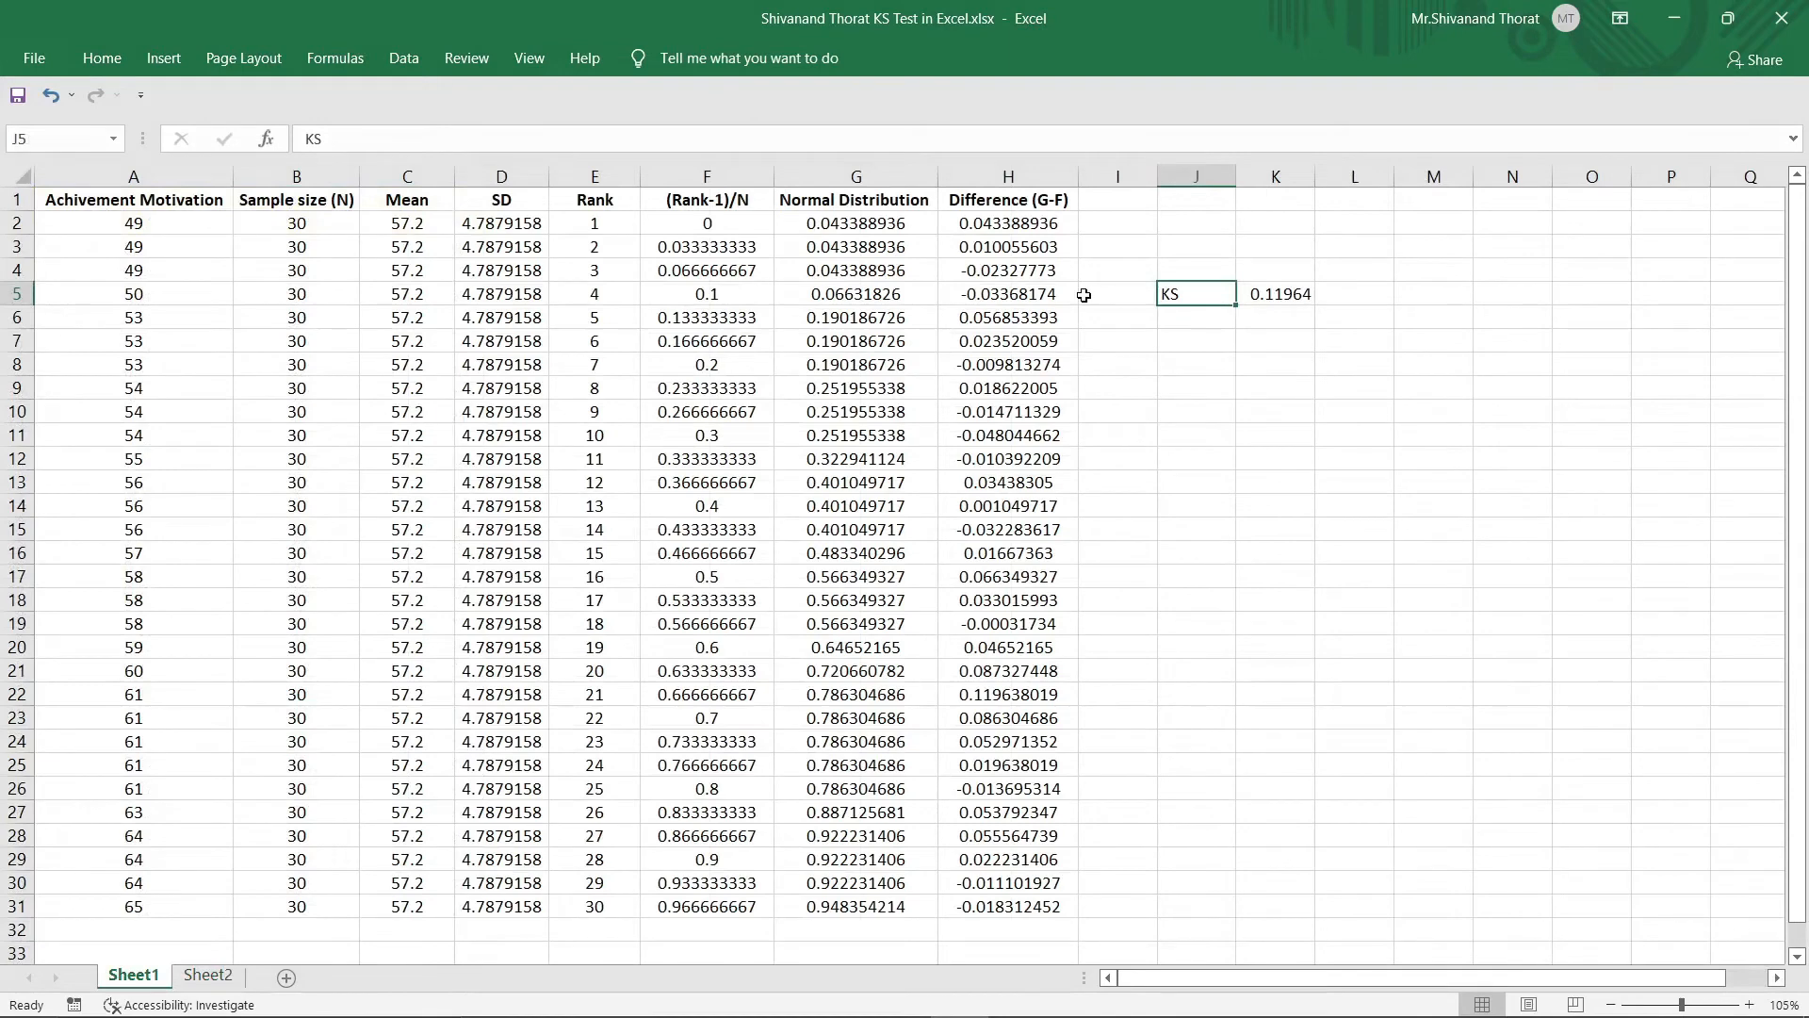
pyautogui.moveTo(1205, 297); pyautogui.dragTo(1268, 296)
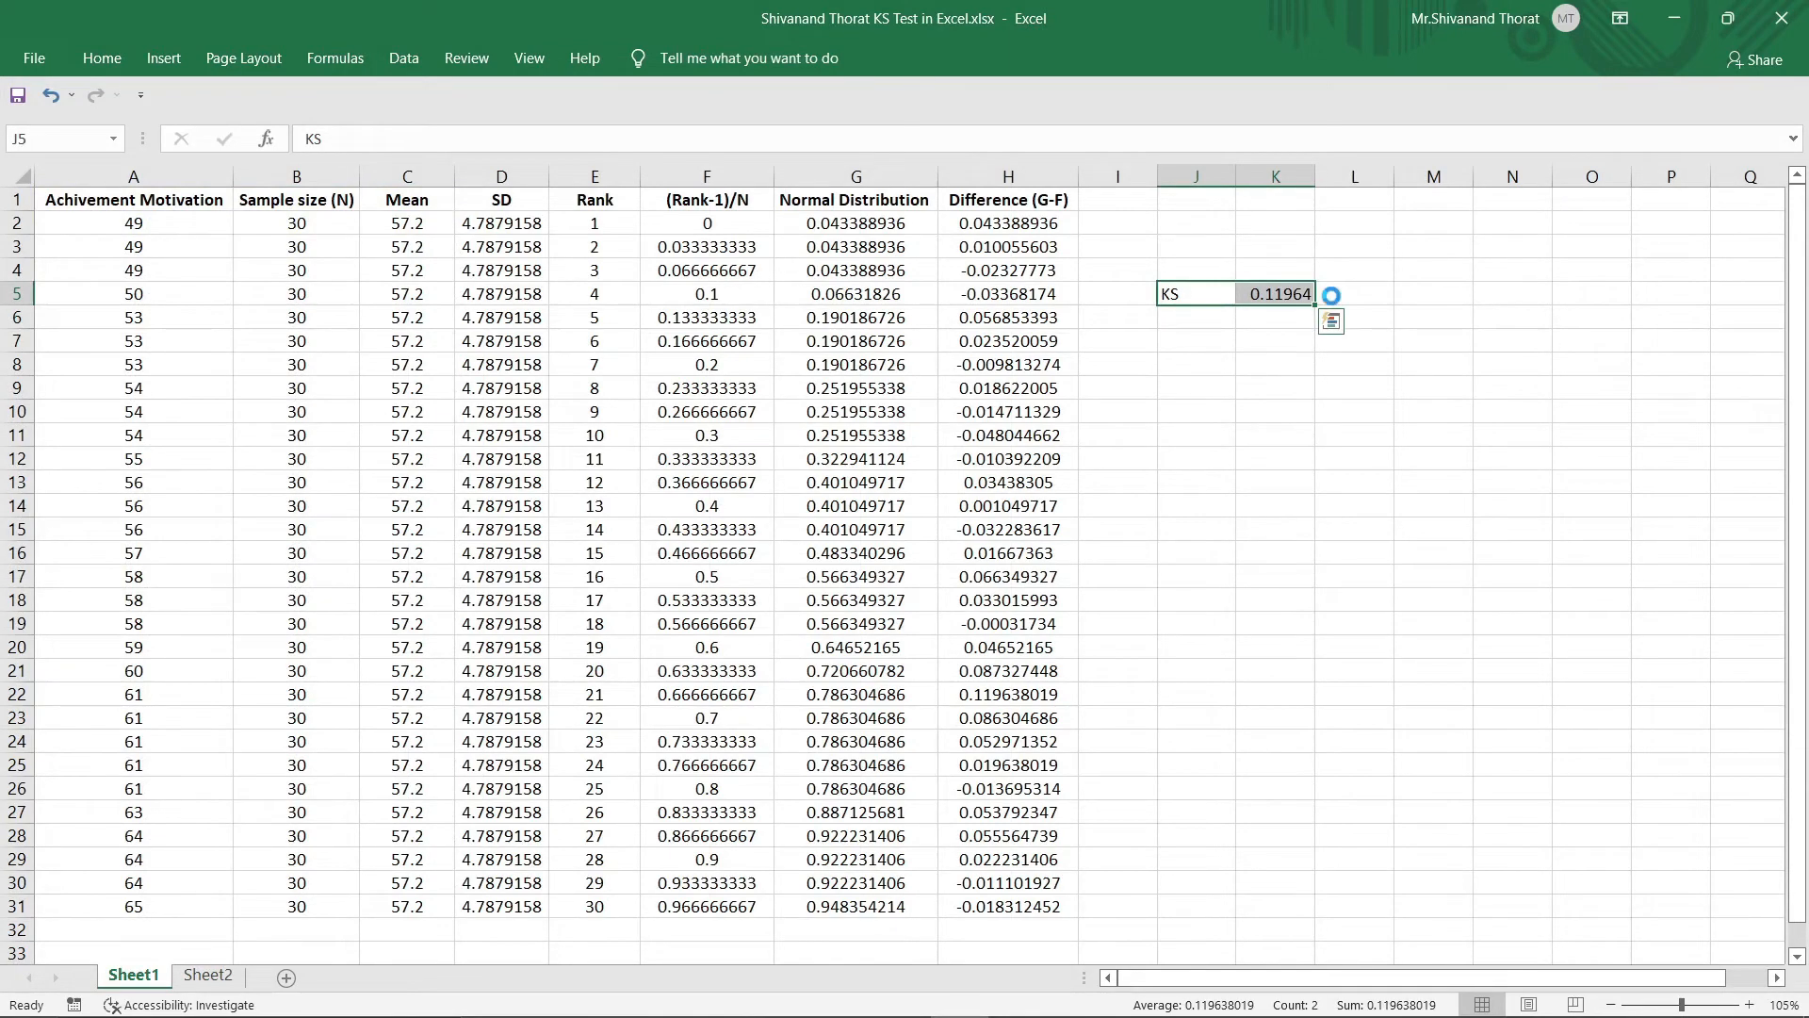
pyautogui.hotkey('ctrl', 'b')
pyautogui.click(1272, 300)
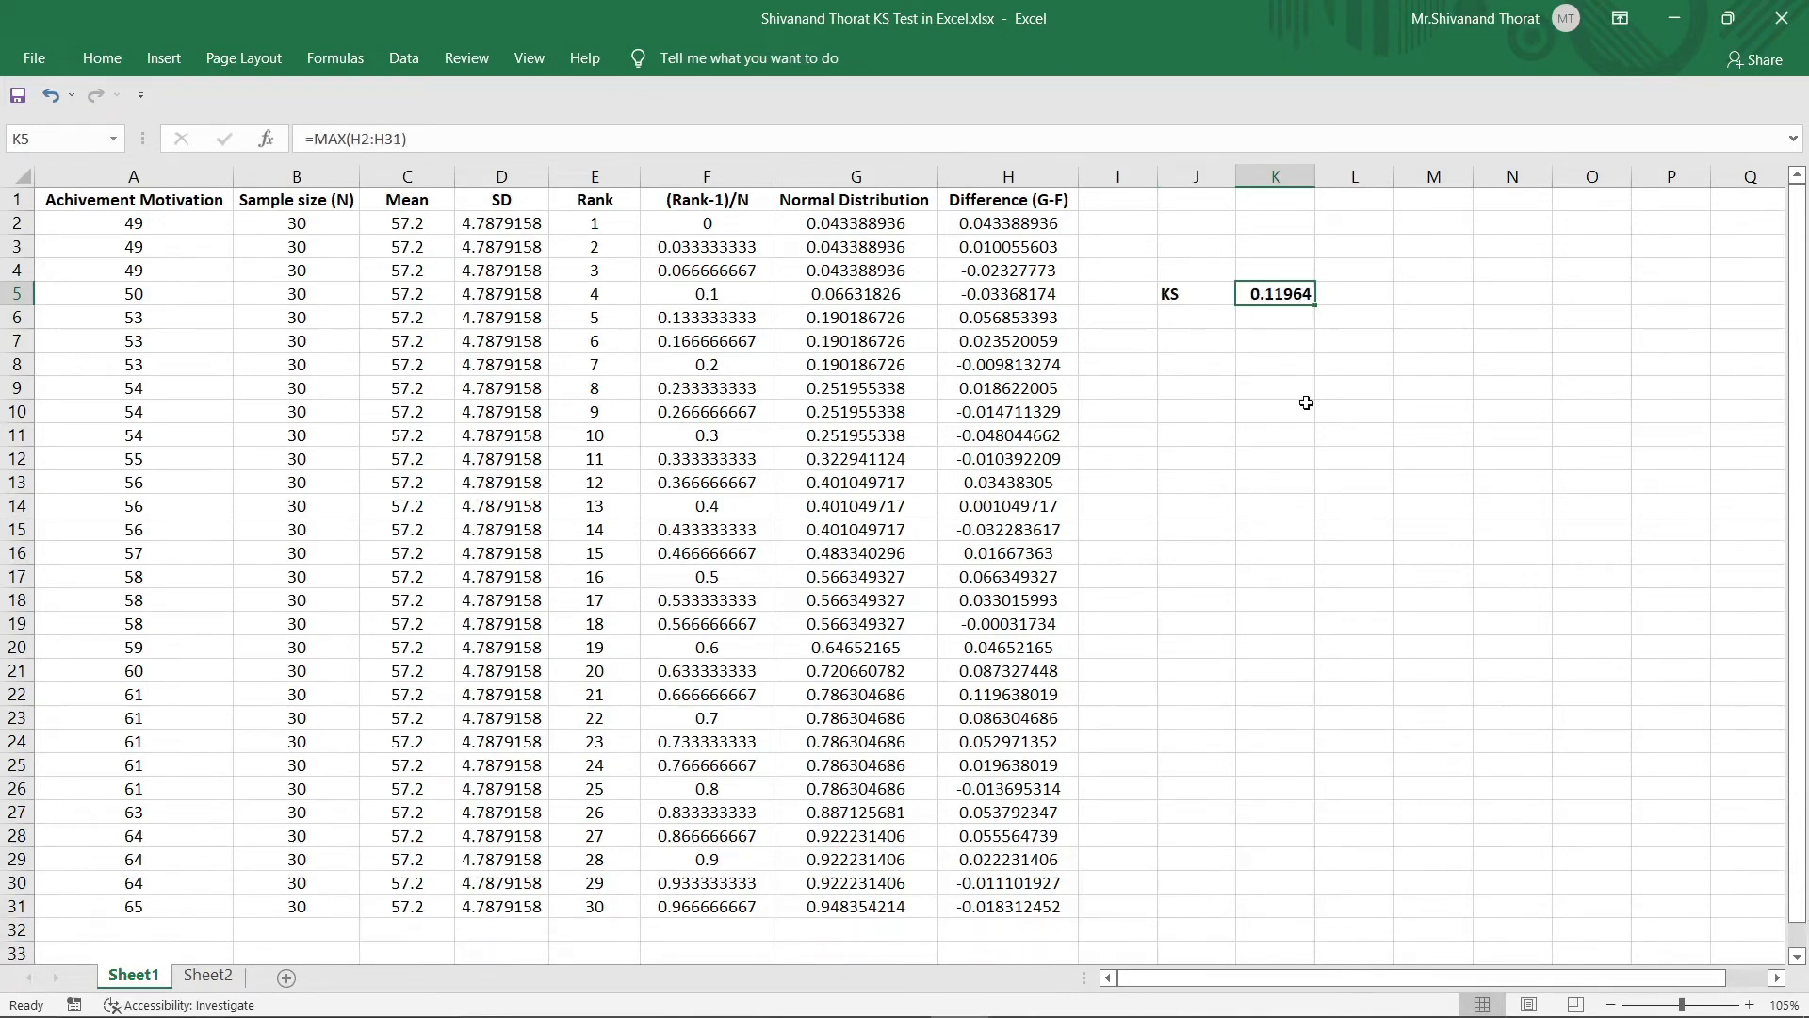
# Switch to SPSS and start an Explore analysis with Achievement motivation as the dependent variable
pyautogui.click(652, 905)
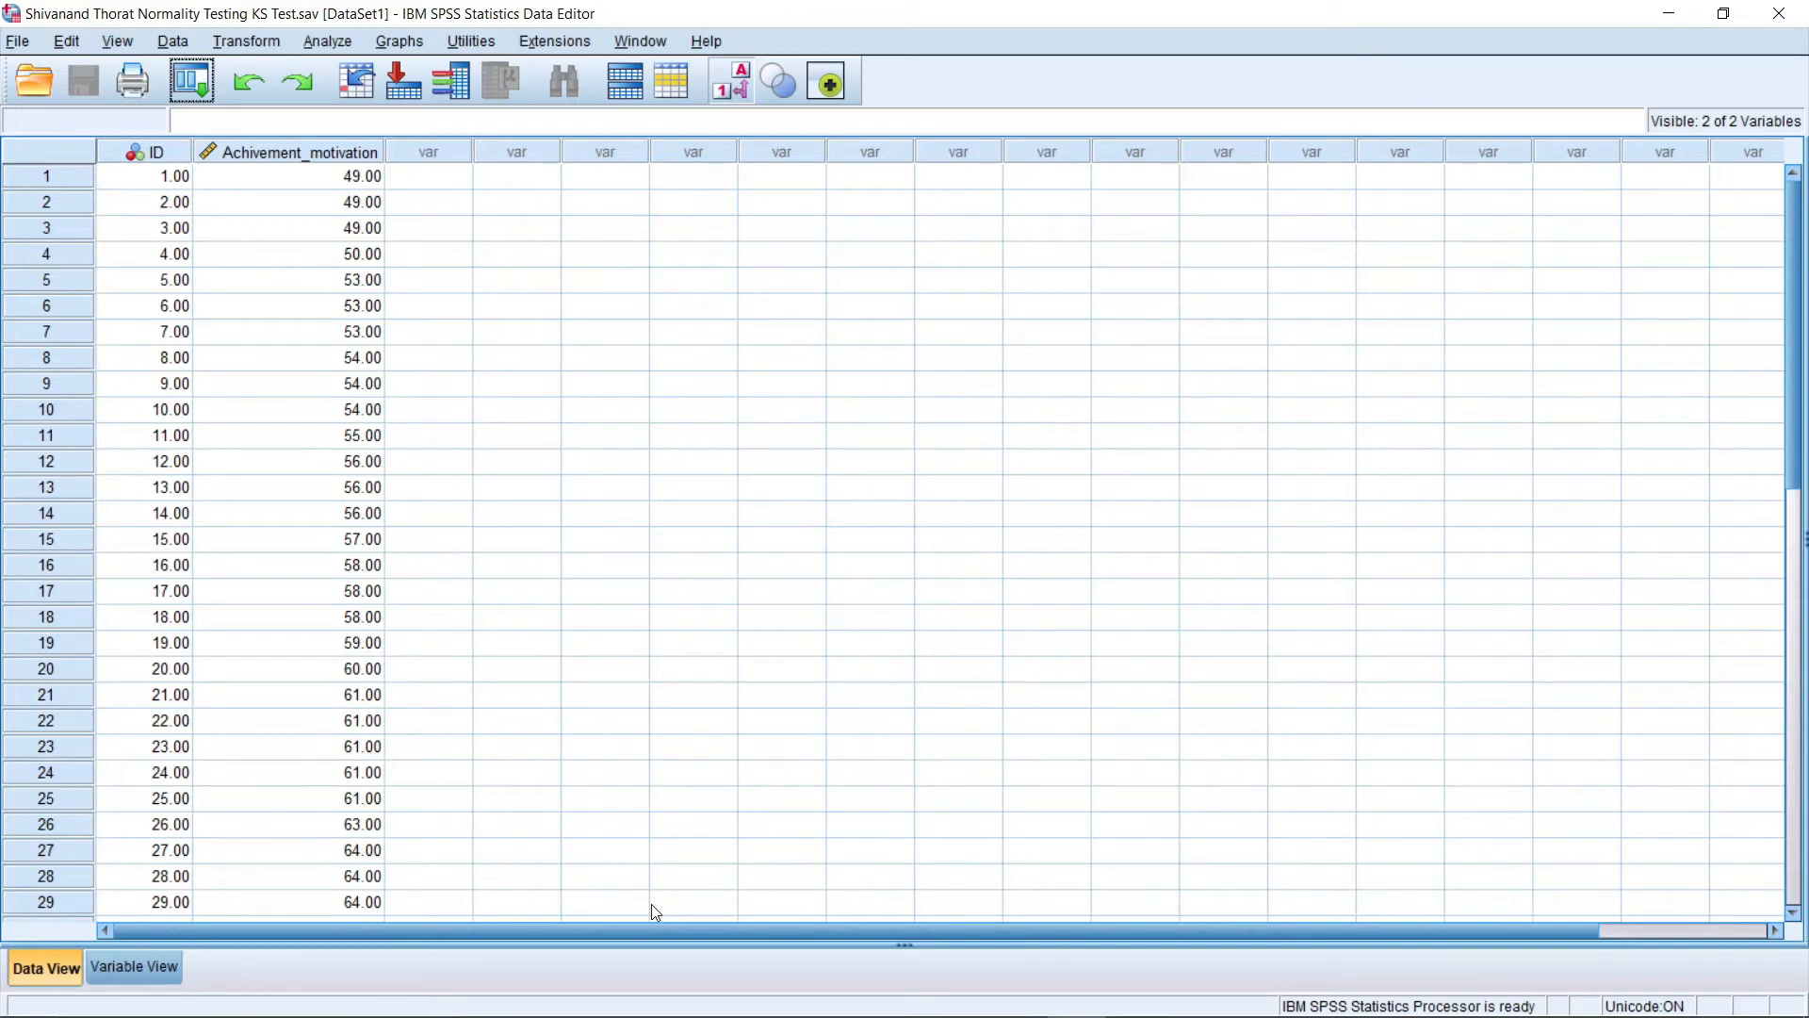
pyautogui.click(356, 41)
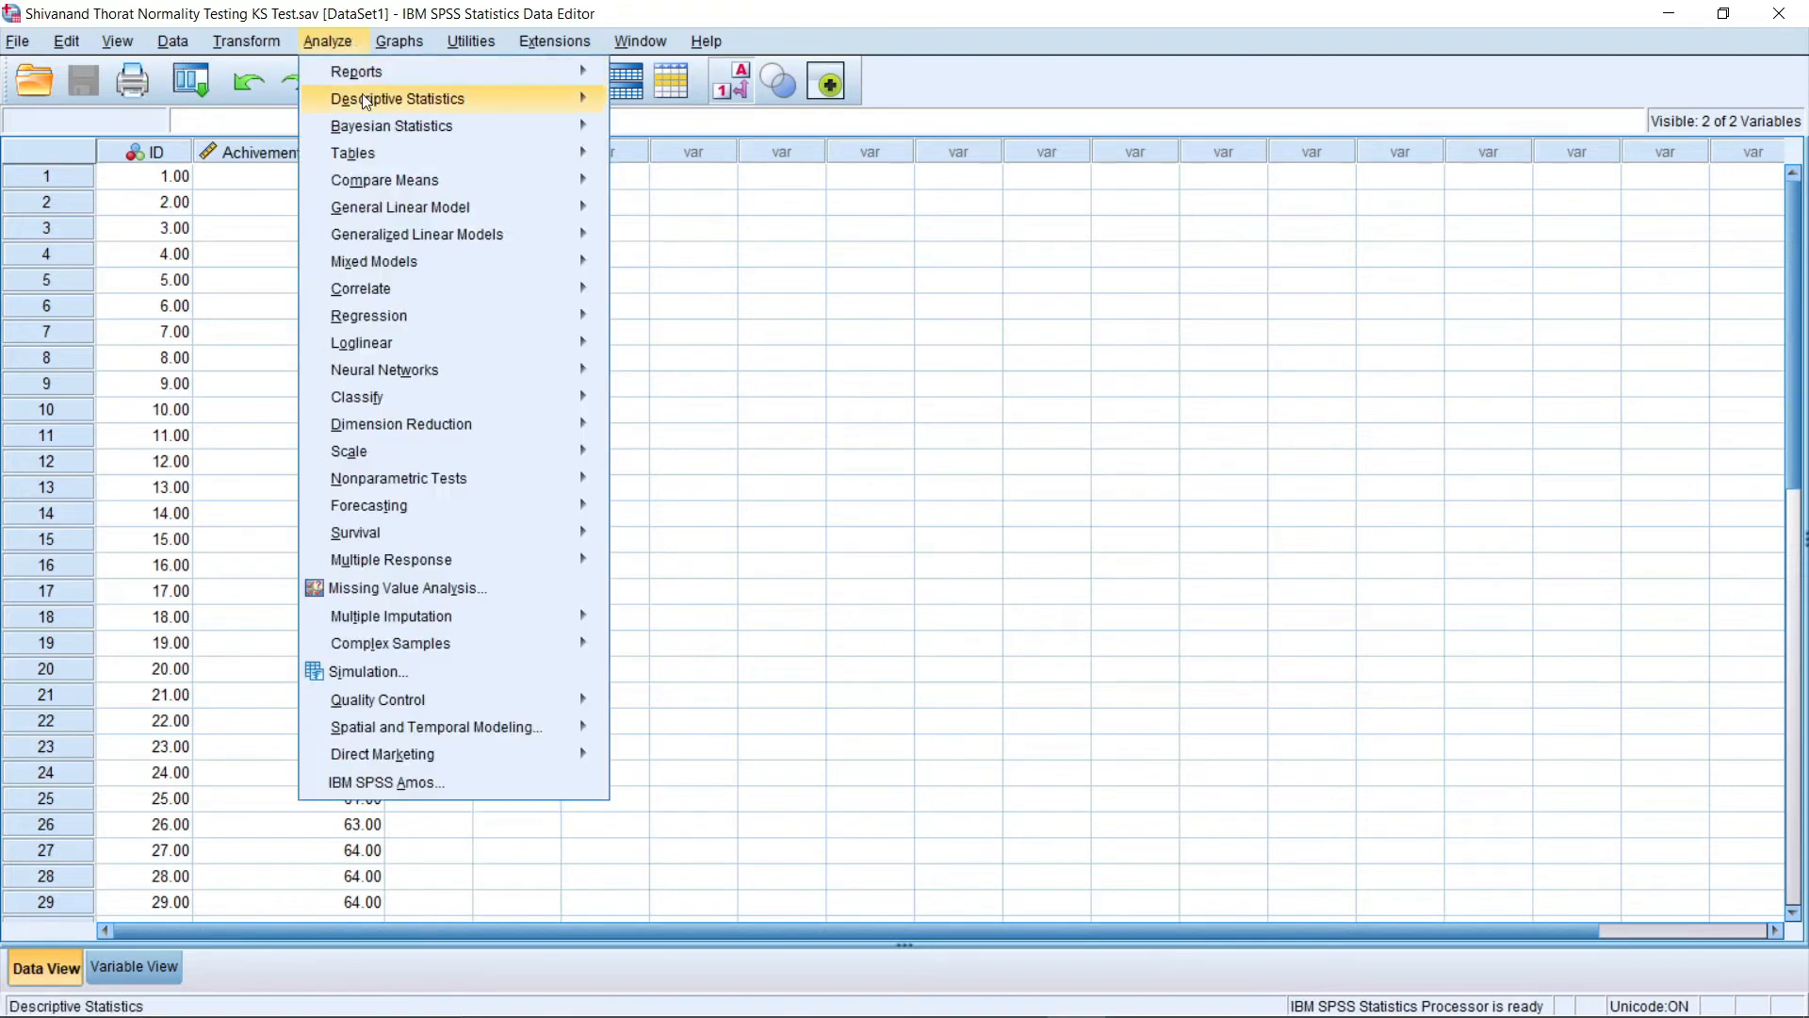
pyautogui.moveTo(366, 101)
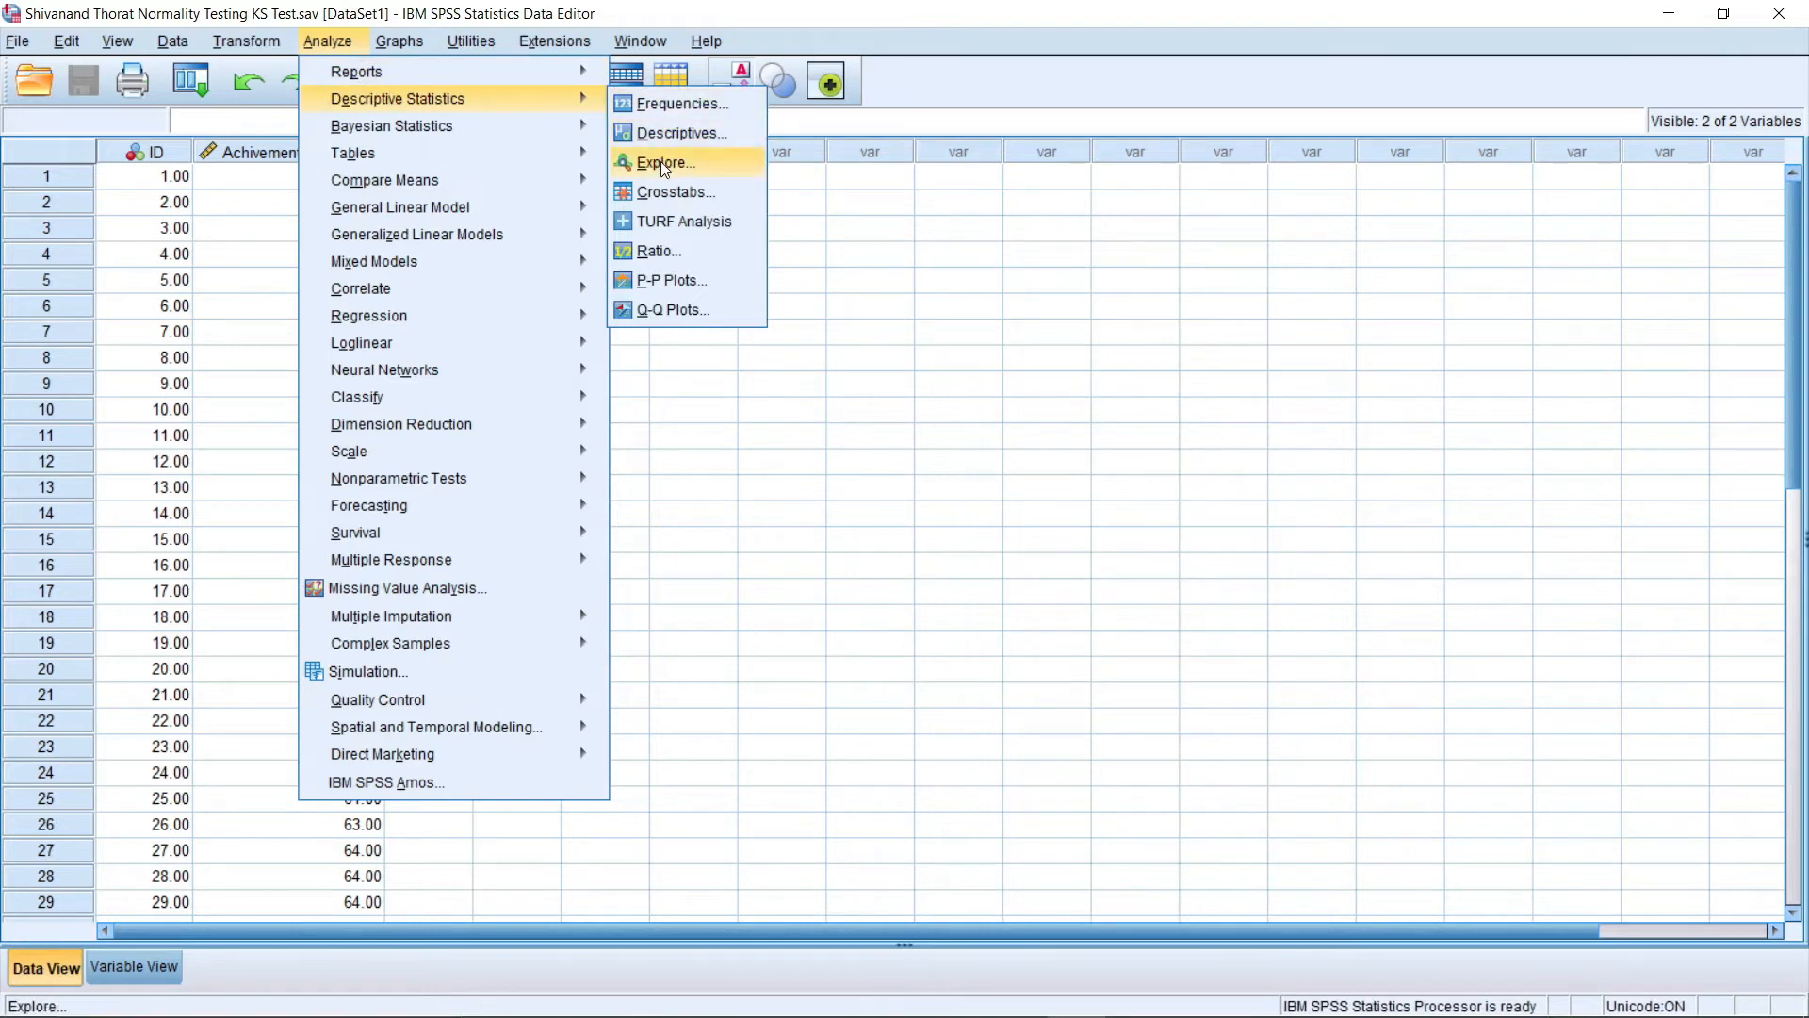
pyautogui.click(709, 161)
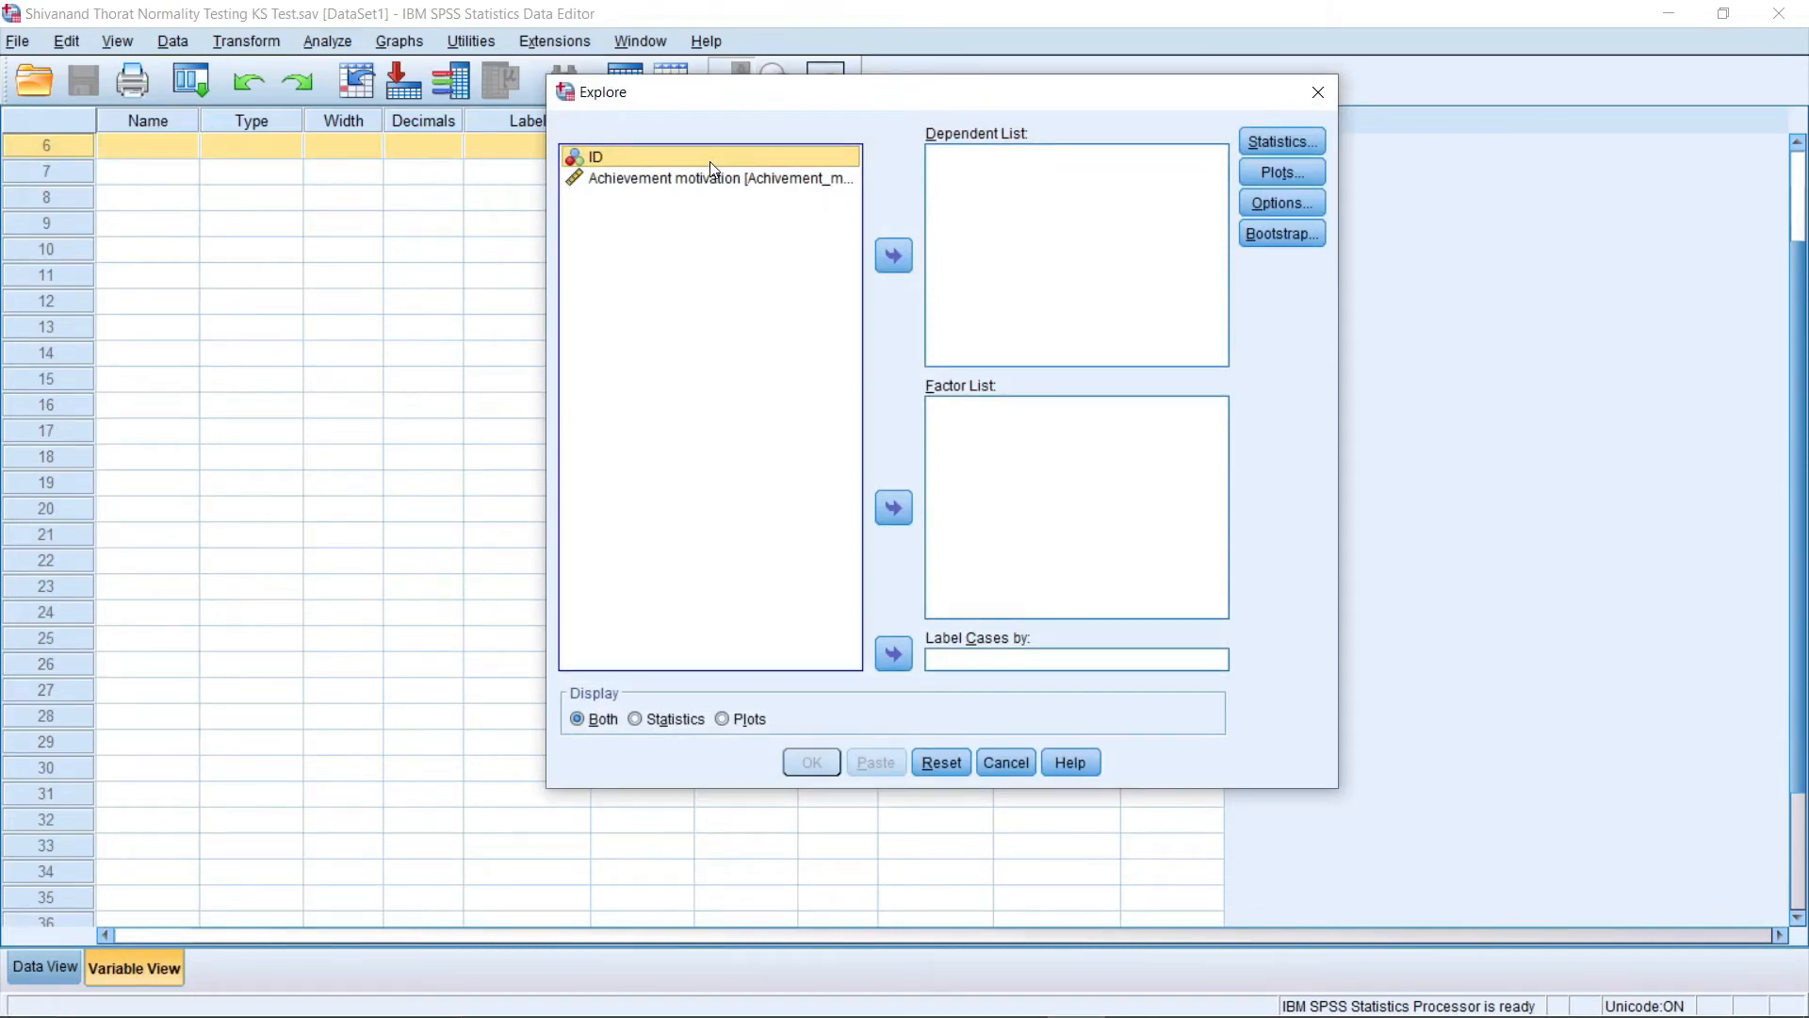
pyautogui.click(719, 179)
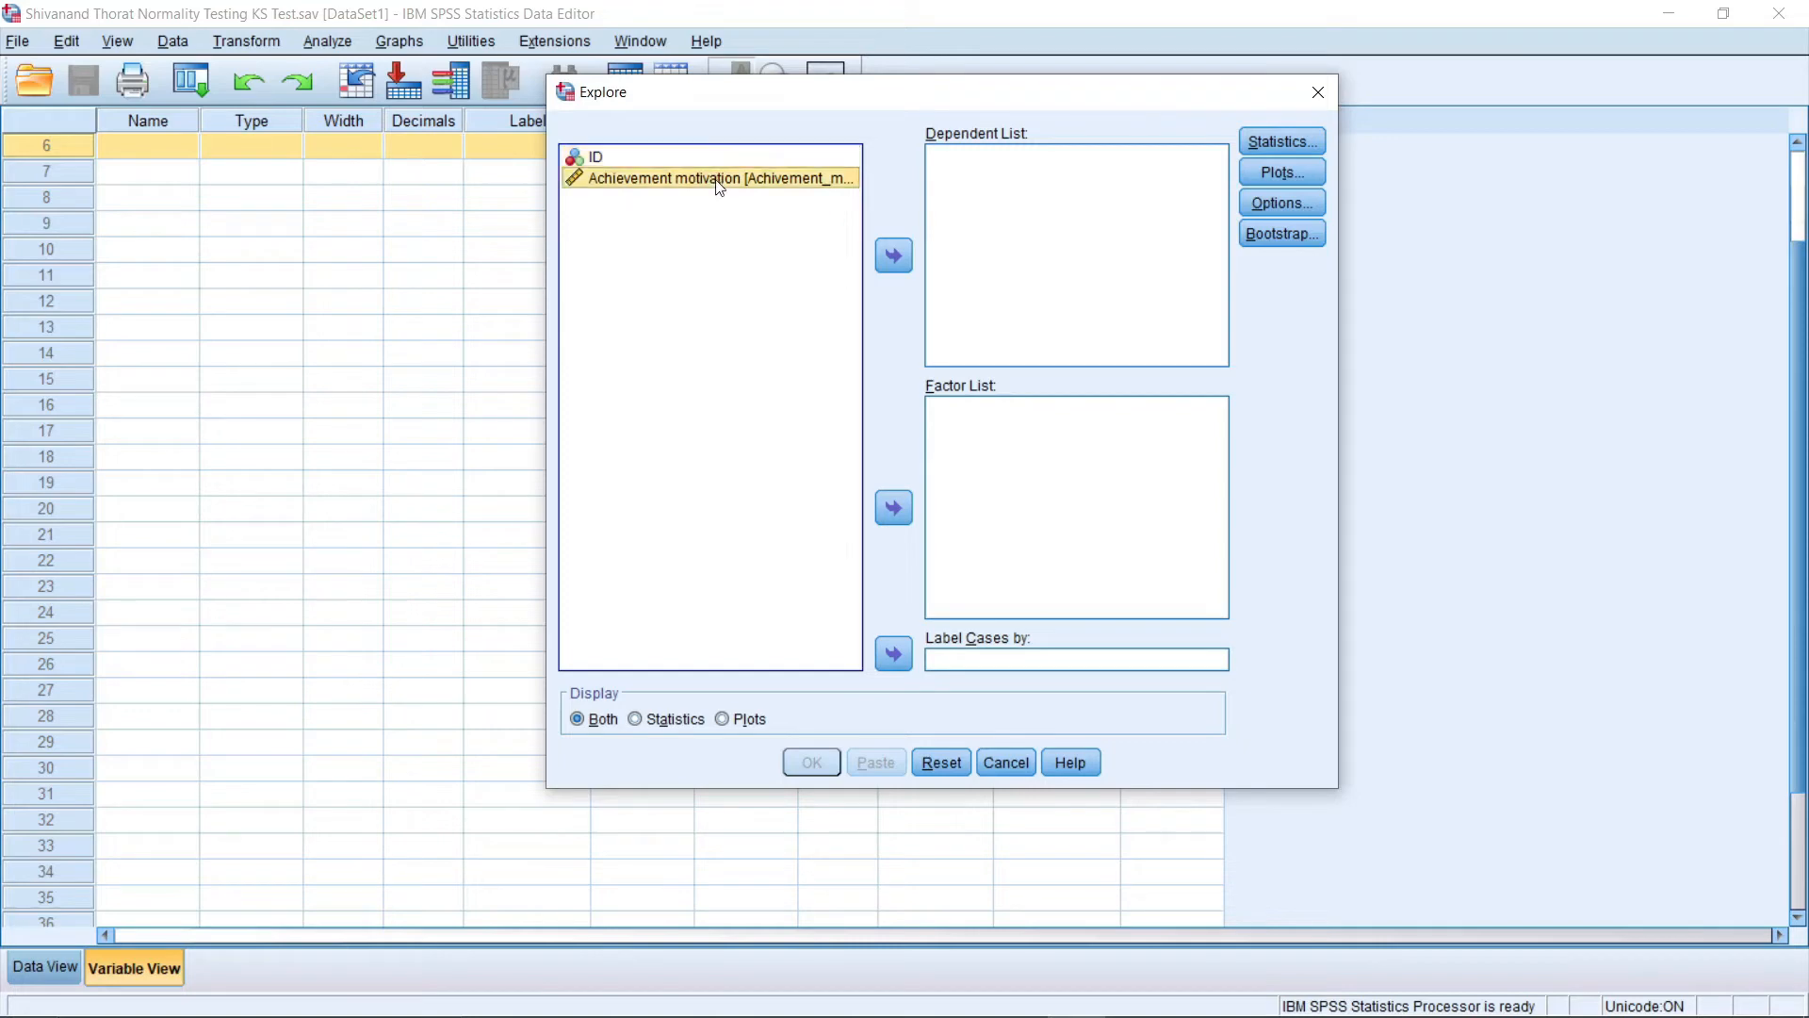
pyautogui.click(899, 255)
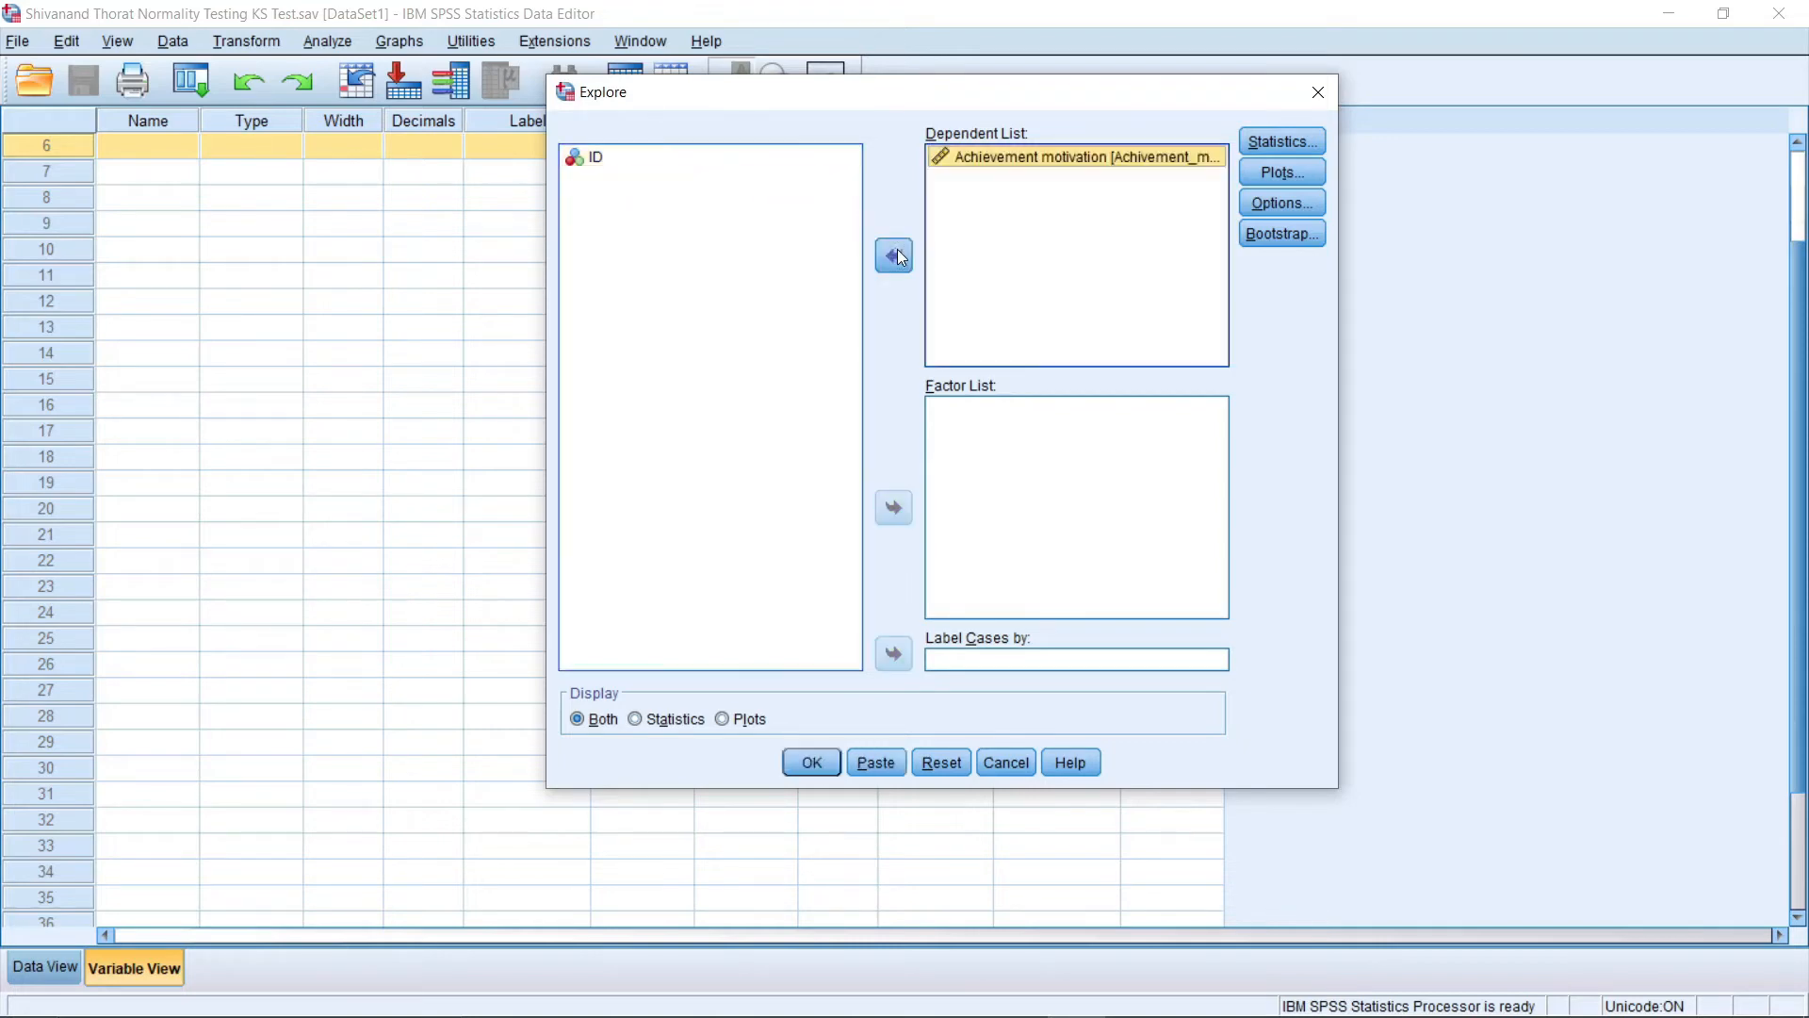
# Set the Explore plots to normality plots with tests, no boxplots and an added histogram, and run the analysis
pyautogui.click(1252, 174)
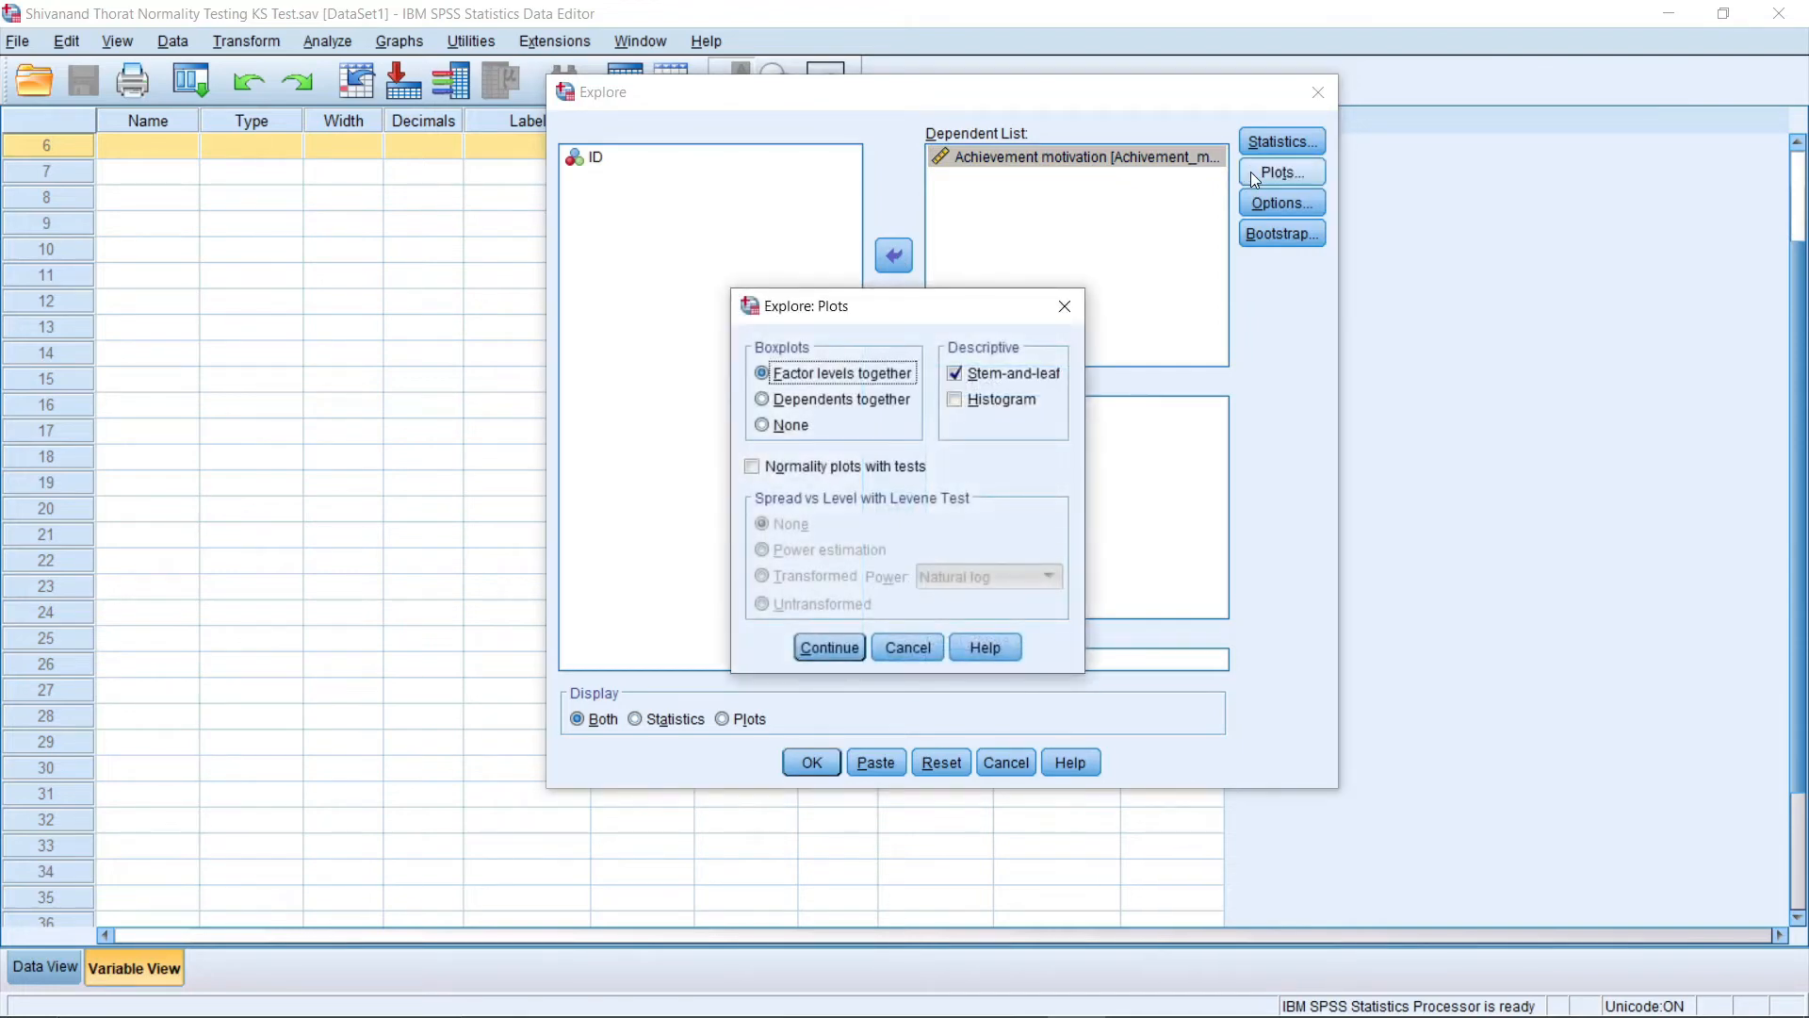
pyautogui.click(781, 468)
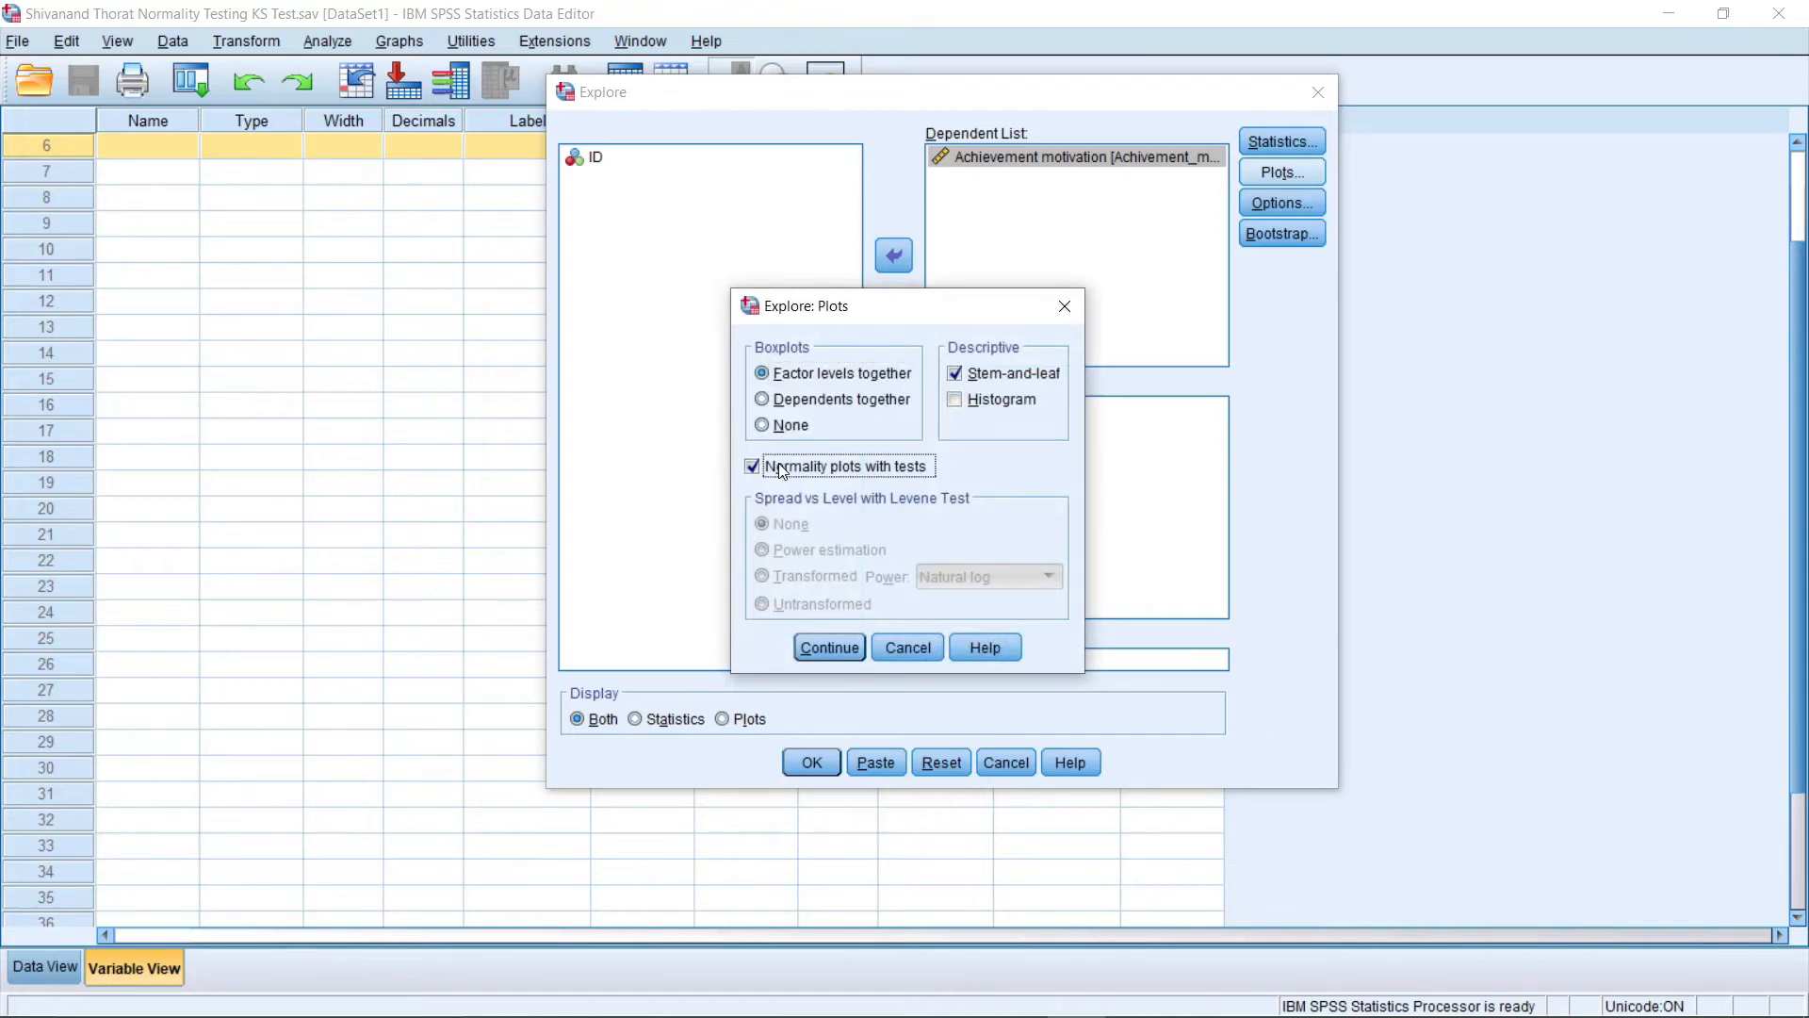
pyautogui.click(792, 431)
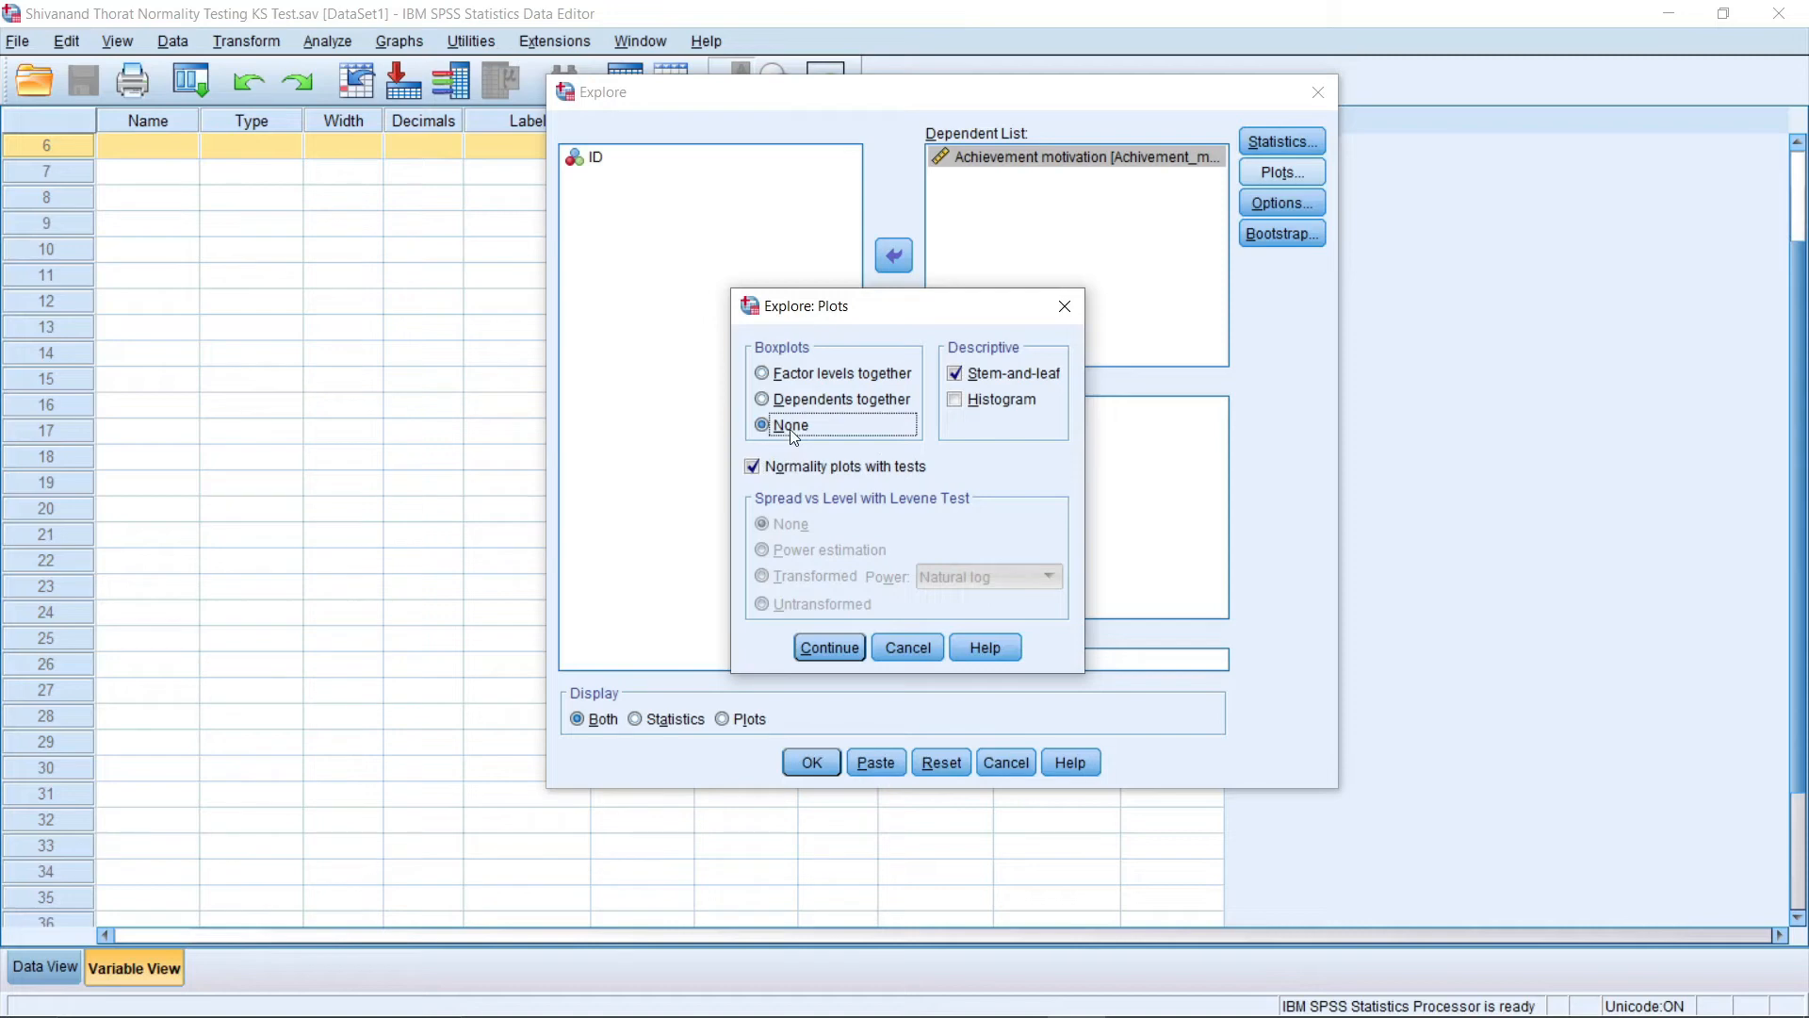
pyautogui.click(955, 402)
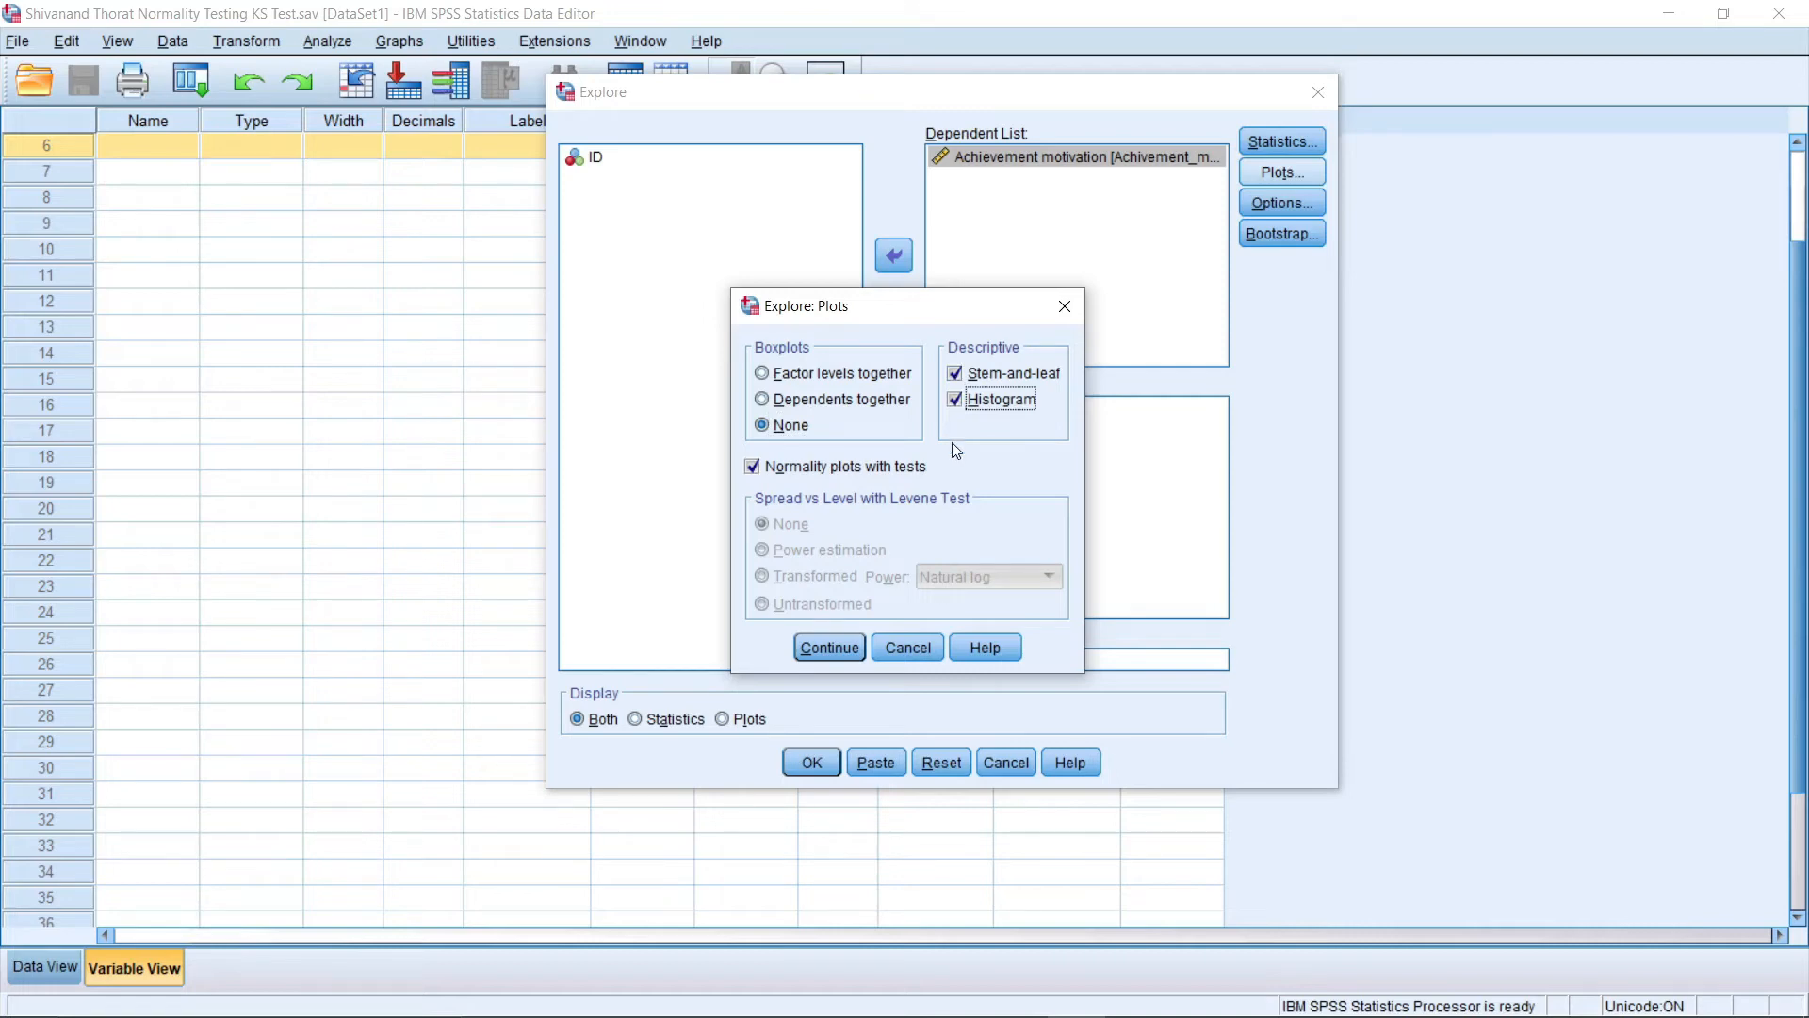
pyautogui.click(829, 646)
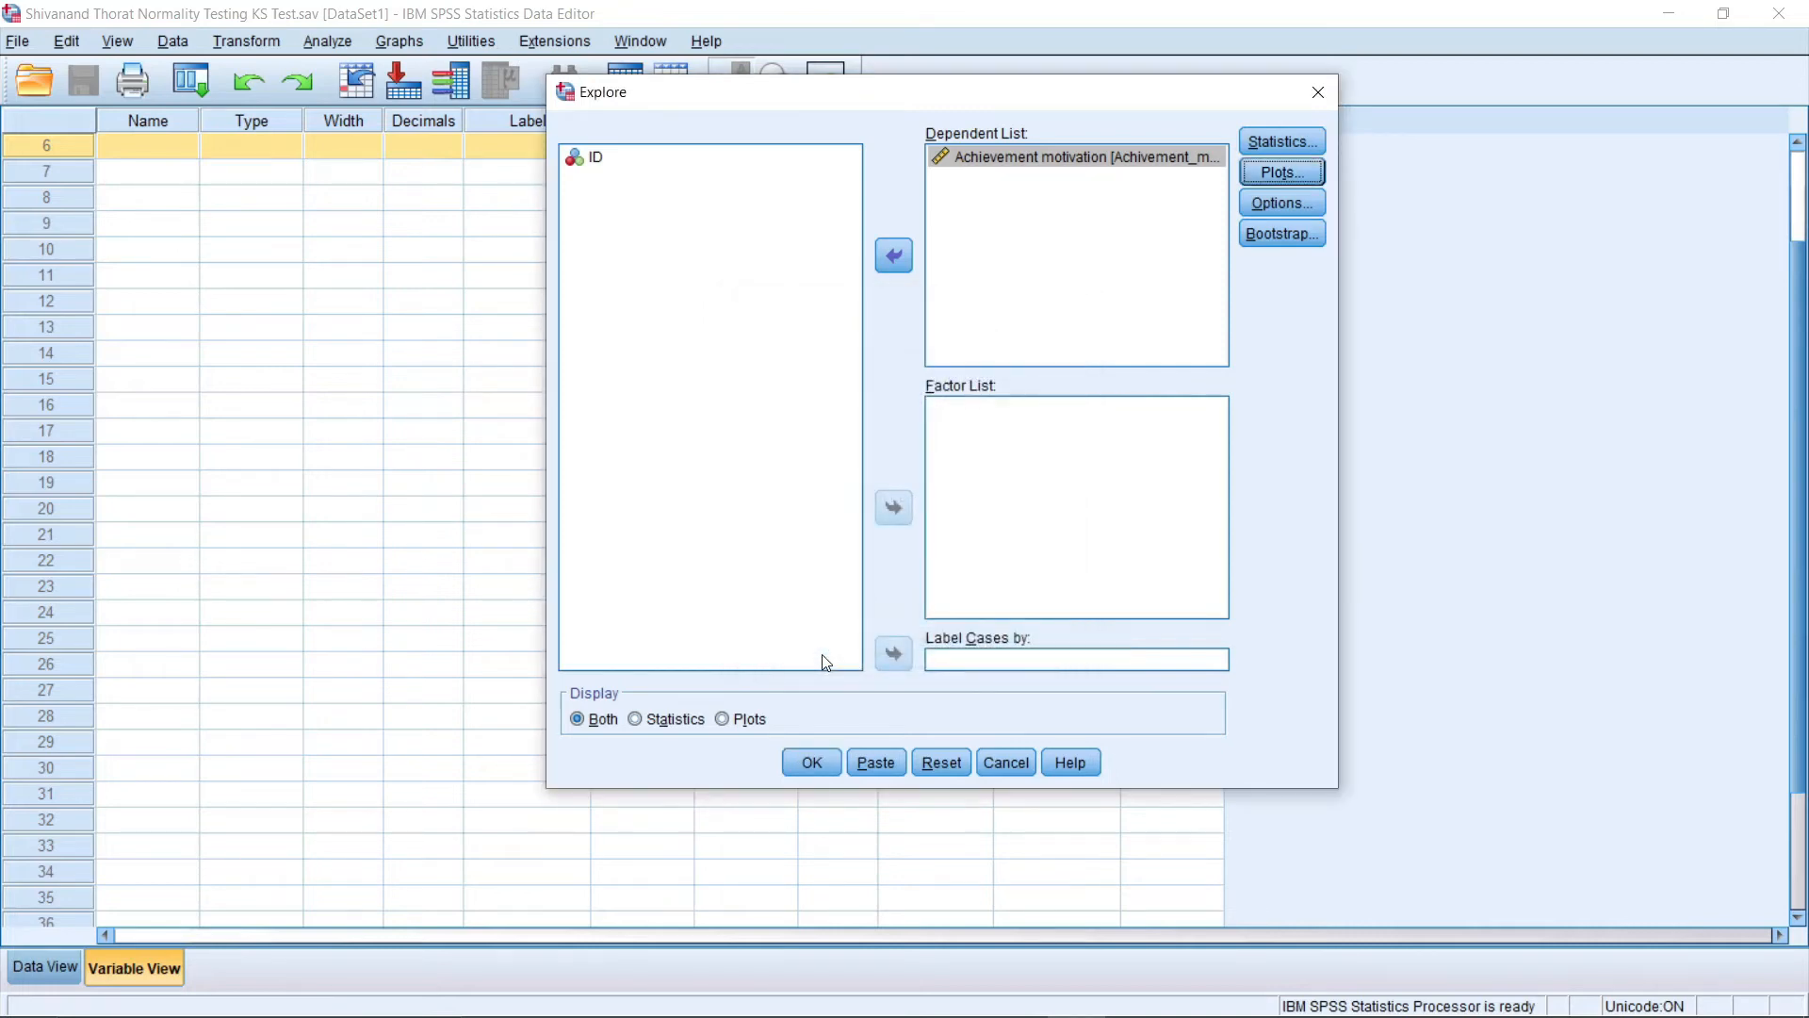
pyautogui.click(812, 764)
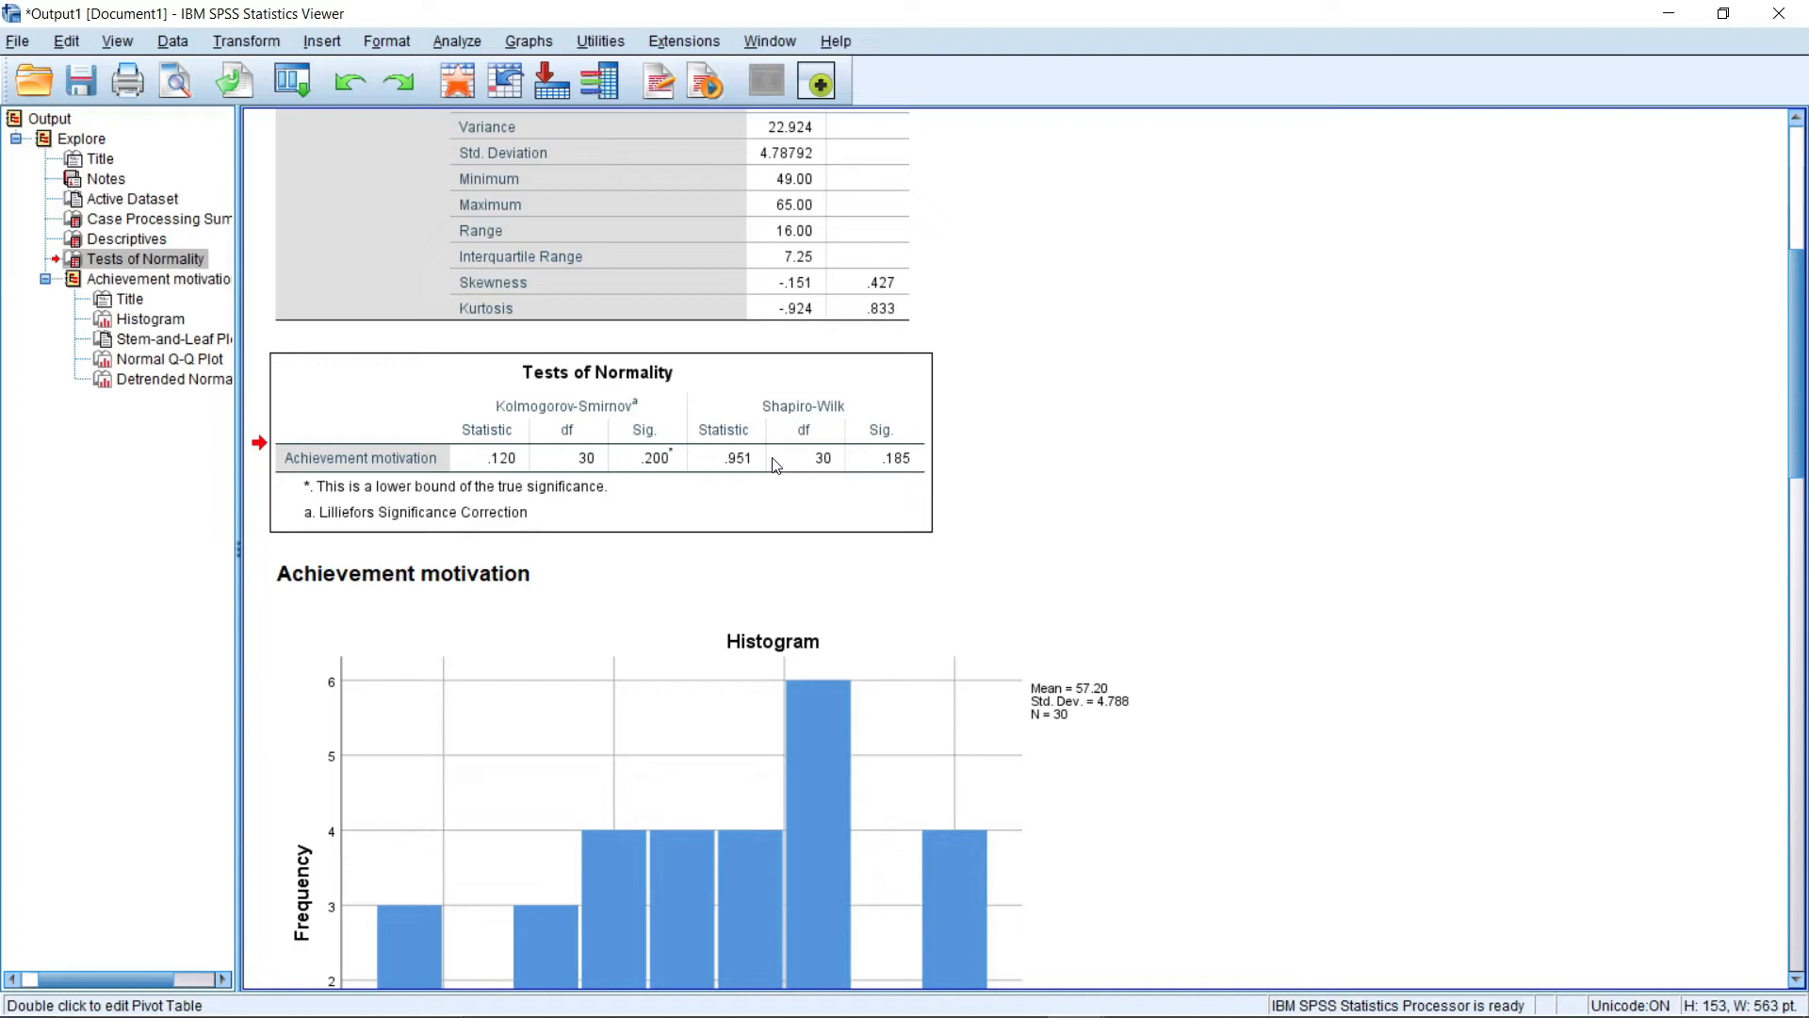
# Inspect the unrounded Kolmogorov-Smirnov statistic in the Tests of Normality table and compare it with K5 in the Excel sheet
pyautogui.doubleClick(510, 467)
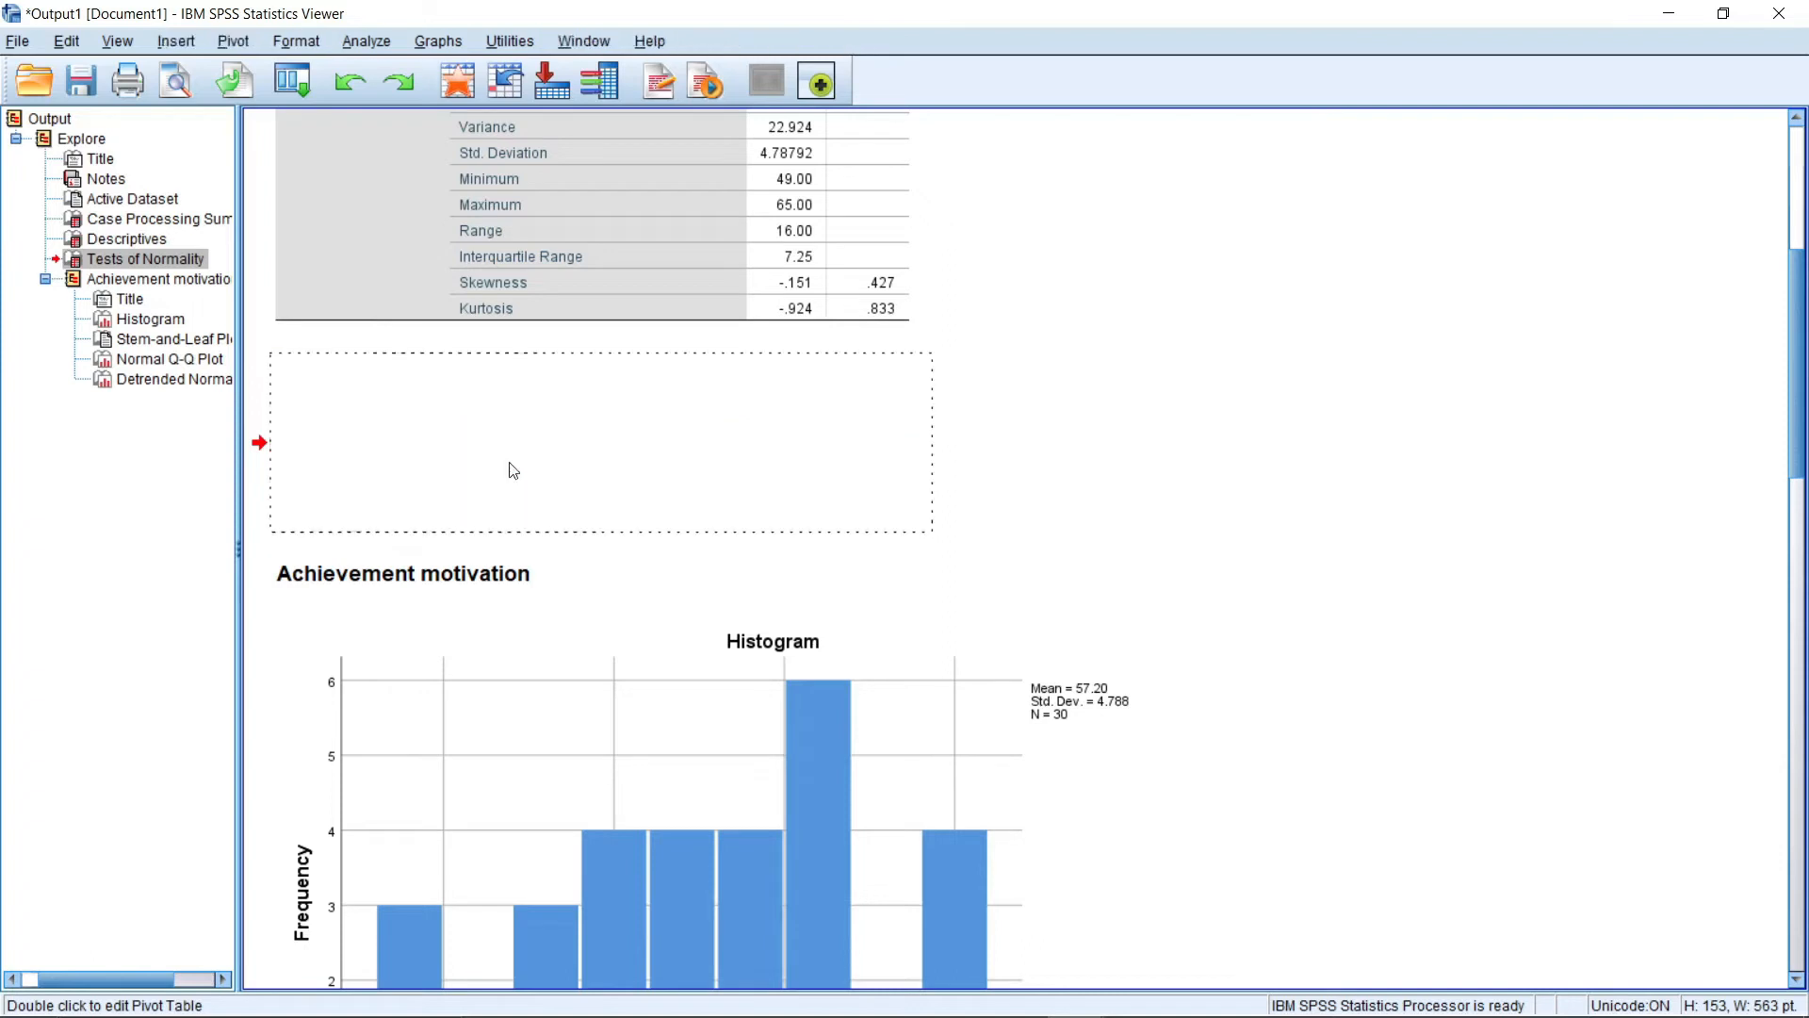
pyautogui.doubleClick(514, 469)
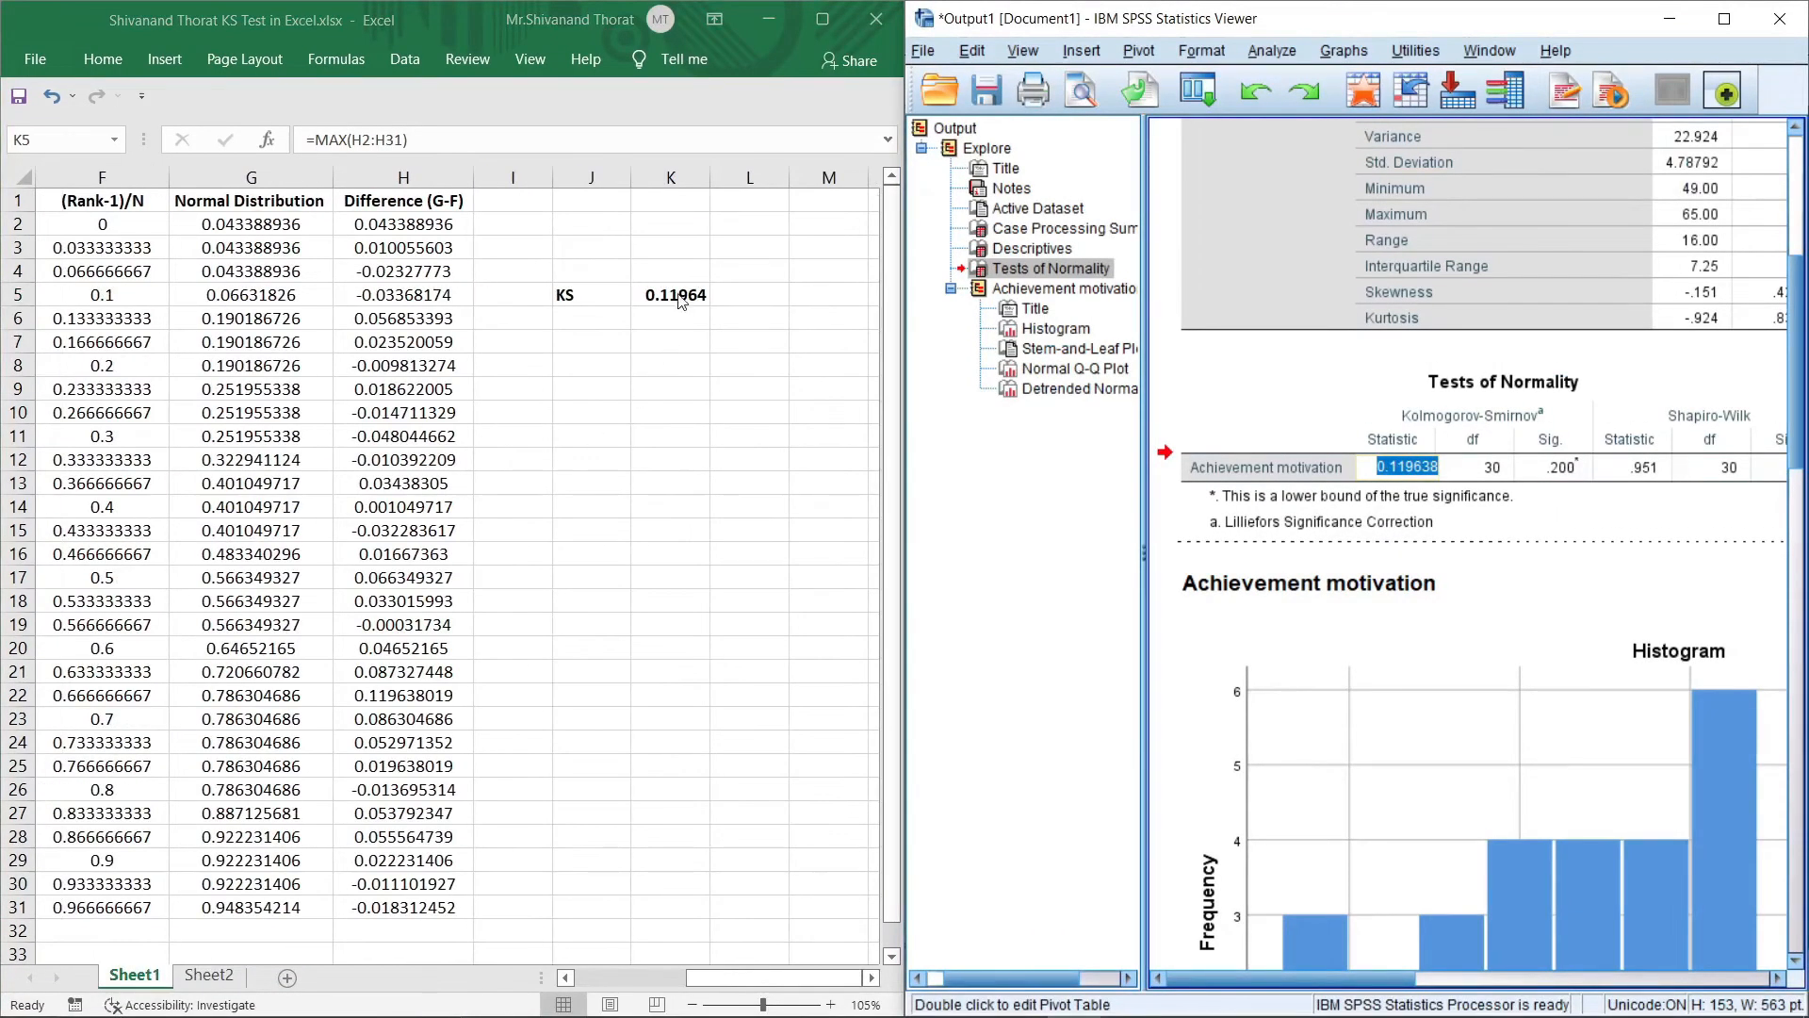
pyautogui.click(677, 292)
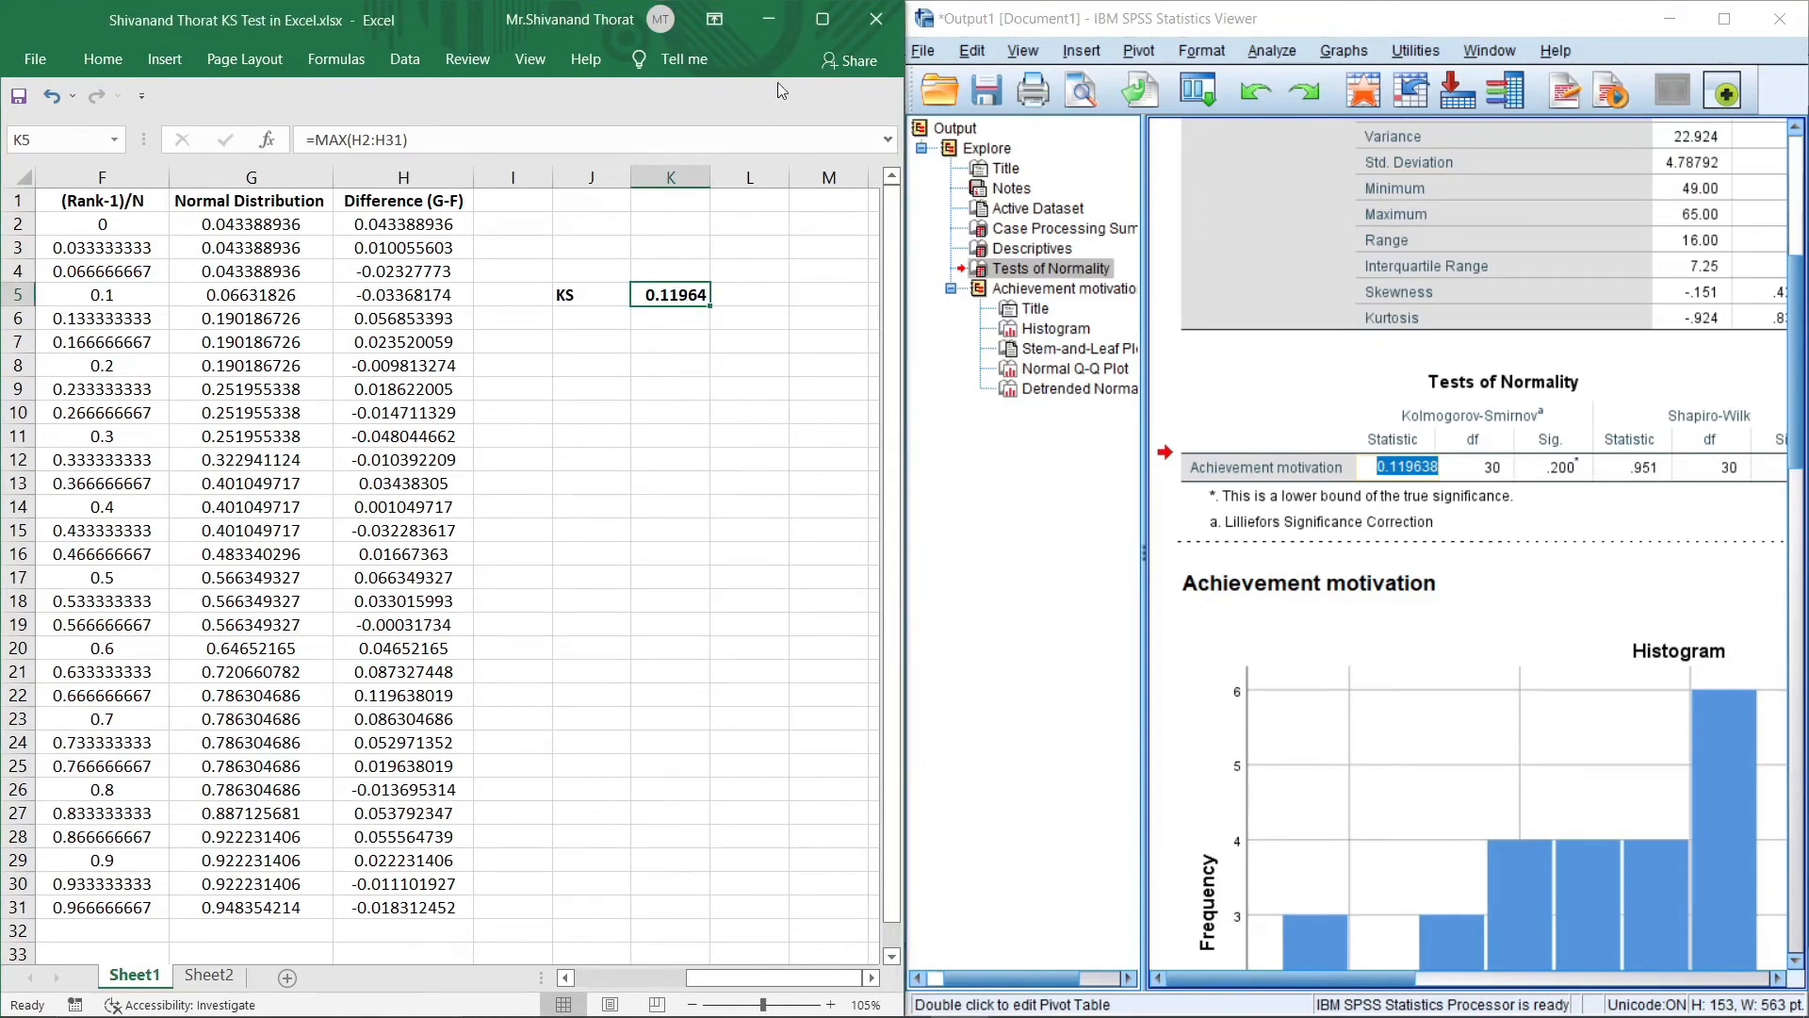
pyautogui.click(822, 20)
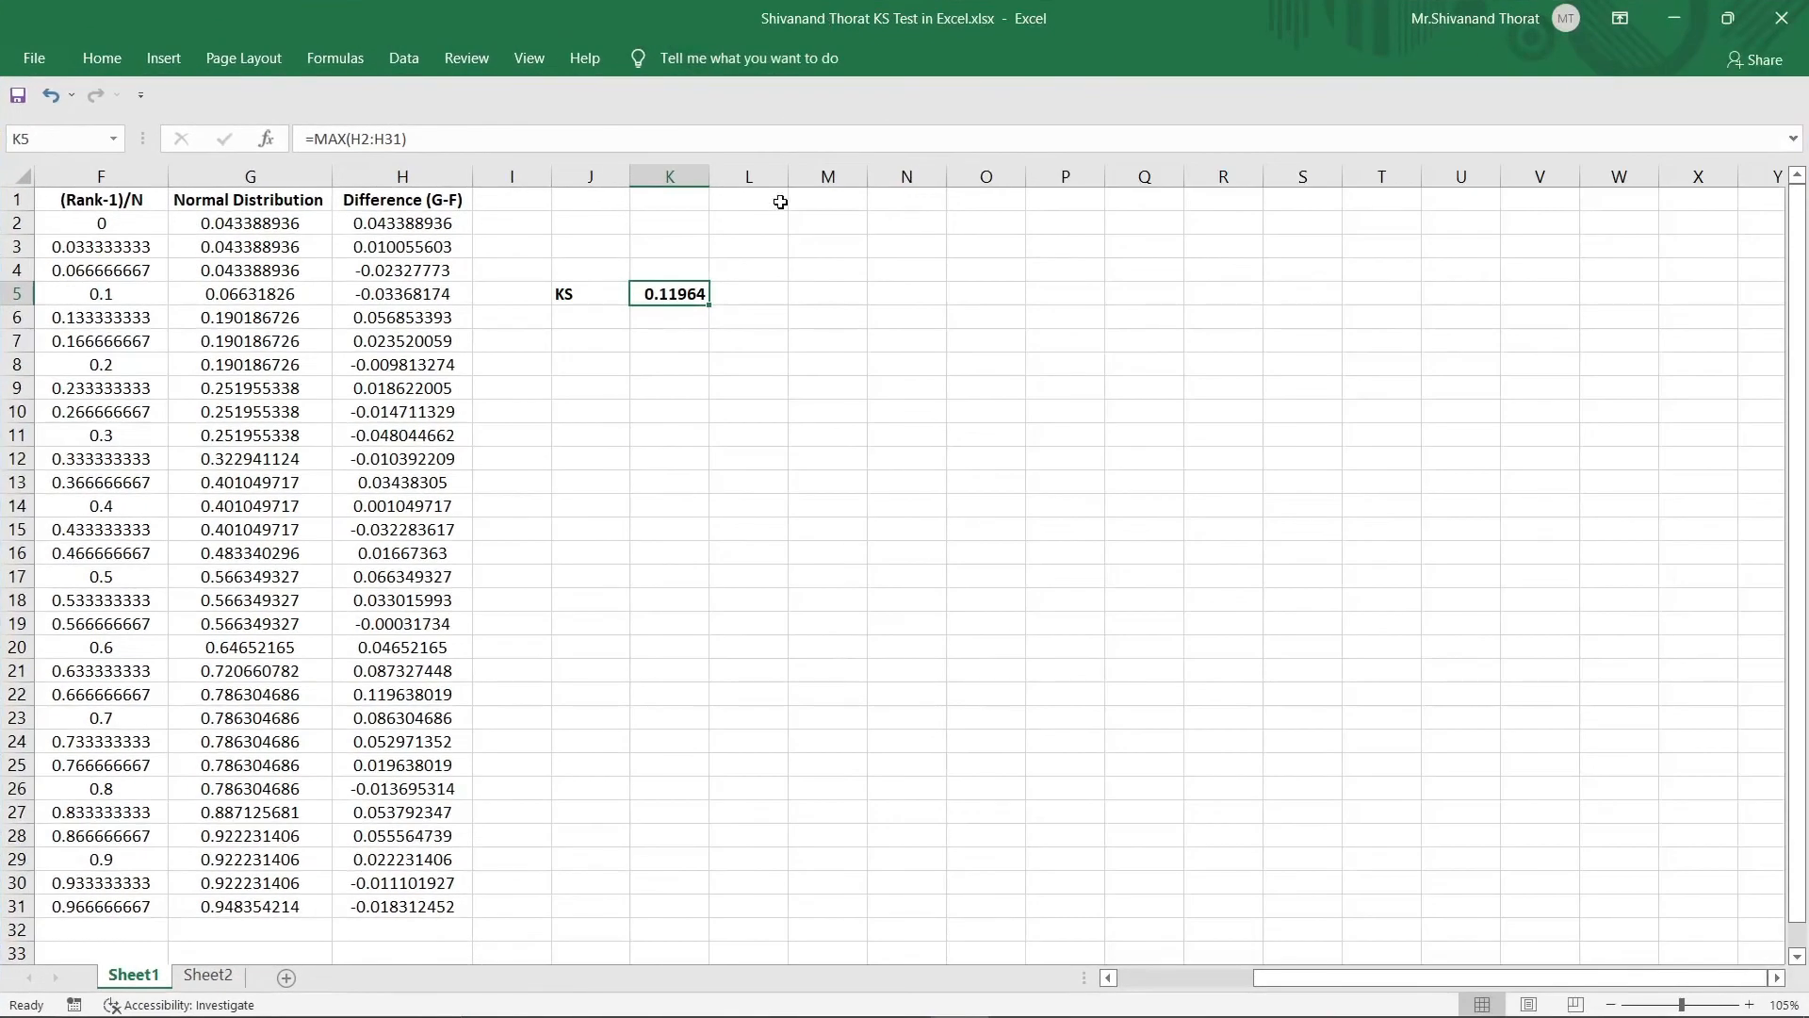
pyautogui.hscroll(-5, 778, 210)
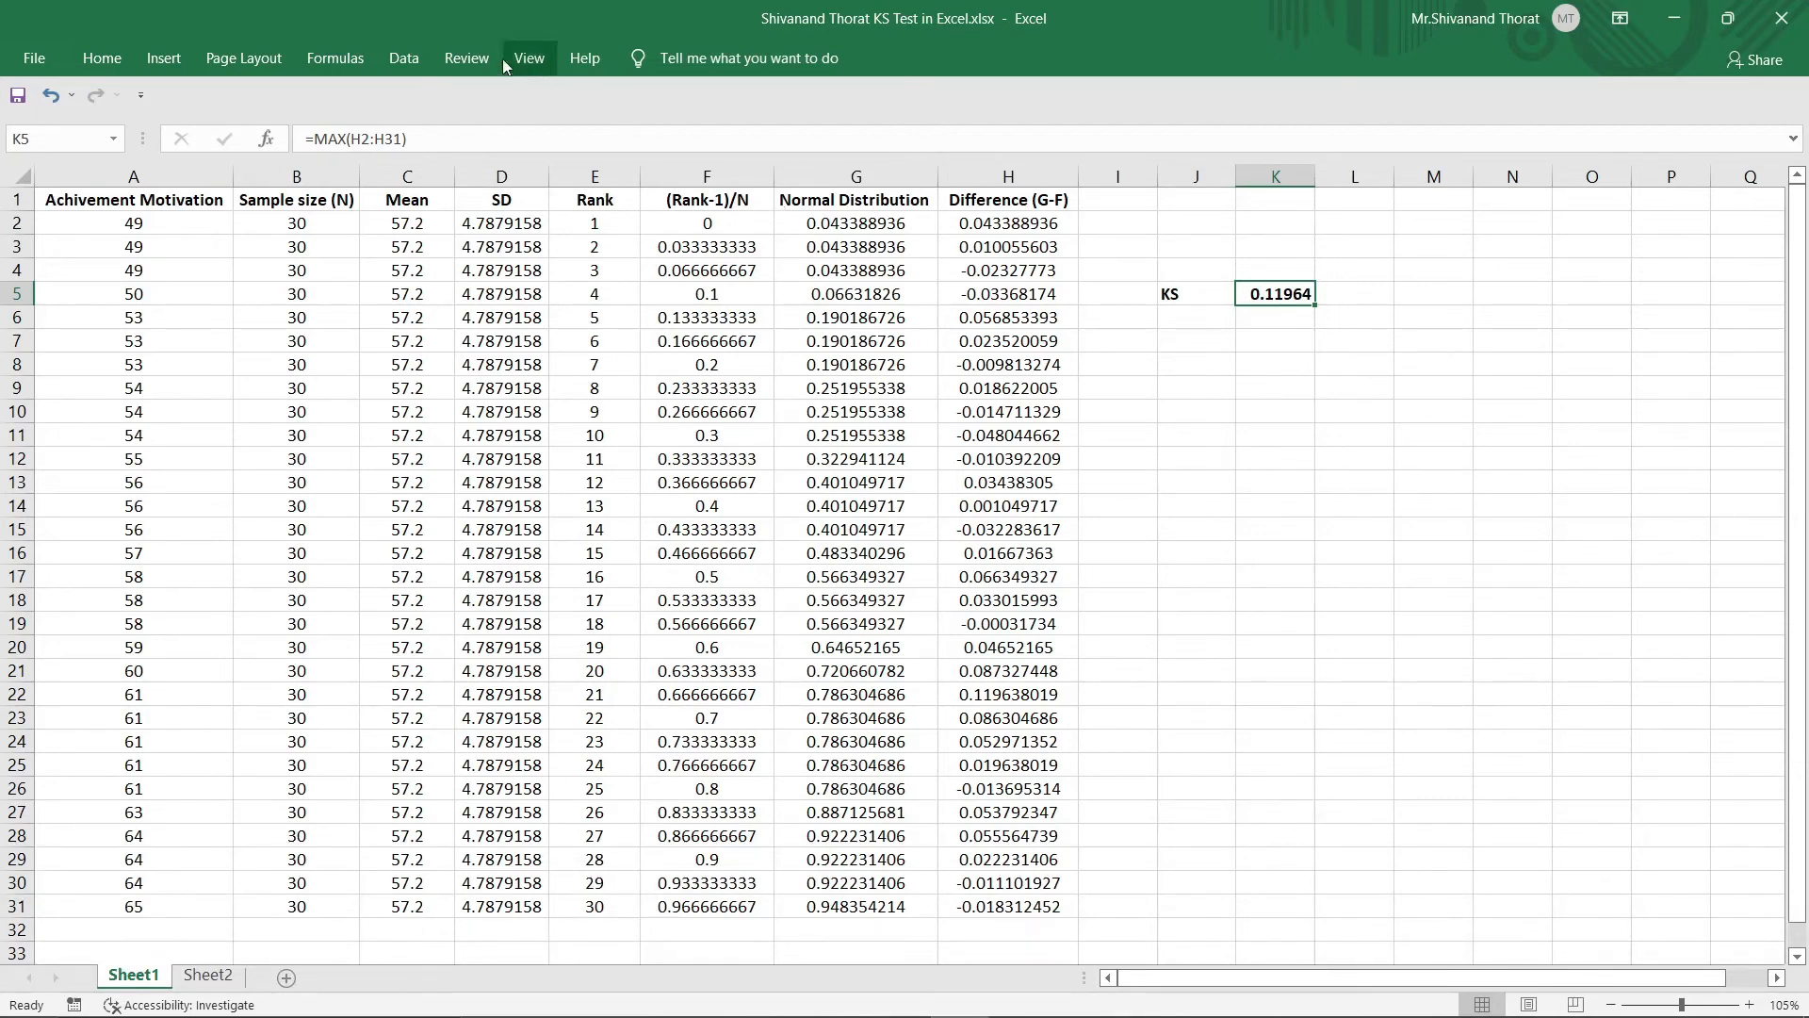
# Start a Descriptive Statistics analysis on the Achivement Motivation scores in A1:A31, with labels in the first row
pyautogui.click(405, 58)
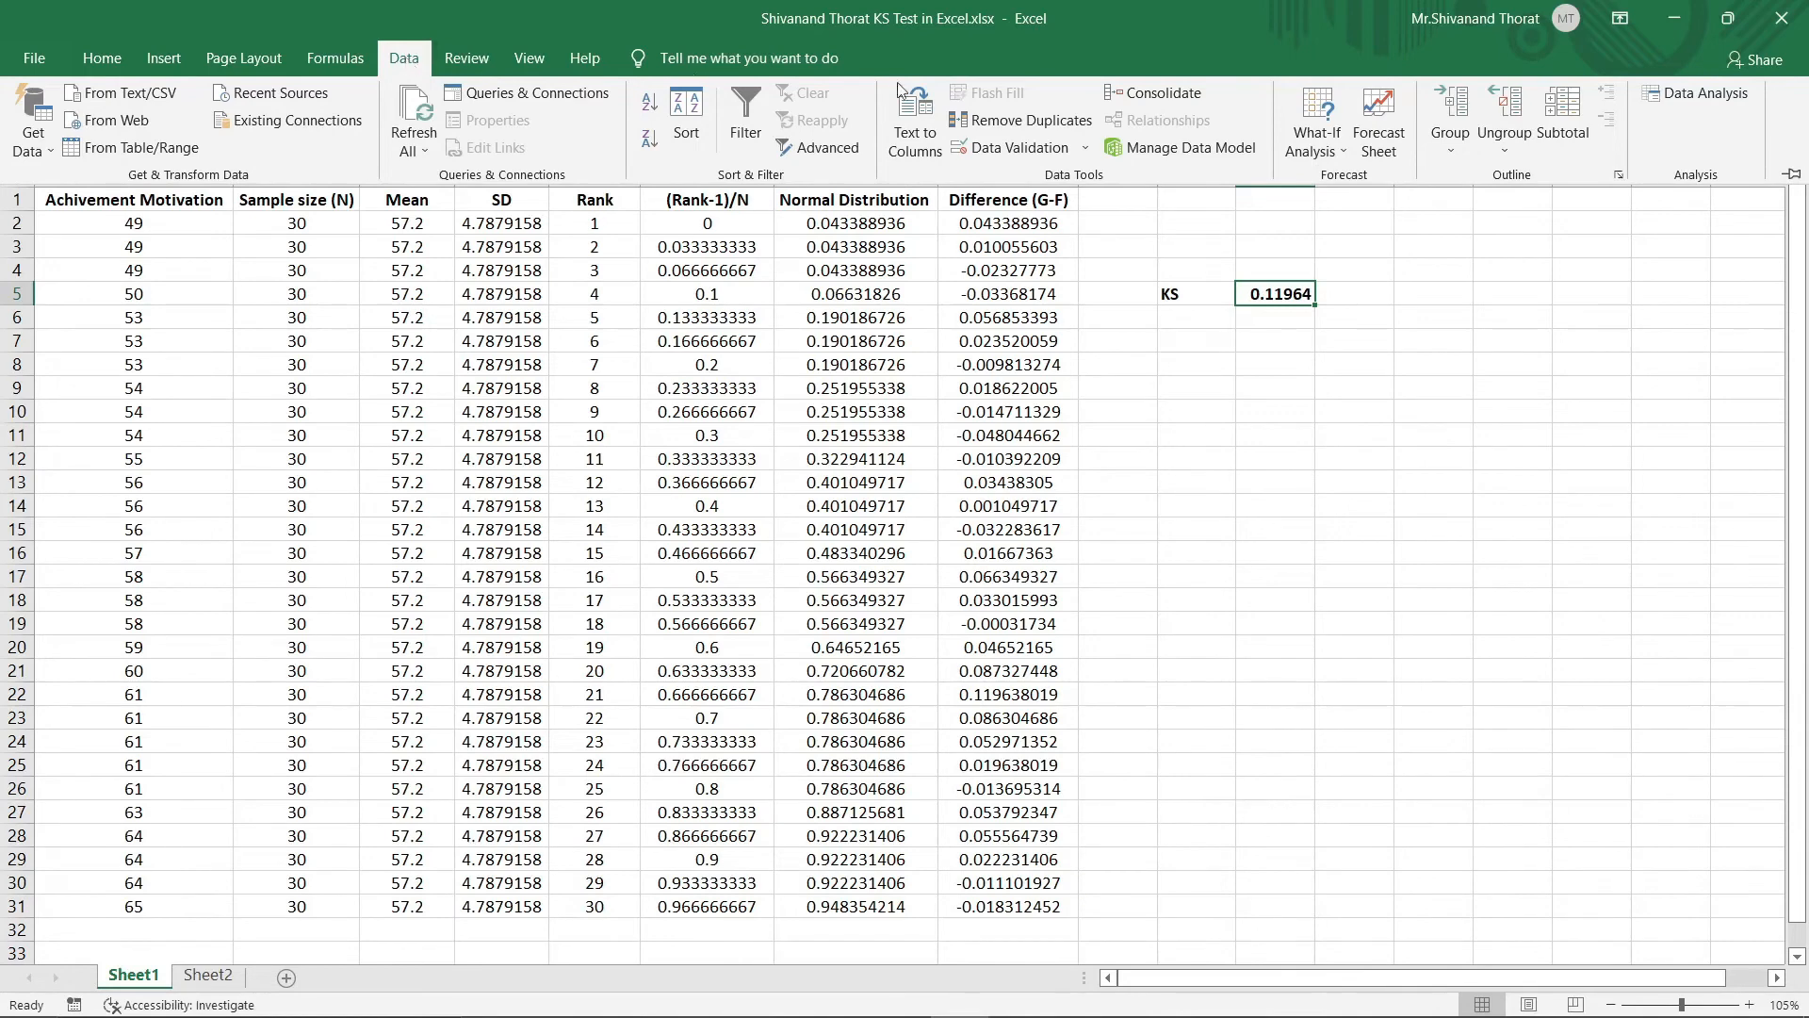
pyautogui.click(1715, 98)
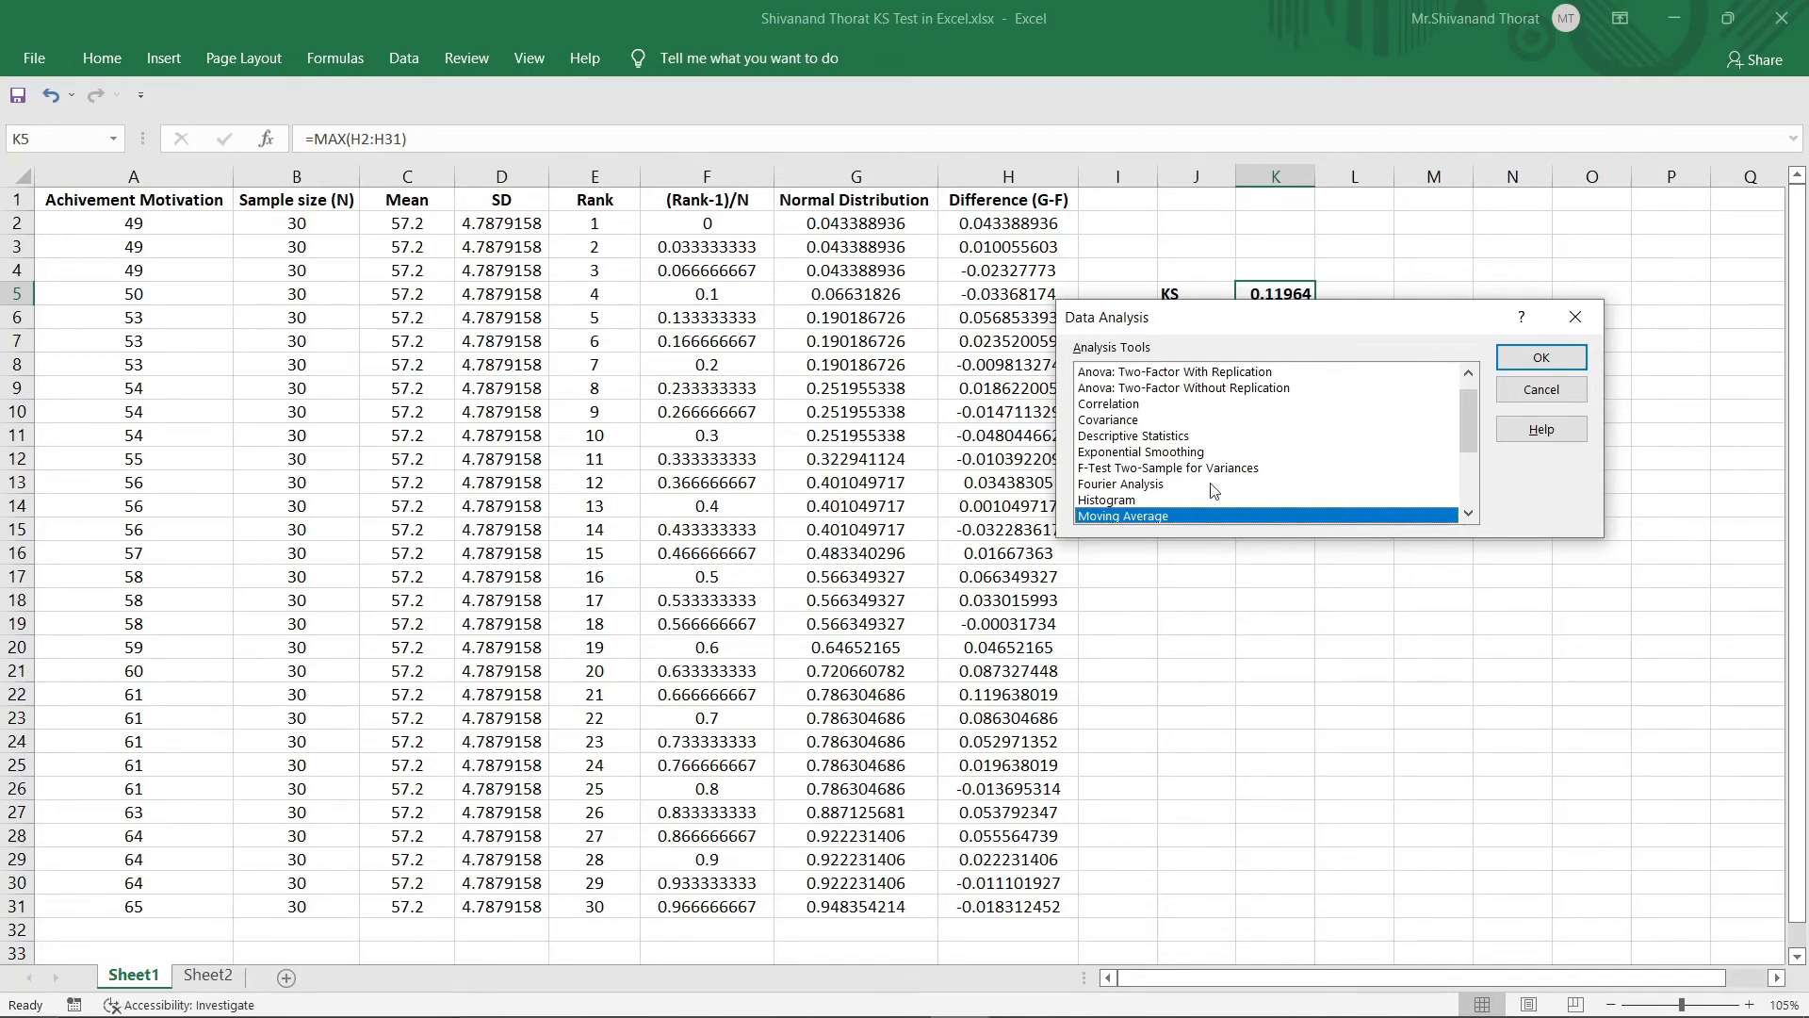
pyautogui.click(1189, 438)
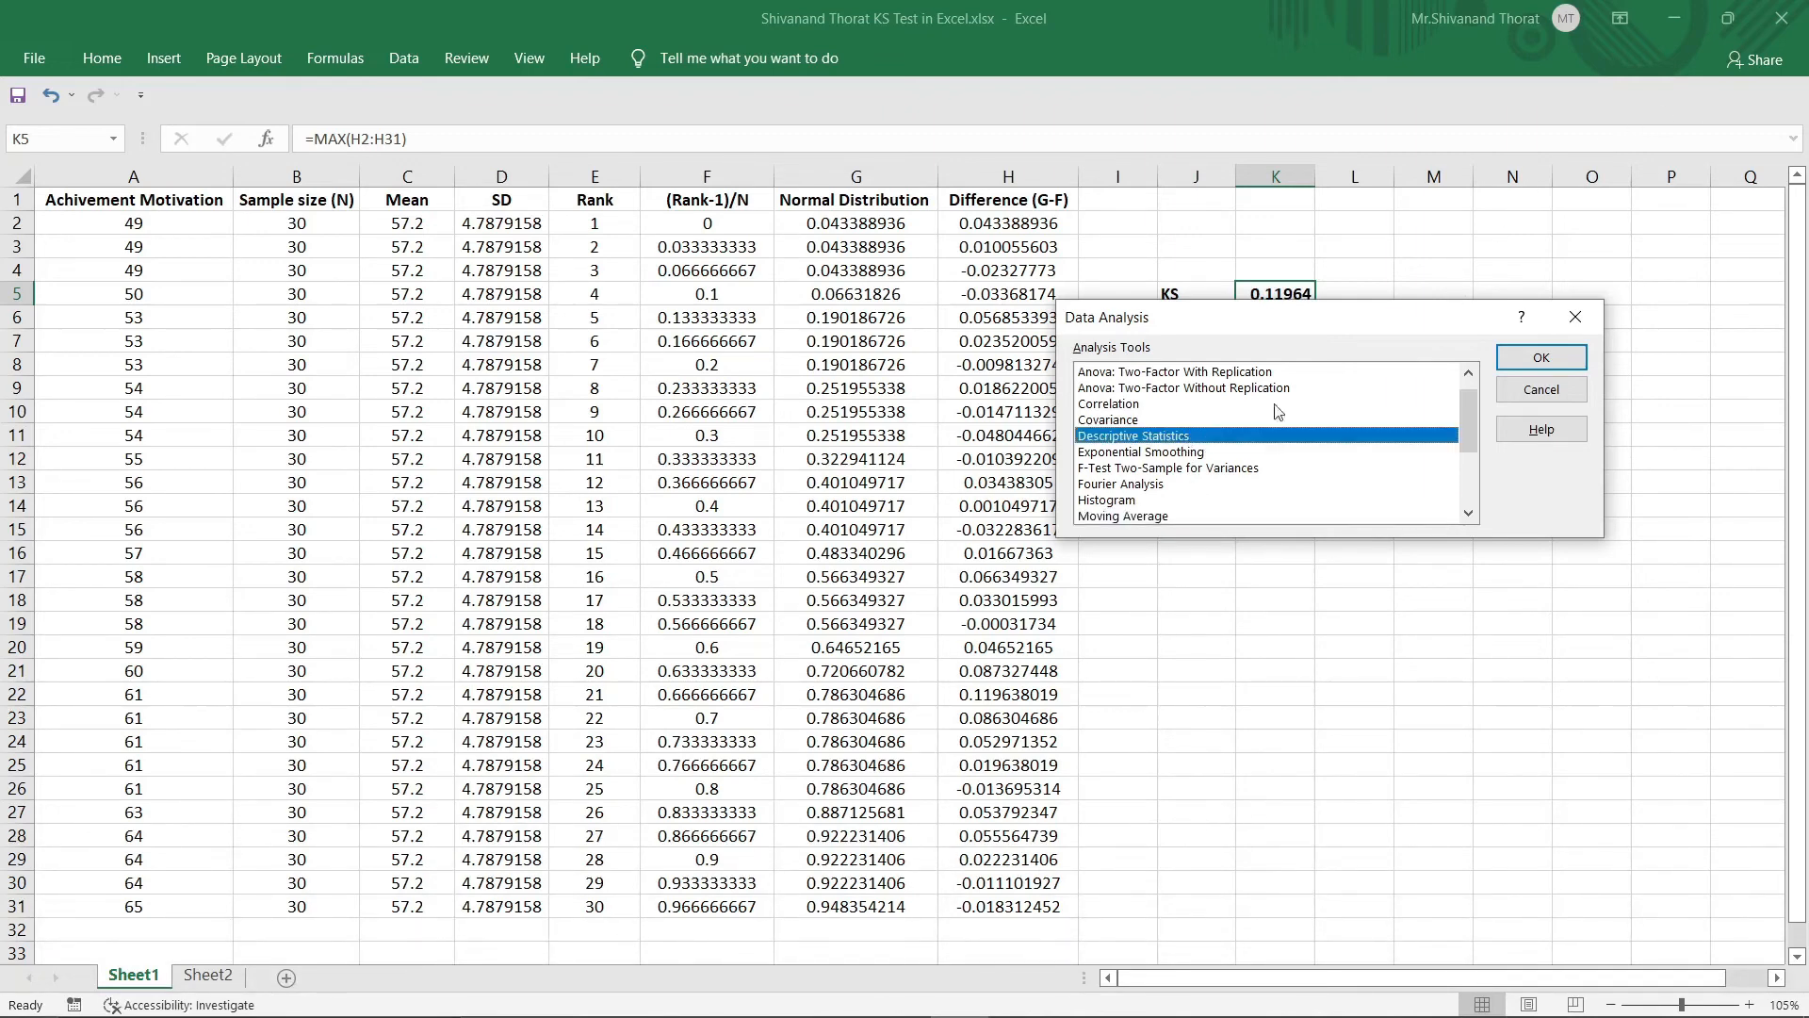
pyautogui.click(1516, 360)
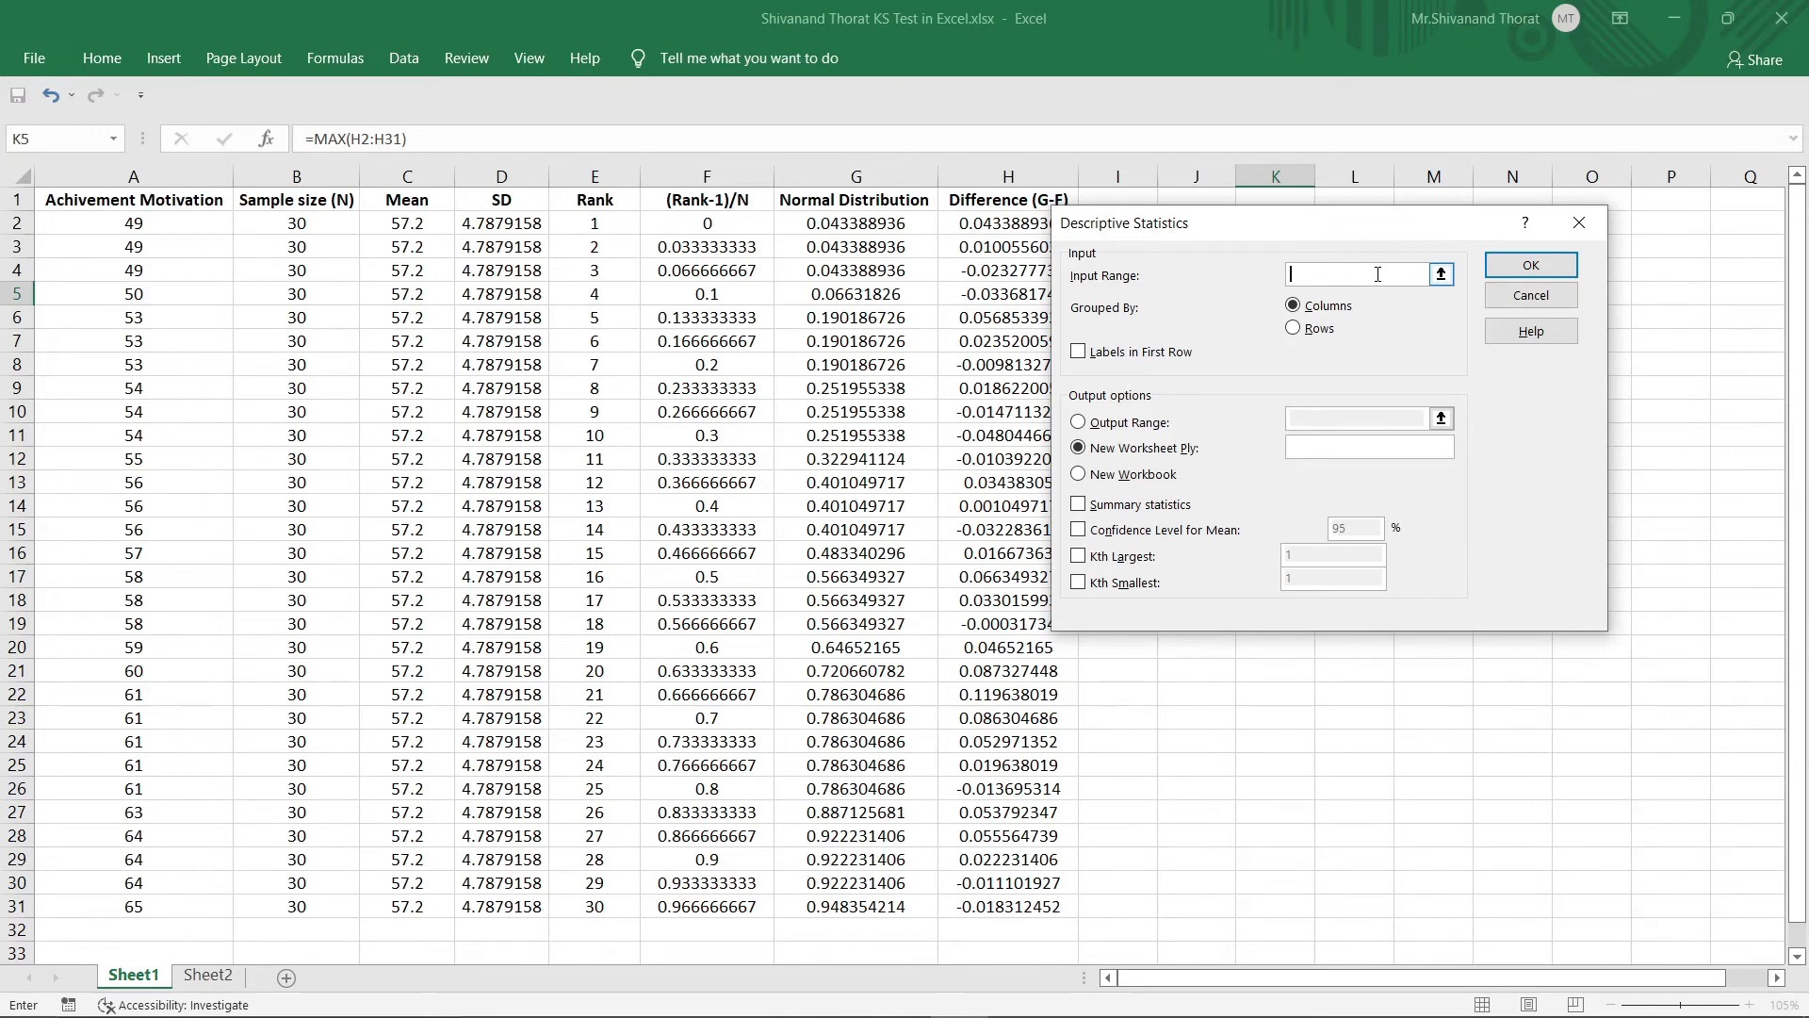
pyautogui.moveTo(111, 201); pyautogui.dragTo(141, 906)
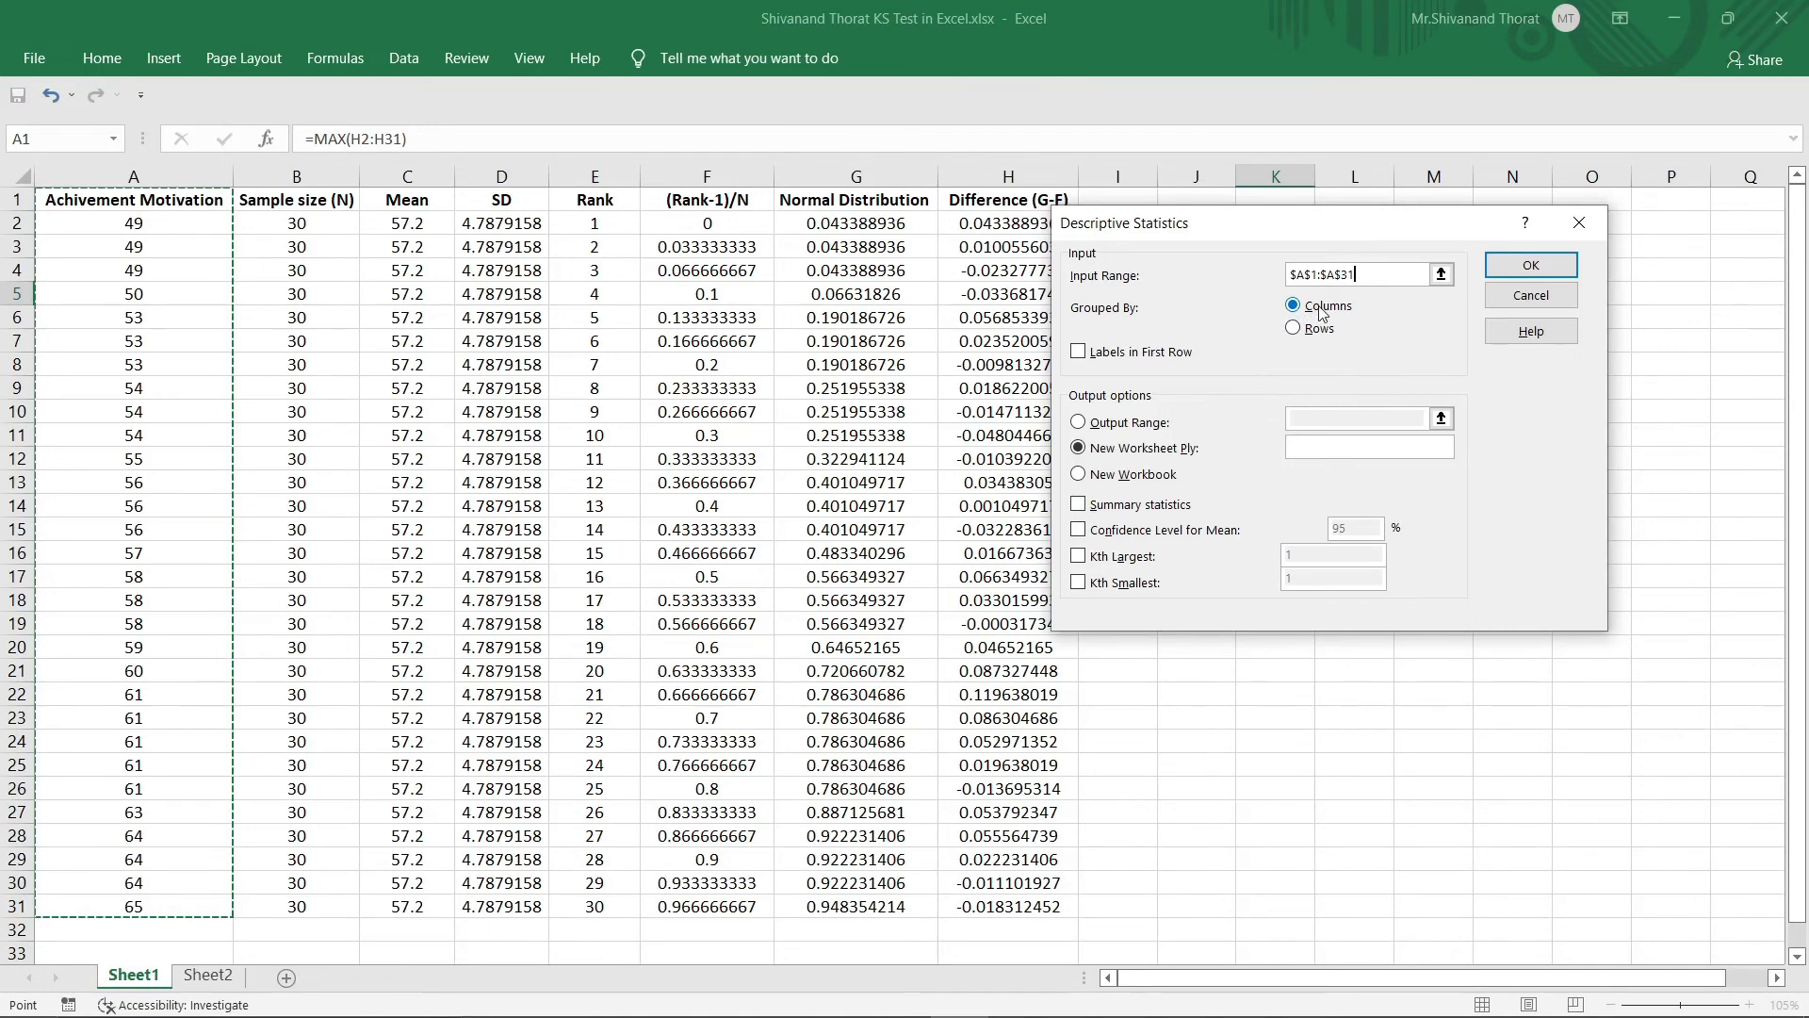
pyautogui.click(1078, 352)
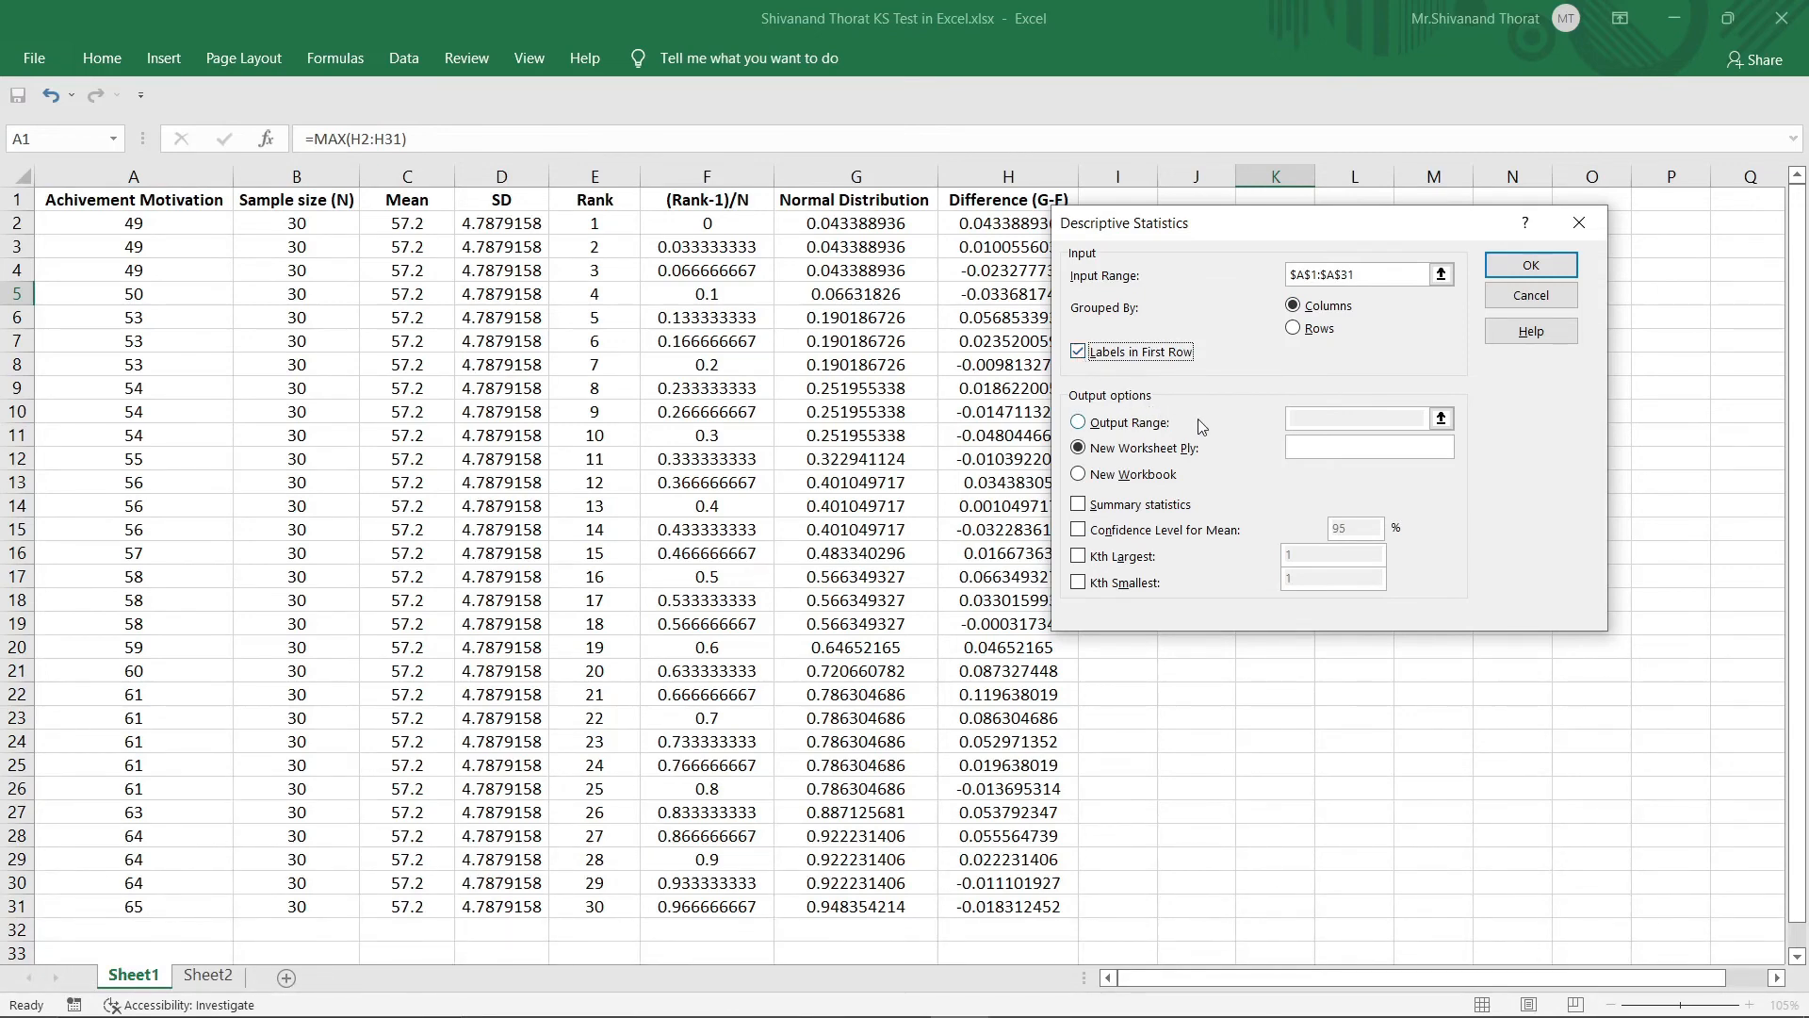
# Set the output range to M5 with summary statistics included and run the Descriptive Statistics analysis
pyautogui.click(1149, 424)
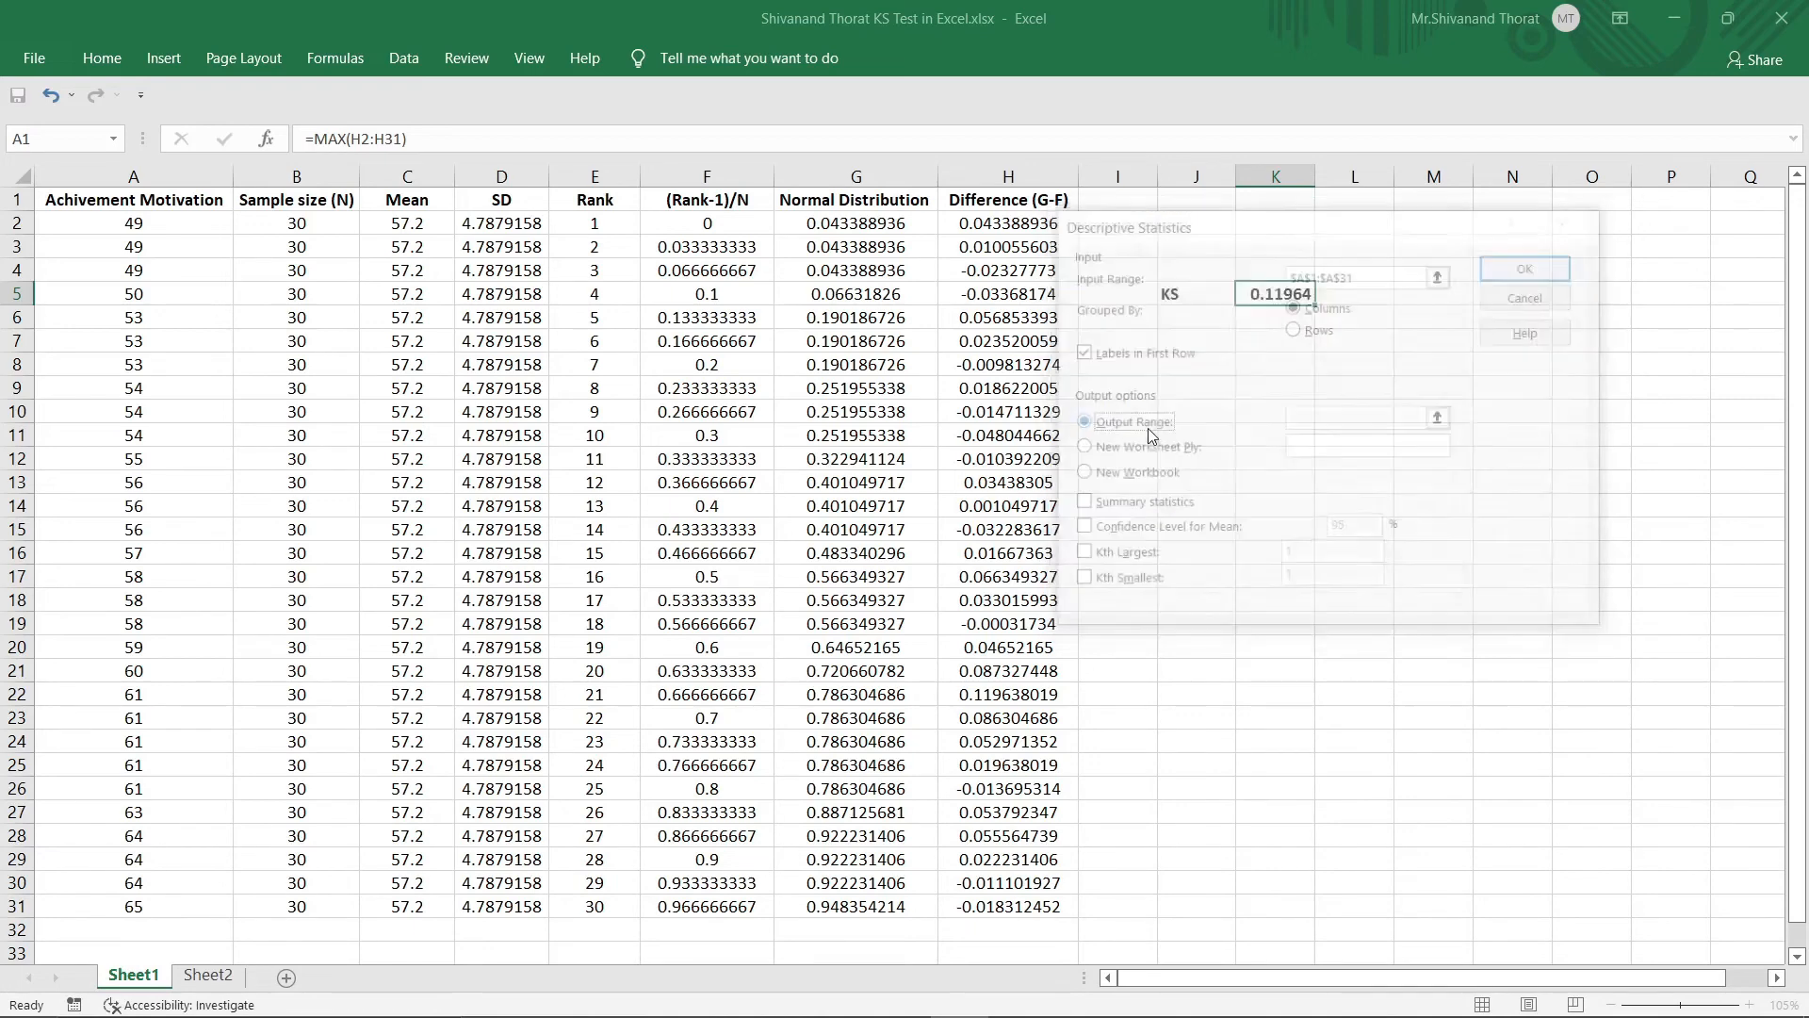
pyautogui.click(1308, 413)
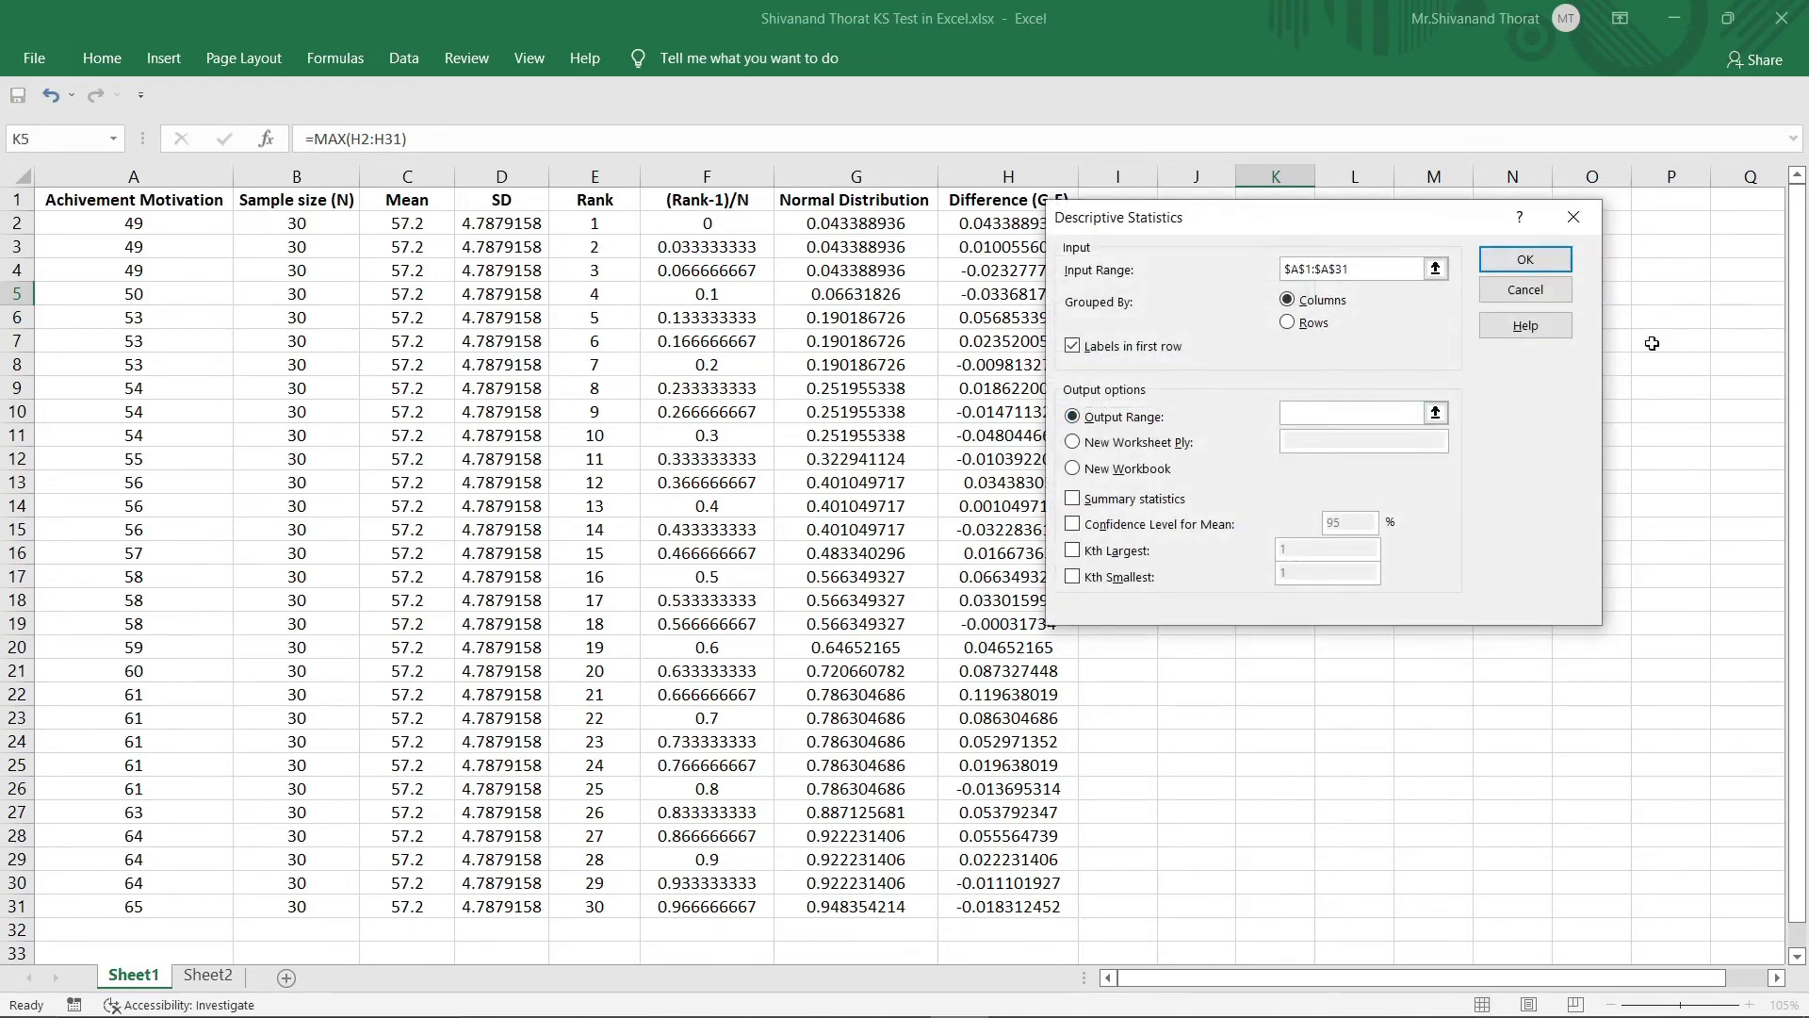
pyautogui.moveTo(1417, 224); pyautogui.dragTo(1028, 203)
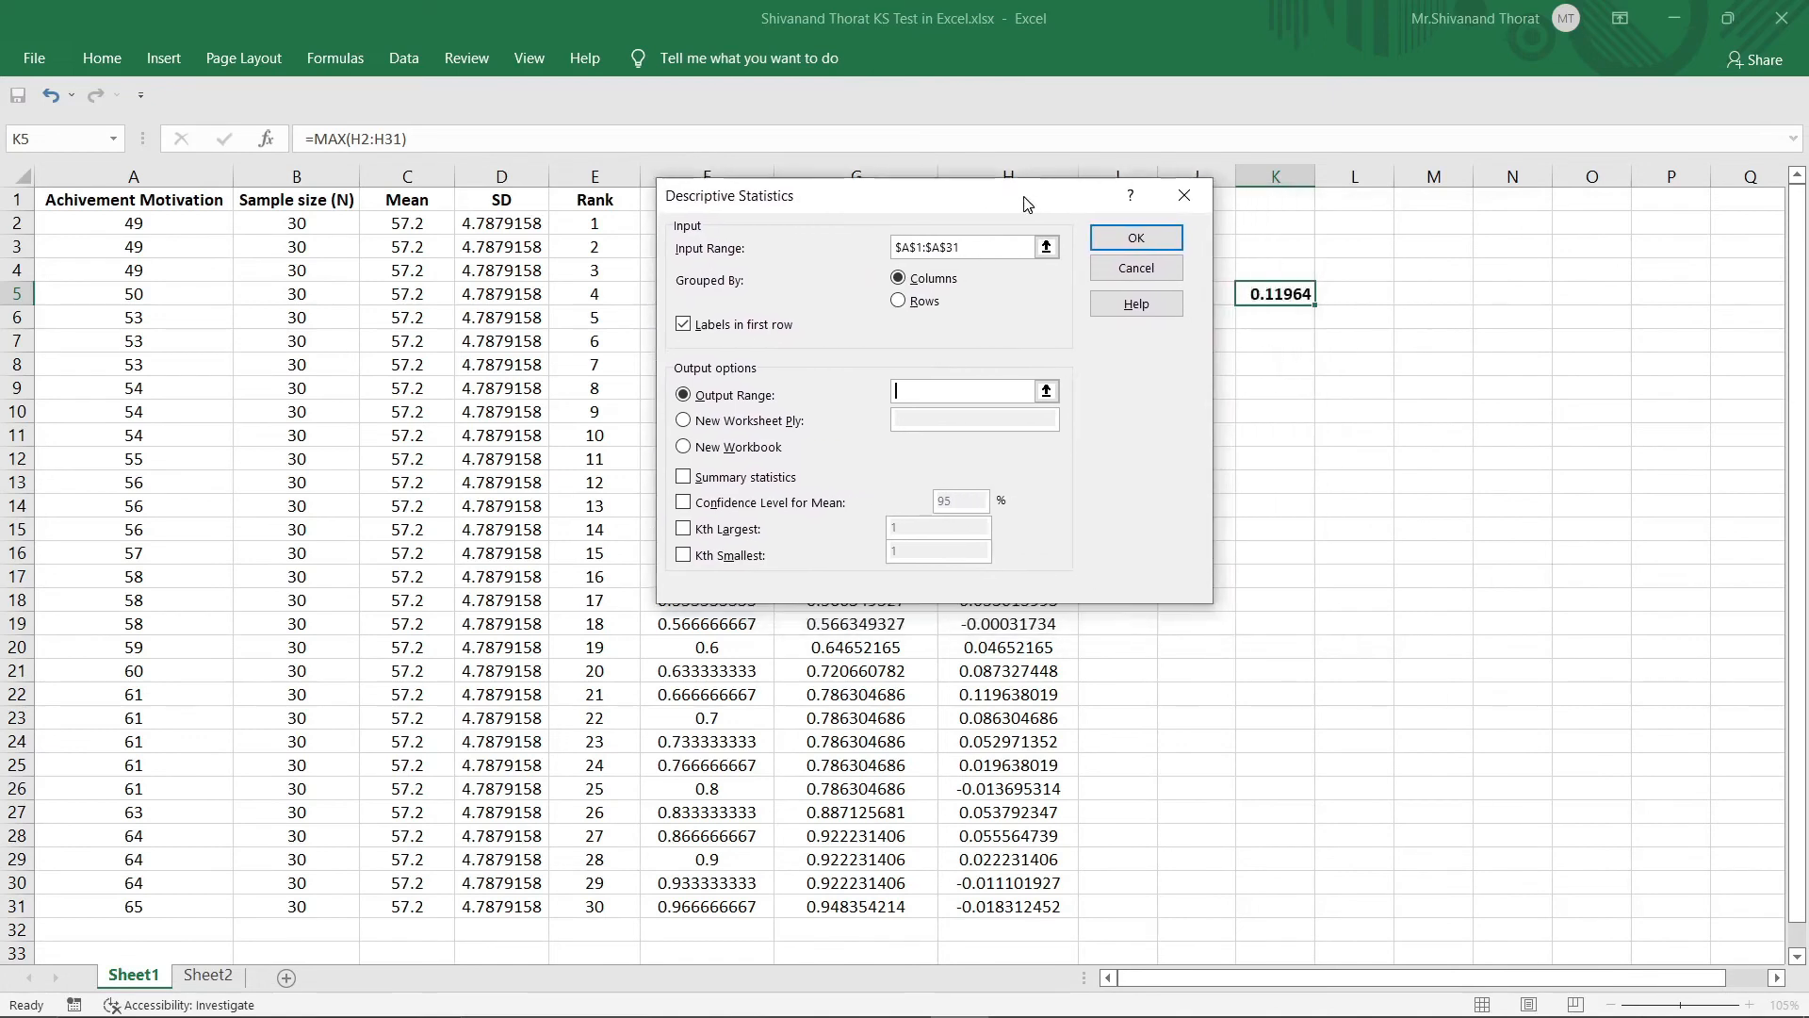
pyautogui.click(1417, 293)
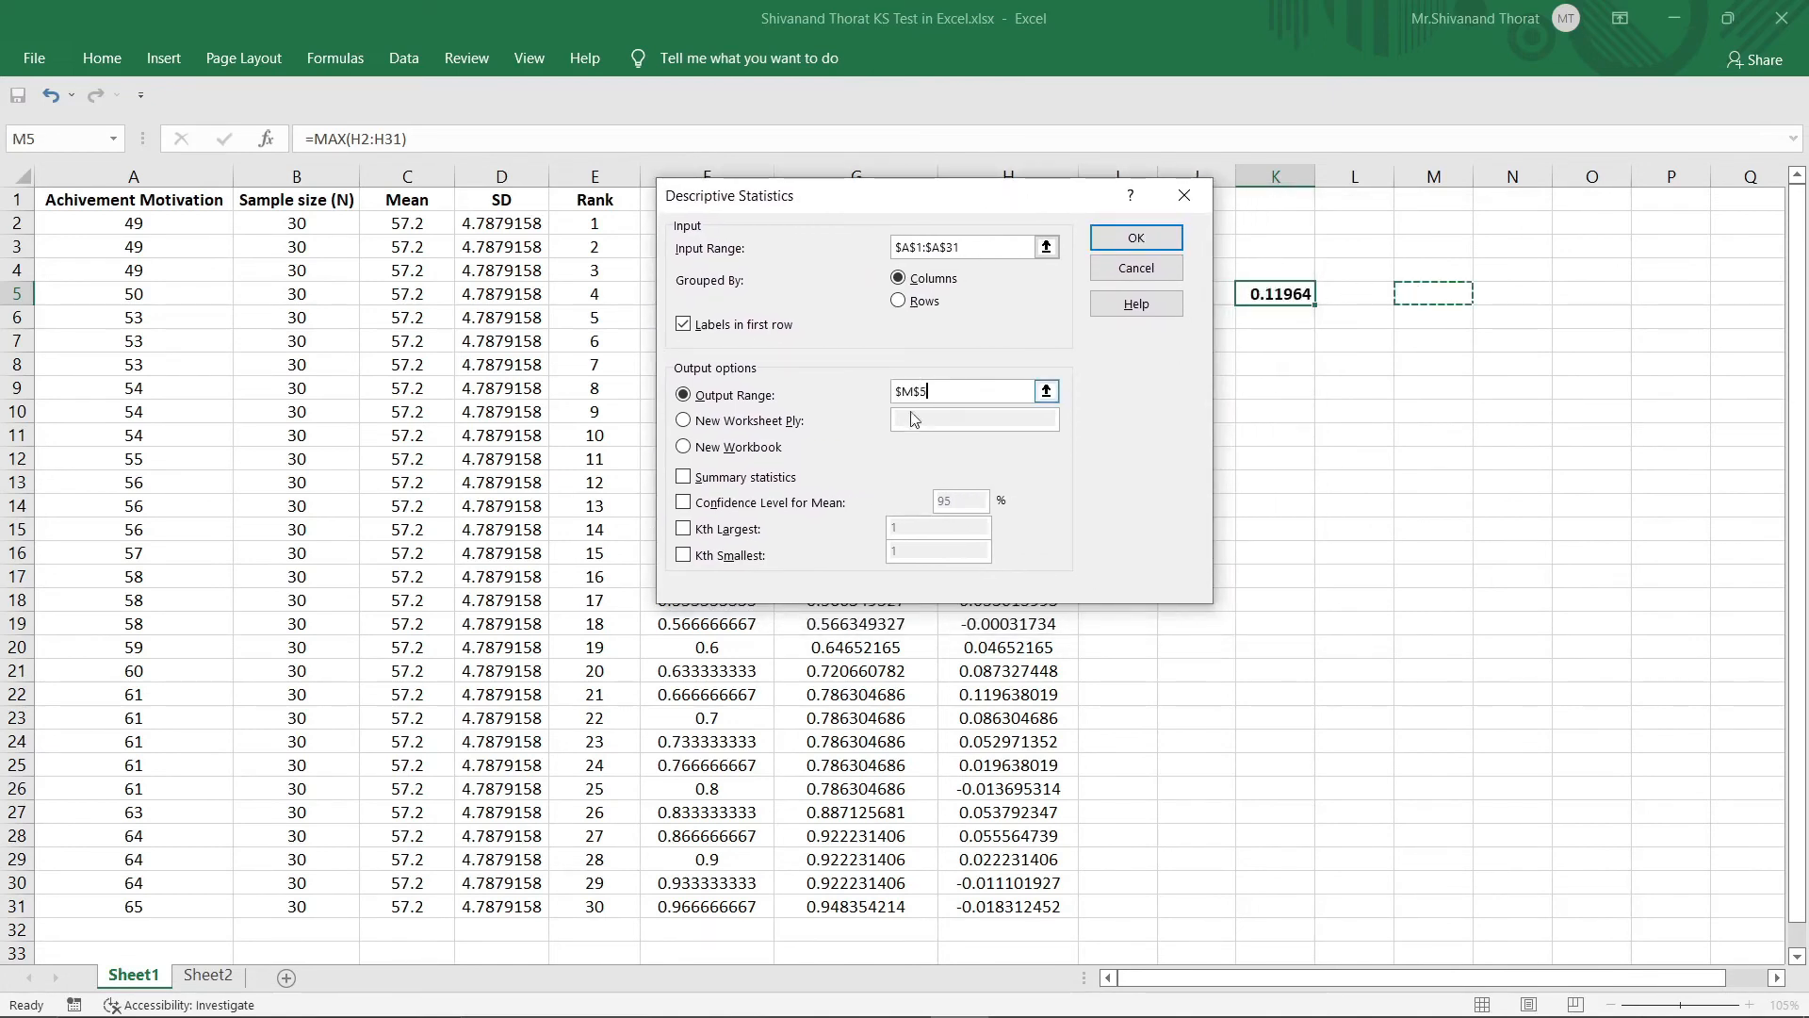
pyautogui.click(686, 479)
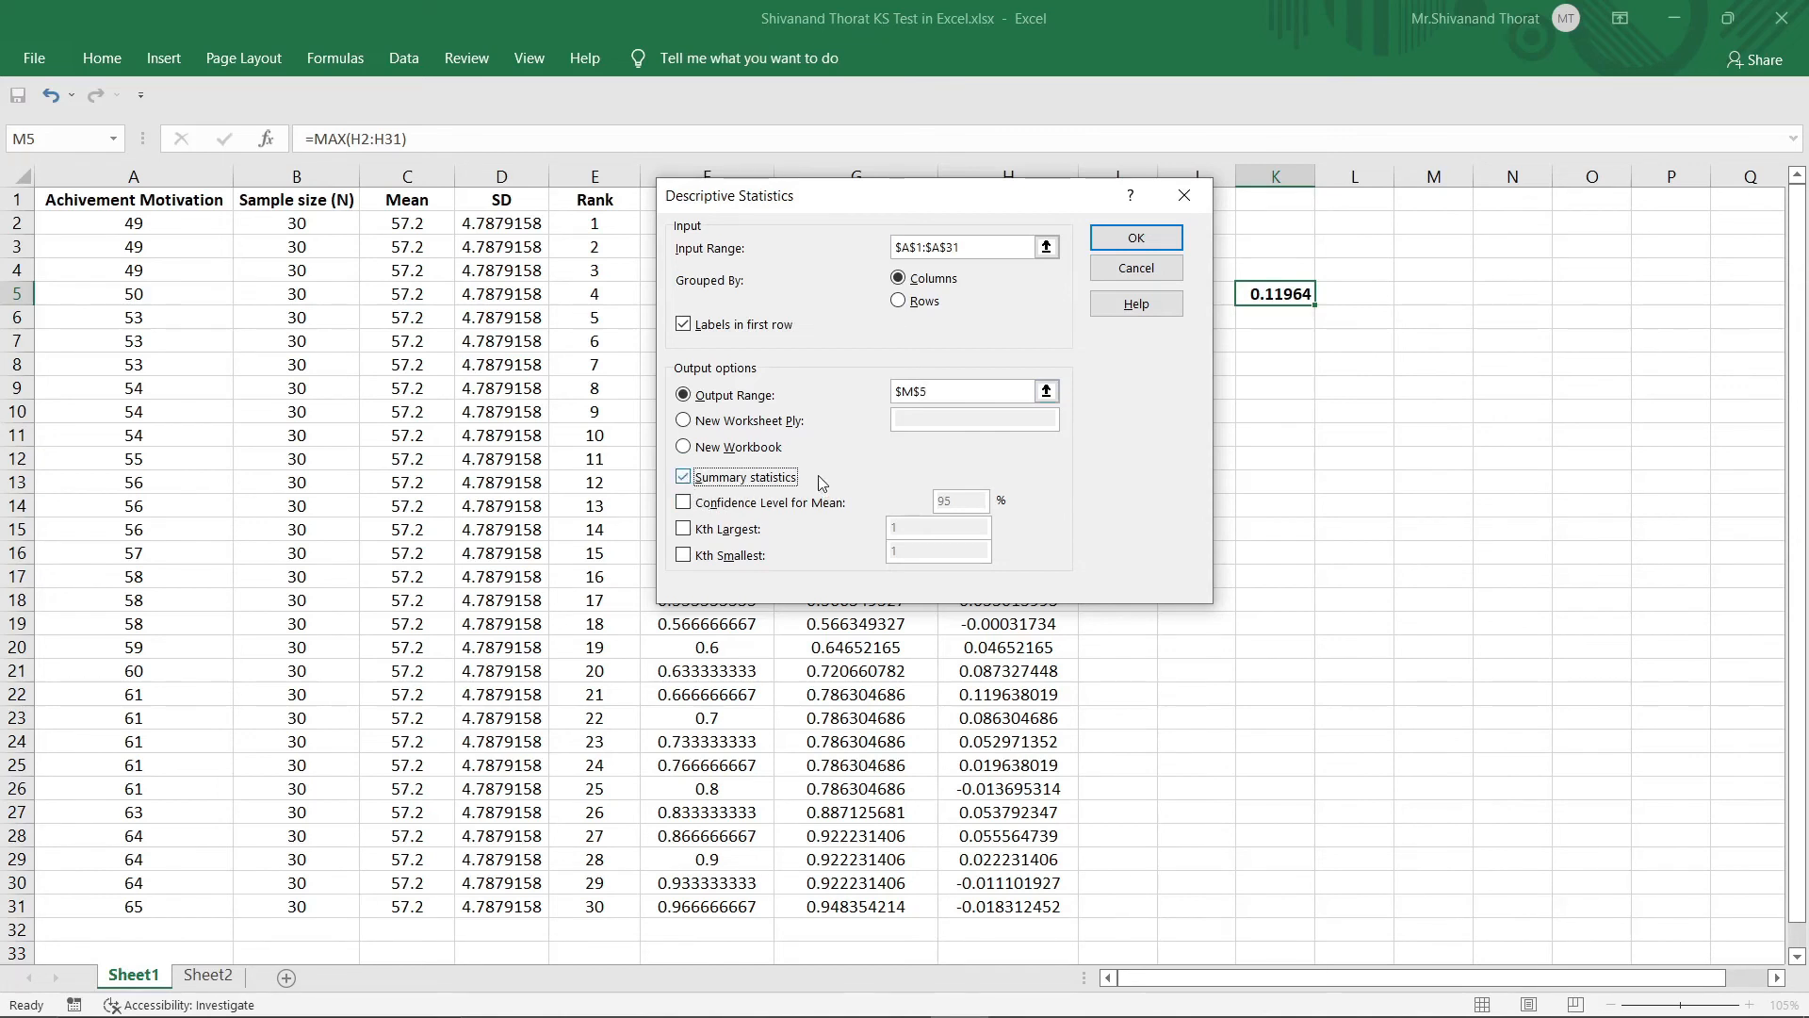
pyautogui.click(1110, 243)
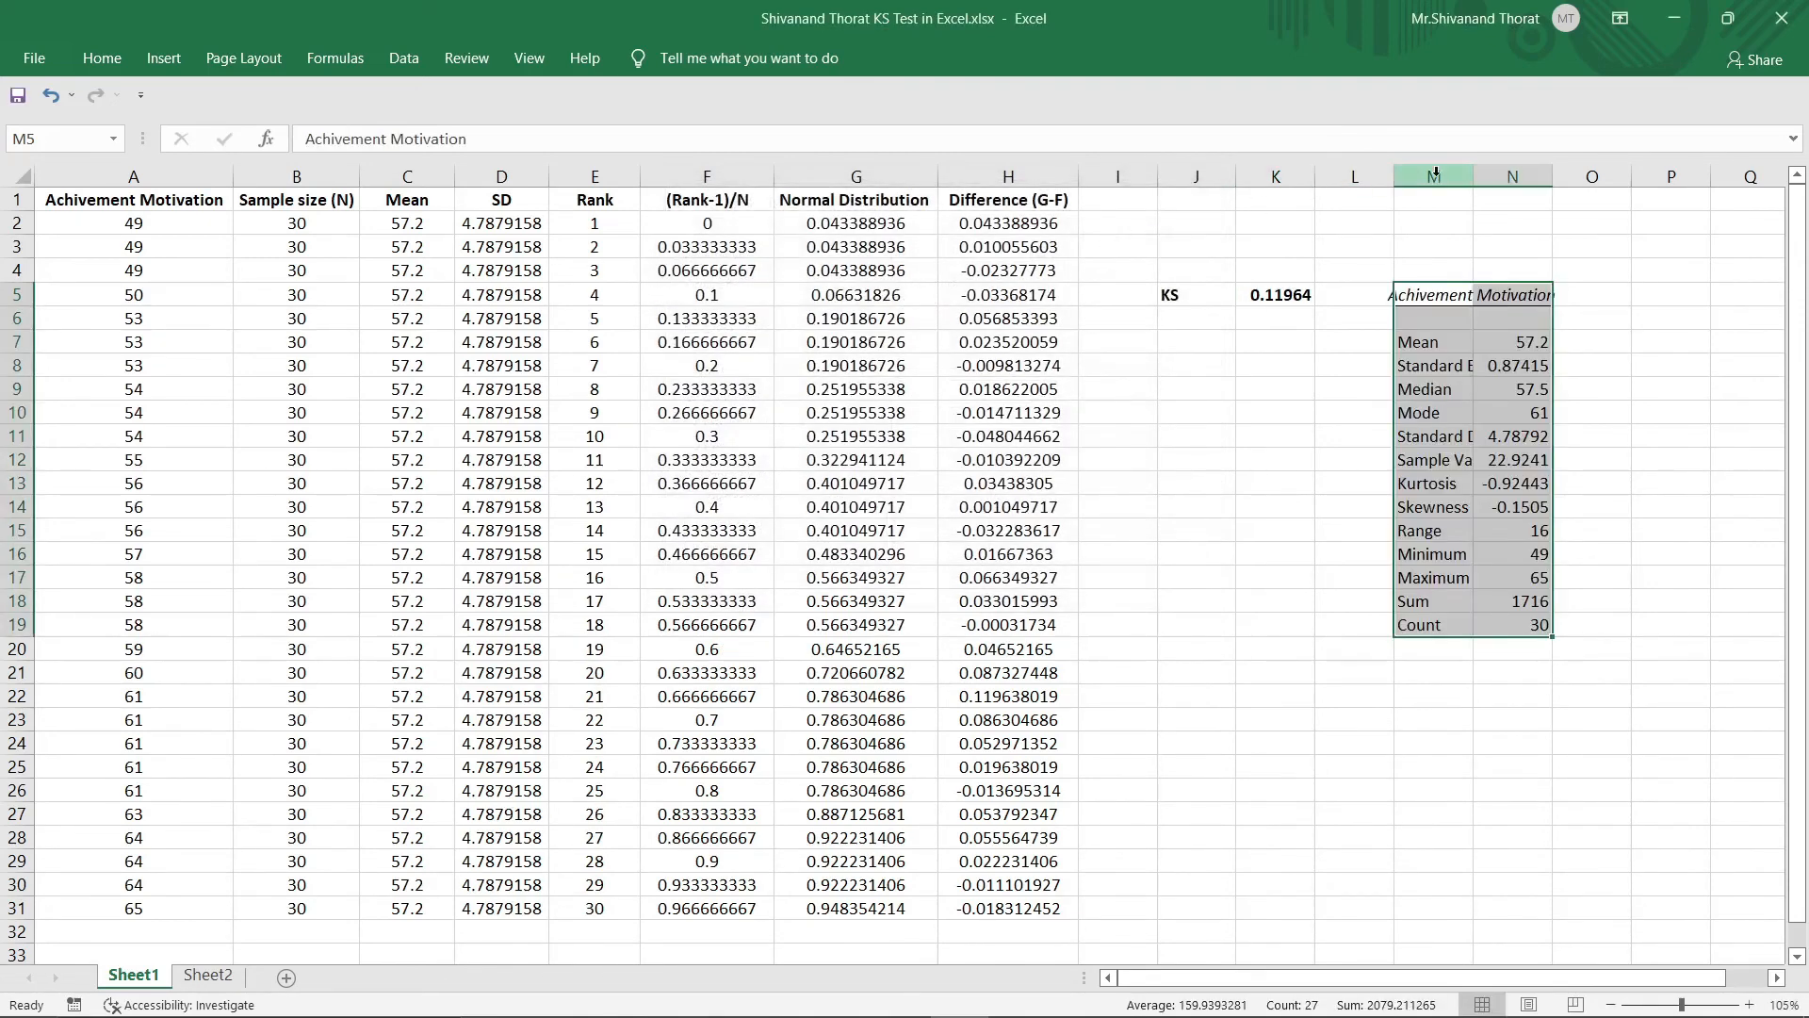
# Widen columns M and N to fit the statistics table and make the Kurtosis and Skewness rows in M13:N14 bold
pyautogui.moveTo(1474, 177); pyautogui.dragTo(1646, 170)
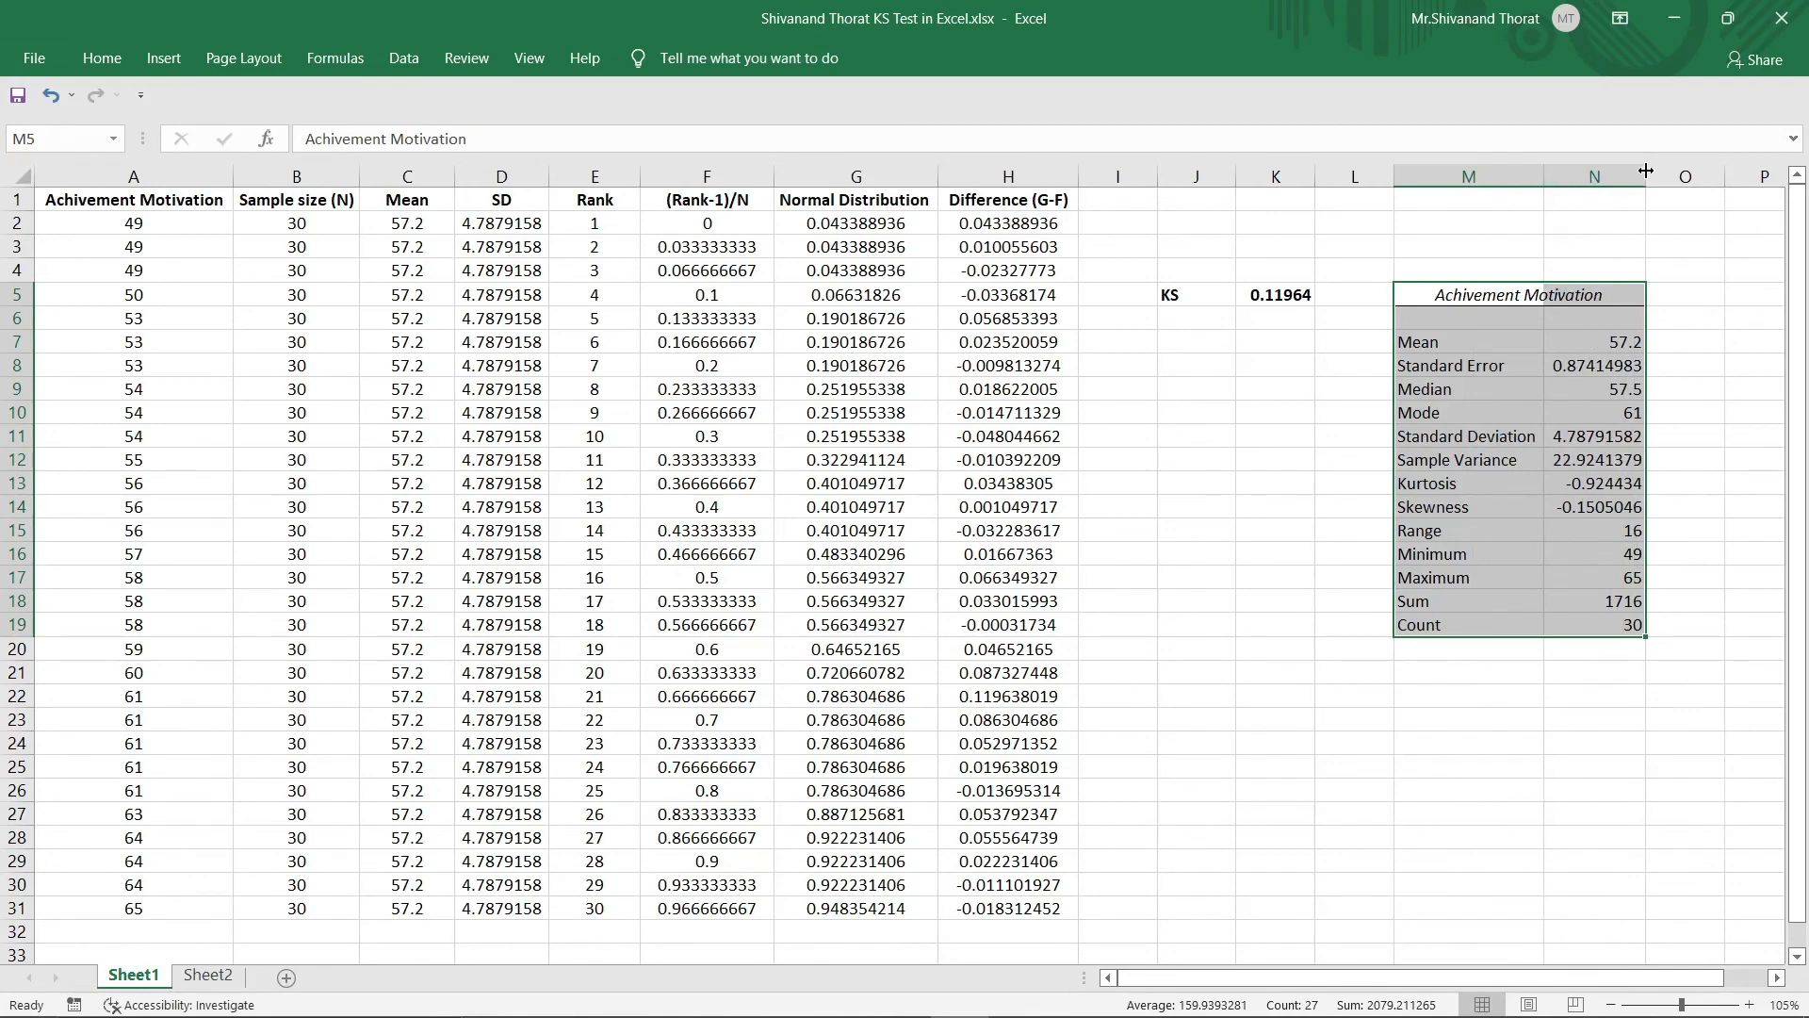
pyautogui.click(1537, 482)
pyautogui.moveTo(1537, 481); pyautogui.dragTo(1574, 507)
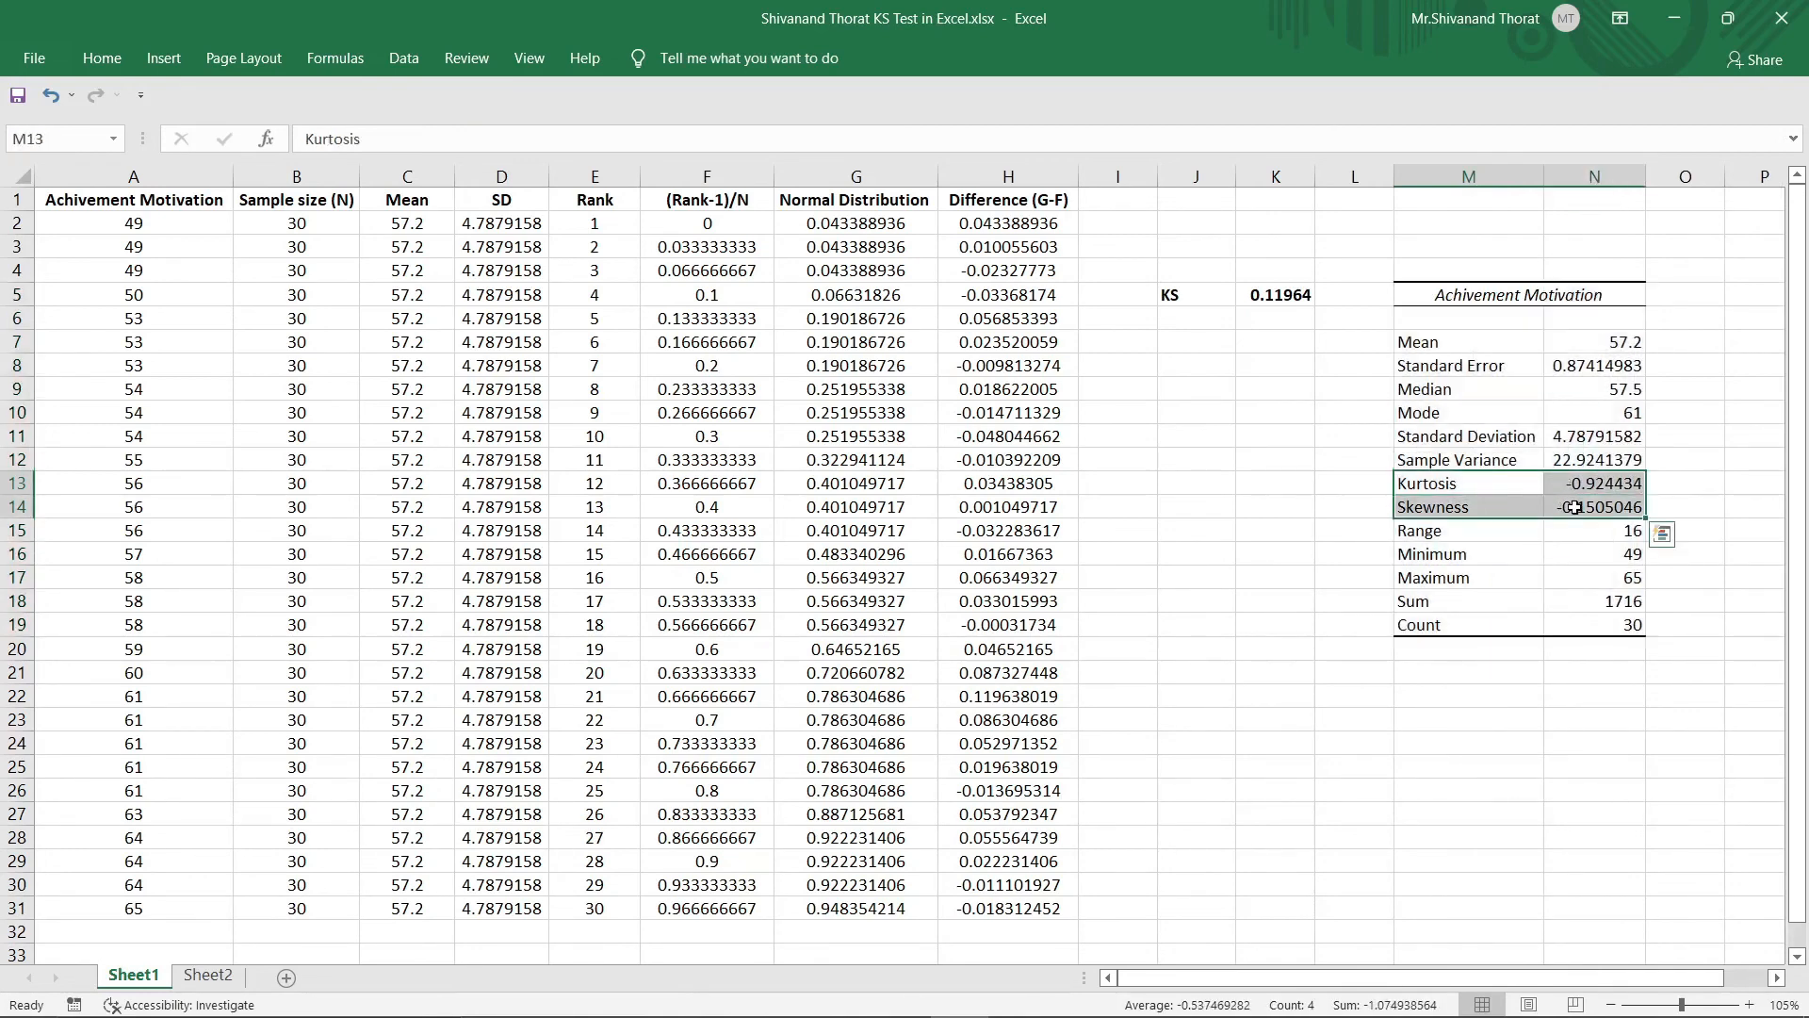
pyautogui.hotkey('ctrl', 'b')
pyautogui.click(1670, 511)
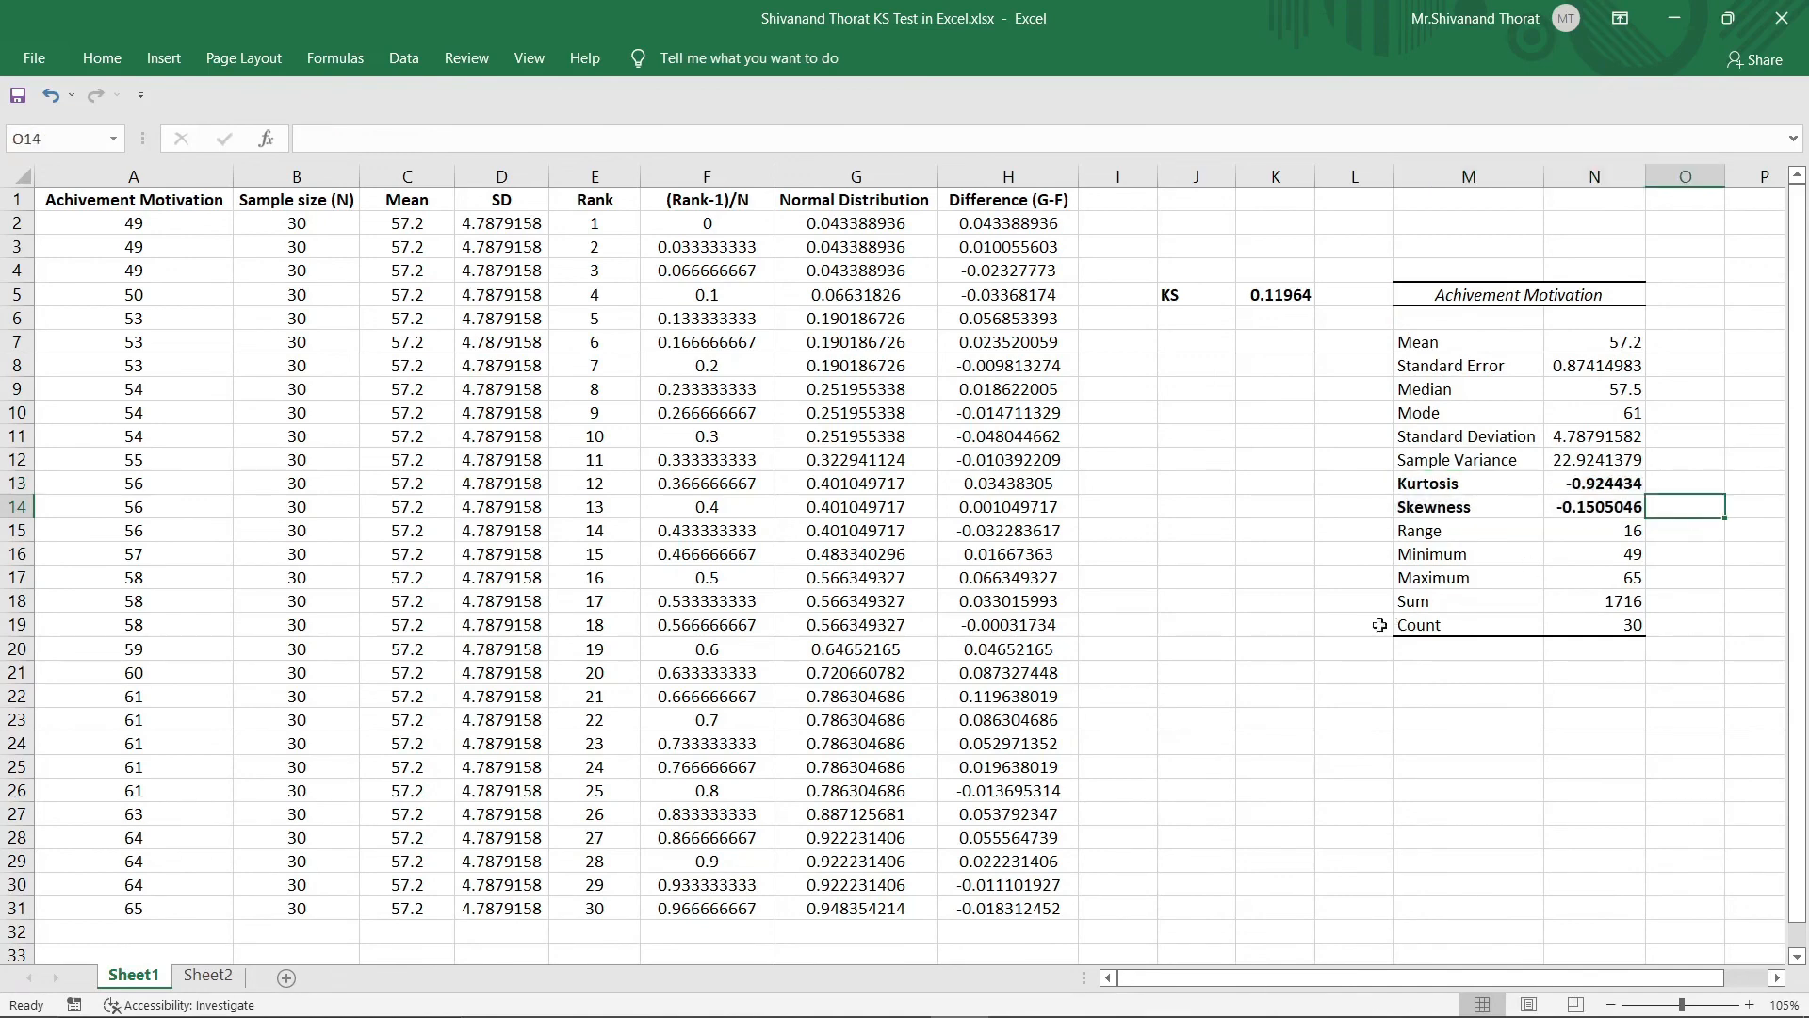
pyautogui.click(1255, 629)
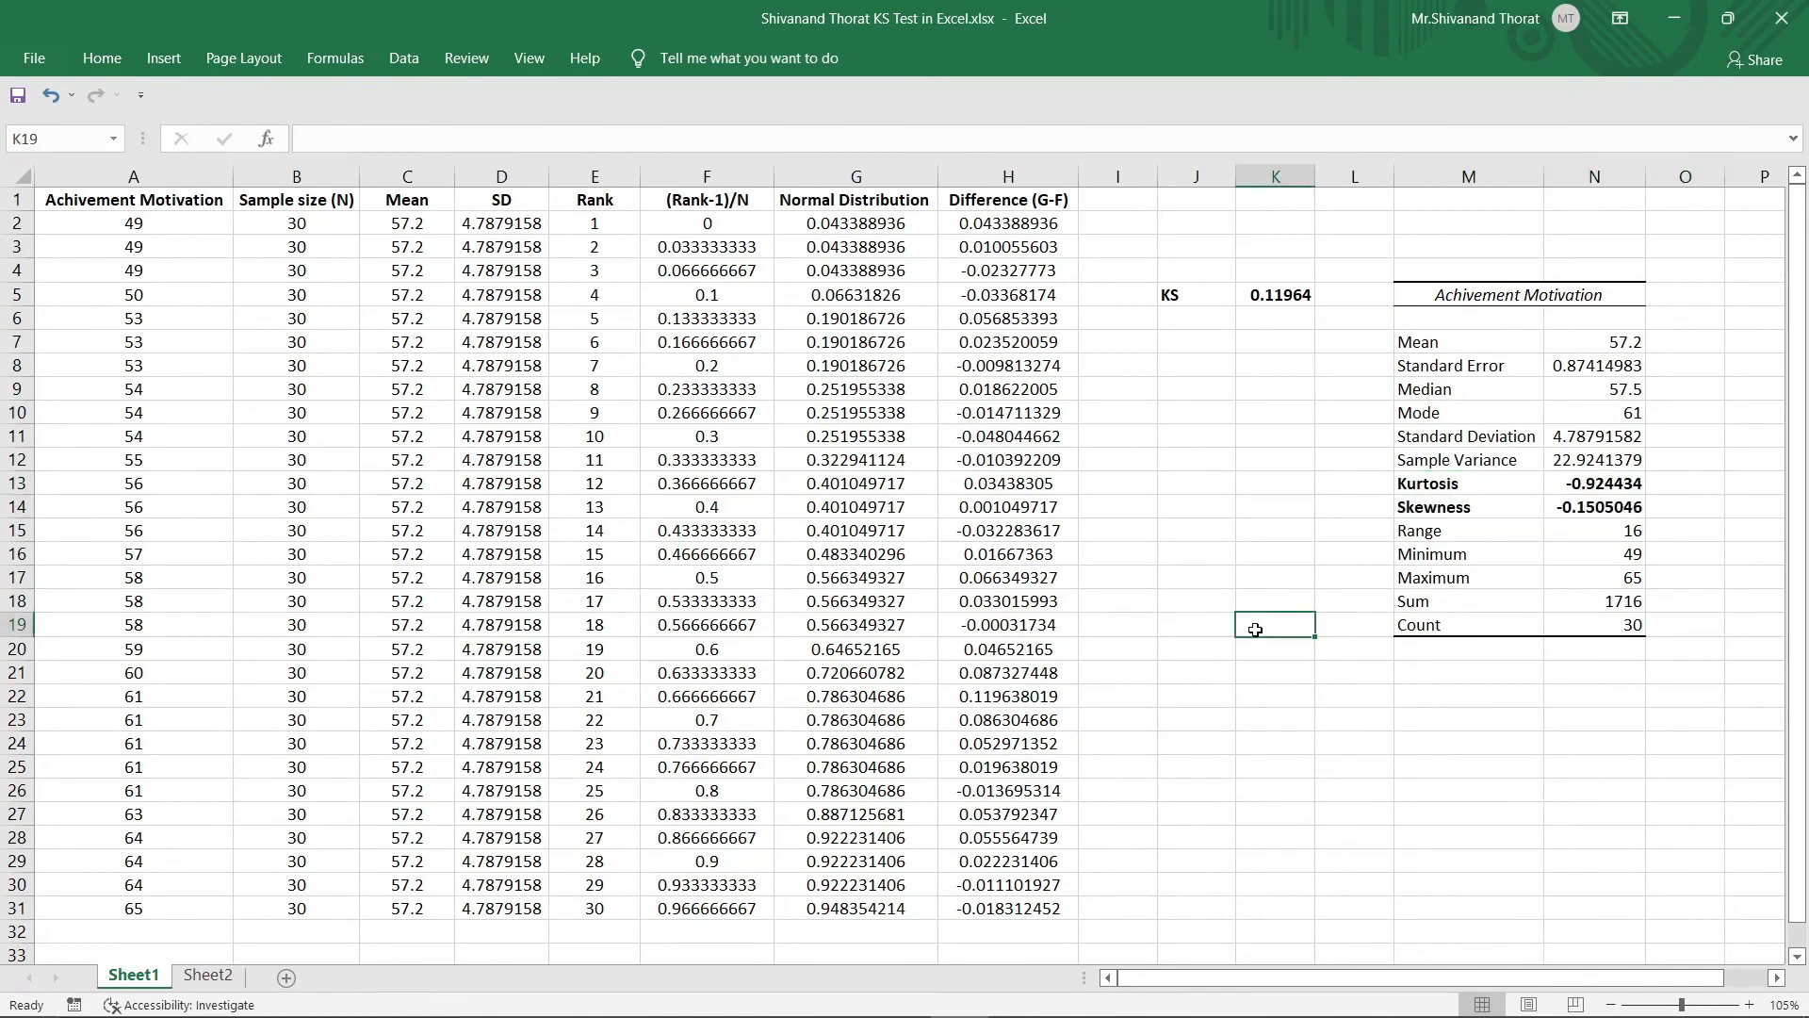